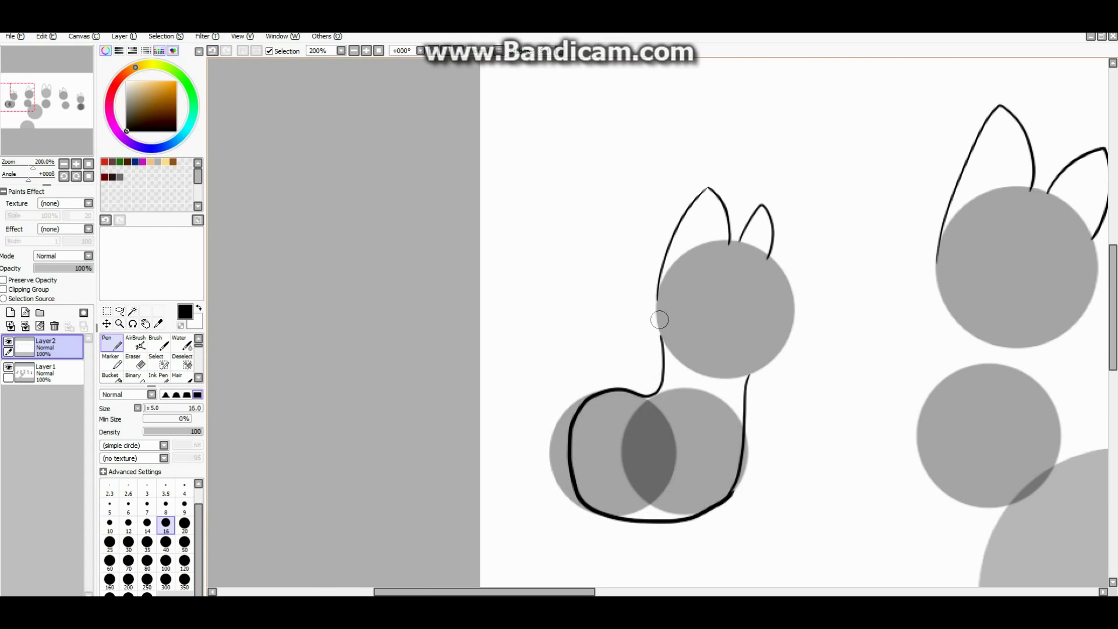
- Draw the first pony's protruding muzzle down to the jaw, with nostrils, and outline the forehead along the head circle
scroll(662, 321, "up", 4)
scroll(666, 279, "down", 1)
mouse_move(847, 333)
left_mouse_down()
mouse_move(908, 361)
mouse_move(708, 496)
left_mouse_up()
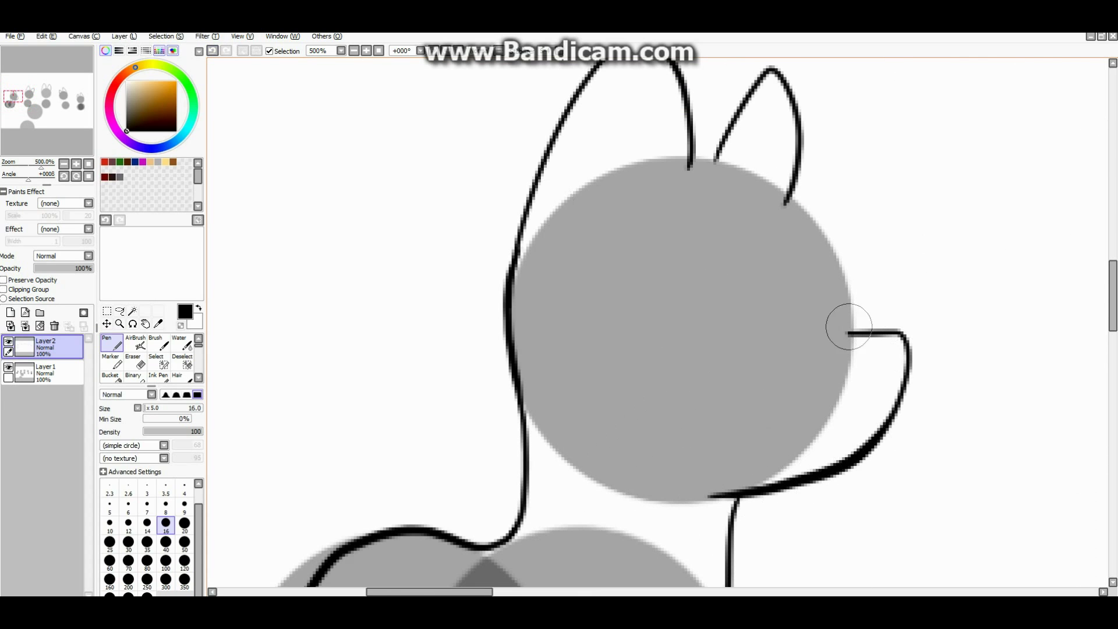
left_click_drag(836, 276, 786, 201)
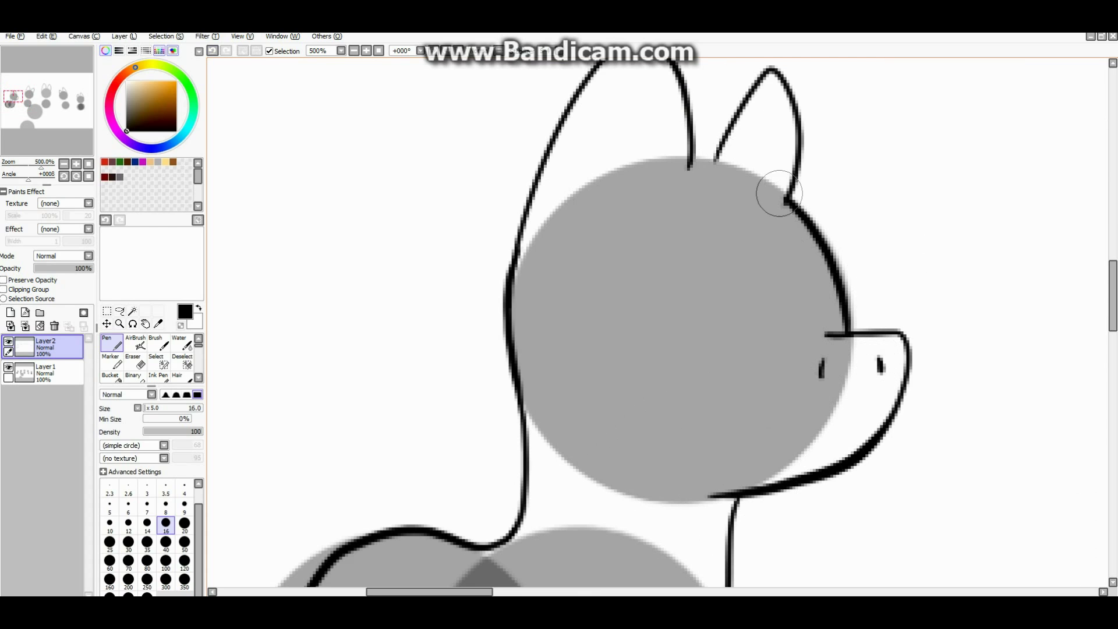
- Draw the first pony's large oval eye with an arched upper eyelid and outer lashes, undoing the strokes that miss
left_click_drag(742, 351, 693, 354)
left_click_drag(653, 229, 751, 326)
key("ctrl+z")
key("ctrl+z")
mouse_move(638, 292)
left_mouse_down()
mouse_move(637, 350)
mouse_move(763, 336)
mouse_move(693, 255)
mouse_move(633, 302)
left_mouse_up()
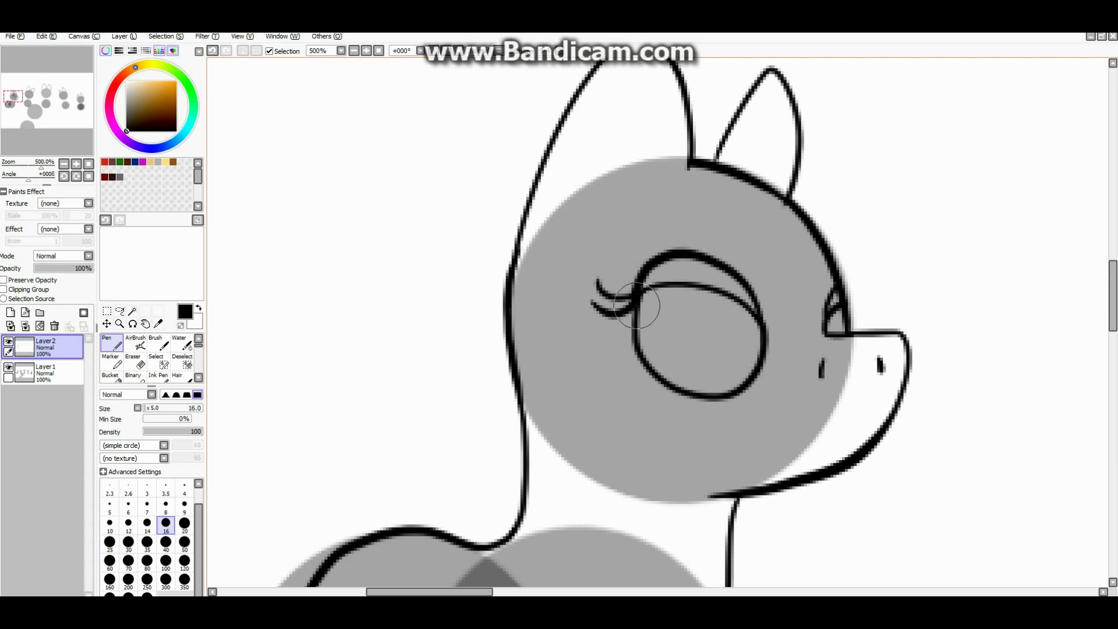
- Add the remaining lashes to both eyes and a small curved smile above the chin
scroll(854, 301, "up", 1)
mouse_move(841, 303)
left_mouse_down()
mouse_move(865, 300)
mouse_move(864, 317)
left_mouse_up()
scroll(838, 294, "down", 2)
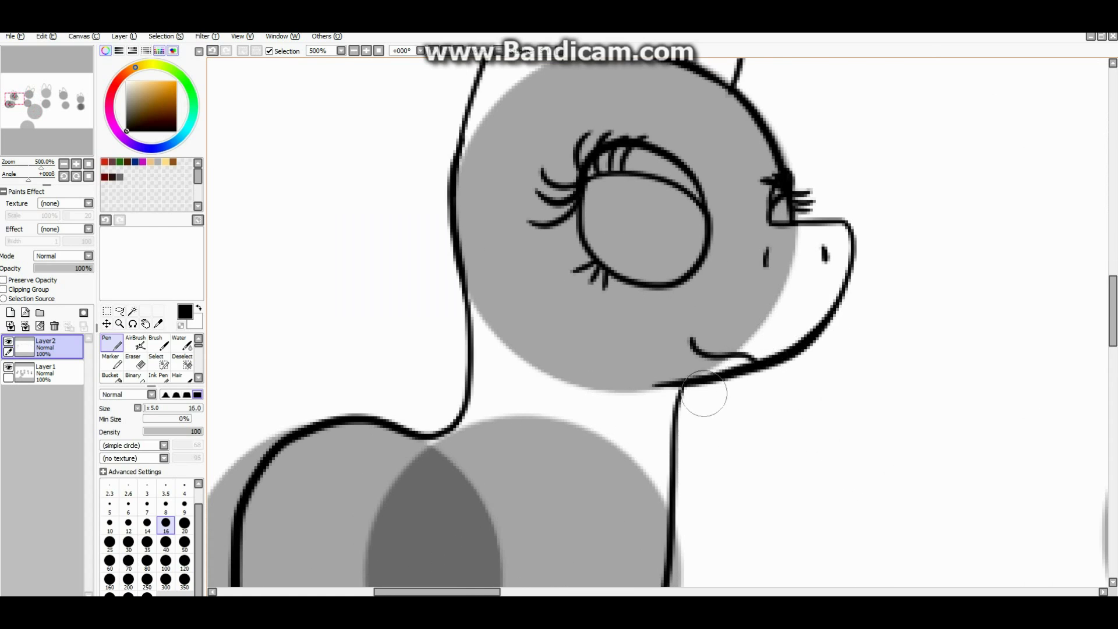
- Draw the near hind leg, the standing front leg and the raised front leg, redoing misplaced leg strokes
scroll(704, 393, "down", 4)
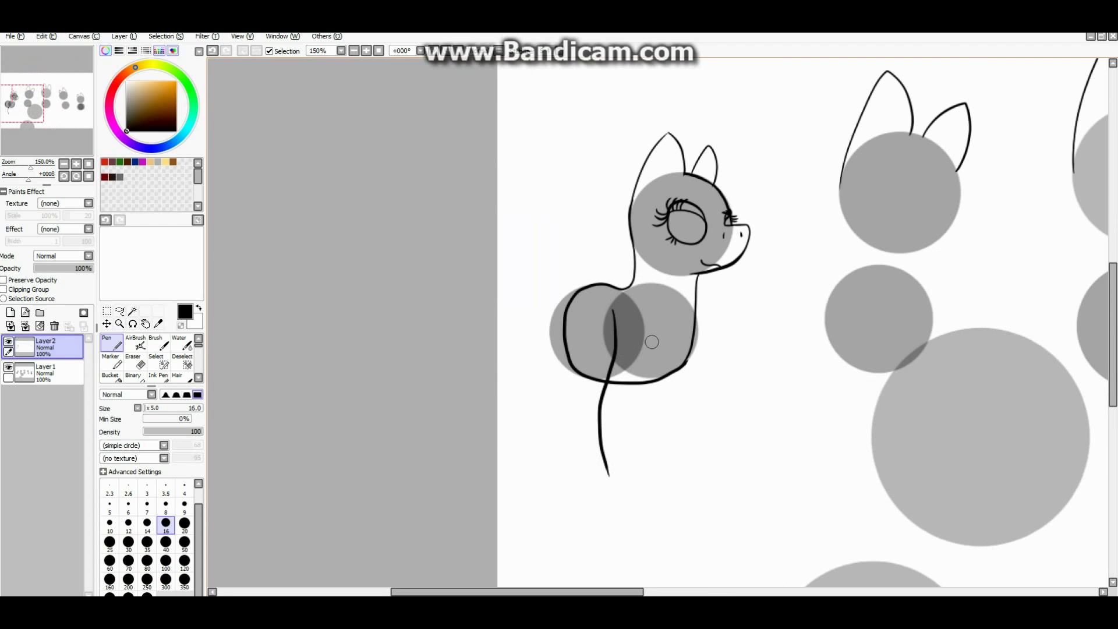
key("ctrl+z")
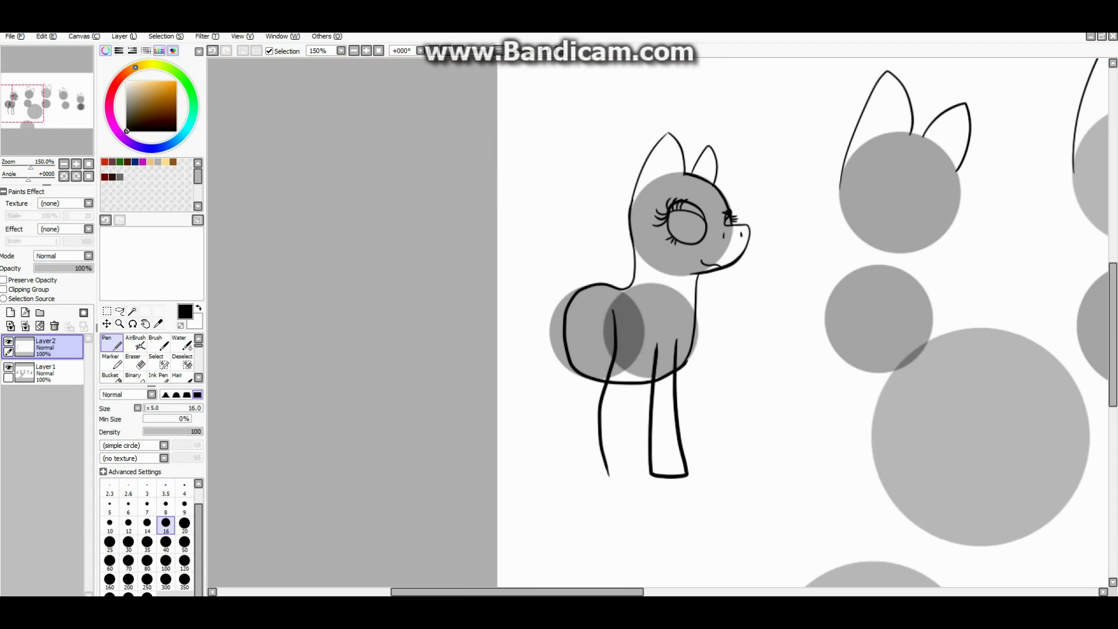
key("ctrl+z")
left_click_drag(672, 348, 683, 473)
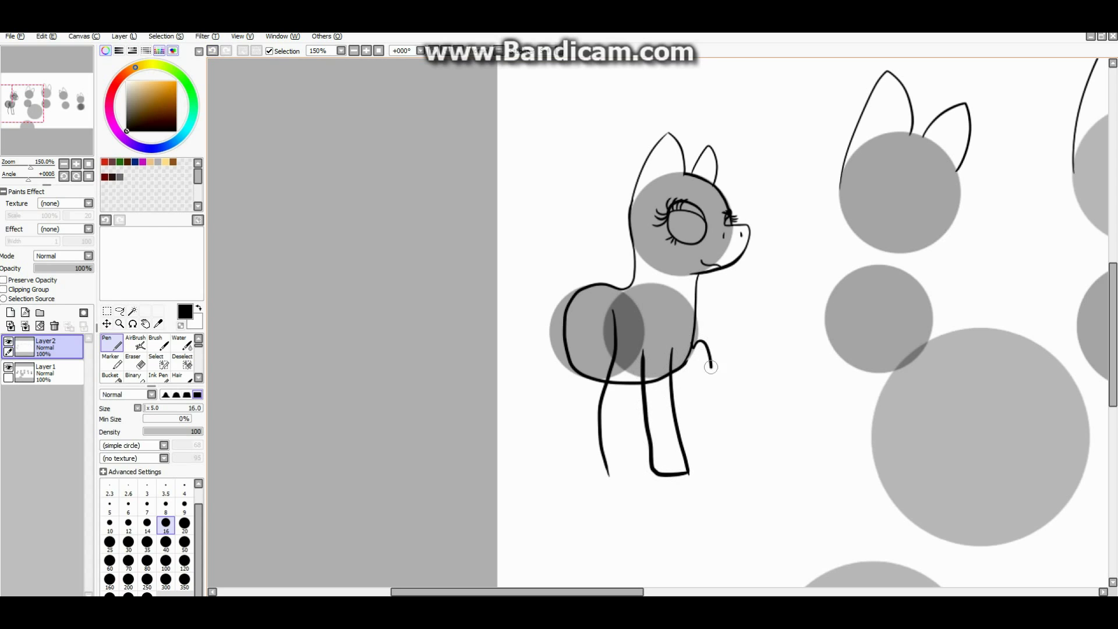
scroll(584, 396, "up", 2)
mouse_move(634, 491)
left_mouse_down()
mouse_move(577, 492)
mouse_move(549, 334)
left_mouse_up()
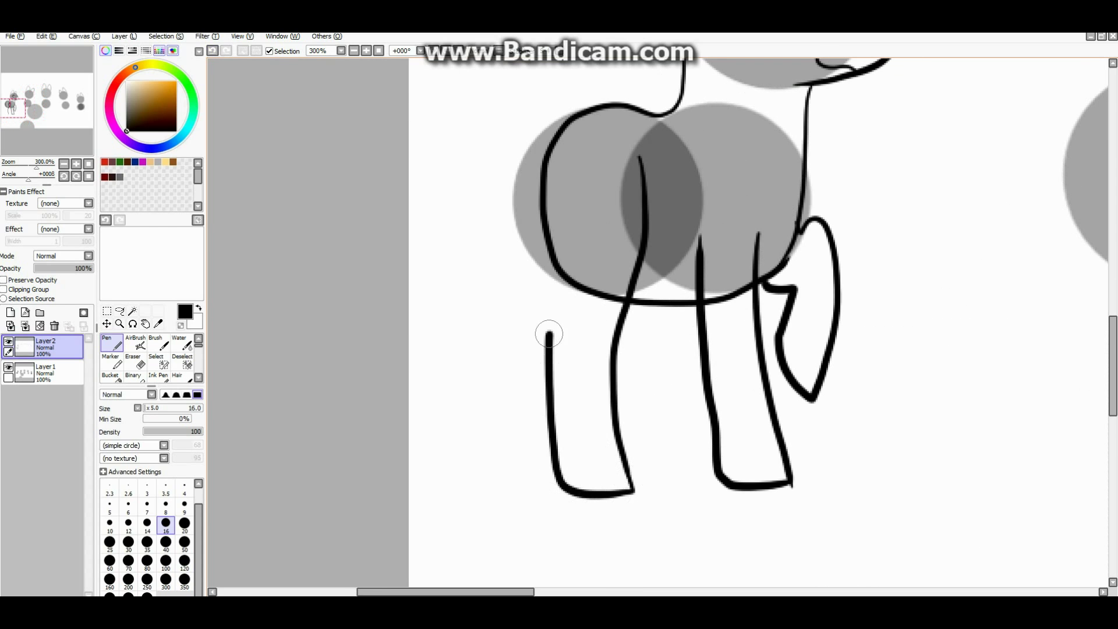
- Erase the body outline where it crosses the hind leg, the standing front leg and the raised front leg
key("e")
scroll(582, 309, "up", 1)
left_click_drag(554, 269, 592, 315)
left_click_drag(838, 323, 920, 288)
scroll(920, 288, "up", 1)
scroll(843, 362, "down", 3)
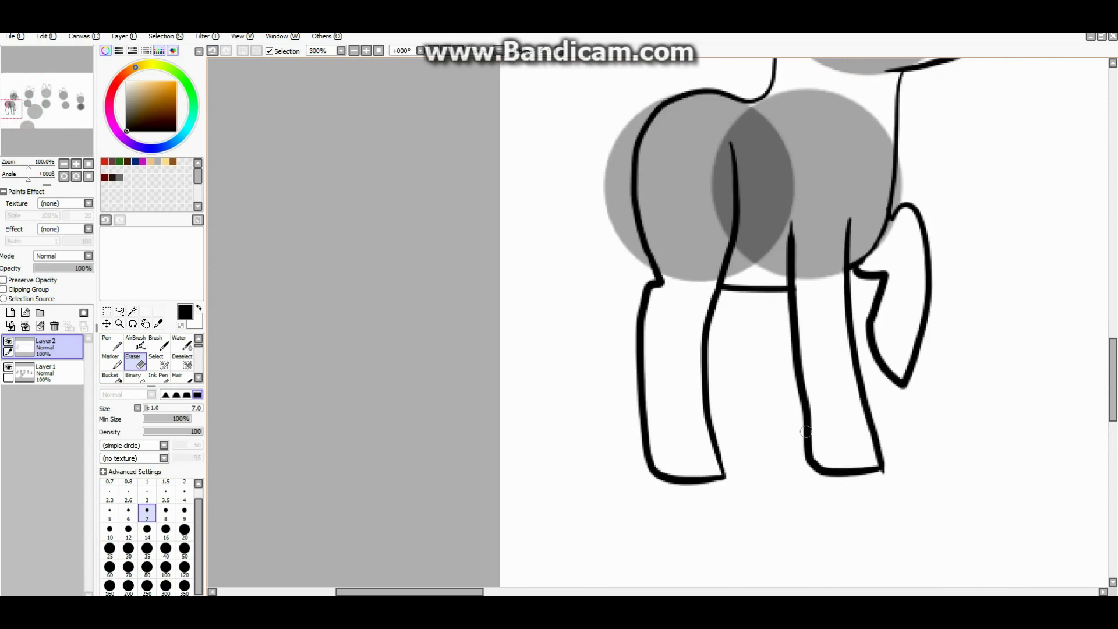
- Clean up the near front leg's outline and draw the far hind leg between the two near legs
scroll(806, 432, "up", 1)
left_click_drag(808, 483, 786, 355)
key("n")
mouse_move(808, 492)
left_mouse_down()
mouse_move(786, 349)
mouse_move(757, 583)
left_mouse_up()
key("e")
key("n")
- Draw the iris inside the first pony's large eye and the inner line of its near ear
scroll(803, 495, "down", 1)
scroll(779, 440, "up", 1)
scroll(778, 440, "down", 4)
scroll(774, 368, "up", 4)
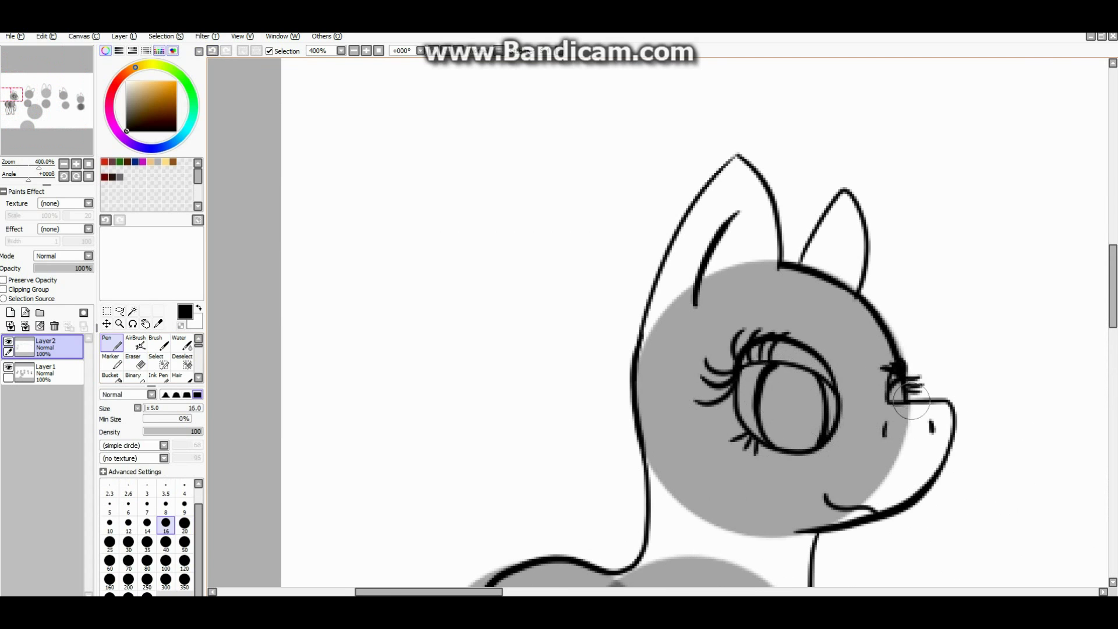
scroll(850, 376, "up", 2)
scroll(852, 370, "down", 1)
scroll(844, 384, "down", 5)
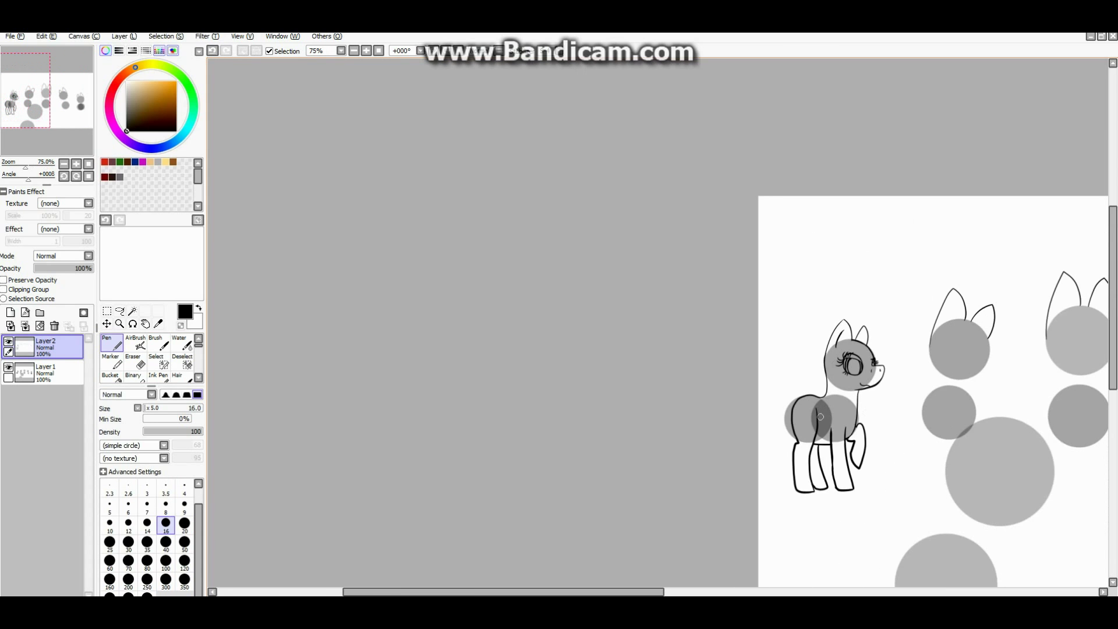
- Create a new layer and draw a long arched tail ending behind the first pony's hind leg
scroll(825, 413, "up", 3)
key("ctrl+shift+n")
scroll(833, 459, "up", 1)
mouse_move(837, 265)
left_mouse_down()
mouse_move(815, 300)
mouse_move(751, 530)
mouse_move(795, 489)
left_mouse_up()
scroll(796, 495, "up", 3)
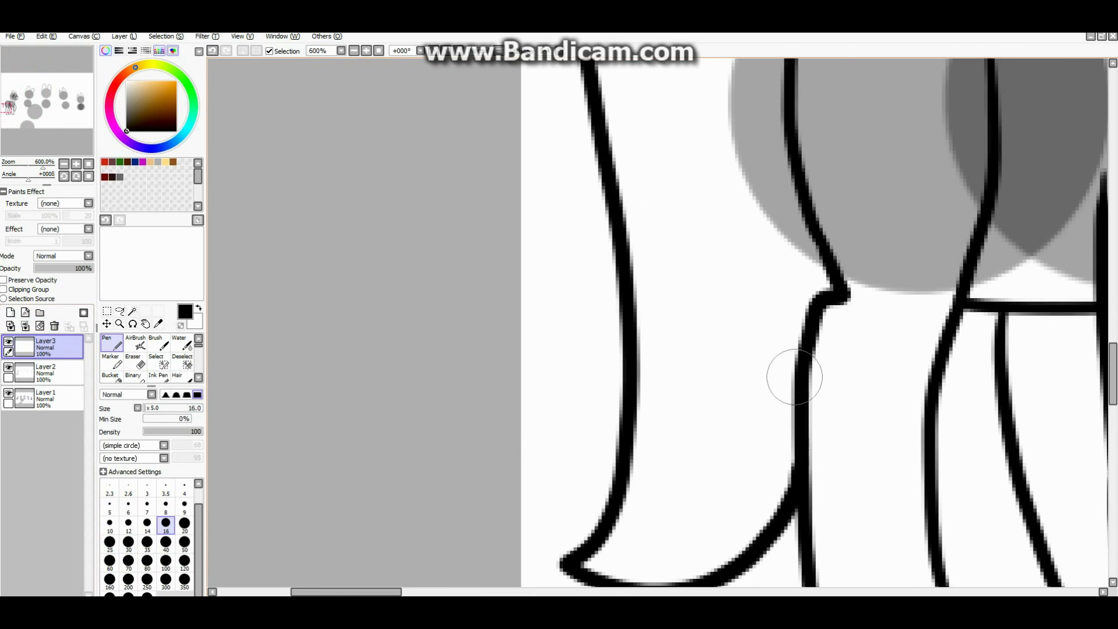
scroll(819, 192, "down", 5)
scroll(898, 239, "up", 2)
- Create a linework layer and draw straight-edged pointed horns on the first, fourth and fifth heads with the Line tool
key("ctrl+shift+l")
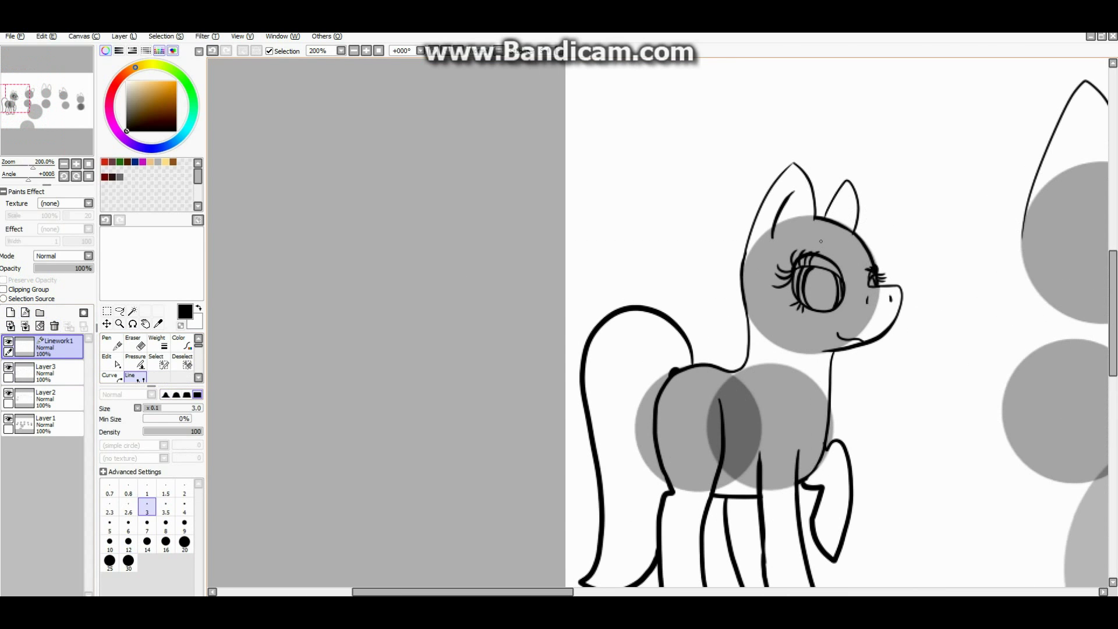
left_click_drag(881, 131, 859, 255)
left_click_drag(17, 97, 47, 92)
mouse_move(854, 244)
left_mouse_down()
mouse_move(941, 343)
mouse_move(922, 362)
left_mouse_up()
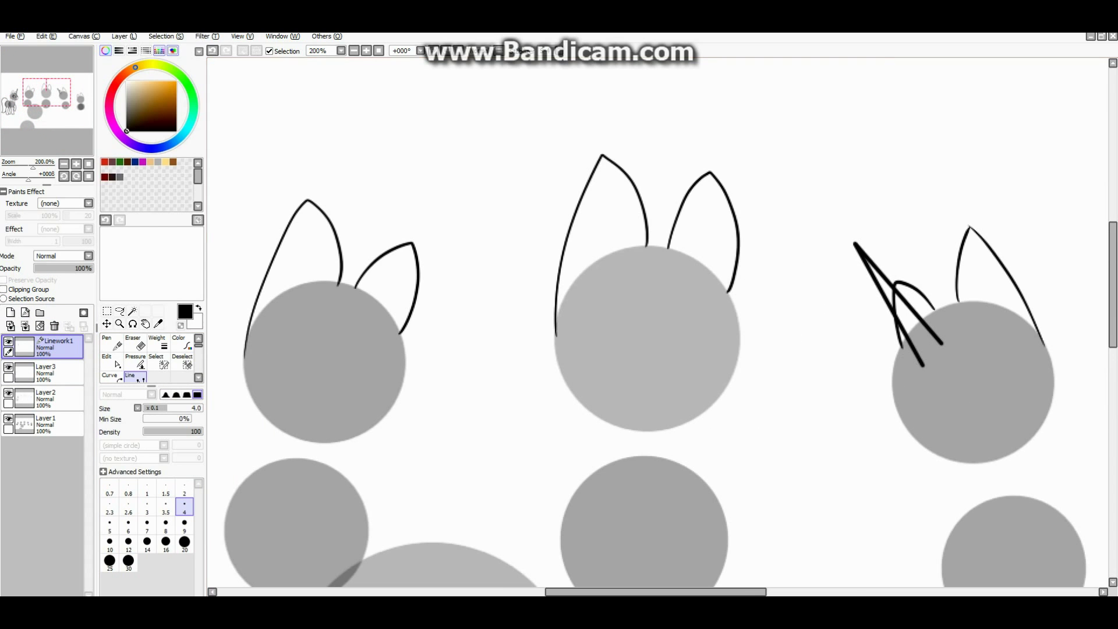
scroll(868, 284, "down", 2)
scroll(868, 284, "up", 2)
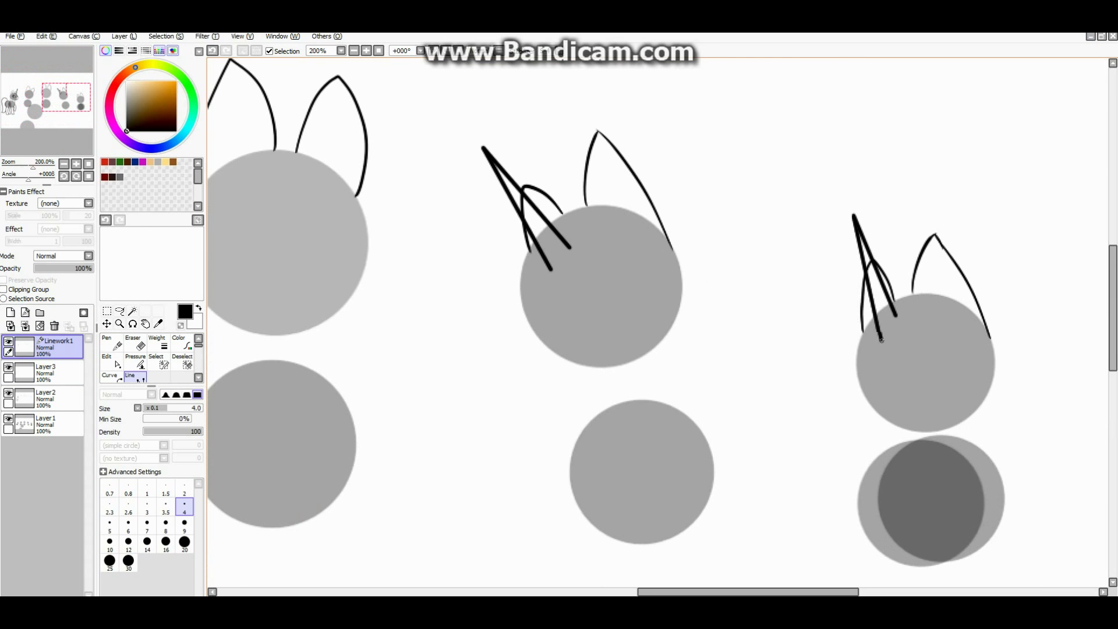
scroll(887, 340, "down", 4)
scroll(561, 374, "up", 4)
- Erase the ear and forehead lines that cross the first pony's horn on Layer2
left_click(45, 372)
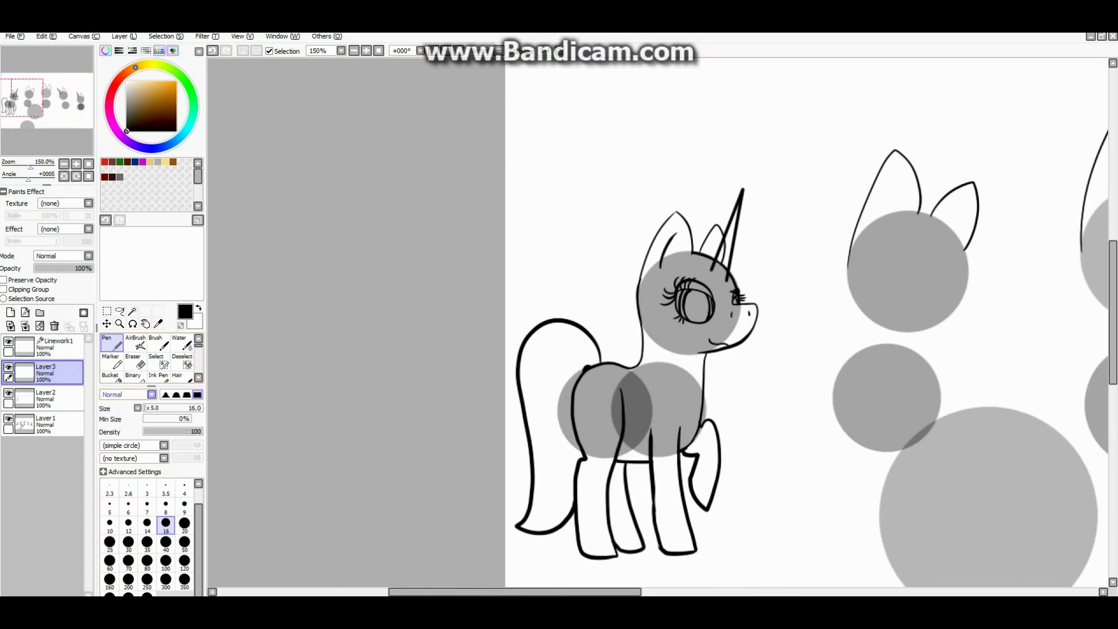
scroll(640, 407, "up", 3)
left_click(45, 398)
left_click(136, 361)
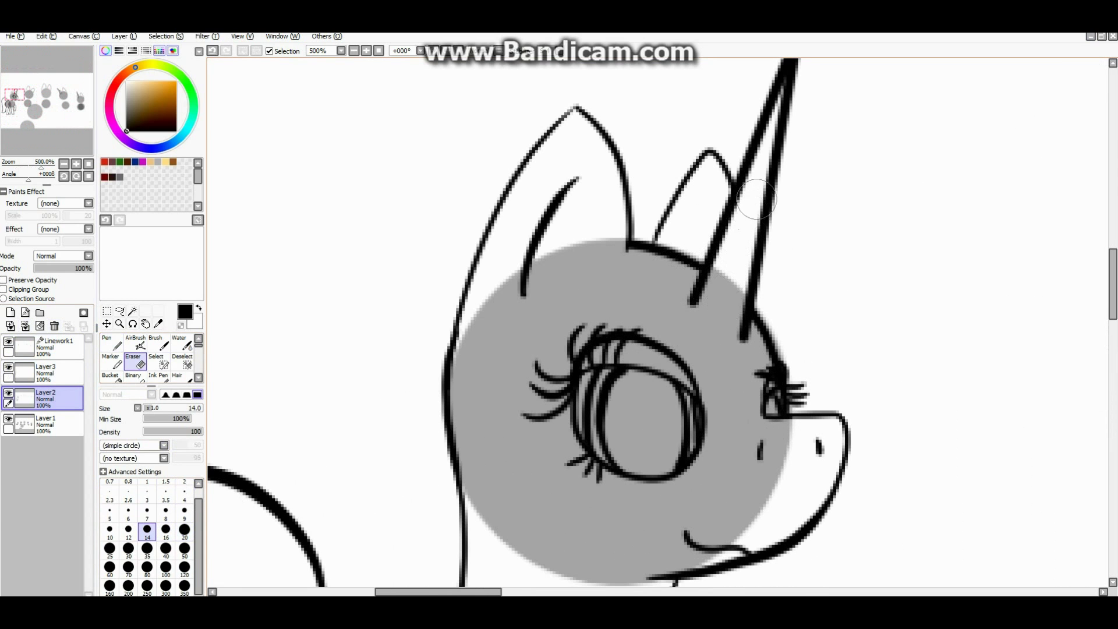
scroll(756, 198, "down", 4)
- Draw the first pony's curled forelock around the horn on Layer3 with the Pen tool, undoing unsatisfactory strokes
left_click(110, 343)
left_click(46, 372)
scroll(773, 209, "up", 5)
left_click_drag(693, 254, 720, 152)
left_click_drag(584, 188, 707, 167)
mouse_move(561, 198)
left_mouse_down()
mouse_move(559, 247)
mouse_move(641, 436)
mouse_move(699, 244)
left_mouse_up()
key("ctrl+z")
mouse_move(563, 258)
left_mouse_down()
mouse_move(710, 465)
mouse_move(676, 307)
mouse_move(821, 408)
mouse_move(684, 435)
mouse_move(617, 288)
mouse_move(611, 240)
mouse_move(608, 263)
mouse_move(706, 437)
mouse_move(626, 455)
mouse_move(591, 224)
mouse_move(617, 166)
left_mouse_up()
key("ctrl+z")
- Draw the first pony's long mane down the neck with a zigzag lower edge and a small tuft beneath the jaw
scroll(722, 233, "down", 3)
scroll(722, 233, "up", 3)
scroll(611, 245, "down", 2)
scroll(776, 400, "up", 2)
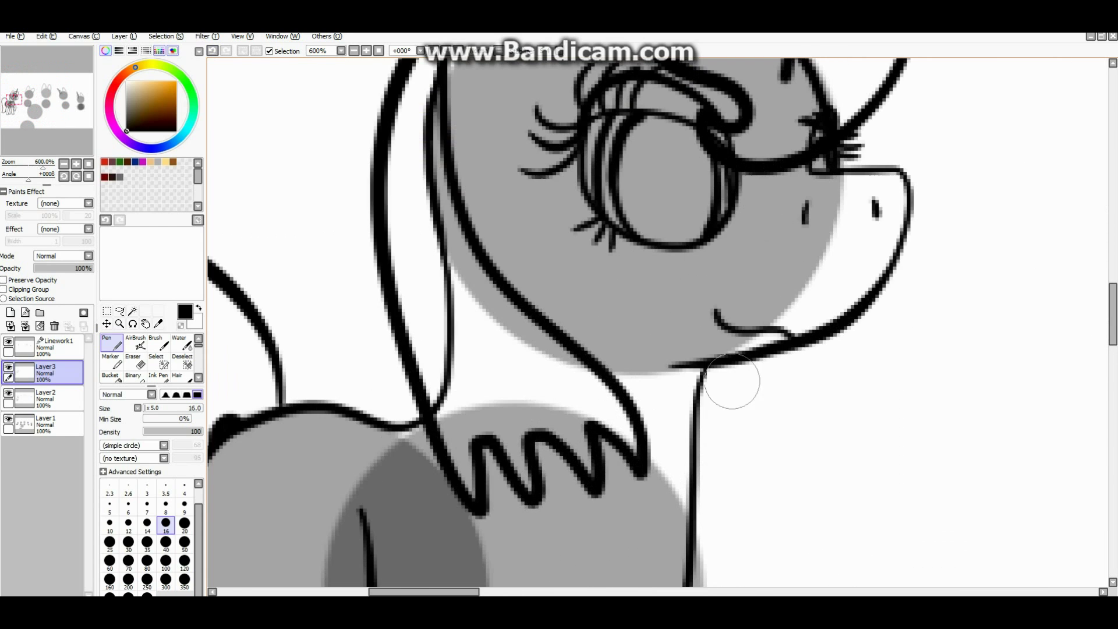
scroll(475, 371, "down", 6)
scroll(687, 372, "up", 6)
- Erase the head, far ear and eye lines hidden beneath the first pony's forelock on Layer2
key("e")
mouse_move(939, 315)
left_mouse_down()
mouse_move(931, 374)
mouse_move(881, 384)
left_mouse_up()
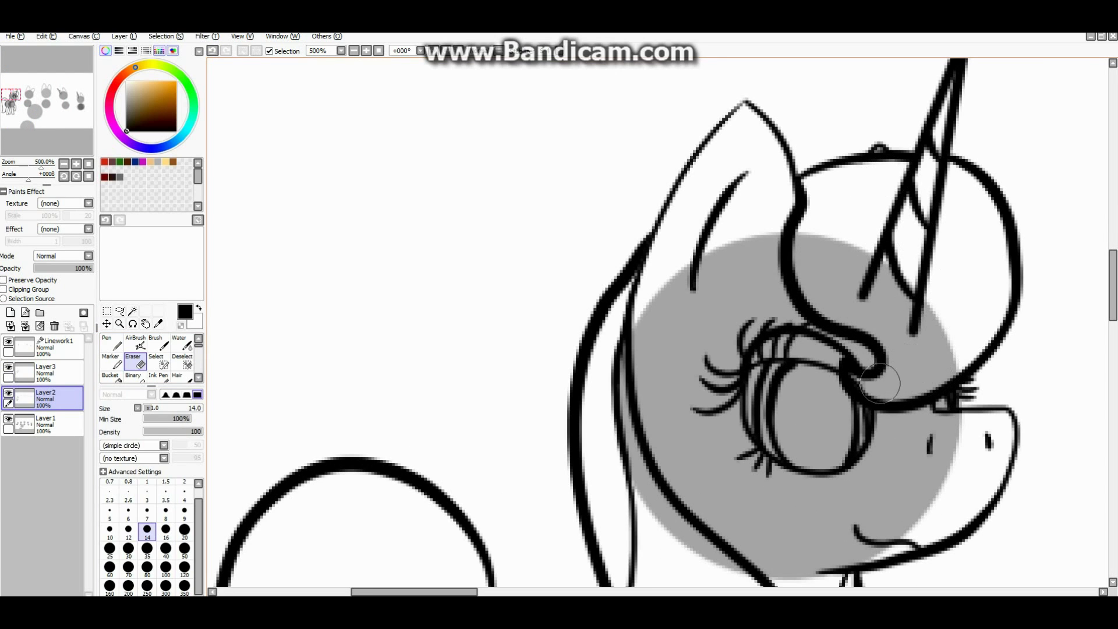
key("n")
- Outline the ears, muzzle and two neck lines of the large pony around the biggest head circle
scroll(765, 438, "down", 5)
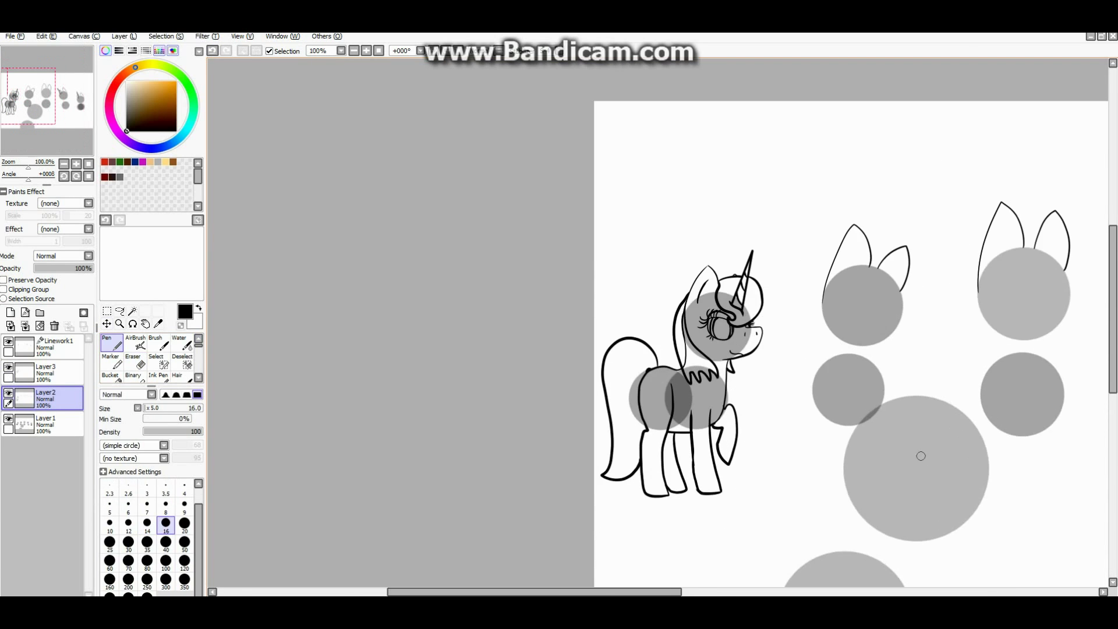
scroll(878, 321, "up", 1)
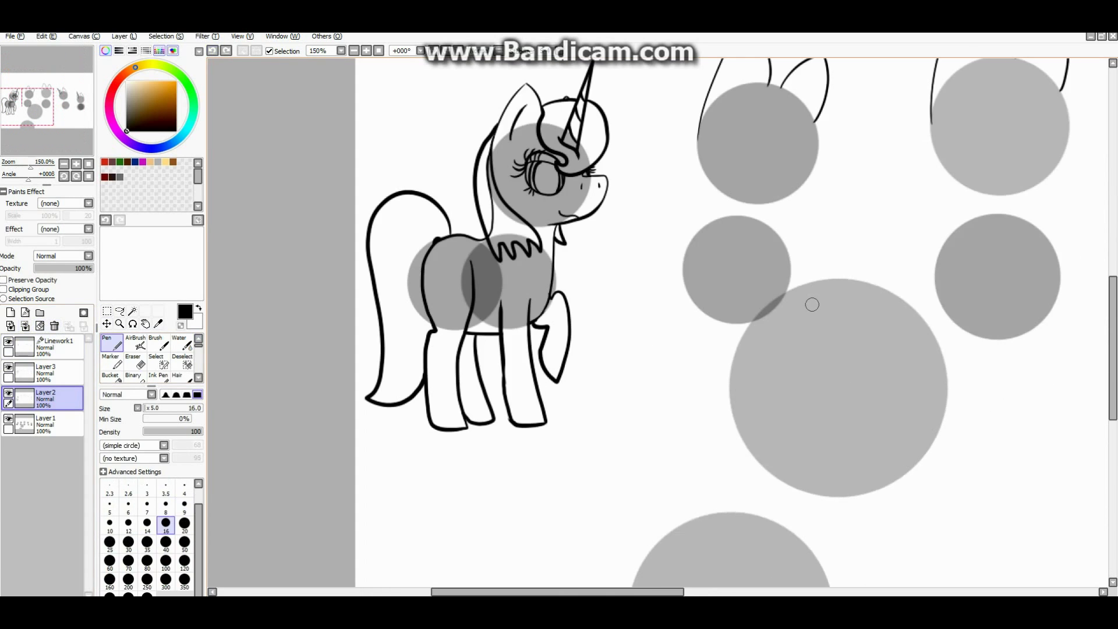
left_click_drag(863, 315, 928, 397)
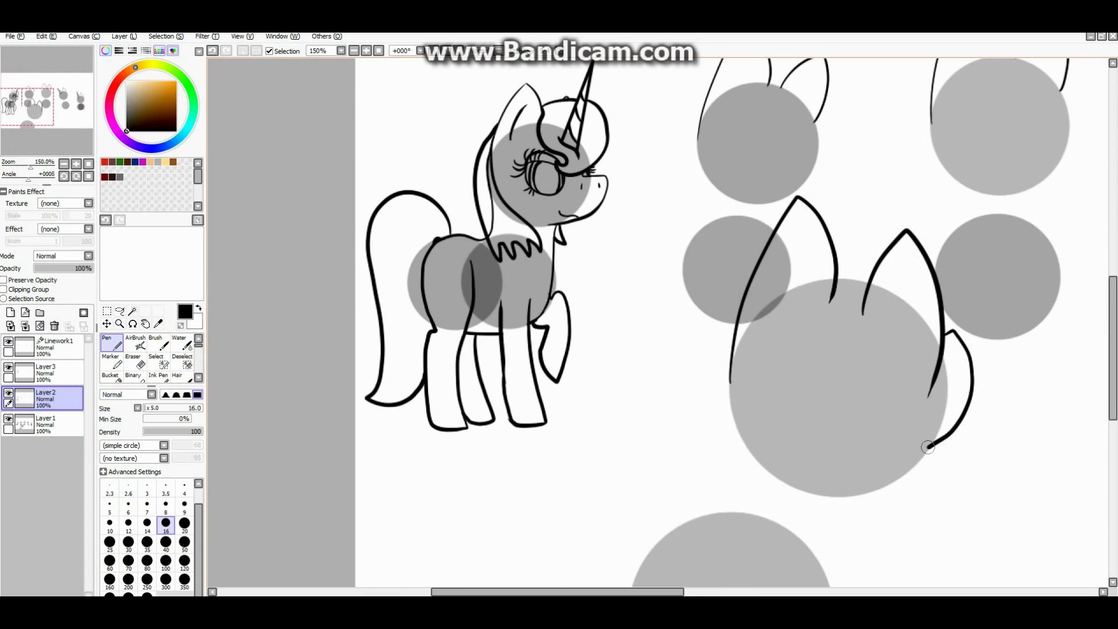
left_click_drag(945, 436, 919, 453)
scroll(918, 454, "down", 3)
scroll(757, 326, "up", 3)
left_click_drag(751, 313, 757, 331)
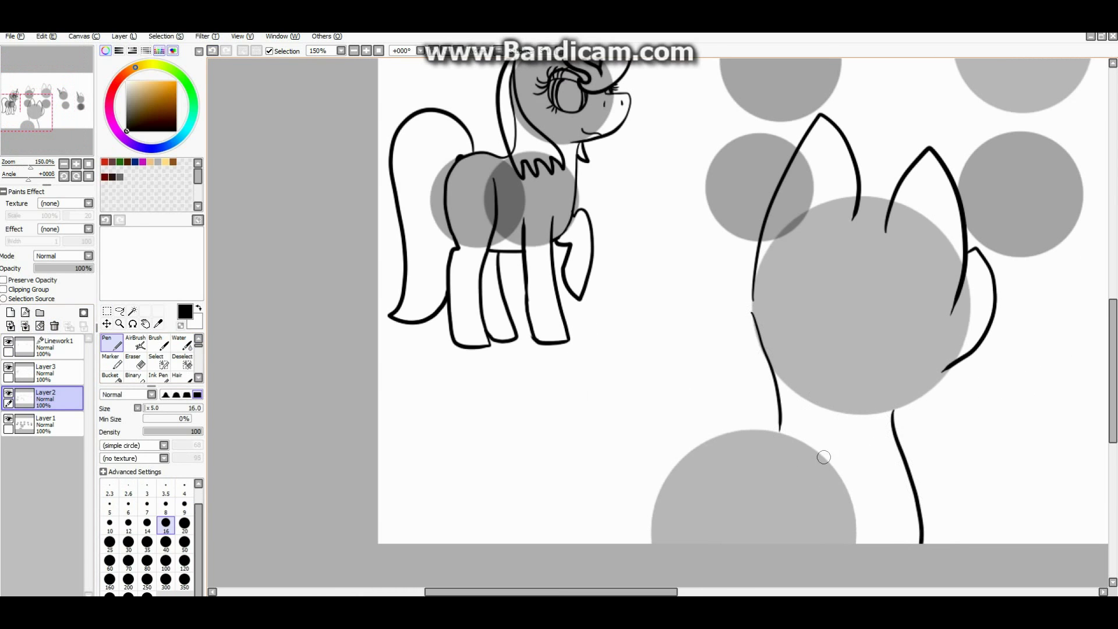
key("ctrl+z")
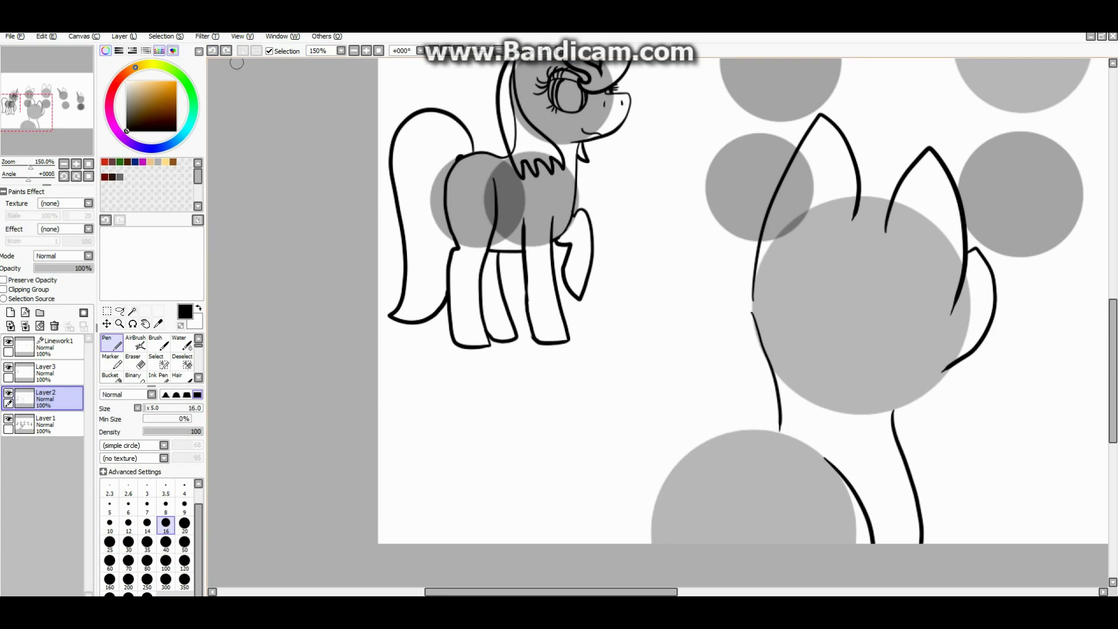
key("ctrl+z")
scroll(701, 489, "up", 2)
key("ctrl+y")
key("ctrl+z")
- Create a linework layer and trace the large pony's lower body circle with the Curve tool at size 4
left_click(25, 312)
mouse_move(517, 511)
left_mouse_down()
mouse_move(528, 439)
mouse_move(576, 374)
mouse_move(740, 316)
mouse_move(794, 330)
left_mouse_up()
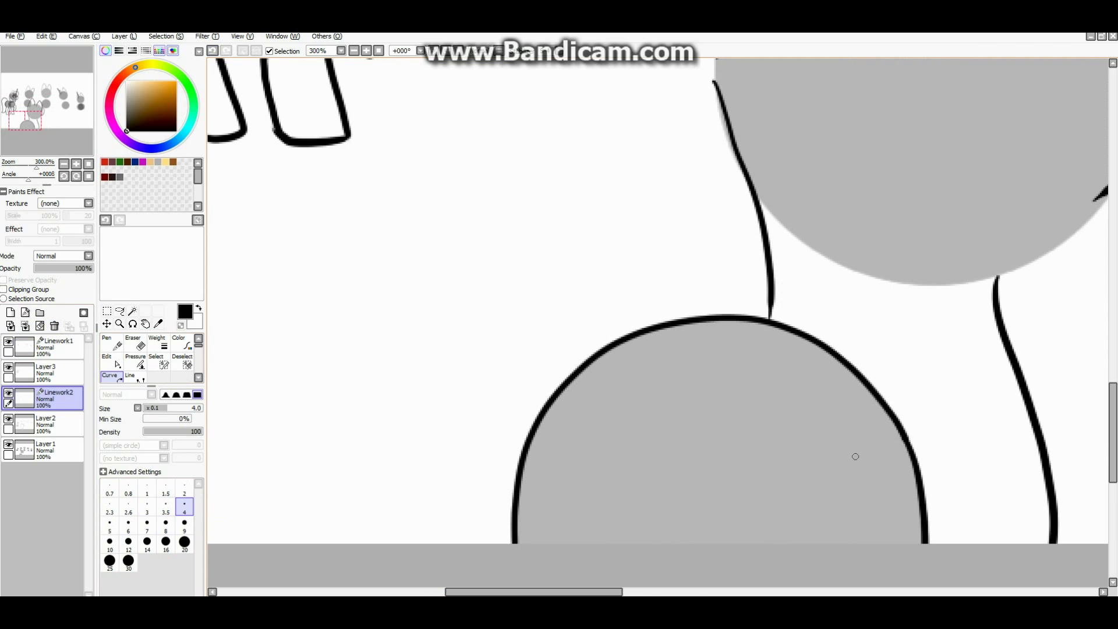
key("ctrl+z")
- Draw a pointed fur tuft on the large pony's chest line and remove the original line behind it
scroll(798, 366, "up", 2)
left_click_drag(834, 399, 862, 477)
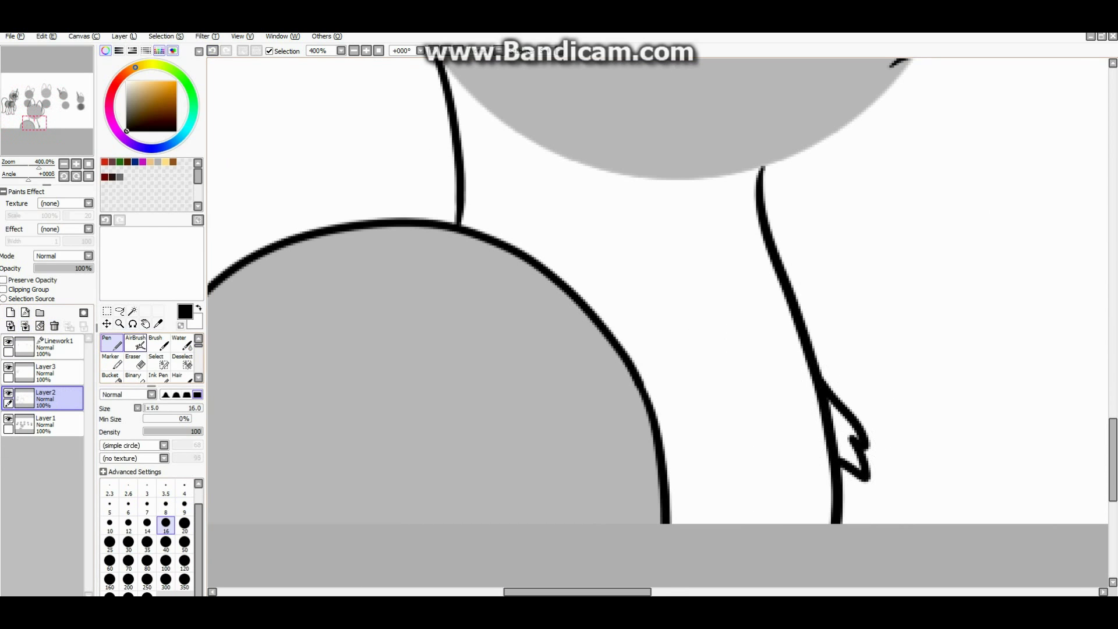
scroll(819, 417, "down", 2)
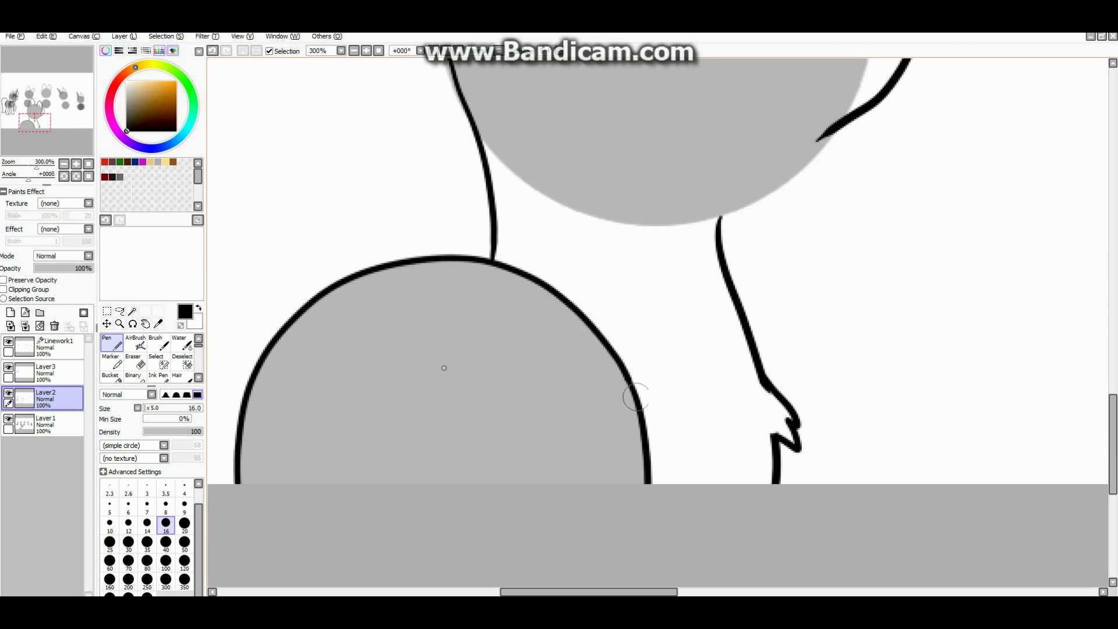
- Draw the large pony's head line between its ears, its nostril, and a small ring and curved line on the body
scroll(415, 311, "down", 4)
scroll(669, 374, "up", 6)
left_click_drag(335, 141, 439, 153)
scroll(690, 379, "down", 3)
- Draw a rounded wing-like shape overlapping the large pony's body, undoing the first attempt
left_click_drag(783, 478, 674, 534)
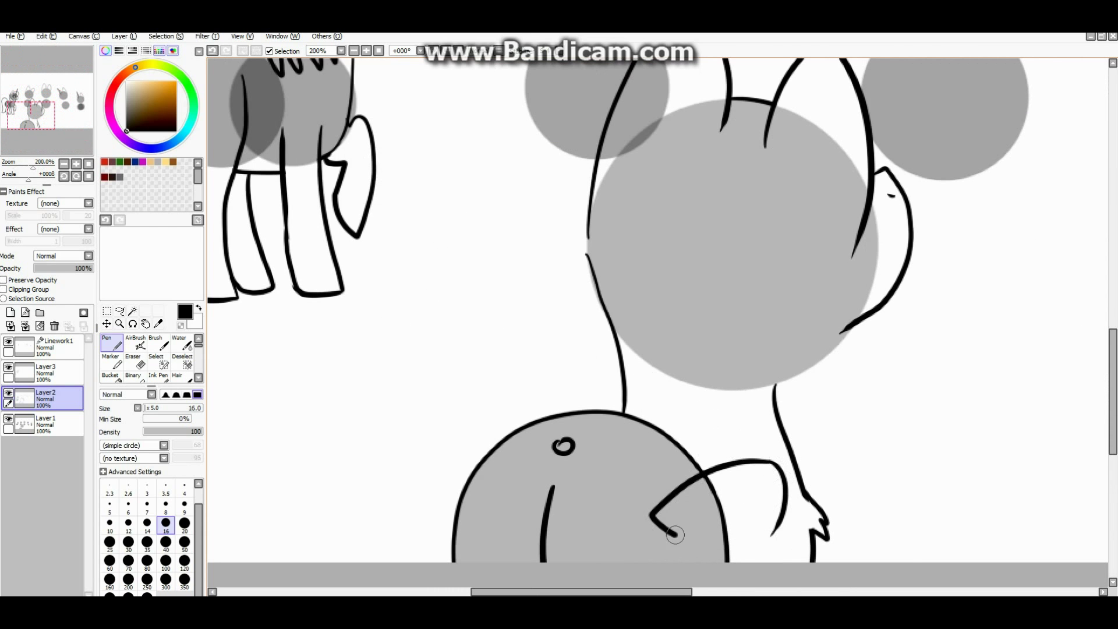
key("ctrl+z")
key("ctrl+z")
scroll(801, 399, "down", 2)
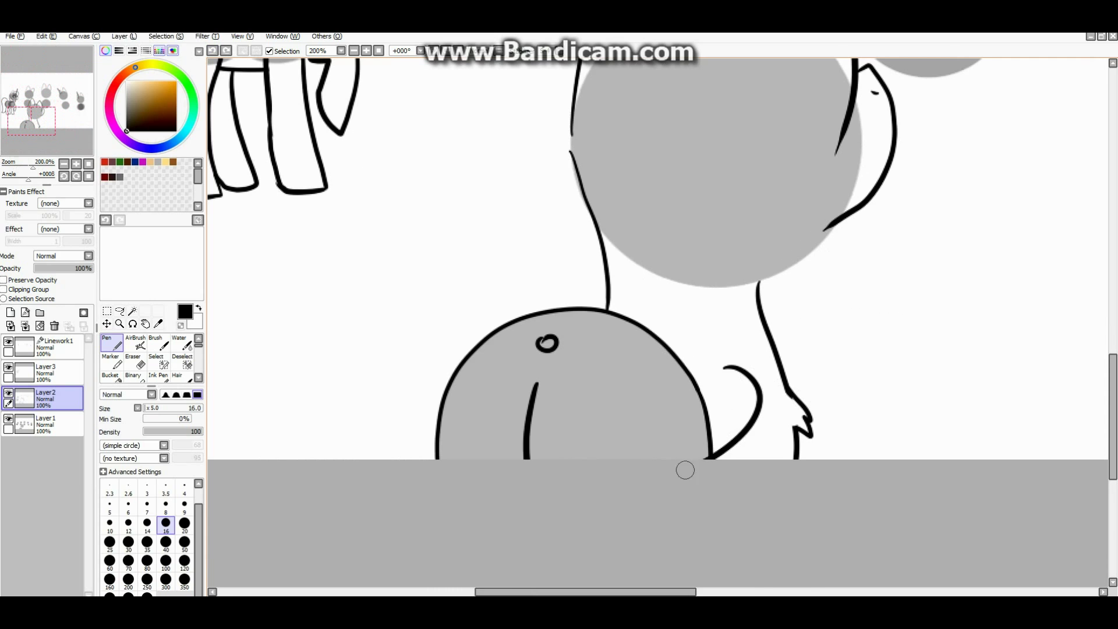
left_click_drag(732, 368, 614, 469)
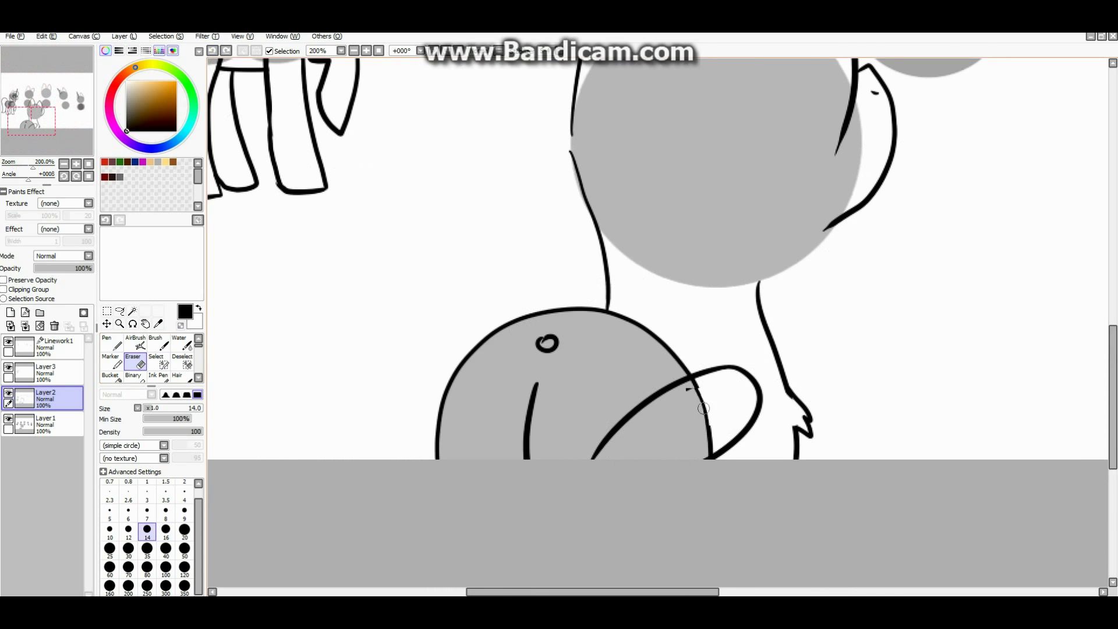
- Erase the body outline inside the wing-like shape and add a zigzag-edged tip with parallel lines below it
scroll(707, 425, "up", 3)
scroll(685, 274, "down", 3)
left_click_drag(693, 326, 698, 329)
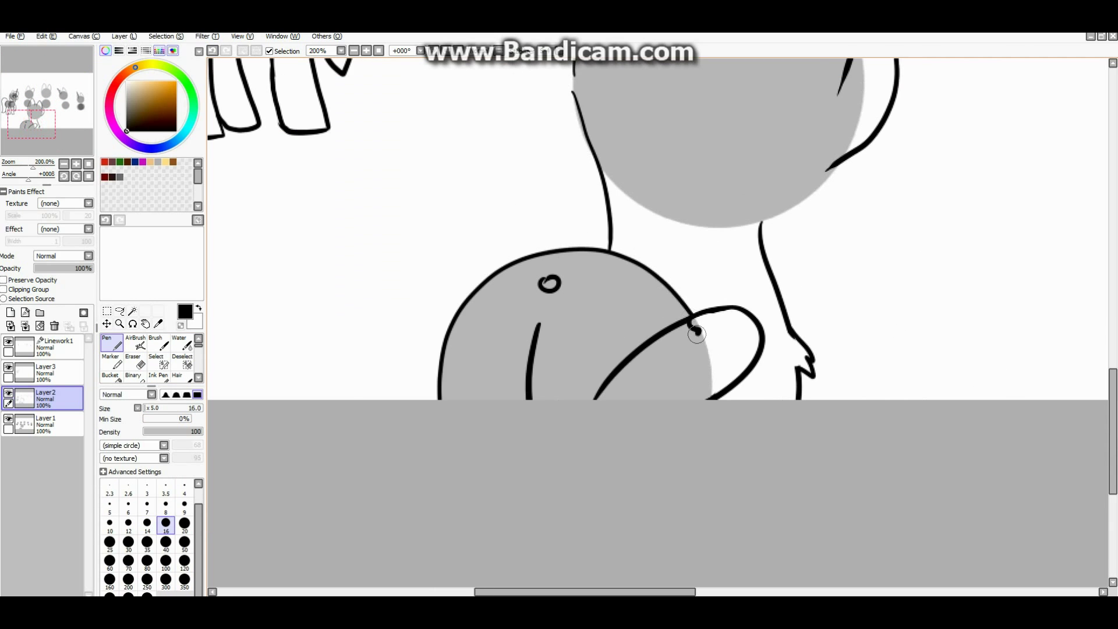
scroll(738, 377, "up", 2)
scroll(731, 295, "down", 6)
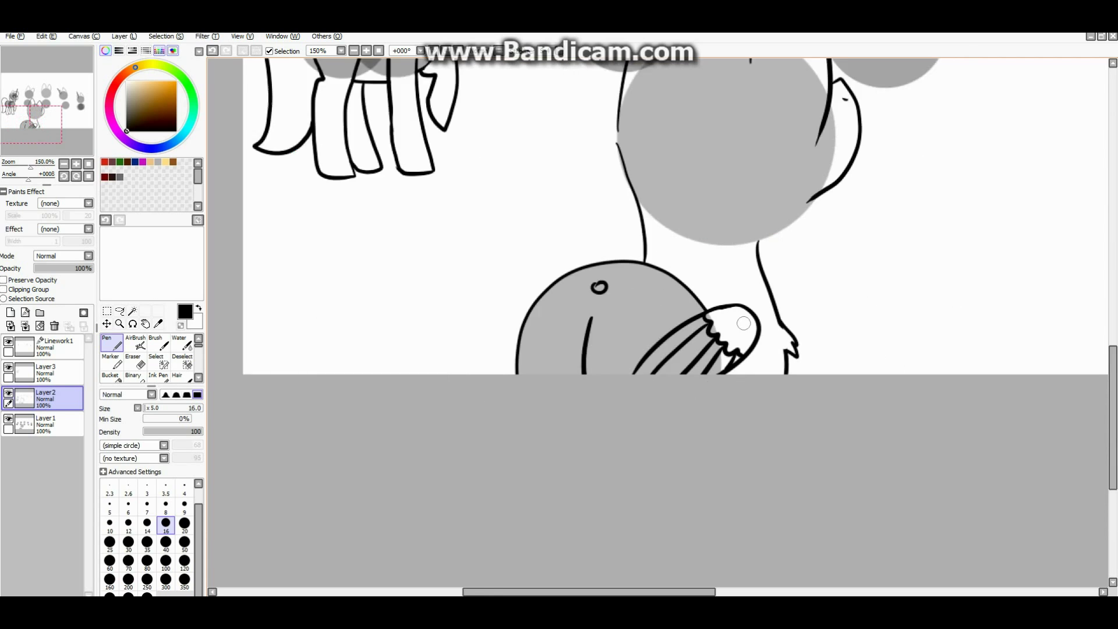
- Draw the large pony's open mouth with inner detail and erase the old jaw line crossing it
scroll(737, 323, "up", 6)
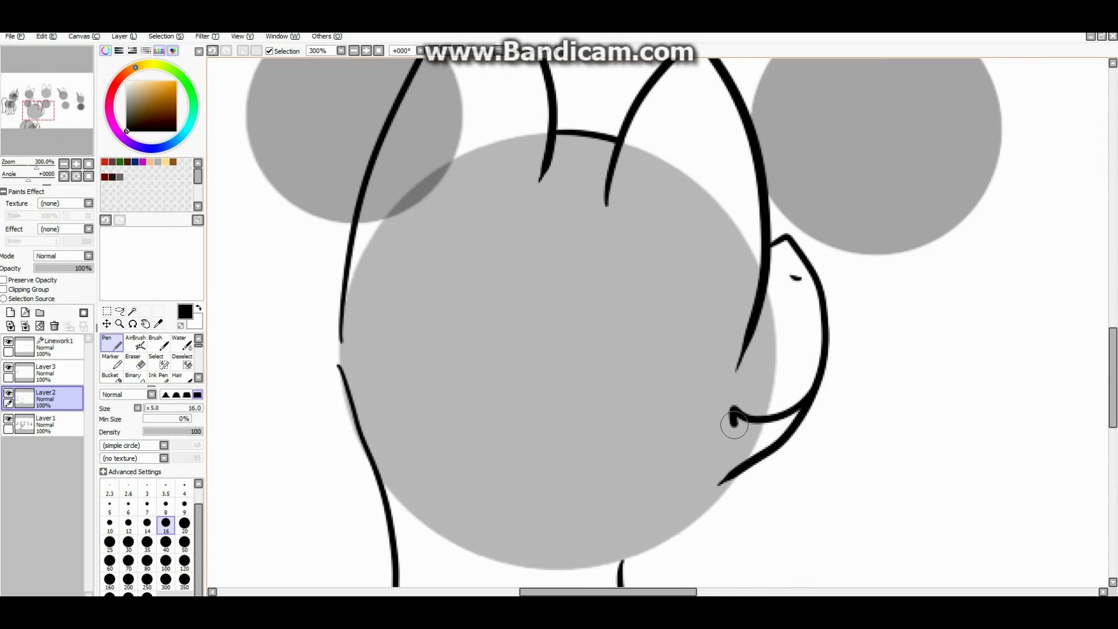
key("e")
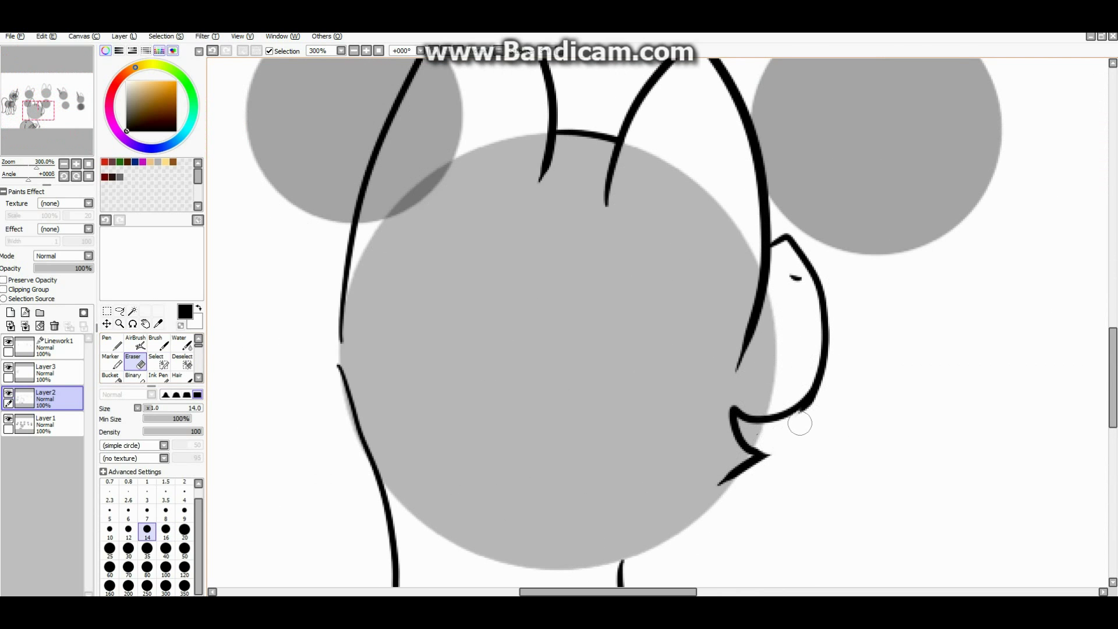
key("n")
scroll(731, 257, "up", 2)
scroll(734, 256, "down", 1)
scroll(734, 256, "up", 1)
left_click_drag(725, 428, 772, 369)
scroll(772, 369, "down", 6)
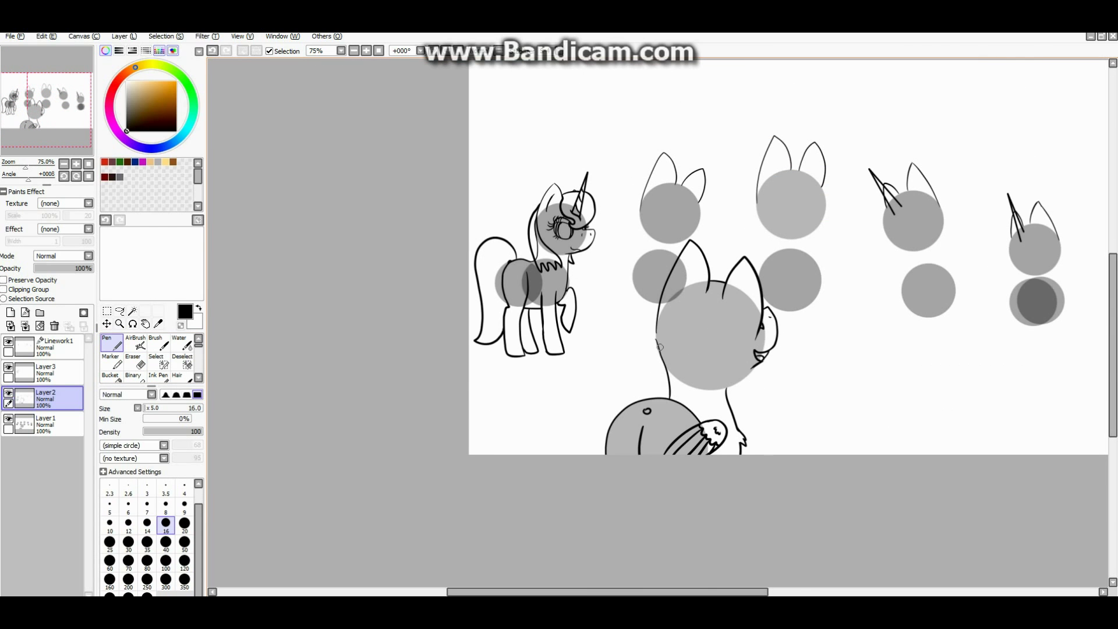
- On Layer3, draw the large pony's tail as a big curve rising from the small ring on its body
scroll(655, 365, "up", 6)
scroll(674, 394, "down", 6)
scroll(676, 372, "up", 6)
scroll(682, 344, "down", 6)
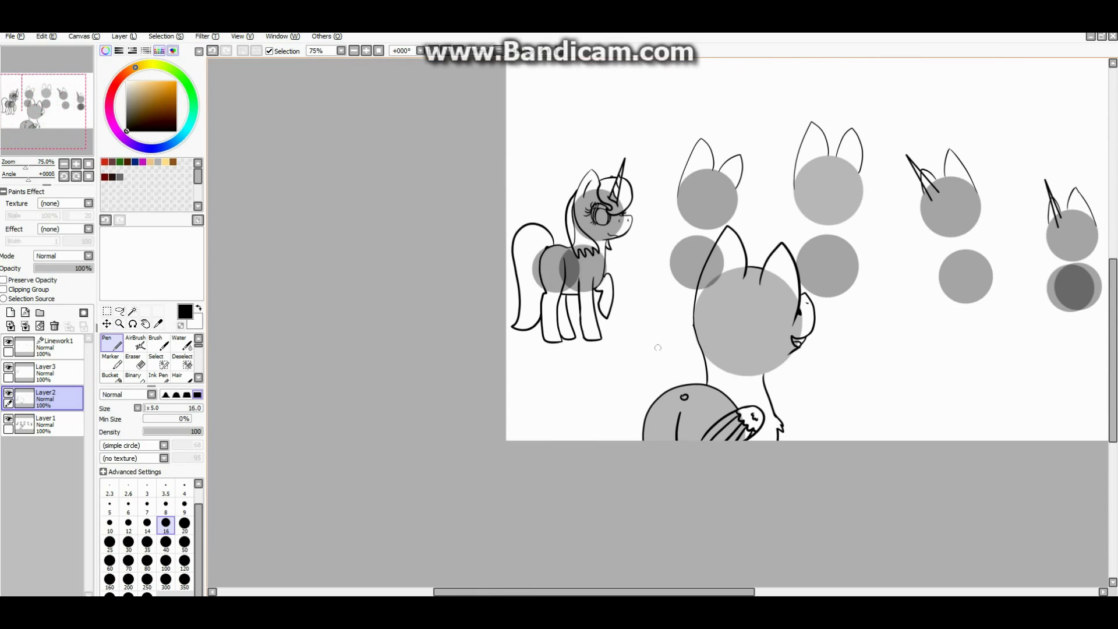
scroll(714, 352, "up", 1)
key("Up")
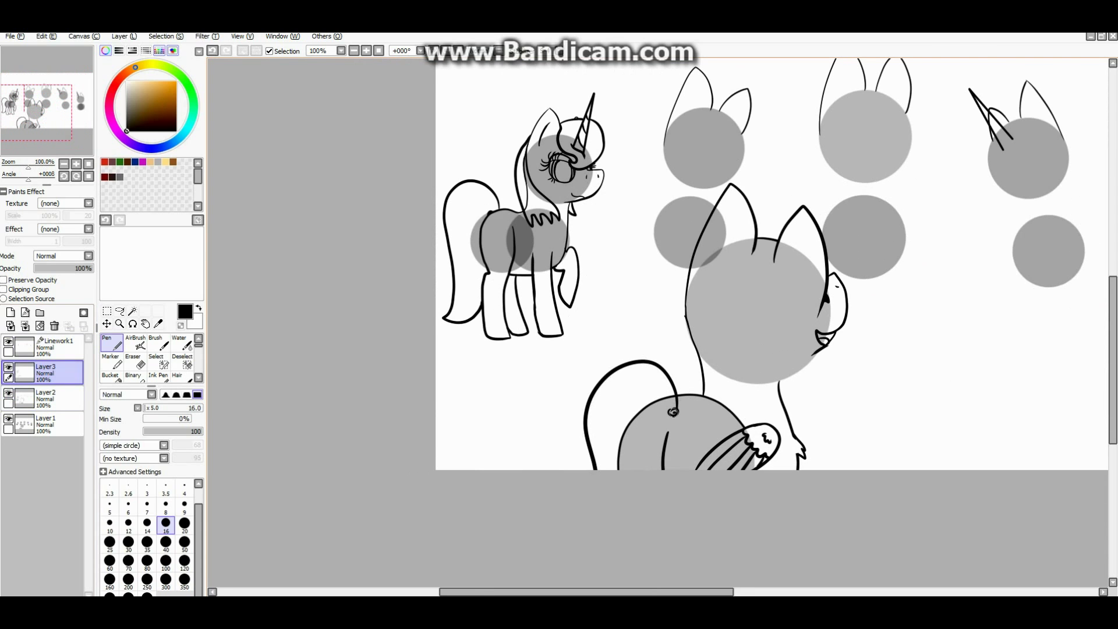
- On Layer2, erase the ring at the tail base and the body and wing lines lying inside the large pony's tail
key("e")
key("Down")
key("Escape")
scroll(669, 446, "up", 4)
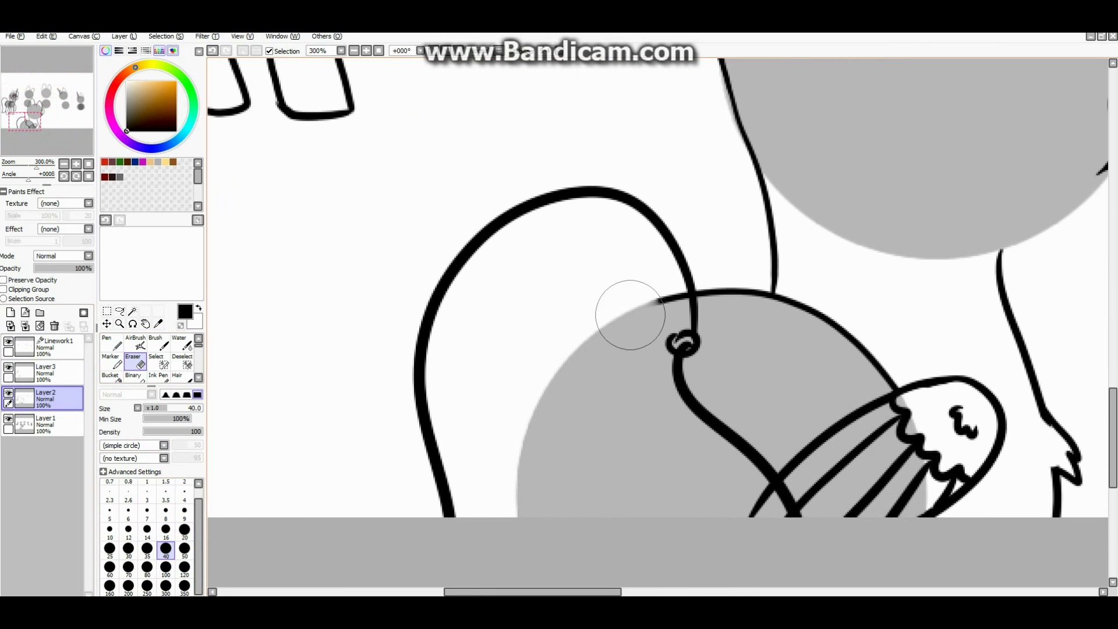
mouse_move(630, 315)
left_mouse_down()
mouse_move(667, 337)
mouse_move(656, 304)
left_mouse_up()
key("n")
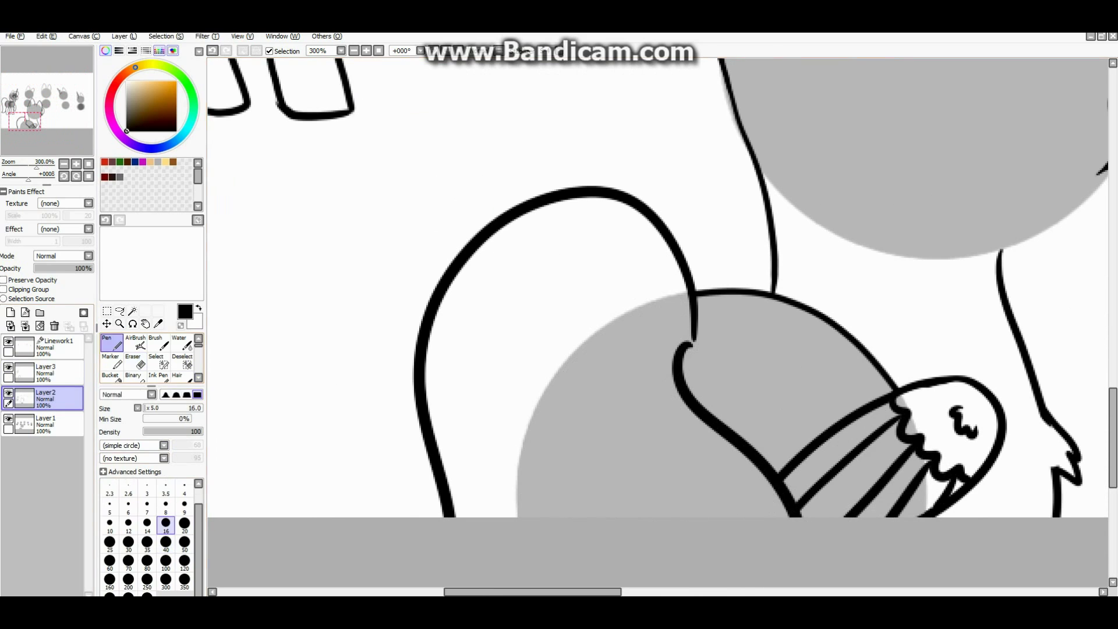
- On Layer3, draw the large pony's mane from both ears down to the back, with a small hair tie at its end
scroll(669, 324, "up", 3)
key("Up")
scroll(599, 341, "down", 5)
scroll(692, 280, "down", 1)
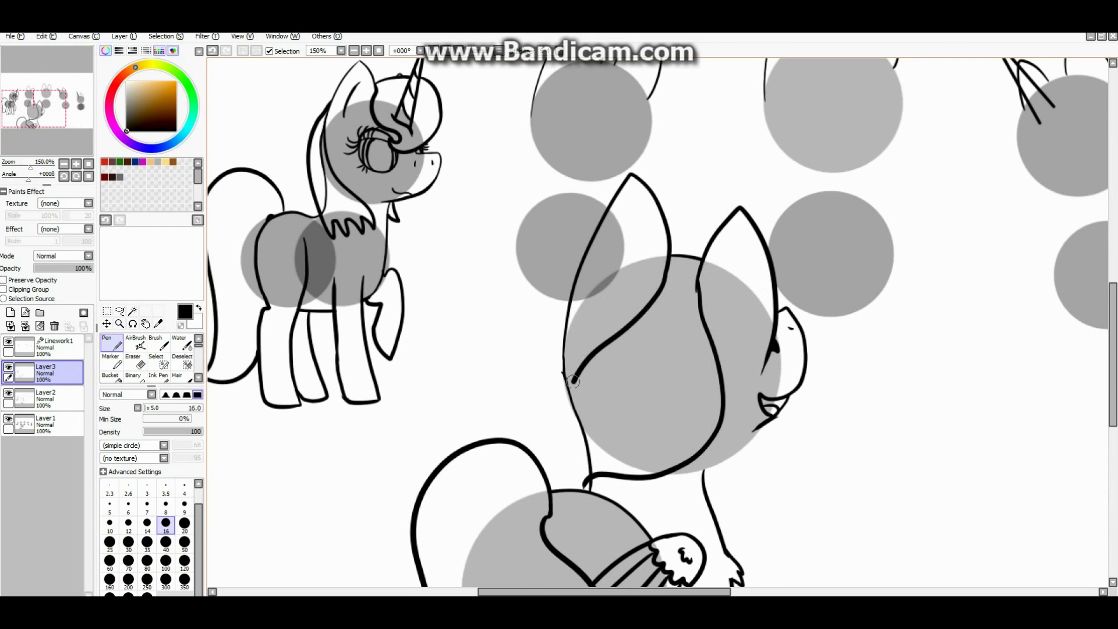
scroll(588, 486, "up", 4)
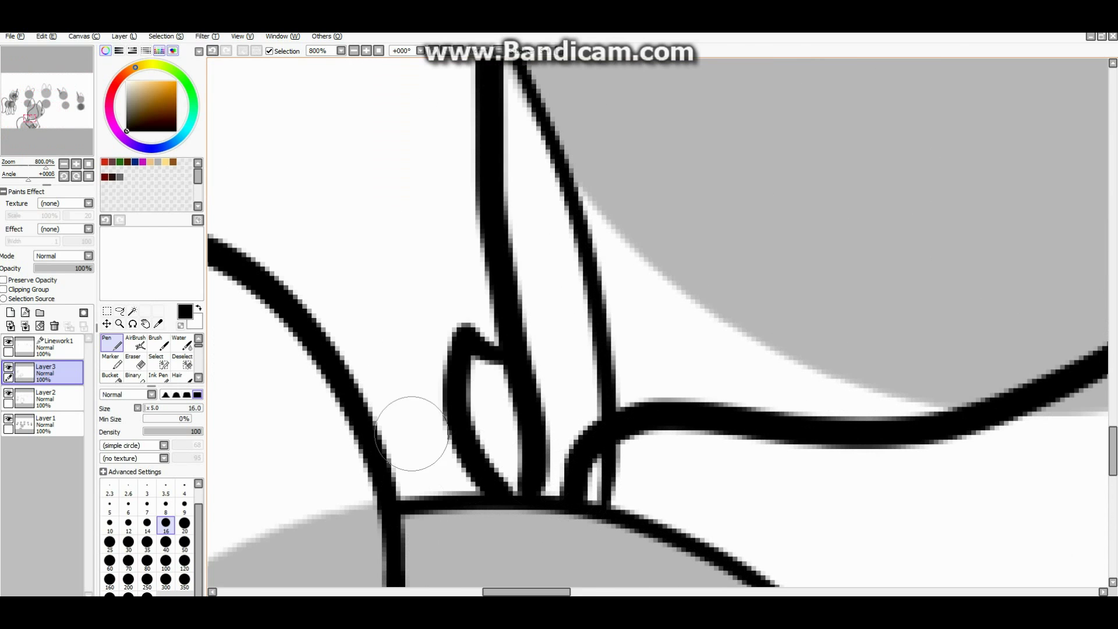
scroll(412, 437, "down", 5)
scroll(281, 289, "up", 5)
left_click_drag(282, 153, 367, 168)
key("ctrl+z")
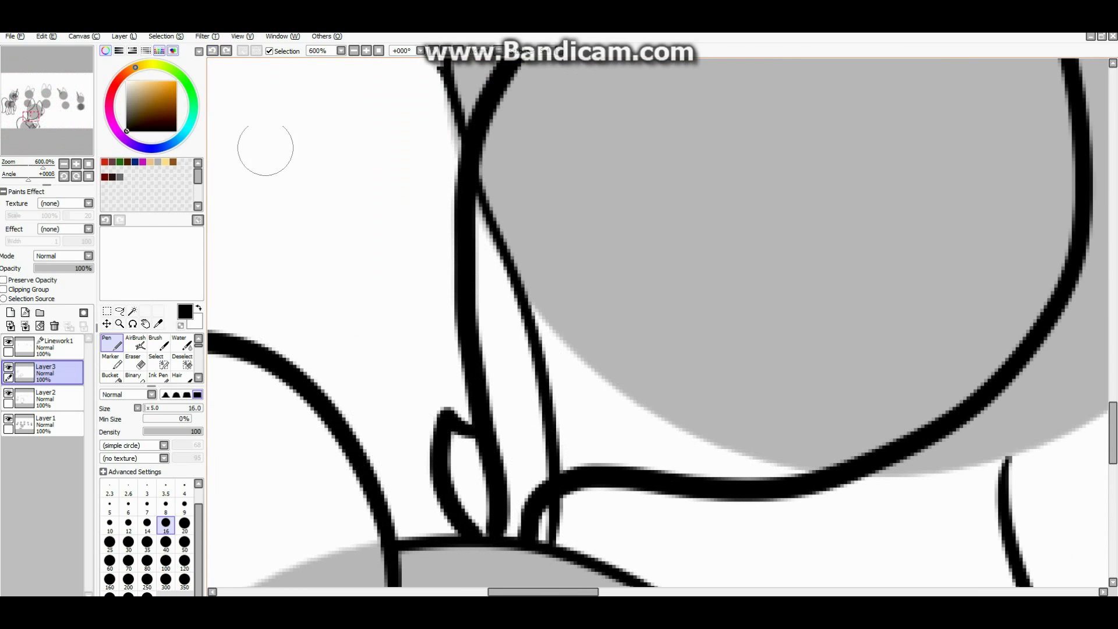
left_click(531, 515)
- Erase the large pony's neck line inside the mane on Layer2
scroll(532, 515, "down", 2)
key("e")
left_click(45, 398)
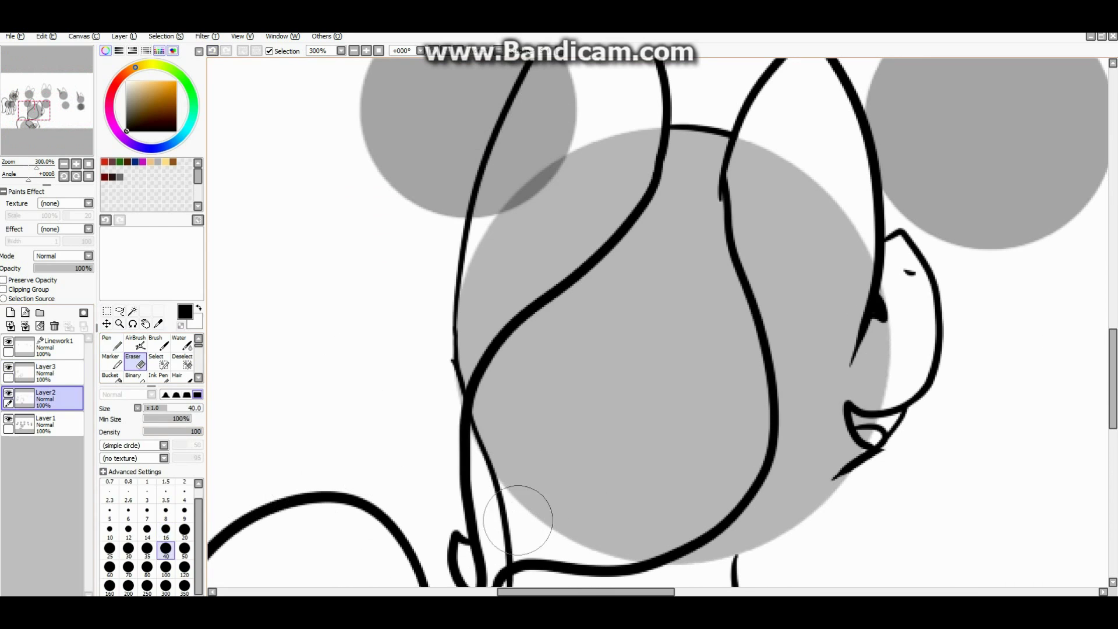
left_click(111, 344)
- Try a large swooping forelock with a curled tip over the large pony's head on Layer3
left_click(45, 373)
left_click_drag(33, 110, 38, 104)
mouse_move(567, 239)
left_mouse_down()
mouse_move(848, 242)
mouse_move(998, 297)
left_mouse_up()
mouse_move(789, 390)
left_mouse_down()
mouse_move(939, 506)
mouse_move(987, 516)
left_mouse_up()
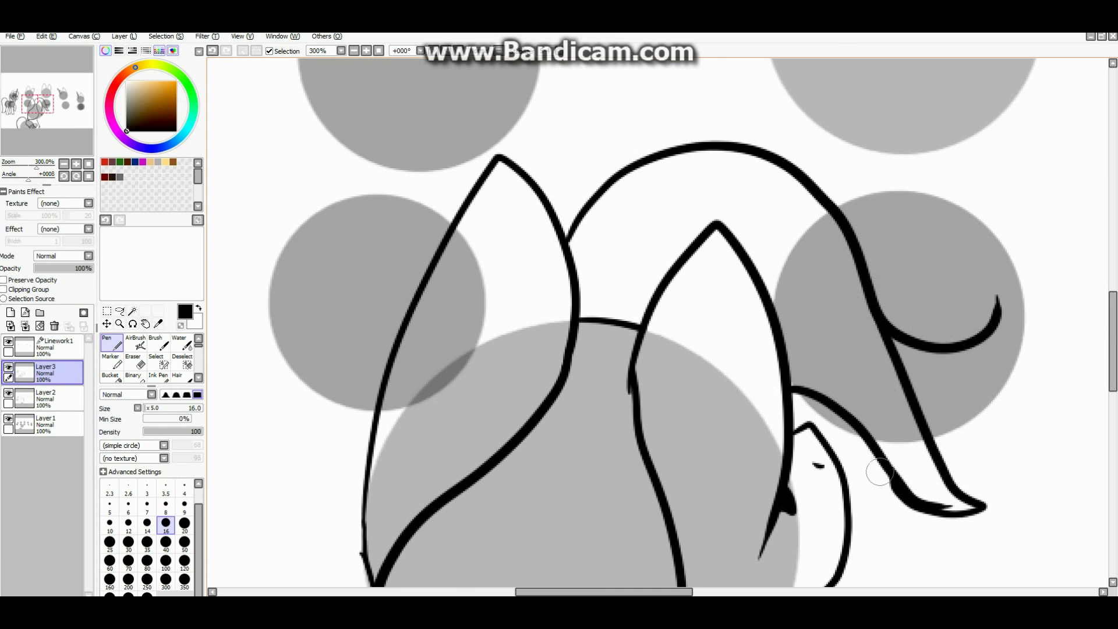
- Rework the large pony's forelock with a size 16 eraser and the pen, and discard this version
scroll(932, 501, "up", 1)
key("e")
left_click(166, 529)
left_click_drag(862, 420, 767, 369)
mouse_move(768, 186)
left_mouse_down()
mouse_move(856, 199)
mouse_move(911, 142)
left_mouse_up()
left_click_drag(815, 373, 891, 419)
key("n")
mouse_move(757, 352)
left_mouse_down()
mouse_move(788, 332)
mouse_move(831, 494)
mouse_move(757, 499)
left_mouse_up()
scroll(757, 499, "down", 3)
scroll(768, 533, "up", 1)
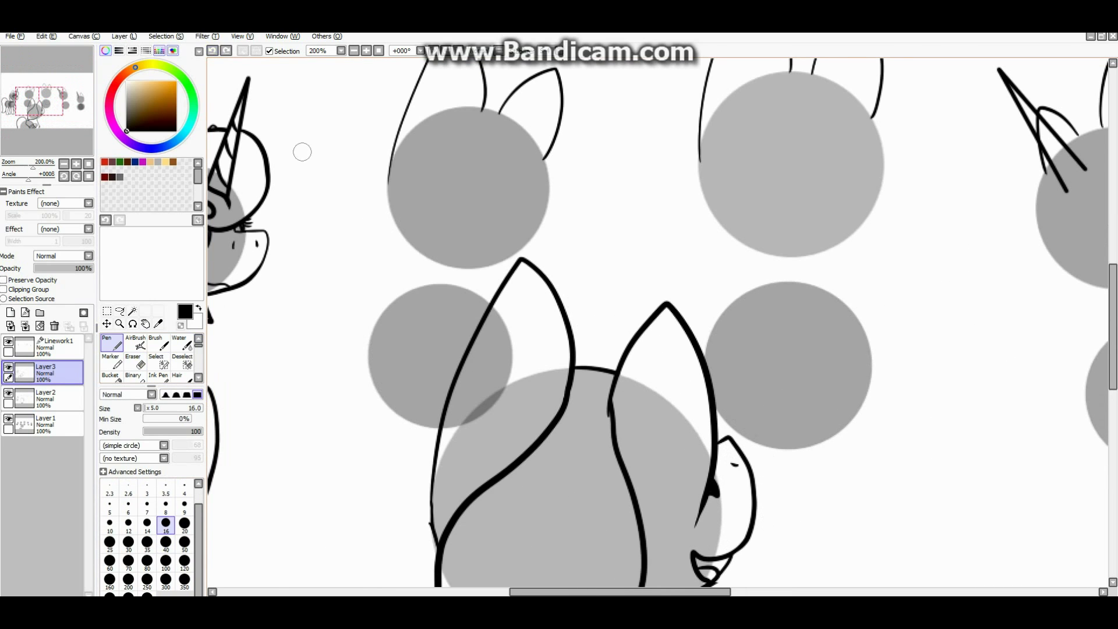
- Redraw the large pony's forelock arching over the near ear and down past the muzzle, with a small flicked tip
left_click_drag(556, 294, 850, 509)
left_click_drag(716, 404, 826, 560)
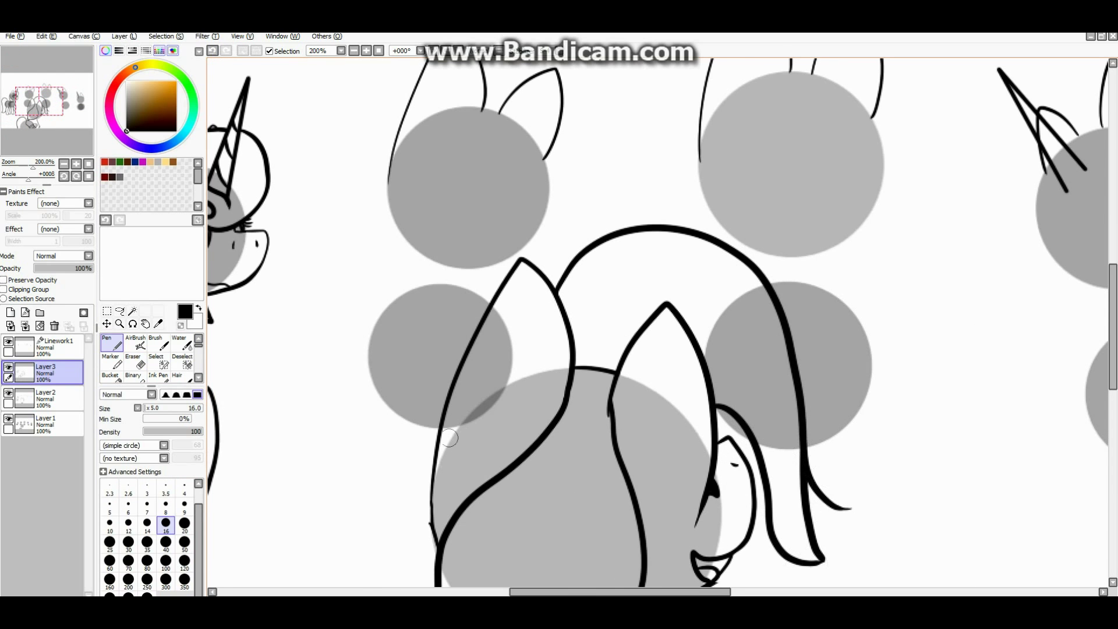
key("e")
left_click_drag(850, 507, 834, 495)
key("n")
left_click_drag(815, 562, 836, 528)
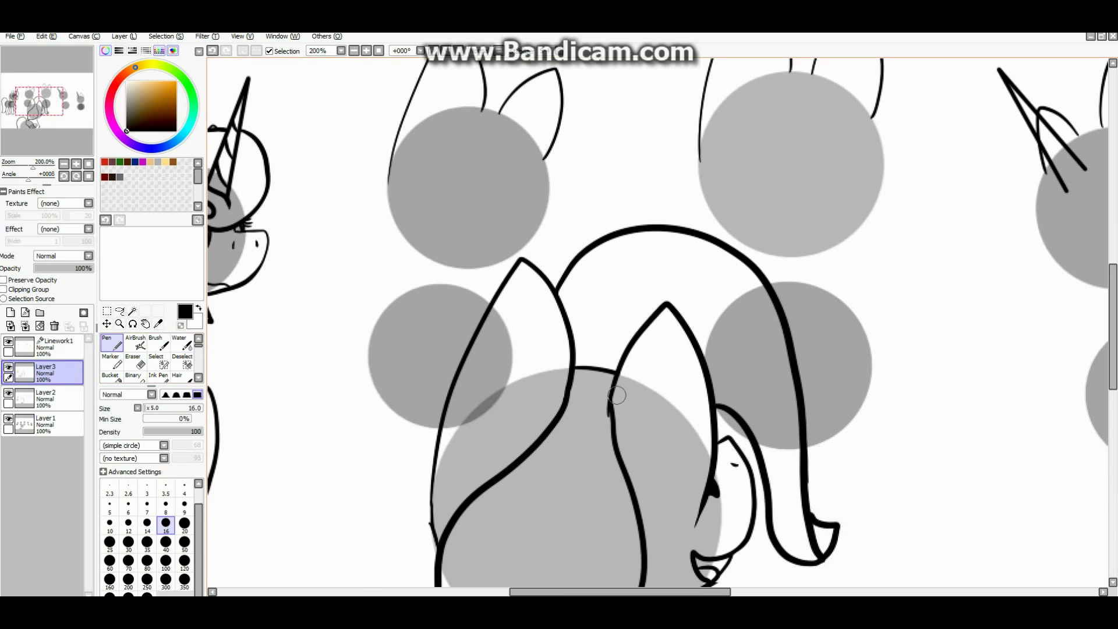
- On Layer2, draw the second pony's neck and body lines over its lower grey circle
scroll(614, 412, "up", 2)
left_click(44, 398)
scroll(609, 391, "down", 6)
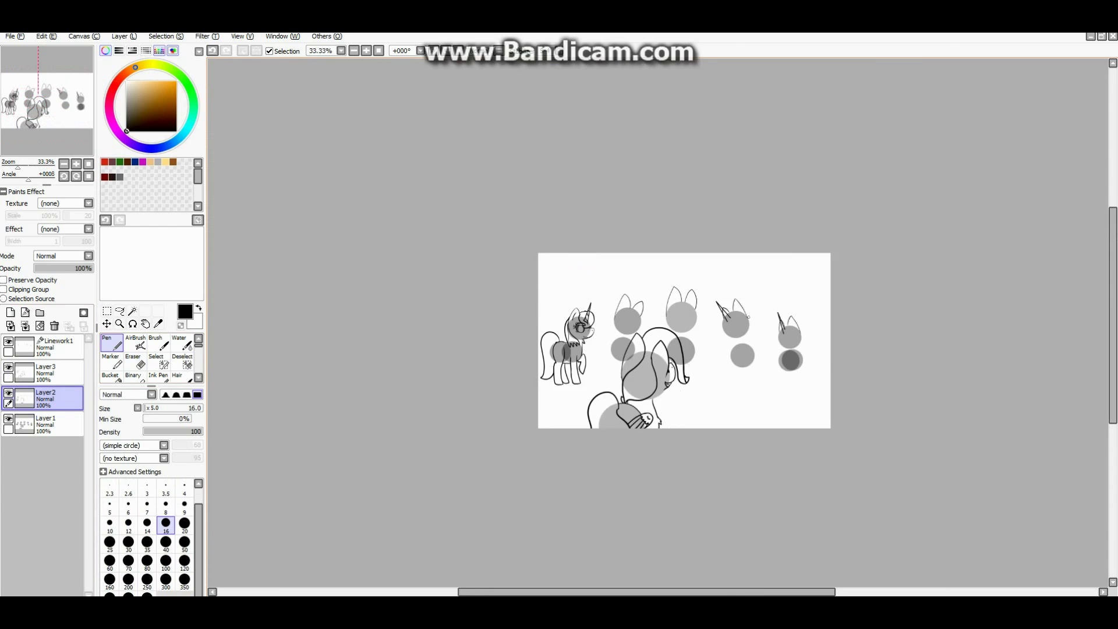
scroll(748, 322, "up", 6)
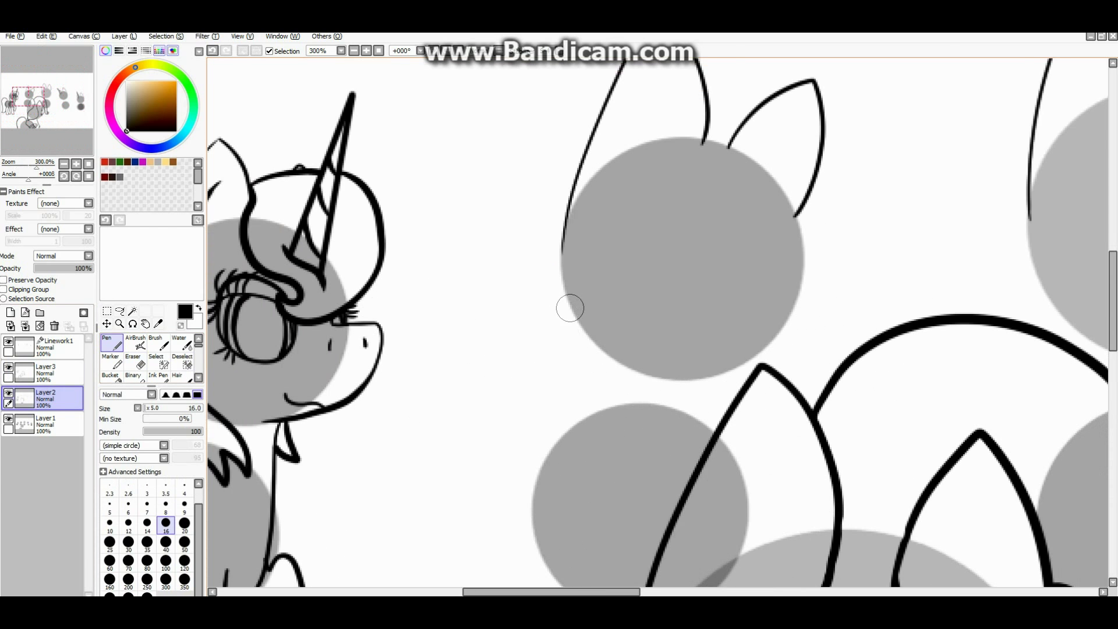
left_click_drag(569, 308, 576, 433)
left_click_drag(729, 376, 708, 434)
mouse_move(494, 471)
left_mouse_down()
mouse_move(562, 305)
mouse_move(597, 279)
mouse_move(570, 468)
mouse_move(646, 466)
left_mouse_up()
key("ctrl+z")
left_click_drag(594, 265, 574, 472)
mouse_move(558, 303)
left_mouse_down()
mouse_move(568, 460)
mouse_move(624, 512)
mouse_move(649, 506)
left_mouse_up()
key("e")
key("n")
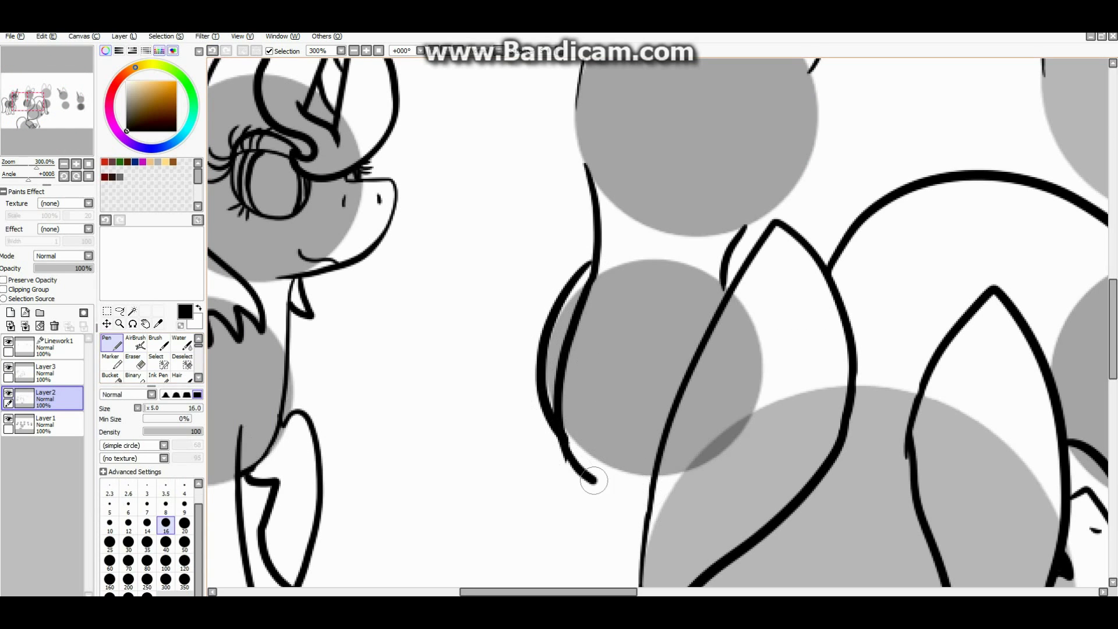
- Draw the second pony's head outline from the ears around the cheek to the jaw, undoing the first attempts
scroll(512, 482, "up", 3)
left_click_drag(524, 547, 483, 245)
key("ctrl+z")
left_click_drag(524, 580, 486, 419)
scroll(486, 419, "down", 3)
scroll(578, 110, "up", 3)
key("ctrl+z")
mouse_move(579, 110)
left_mouse_down()
mouse_move(704, 178)
mouse_move(725, 236)
mouse_move(656, 462)
mouse_move(454, 498)
left_mouse_up()
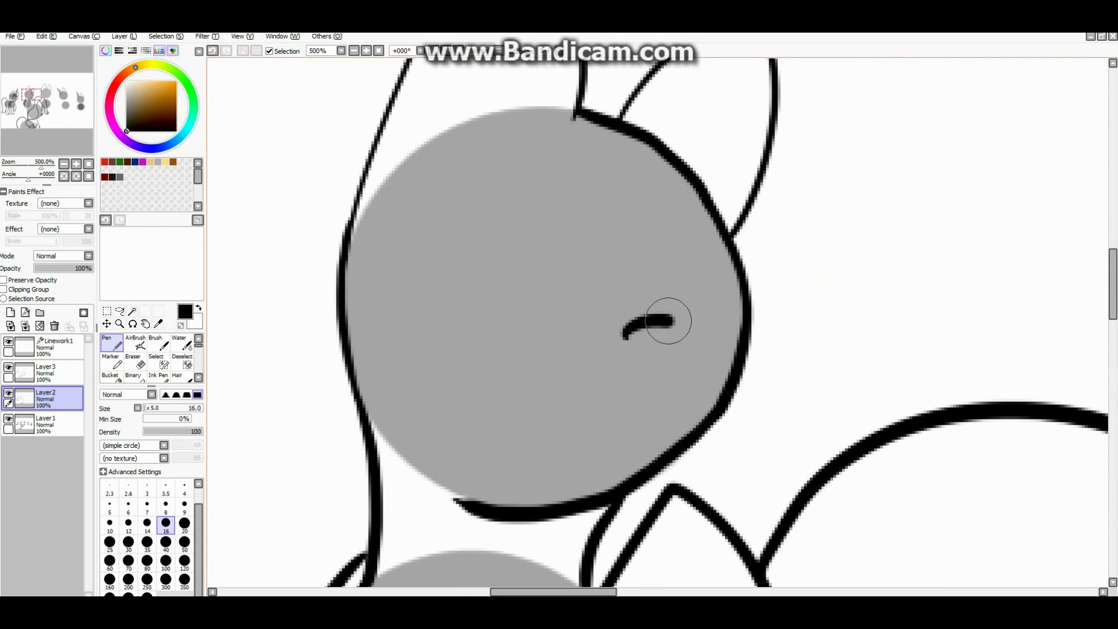
- Draw the second pony's curved nose line, two nostrils and both eye outlines
left_click_drag(668, 321, 707, 349)
left_click_drag(650, 348, 650, 364)
left_click_drag(677, 351, 679, 369)
left_click_drag(451, 335, 568, 357)
mouse_move(568, 356)
left_mouse_down()
mouse_move(482, 219)
mouse_move(449, 335)
left_mouse_up()
left_click_drag(741, 247, 714, 367)
key("e")
key("n")
- Try inner iris lines in the second pony's near eye and undo them
scroll(710, 374, "up", 3)
scroll(511, 194, "down", 1)
left_click_drag(524, 224, 489, 357)
scroll(824, 324, "down", 4)
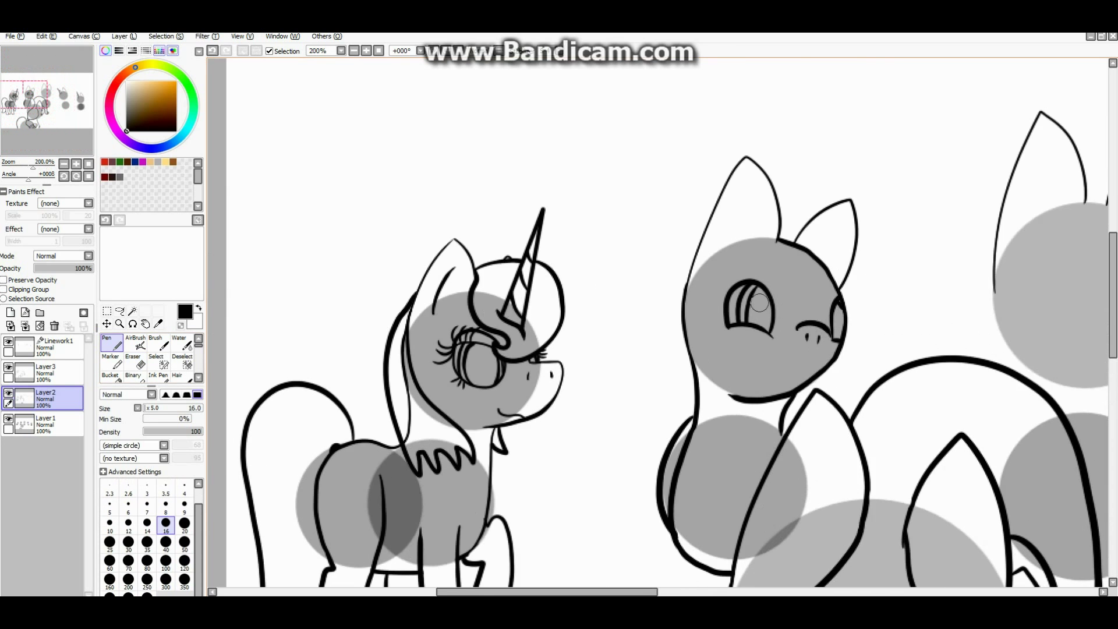
scroll(759, 302, "up", 1)
key("ctrl+z")
key("ctrl+z")
- Add eyelashes to both of the second pony's eyes and a small curved smile below the nose
scroll(731, 262, "up", 2)
left_click_drag(728, 292, 641, 267)
left_click_drag(710, 355, 663, 431)
scroll(691, 374, "down", 1)
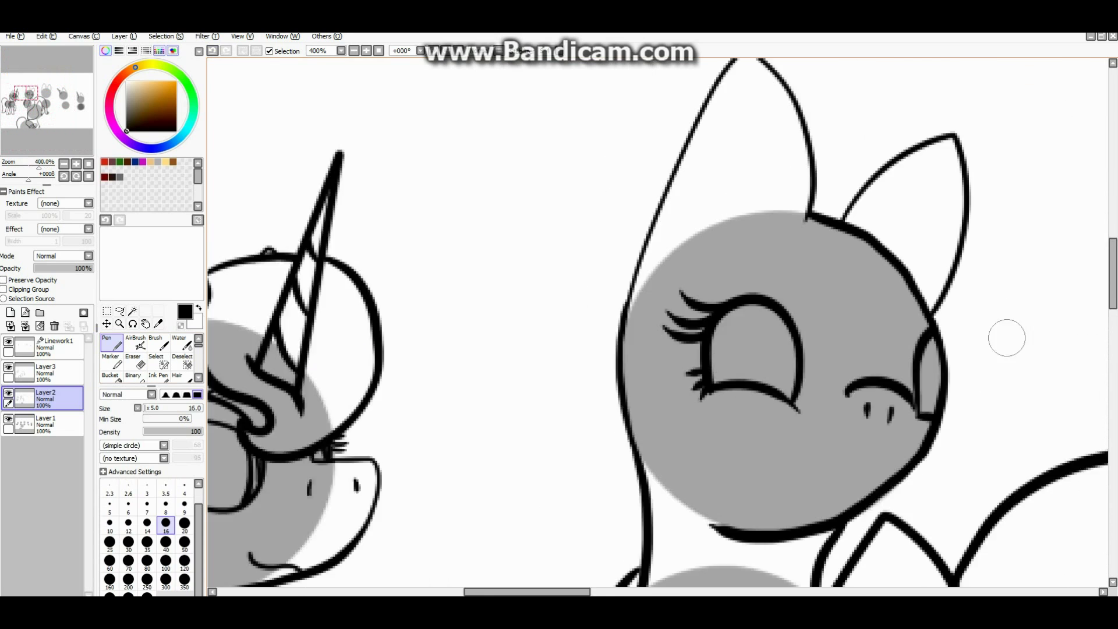
scroll(1002, 337, "up", 1)
left_click_drag(905, 341, 952, 366)
scroll(692, 521, "down", 1)
scroll(679, 379, "up", 1)
- Try a curved iris outline inside the second pony's near eye and undo it
left_click_drag(647, 414, 651, 303)
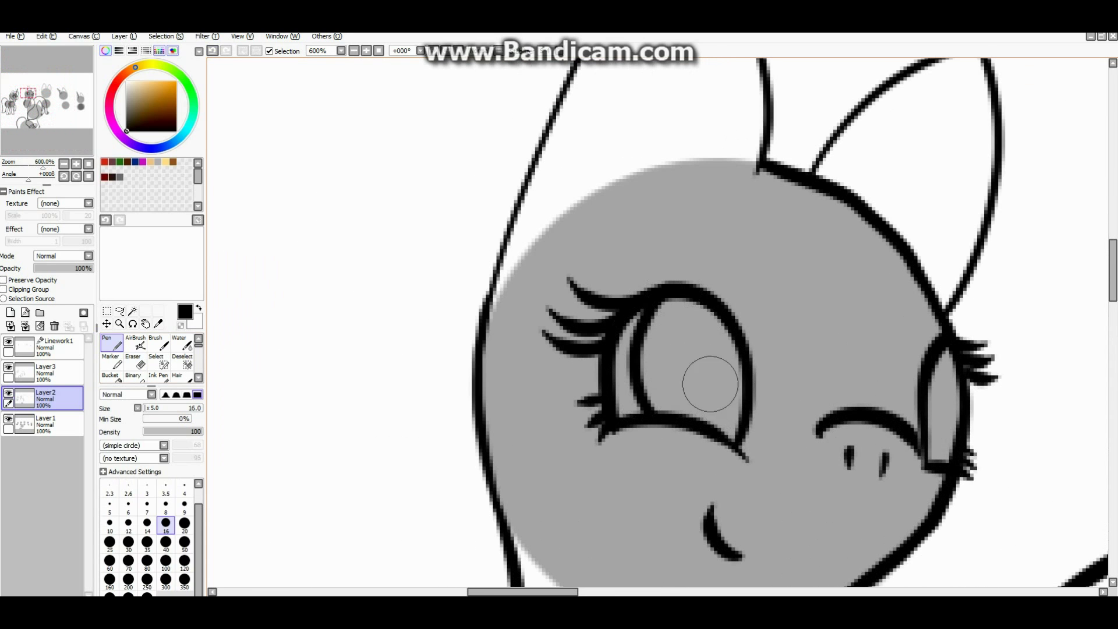
left_click_drag(745, 373, 708, 416)
scroll(815, 402, "up", 2)
key("ctrl+z")
key("ctrl+z")
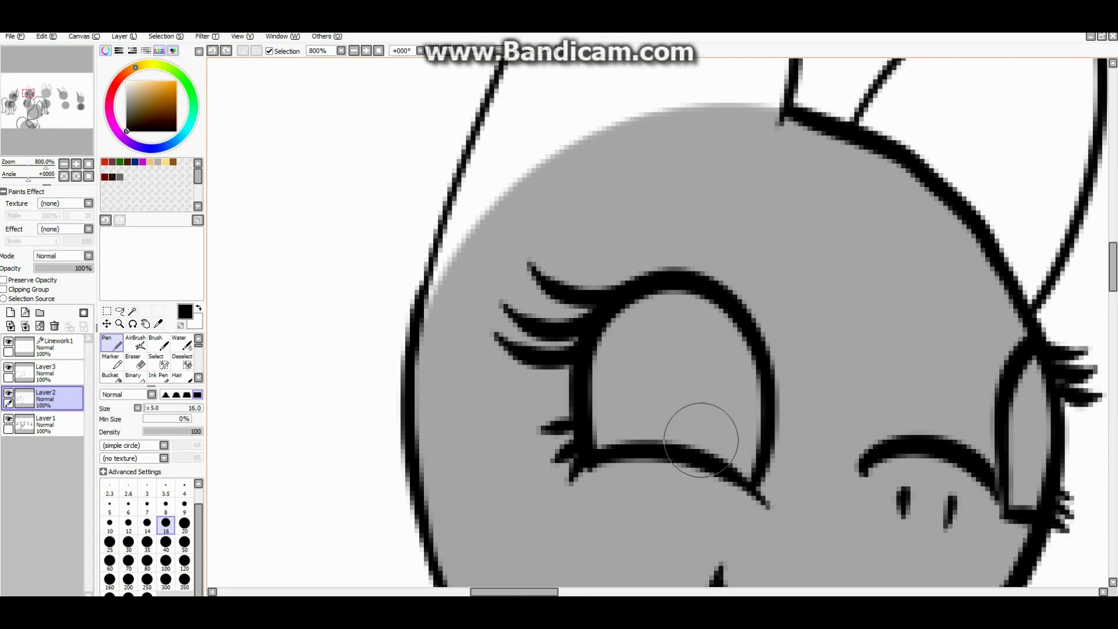
- Draw round iris and pupil curves in the second pony's near eye and an iris curve in the far eye
left_click_drag(630, 445, 746, 329)
left_click_drag(746, 330, 723, 466)
scroll(723, 467, "down", 1)
key("ctrl+z")
mouse_move(624, 406)
left_mouse_down()
mouse_move(635, 330)
mouse_move(628, 365)
left_mouse_up()
left_click_drag(873, 361, 876, 443)
scroll(876, 442, "down", 1)
scroll(836, 419, "up", 2)
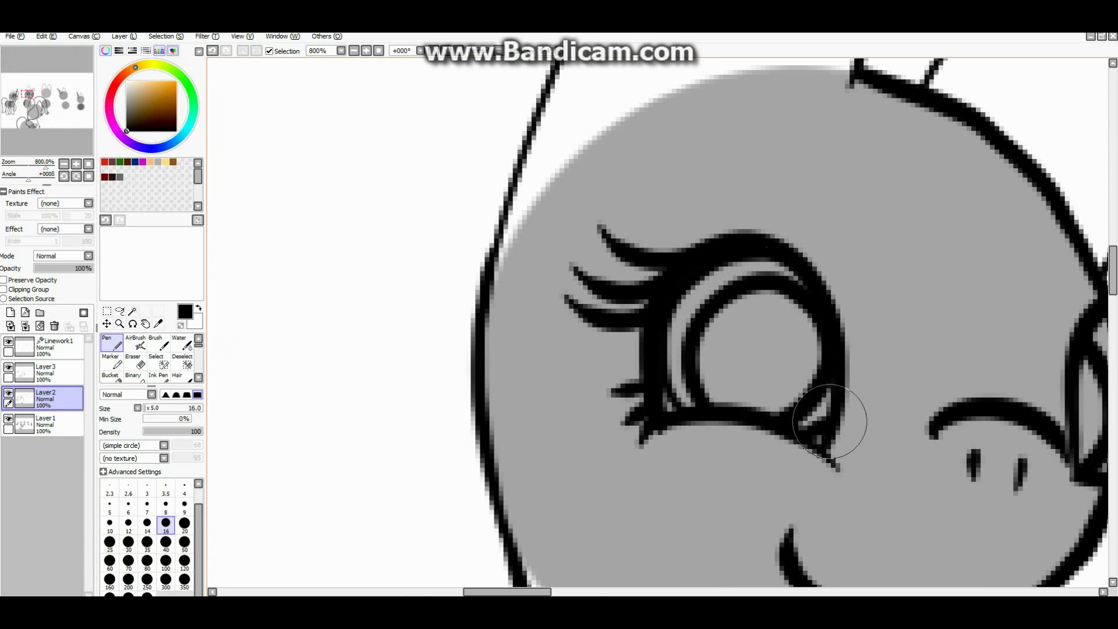
- Draw the second pony's two front legs and an inner line in its near ear
scroll(815, 361, "up", 1)
scroll(790, 309, "down", 7)
scroll(783, 154, "up", 1)
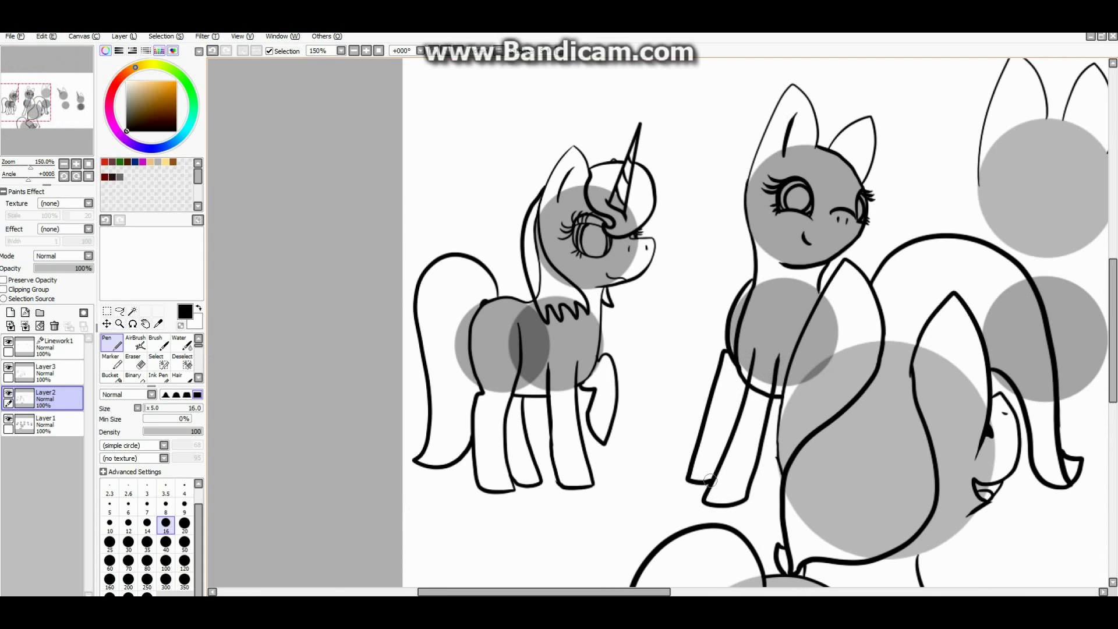
- Correct the second pony's belly line and erase the body outline crossing its front legs
scroll(726, 393, "up", 3)
key("ctrl+z")
key("e")
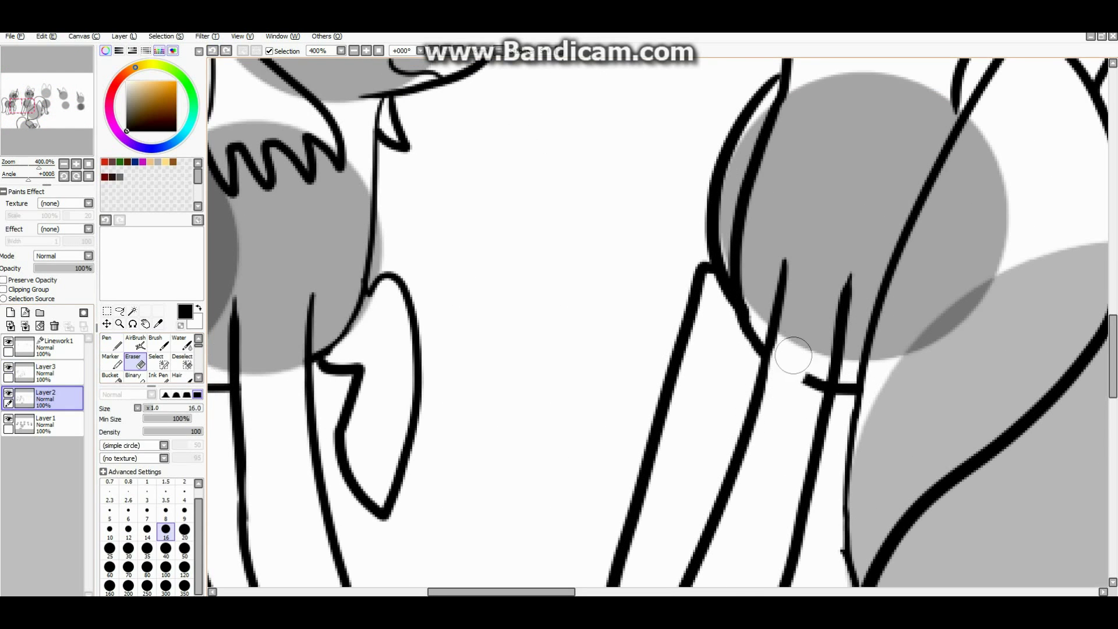
key("n")
- Add small fur marks to the chests of the unicorn and second pony, and an inner line in the far ear
scroll(797, 361, "up", 1)
scroll(761, 354, "down", 4)
scroll(760, 354, "down", 1)
scroll(751, 407, "up", 2)
scroll(589, 444, "down", 3)
scroll(784, 321, "up", 1)
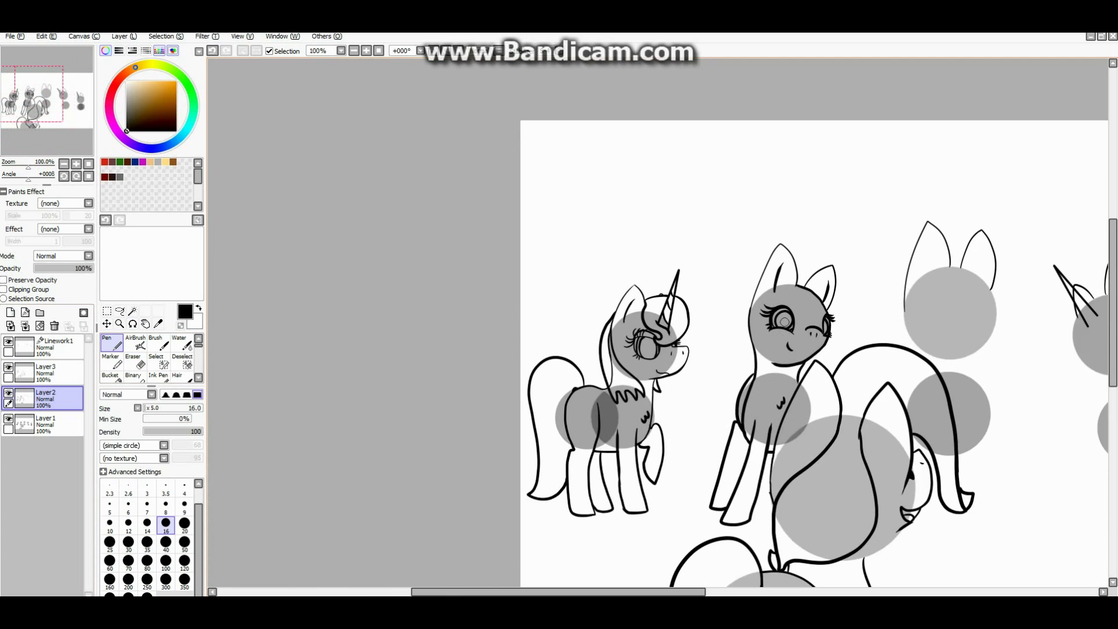
- On Layer3, draw the second pony's rounded forelock and its long mane hanging behind the neck
scroll(784, 321, "up", 1)
key("Up")
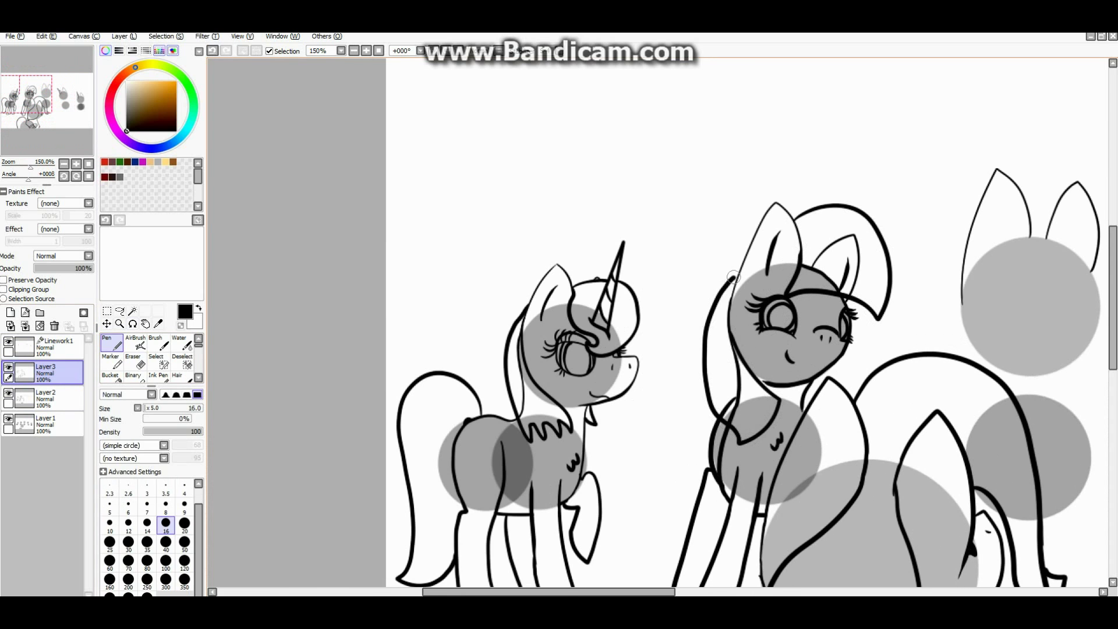
scroll(694, 296, "up", 3)
- Erase the second pony's neck and body lines covered by the mane on Layer2
key("Down")
key("e")
scroll(653, 454, "up", 3)
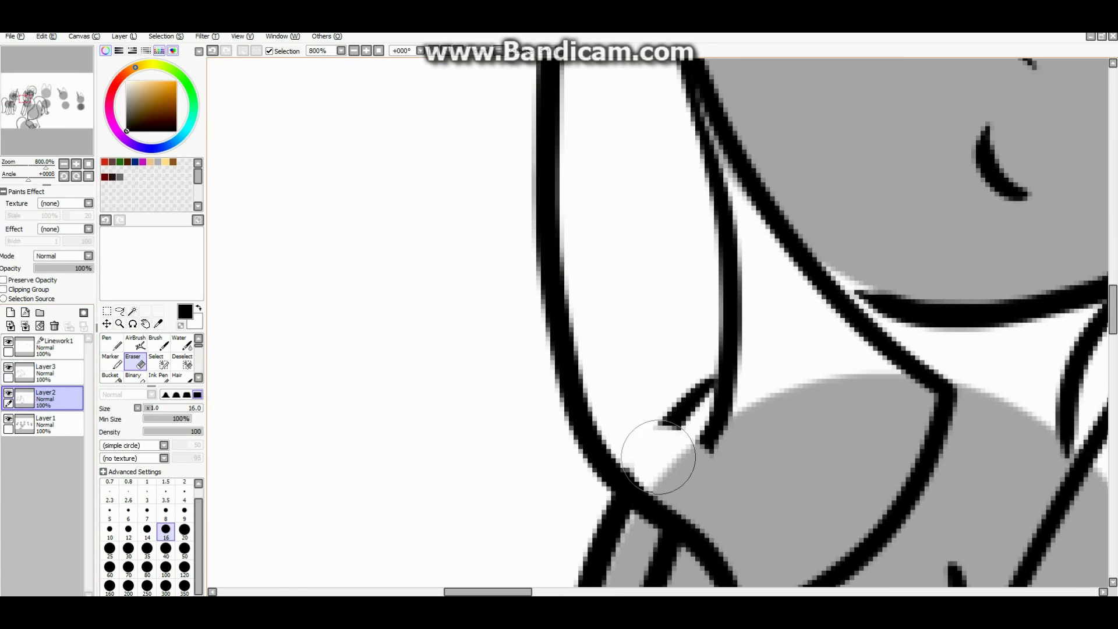
scroll(644, 220, "down", 3)
- On Layer3, draw the second pony's tail sweeping down behind its front legs to a pointed tip
key("Up")
key("n")
scroll(644, 219, "down", 3)
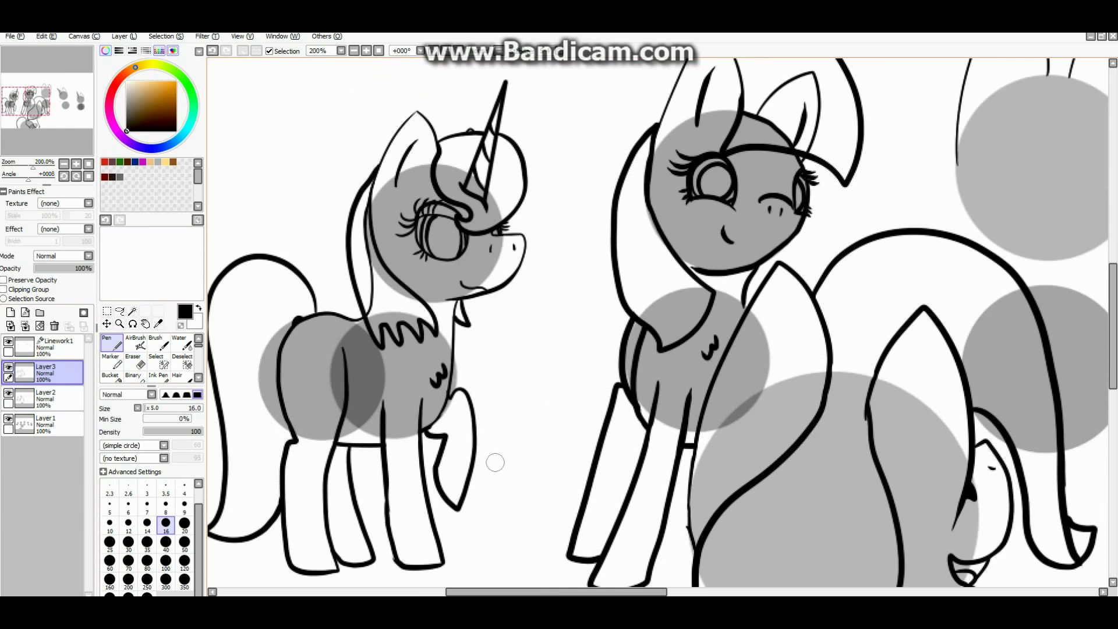
left_click_drag(616, 292, 579, 506)
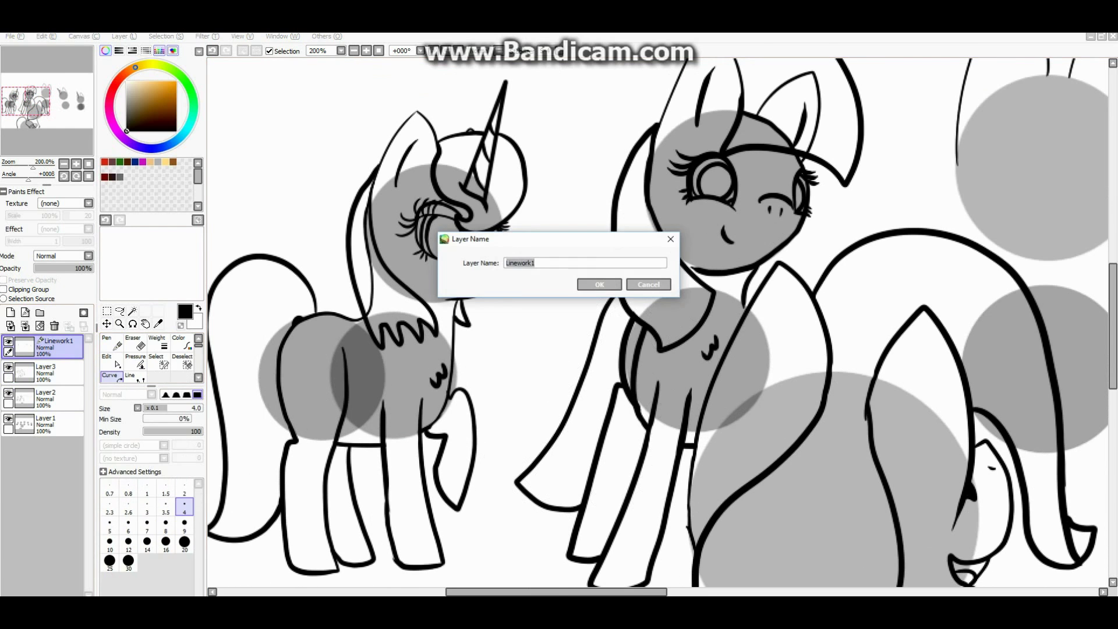
- On Layer2, erase the second pony's far ear and head line hidden behind the forelock
scroll(663, 300, "down", 3)
key("Down")
key("e")
scroll(654, 220, "up", 4)
scroll(702, 339, "down", 3)
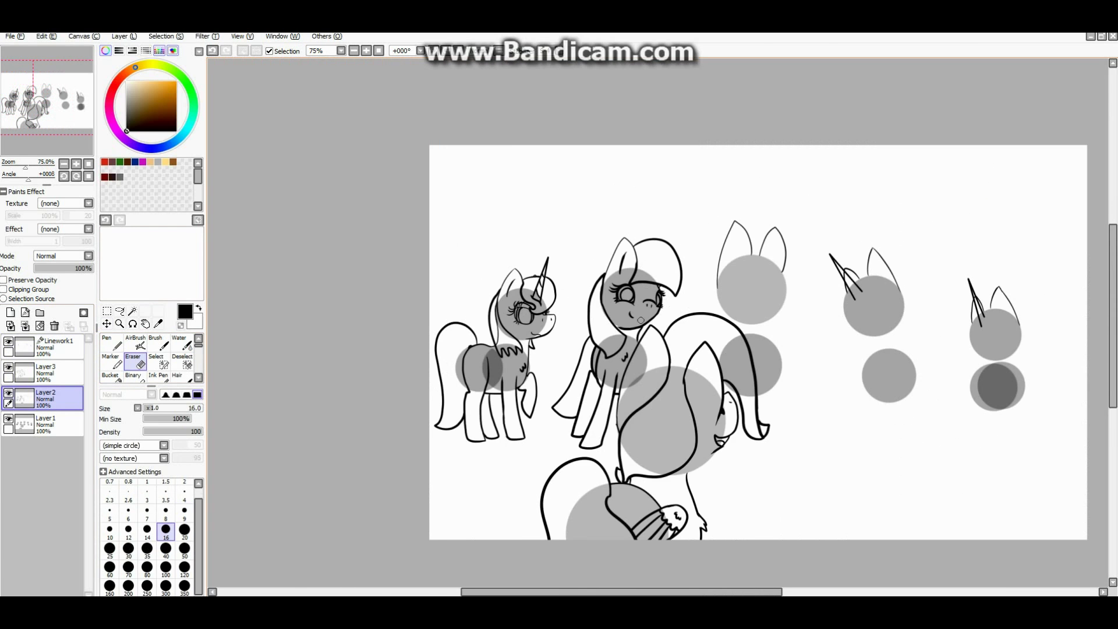
key("n")
- Draw the third pony's head outline around its upper grey circle and two short neck lines below it
scroll(619, 369, "up", 5)
scroll(557, 385, "down", 5)
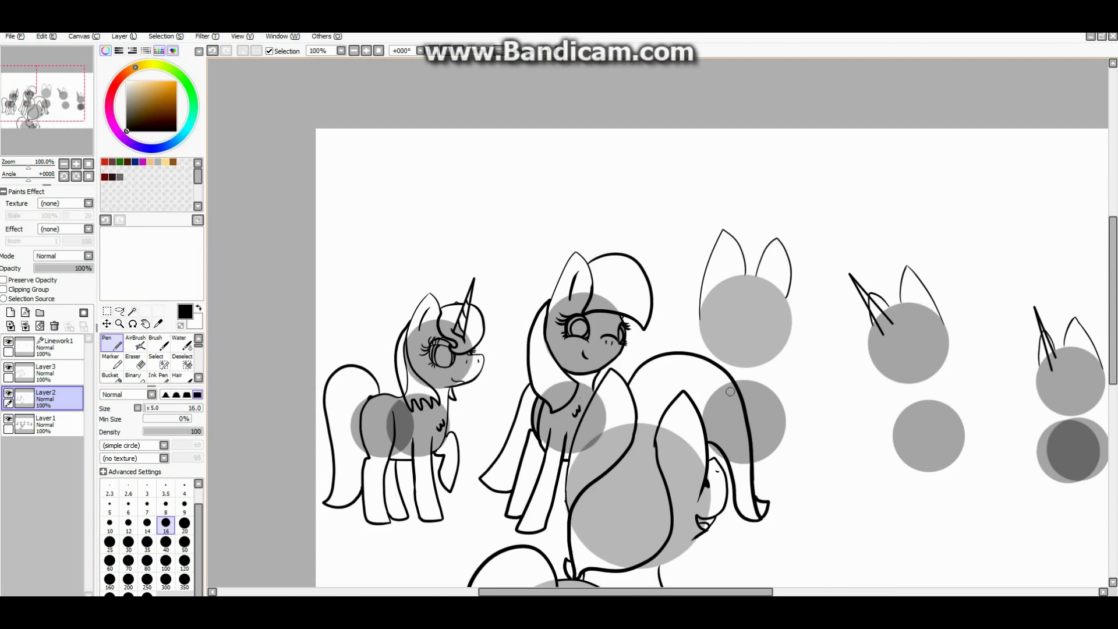
scroll(706, 350, "down", 4)
scroll(728, 350, "up", 1)
scroll(724, 344, "up", 4)
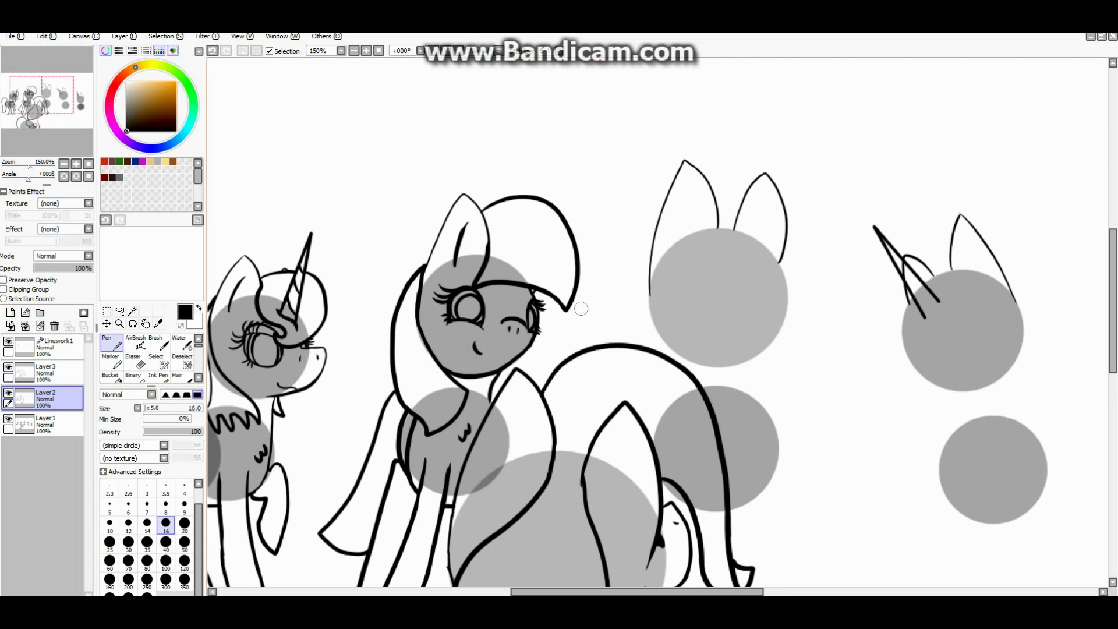
scroll(615, 382, "up", 1)
mouse_move(556, 198)
left_mouse_down()
mouse_move(563, 271)
mouse_move(619, 411)
mouse_move(769, 458)
left_mouse_up()
key("ctrl+z")
mouse_move(908, 185)
left_mouse_down()
mouse_move(916, 338)
mouse_move(777, 455)
mouse_move(743, 461)
left_mouse_up()
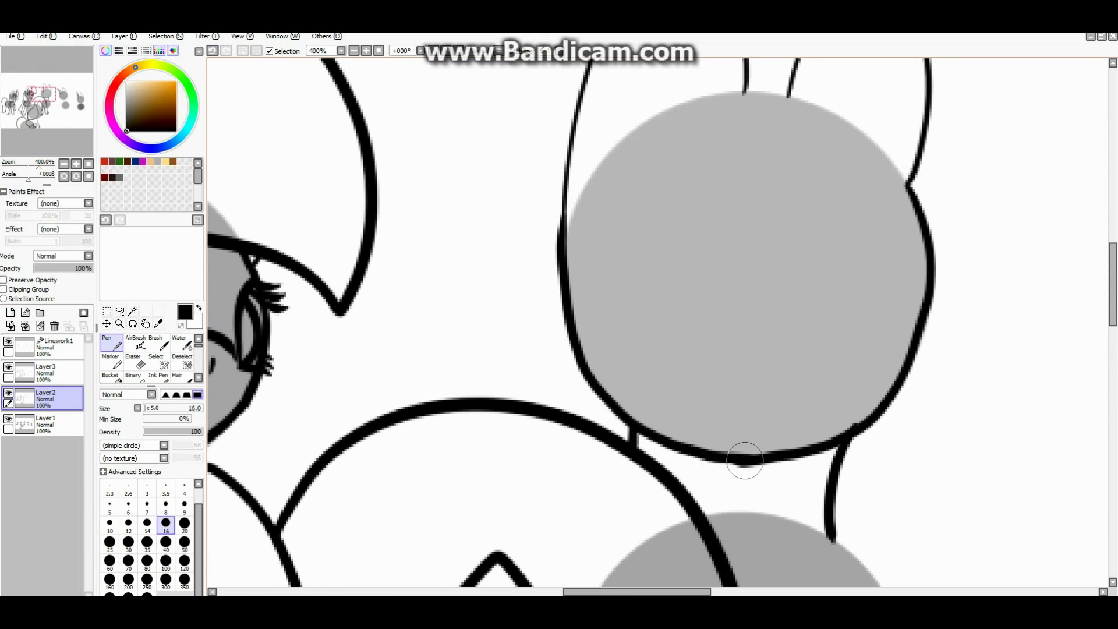
- Draw the third pony's inner ear lines, both eye outlines, and a short nose curve with two nostrils
scroll(670, 314, "down", 6)
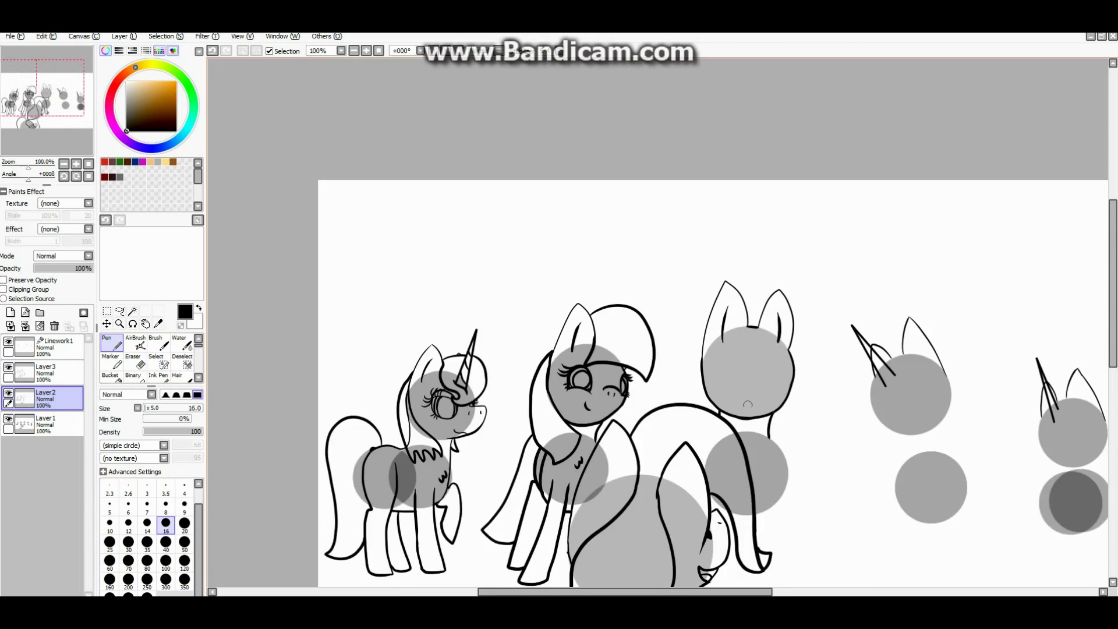
scroll(748, 403, "up", 6)
left_click_drag(759, 304, 751, 349)
mouse_move(676, 337)
left_mouse_down()
mouse_move(580, 250)
mouse_move(675, 343)
left_mouse_up()
mouse_move(687, 334)
left_mouse_down()
mouse_move(735, 333)
mouse_move(699, 351)
left_mouse_up()
left_click_drag(719, 343, 718, 352)
key("e")
key("n")
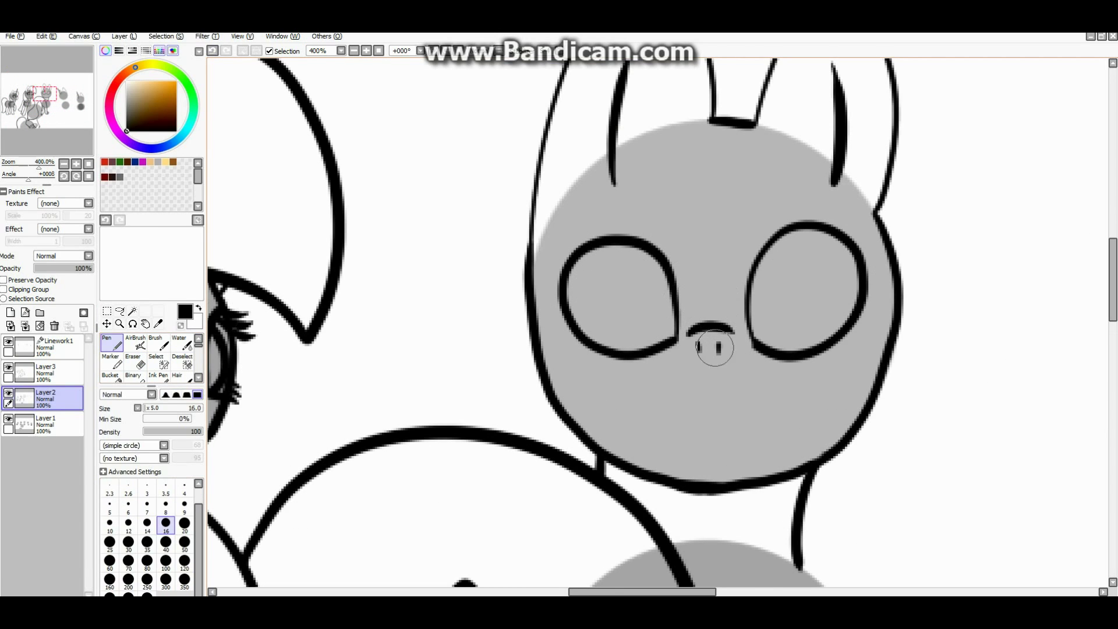
key("ctrl+z")
key("ctrl+z")
mouse_move(623, 250)
left_mouse_down()
mouse_move(583, 344)
mouse_move(626, 246)
left_mouse_up()
scroll(559, 323, "down", 2)
key("ctrl+z")
scroll(580, 326, "up", 3)
left_click_drag(774, 247, 819, 294)
scroll(876, 332, "down", 1)
scroll(877, 332, "up", 1)
key("ctrl+z")
key("ctrl+z")
mouse_move(652, 367)
left_mouse_down()
mouse_move(665, 254)
mouse_move(558, 284)
mouse_move(664, 366)
left_mouse_up()
mouse_move(805, 250)
left_mouse_down()
mouse_move(910, 281)
mouse_move(816, 374)
left_mouse_up()
scroll(816, 375, "down", 2)
key("ctrl+z")
key("ctrl+z")
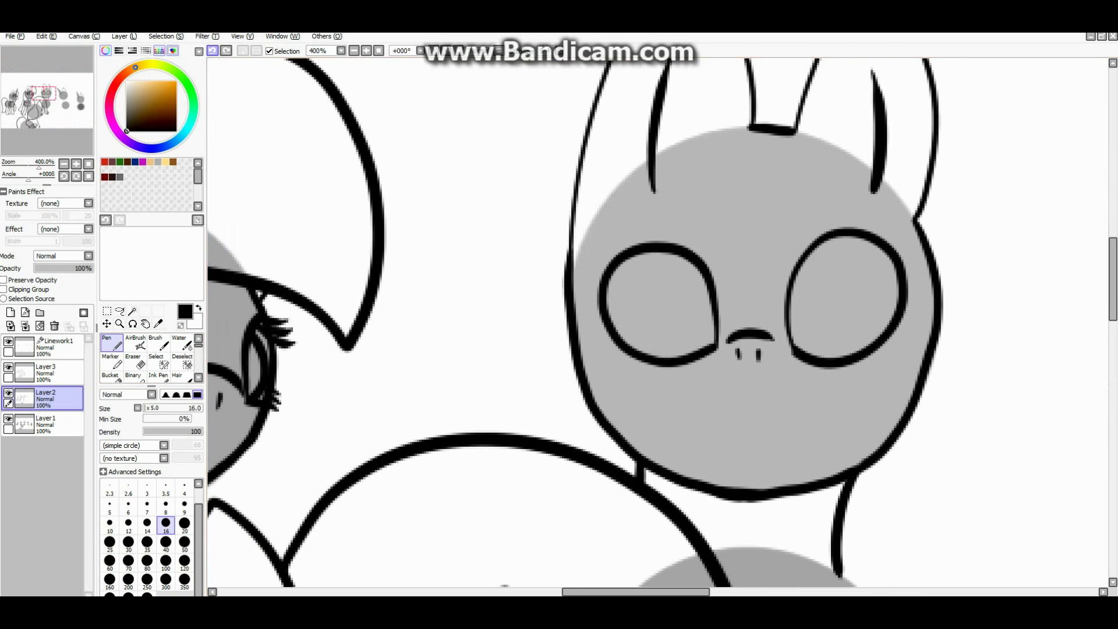
- Draw iris outlines inside both of the third pony's eyes
scroll(659, 309, "up", 3)
mouse_move(699, 406)
left_mouse_down()
mouse_move(716, 254)
mouse_move(617, 367)
left_mouse_up()
scroll(617, 367, "down", 2)
scroll(711, 357, "up", 1)
left_click_drag(711, 357, 811, 449)
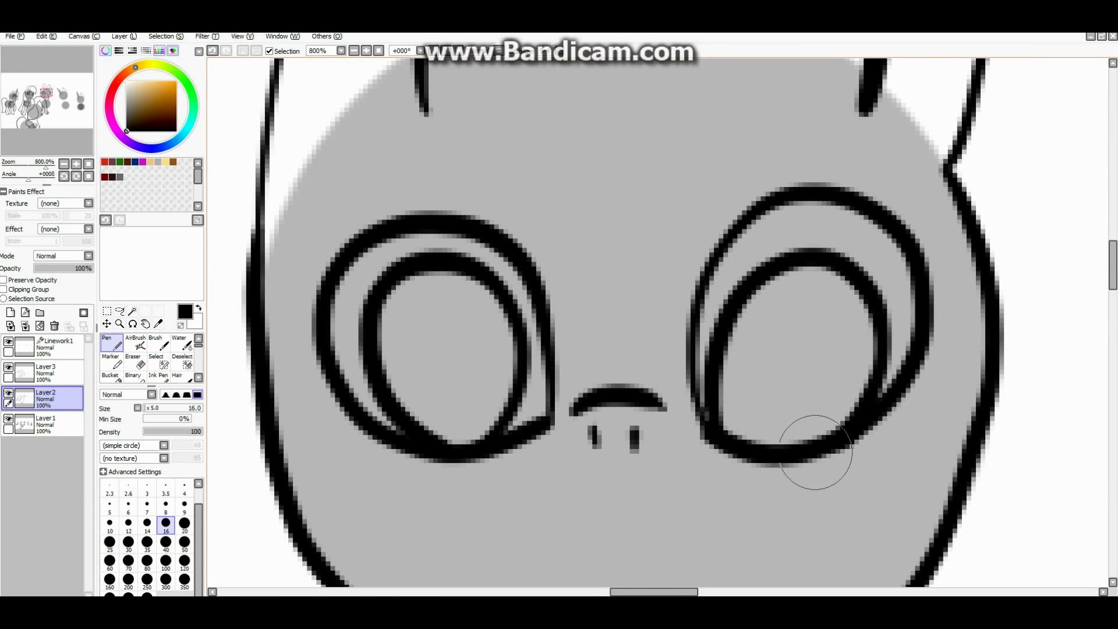
- Erase the third pony's eye on the right side of its face, including its iris
scroll(811, 449, "down", 1)
key("ctrl+z")
scroll(811, 449, "up", 1)
mouse_move(746, 349)
left_mouse_down()
mouse_move(754, 315)
mouse_move(750, 349)
left_mouse_up()
key("ctrl+z")
scroll(749, 349, "down", 1)
key("e")
mouse_move(704, 419)
left_mouse_down()
mouse_move(679, 400)
mouse_move(799, 285)
mouse_move(757, 408)
left_mouse_up()
- Copy the third pony's remaining eye, flip the copy horizontally, place it on the other side of the face, and merge it into Layer2
key("l")
left_click_drag(558, 254, 463, 428)
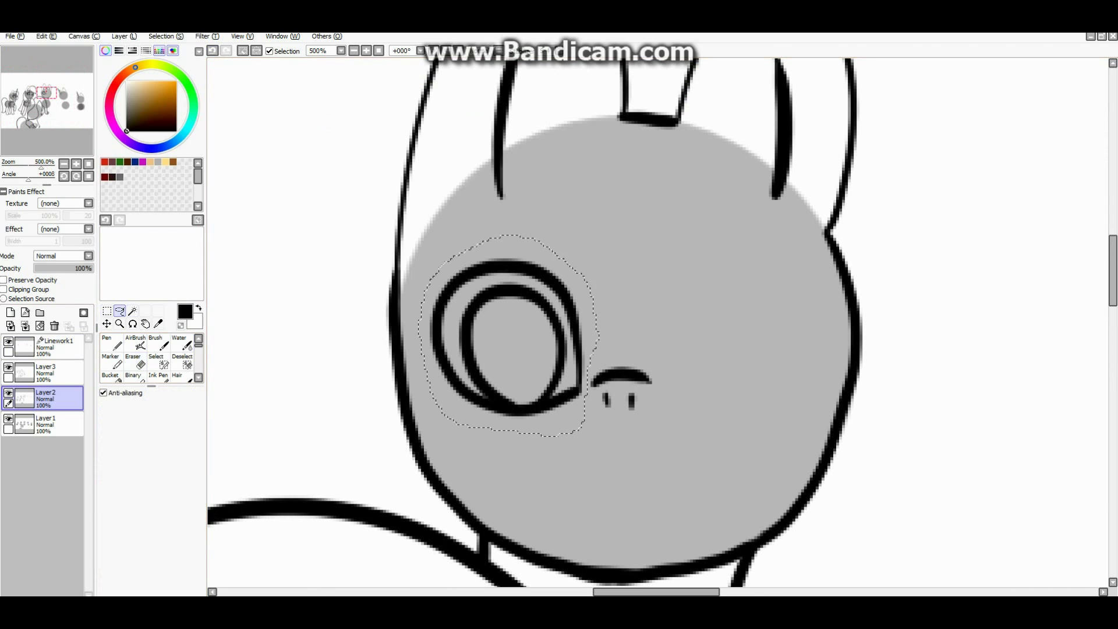
key("ctrl+c")
key("ctrl+v")
key("ctrl+t")
left_click(137, 534)
key("Return")
left_click_drag(506, 337, 748, 337)
scroll(840, 294, "down", 3)
scroll(840, 294, "up", 2)
key("n")
key("ctrl+e")
- Draw upper and lower eyelashes at the outer corners of the third pony's eyes
scroll(840, 294, "up", 2)
mouse_move(815, 268)
left_mouse_down()
mouse_move(854, 335)
mouse_move(894, 350)
left_mouse_up()
left_click_drag(838, 419, 786, 474)
scroll(786, 474, "down", 2)
left_click_drag(554, 299, 501, 326)
left_click_drag(524, 350, 500, 408)
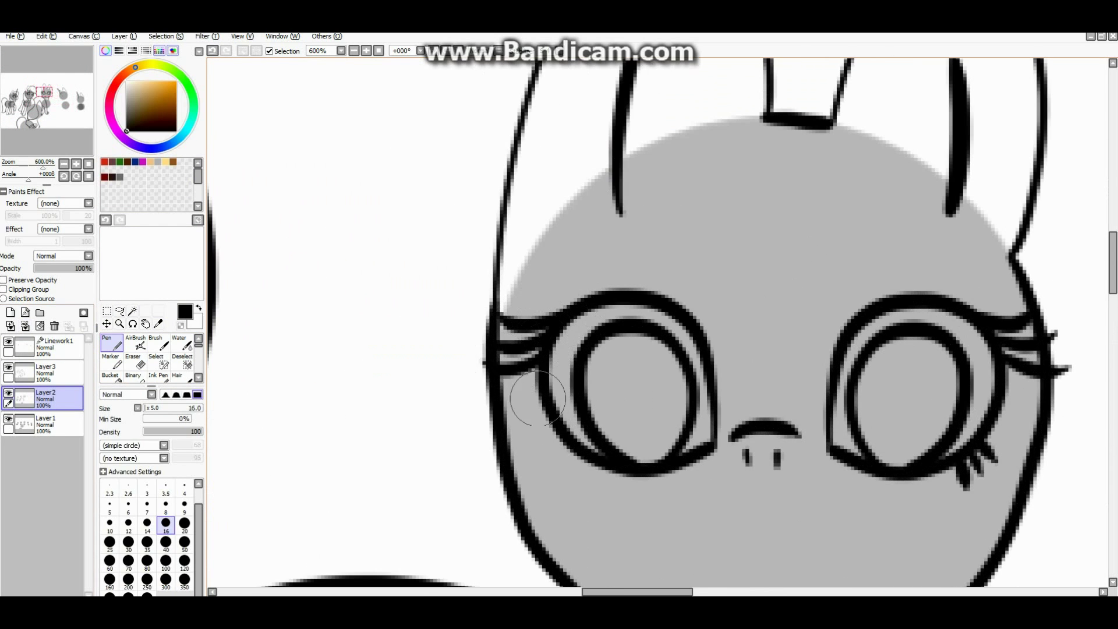
scroll(709, 494, "down", 3)
scroll(709, 494, "up", 2)
- Draw a small open smiling mouth with a tongue line low on the third pony's face
left_click_drag(669, 408, 694, 442)
scroll(693, 441, "up", 2)
left_click_drag(606, 372, 722, 361)
left_click_drag(641, 407, 698, 419)
scroll(686, 324, "down", 4)
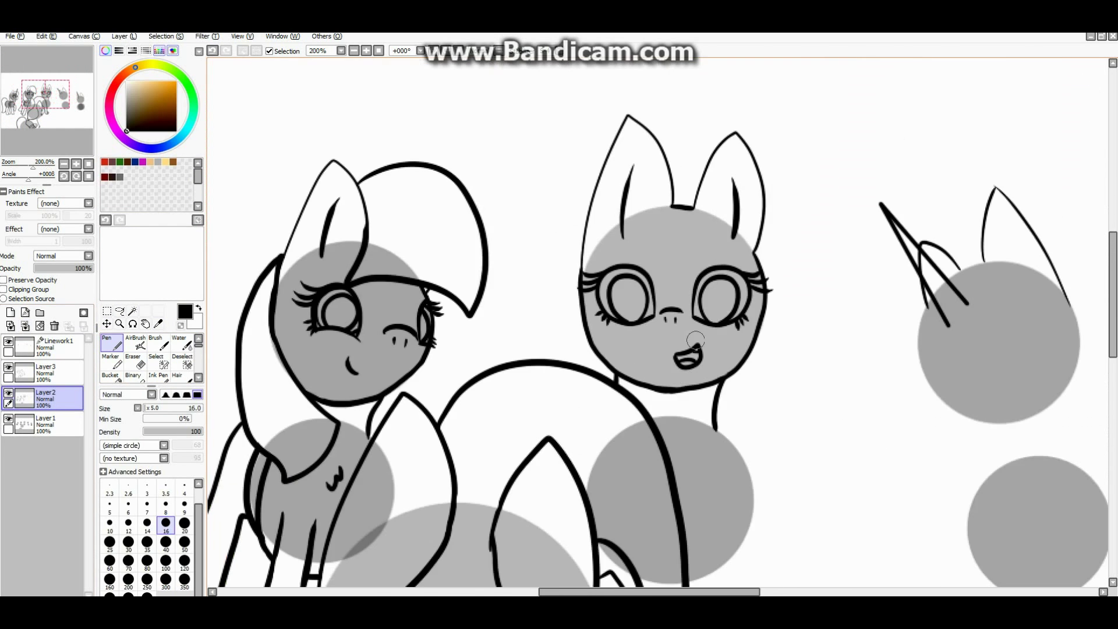
- Add an extra curved line between the outline and iris on the outer side of the third pony's eyes
scroll(727, 335, "up", 3)
scroll(706, 280, "down", 2)
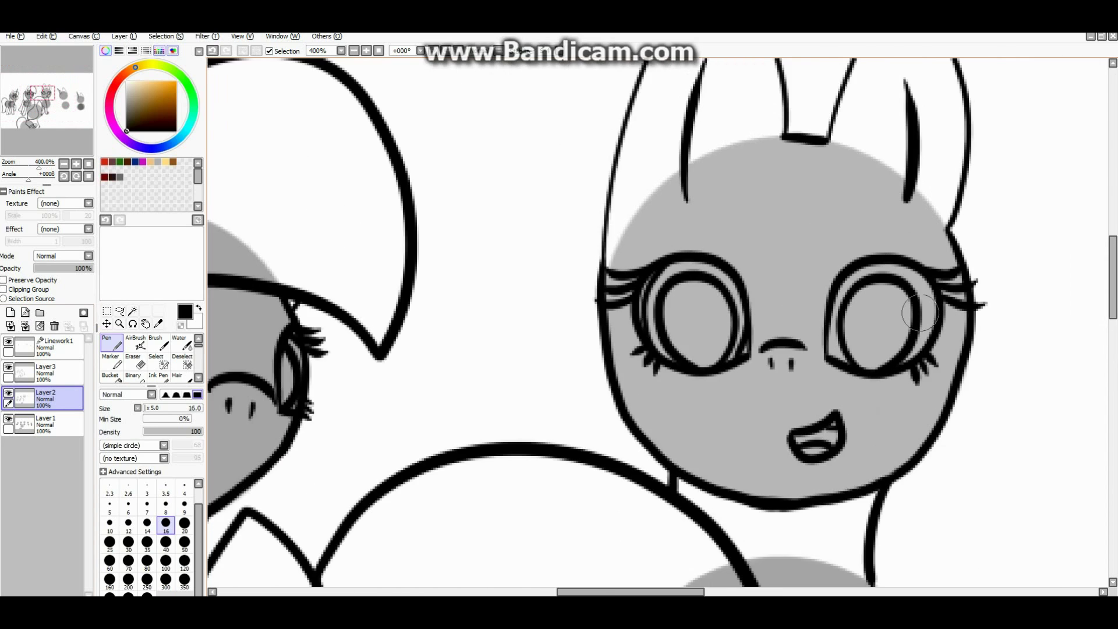
scroll(914, 381, "up", 2)
mouse_move(914, 381)
left_mouse_down()
mouse_move(909, 229)
mouse_move(864, 203)
left_mouse_up()
scroll(735, 351, "down", 5)
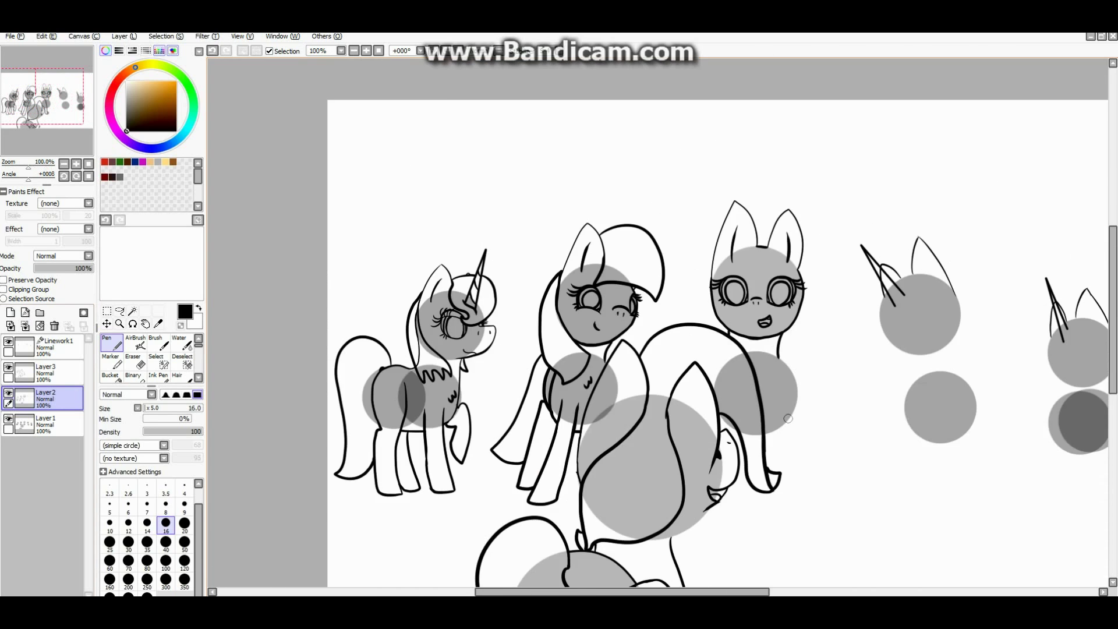
- Draw the third pony's chest line around its lower grey circle and the rounded back curve behind it
scroll(774, 250, "up", 3)
scroll(763, 477, "up", 2)
left_click_drag(845, 361, 686, 462)
scroll(728, 291, "down", 1)
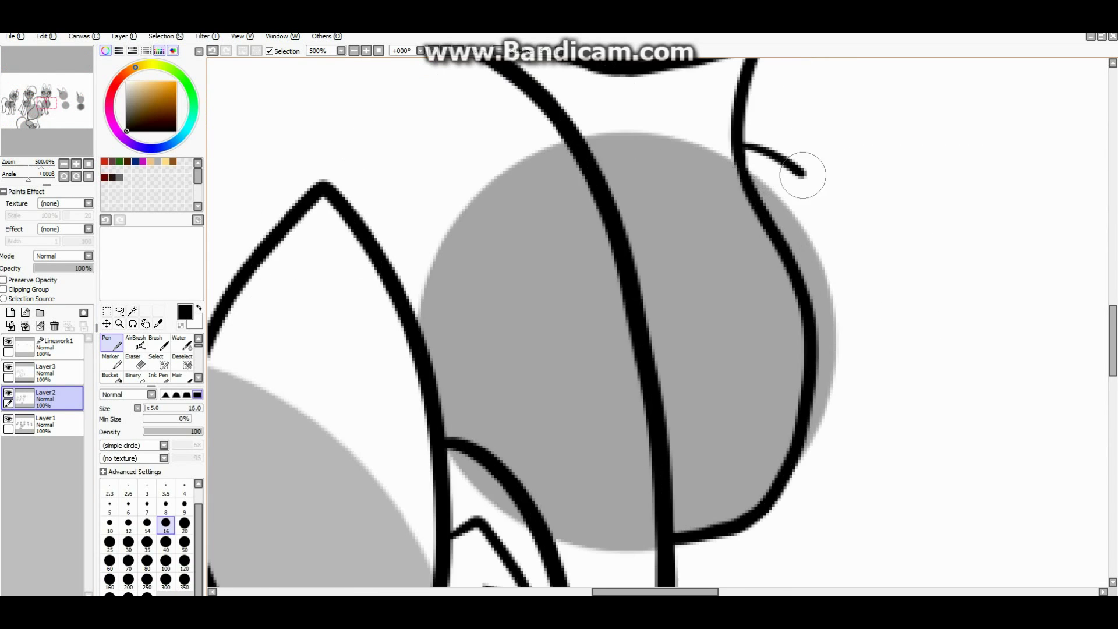
left_click_drag(761, 149, 757, 466)
scroll(757, 349, "down", 2)
scroll(772, 342, "up", 2)
- Draw the third pony's two front legs with hooves, running behind the foreground pony's hair
scroll(815, 516, "up", 4)
mouse_move(793, 332)
left_mouse_down()
mouse_move(816, 517)
mouse_move(711, 499)
mouse_move(618, 392)
left_mouse_up()
key("ctrl+z")
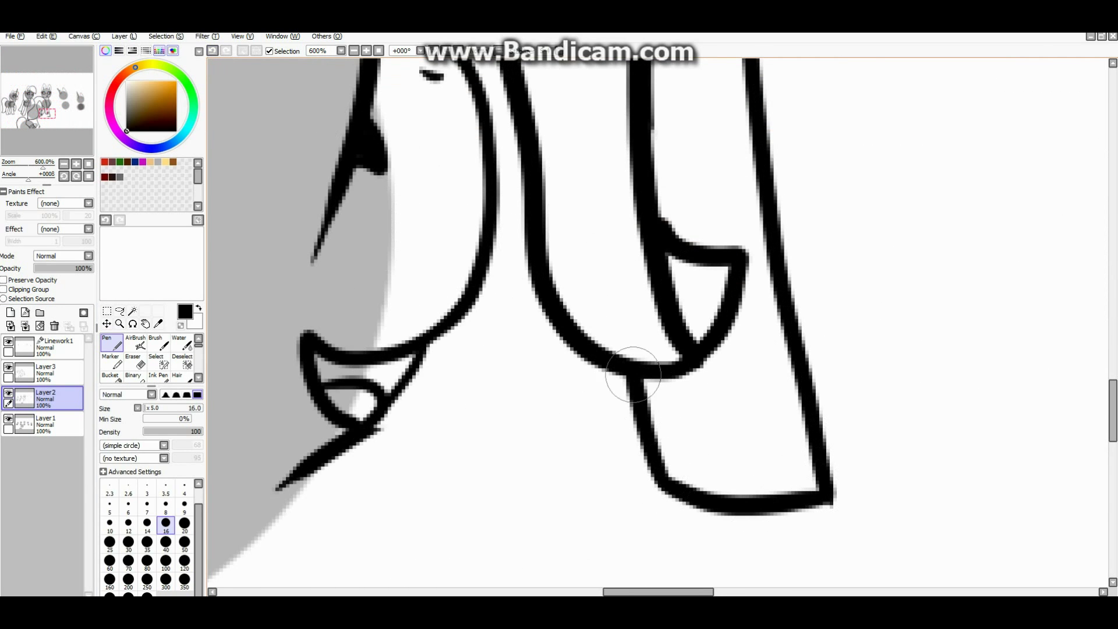
scroll(612, 479, "down", 2)
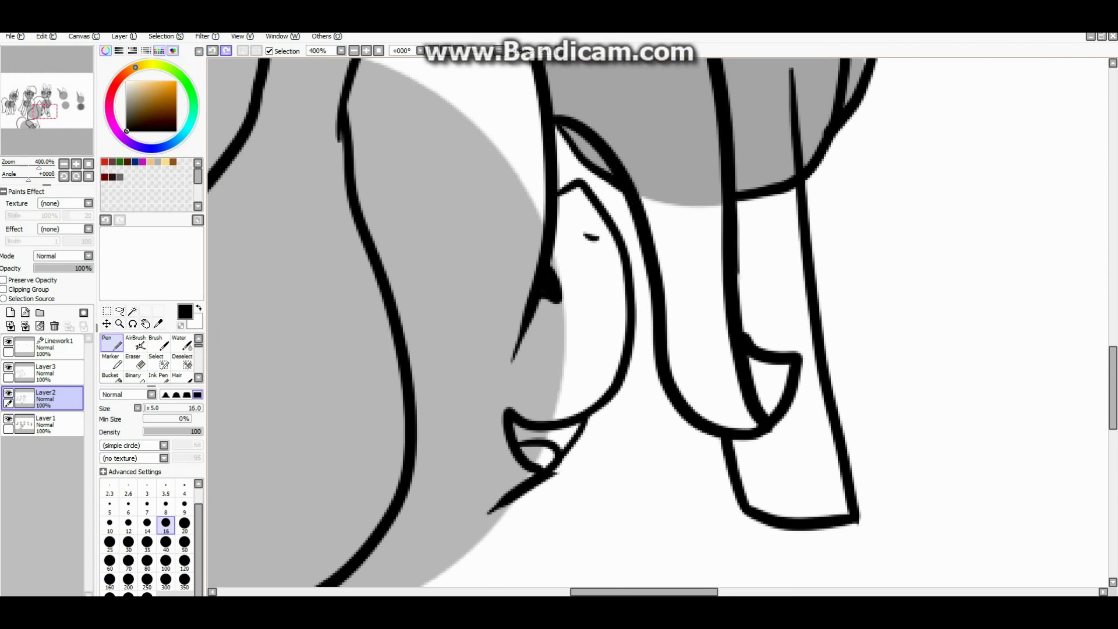
left_click_drag(622, 505, 653, 310)
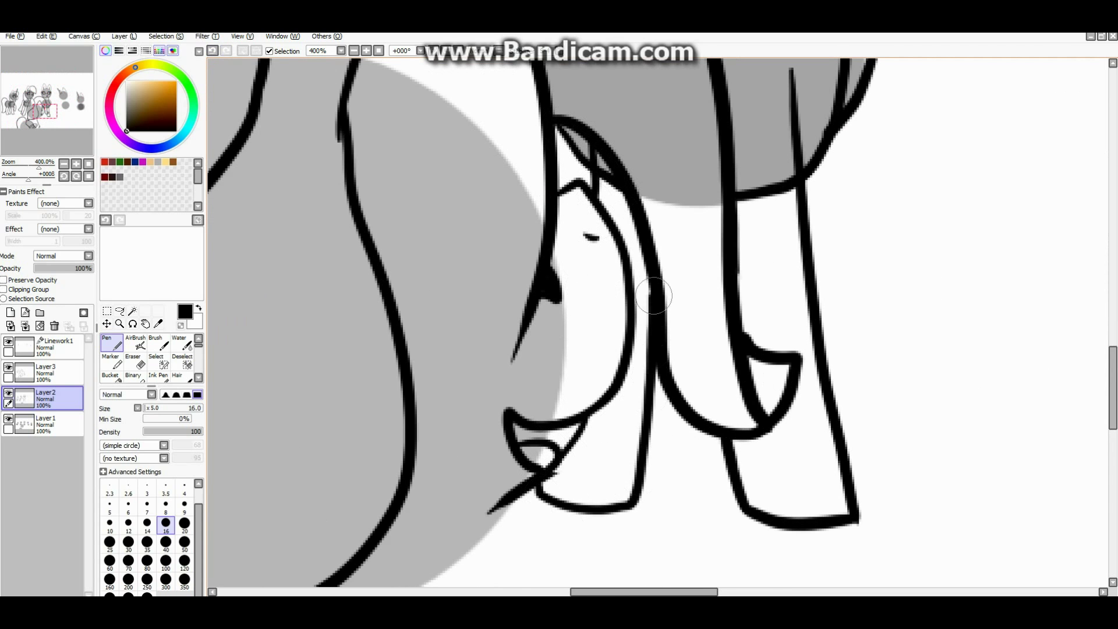
scroll(249, 287, "up", 2)
- Erase the third pony's lower body line where it crosses the top of the front leg
key("e")
scroll(250, 287, "down", 3)
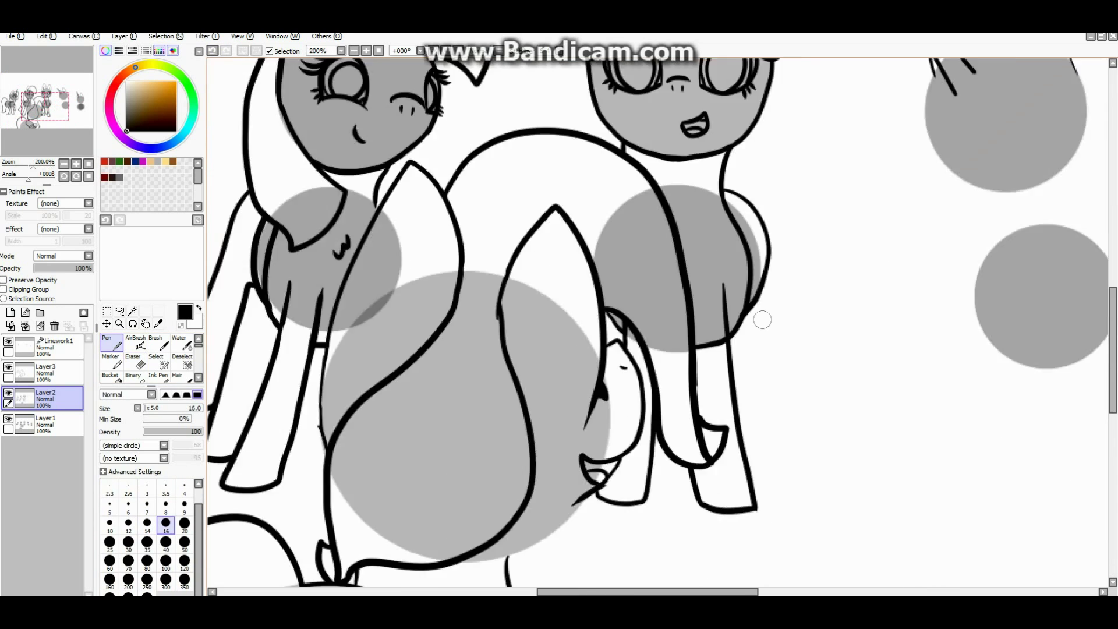
scroll(528, 443, "up", 4)
left_click_drag(529, 442, 606, 428)
scroll(582, 431, "down", 4)
scroll(600, 279, "up", 3)
- Draw the third pony's hind leg beside its front leg and clean up the leg's outer line
key("n")
mouse_move(600, 280)
left_mouse_down()
mouse_move(629, 376)
mouse_move(663, 557)
left_mouse_up()
scroll(664, 558, "up", 1)
left_click_drag(658, 442, 672, 505)
left_click_drag(591, 511, 543, 232)
scroll(543, 232, "down", 1)
key("e")
scroll(600, 420, "up", 3)
left_click_drag(609, 456, 593, 389)
key("n")
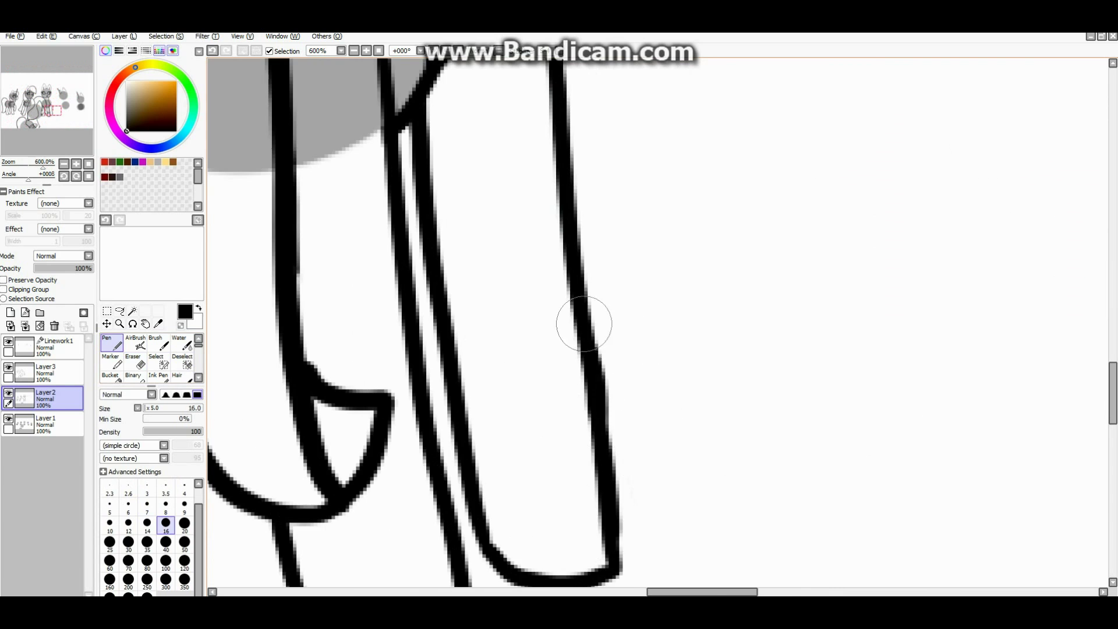
scroll(586, 320, "down", 6)
scroll(550, 326, "up", 3)
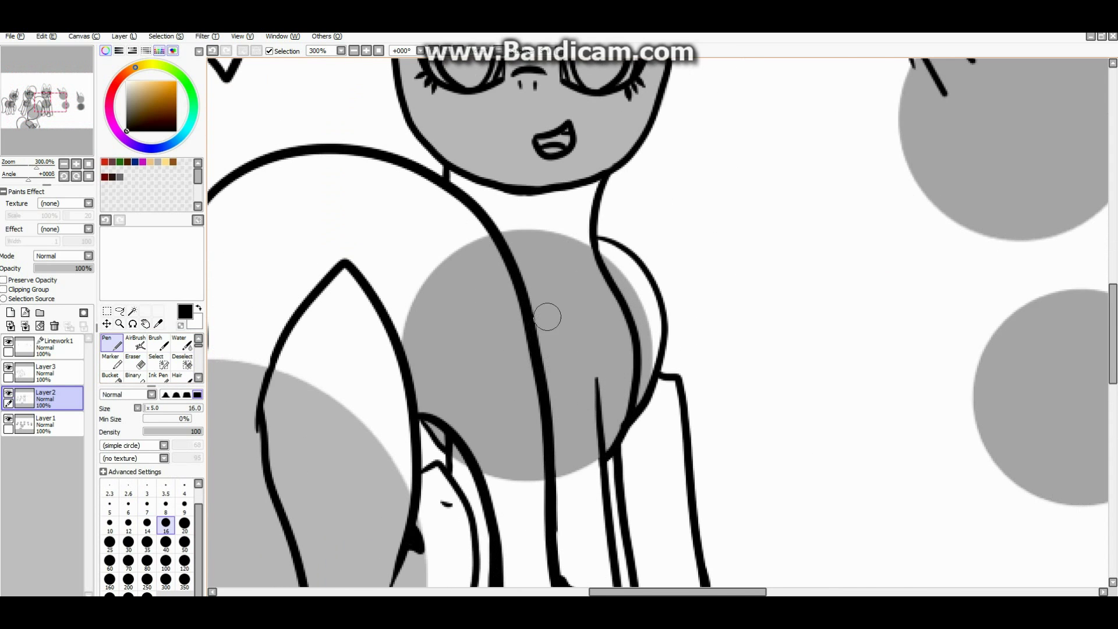
- Add a new layer and draw the third pony's pointed horn on it, between the ears
scroll(550, 326, "down", 5)
scroll(550, 326, "up", 4)
scroll(570, 352, "down", 5)
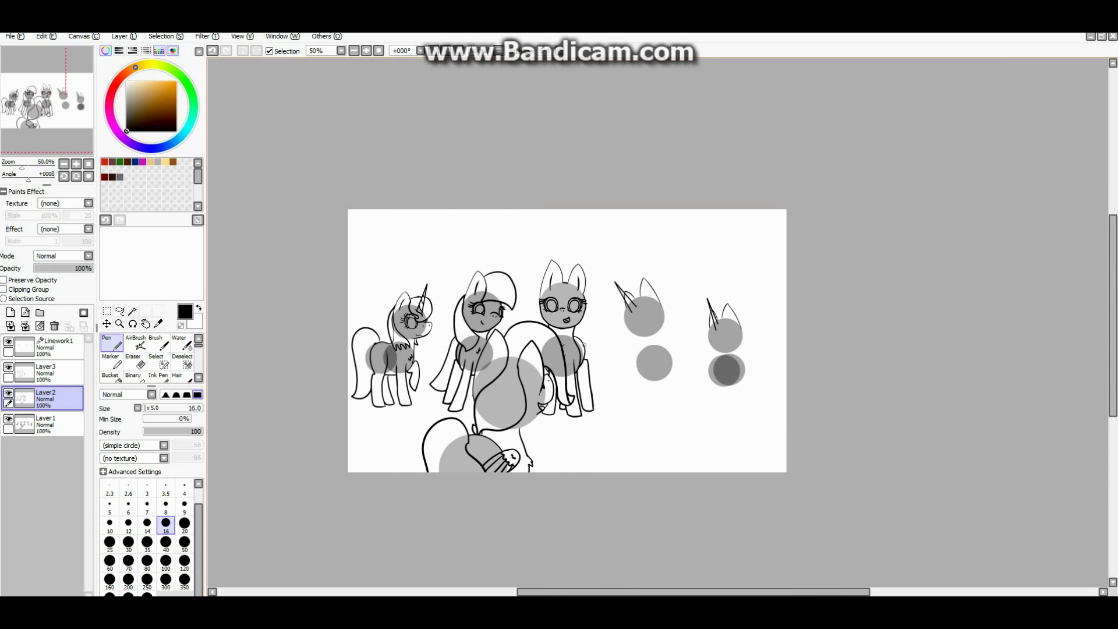
scroll(621, 333, "up", 3)
left_click(10, 312)
scroll(559, 291, "down", 2)
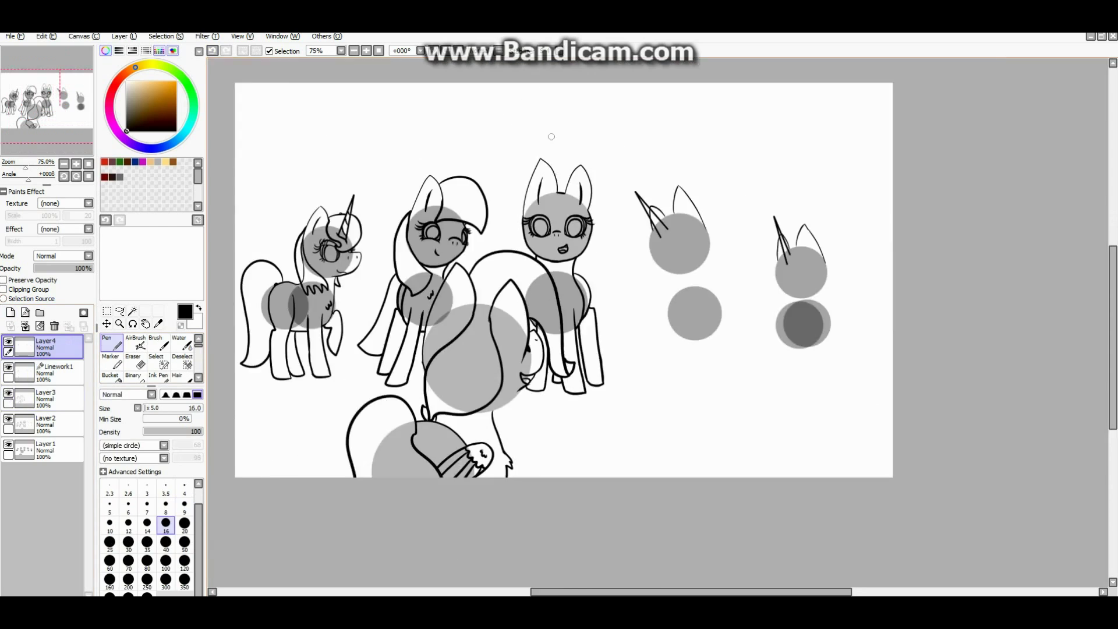
scroll(568, 280, "up", 3)
left_click_drag(548, 317, 576, 207)
key("ctrl+z")
left_click_drag(552, 314, 576, 152)
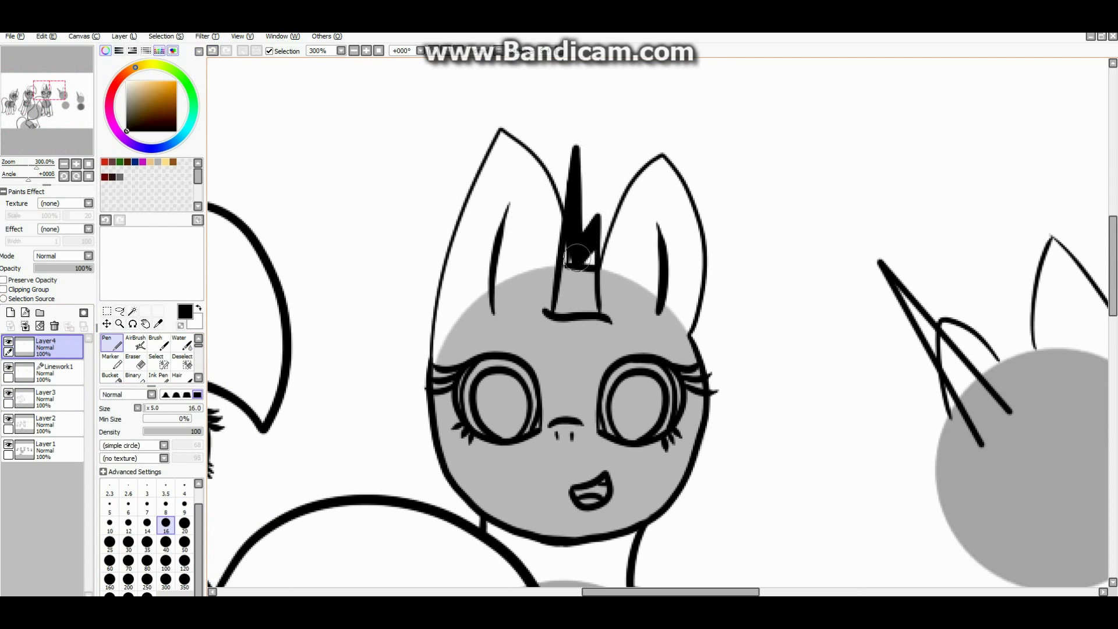
- Erase the head line behind the horn on Layer2 and add curved stripes to the horn on Layer4
key("e")
left_click(45, 424)
left_click(111, 345)
left_click(46, 344)
scroll(583, 329, "up", 2)
left_click_drag(582, 320, 533, 238)
- On Layer2, draw a small folded wing outline with a pointed tip on the third pony's shoulder
scroll(556, 424, "down", 3)
scroll(556, 424, "up", 3)
left_click(630, 404, "ctrl+shift")
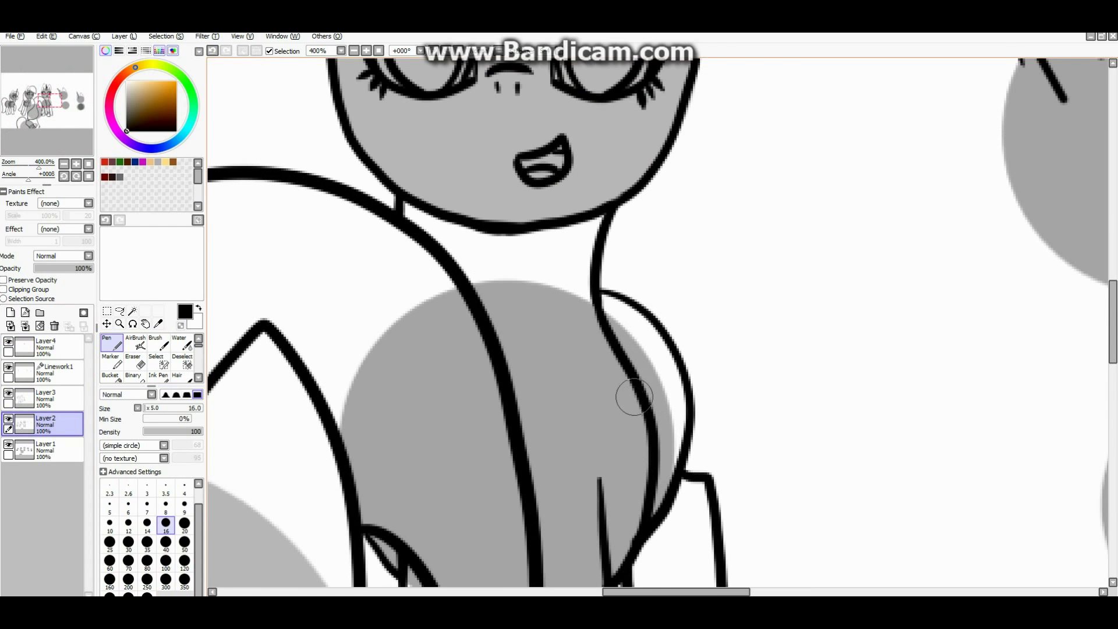
mouse_move(621, 365)
left_mouse_down()
mouse_move(675, 294)
mouse_move(664, 407)
left_mouse_up()
left_click_drag(664, 407, 663, 488)
key("ctrl+z")
key("ctrl+z")
key("ctrl+y")
key("ctrl+y")
- Erase the chest and back lines that run through the third pony's wing
key("e")
scroll(641, 472, "up", 2)
left_click_drag(608, 410, 648, 462)
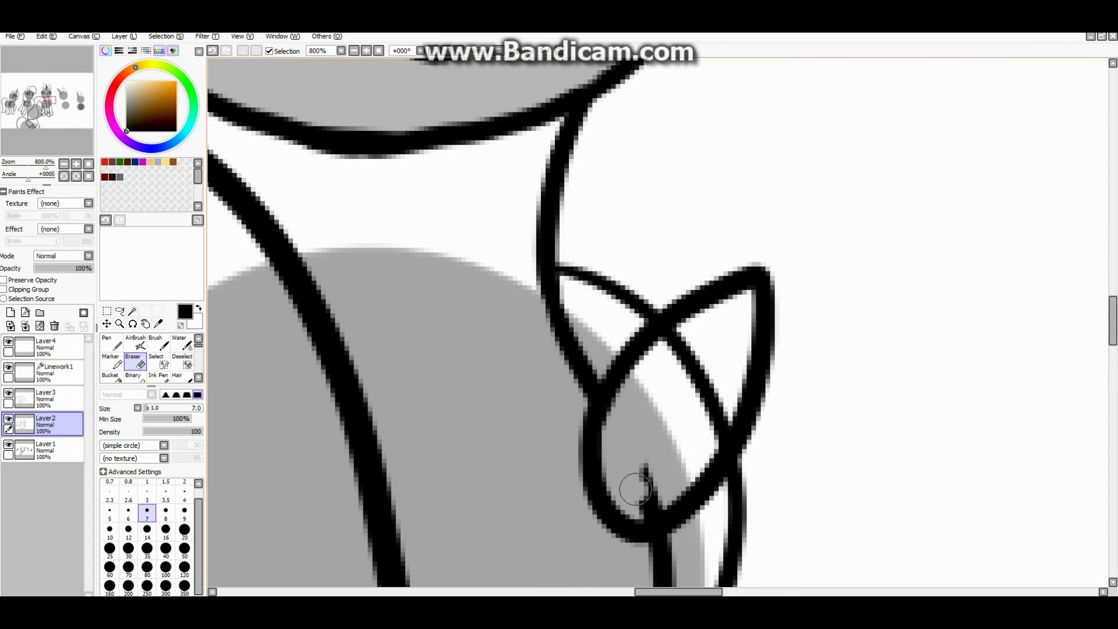
scroll(723, 406, "down", 6)
- Draw the feather lines and a small curl inside the third pony's wing
key("n")
scroll(649, 395, "up", 5)
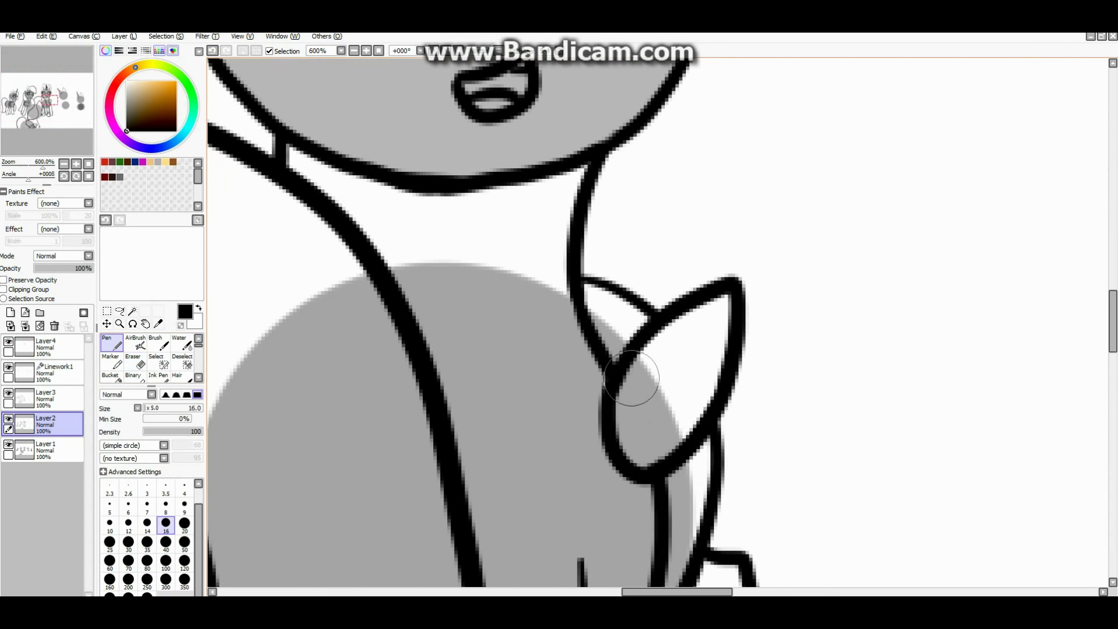
left_click_drag(684, 439, 731, 294)
scroll(580, 445, "down", 5)
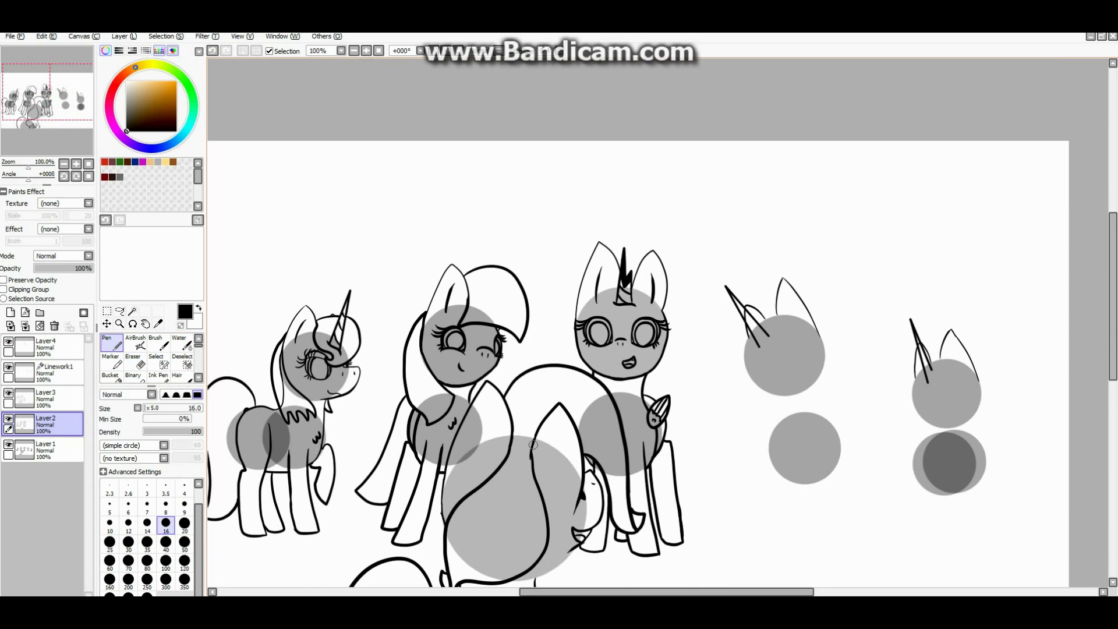
- On Layer3, draw the third pony's tail sweeping down past its hind leg to a split, pointed tip
left_click(46, 399)
scroll(627, 345, "up", 1)
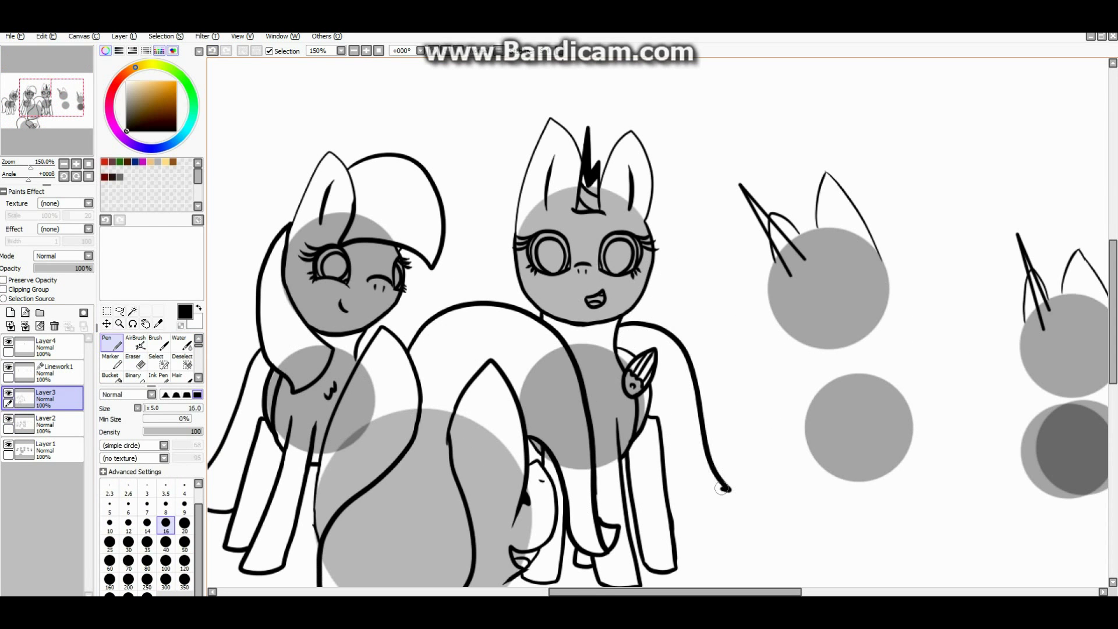
scroll(628, 471, "up", 3)
scroll(482, 280, "up", 1)
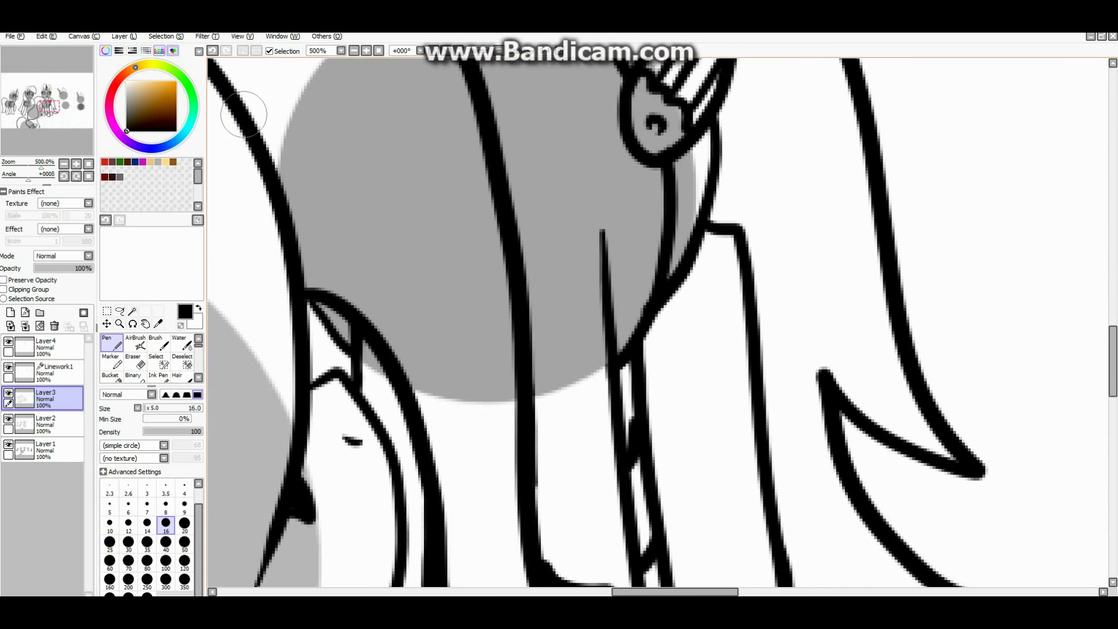
- Draw the third pony's swept forelock on Layer3 and erase the ear, head and eye lines it covers on Layer2
scroll(625, 390, "down", 5)
scroll(706, 136, "up", 3)
mouse_move(675, 134)
left_mouse_down()
mouse_move(645, 134)
mouse_move(569, 185)
mouse_move(663, 310)
left_mouse_up()
left_click(134, 361)
left_click(45, 422)
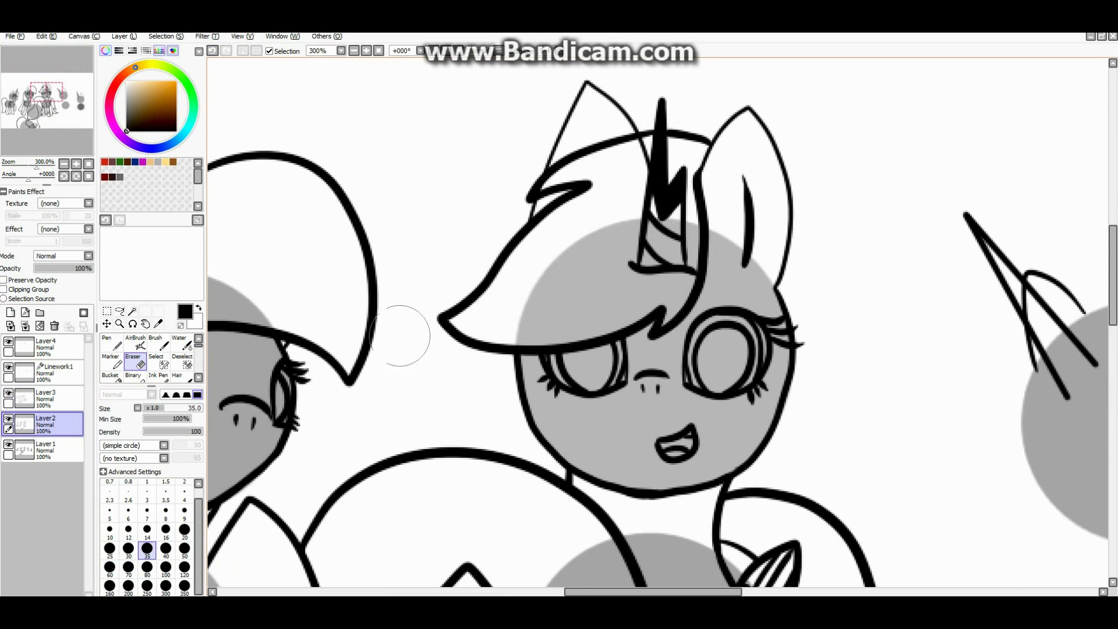
key("n")
scroll(757, 431, "down", 5)
scroll(717, 386, "up", 5)
left_click_drag(732, 314, 718, 385)
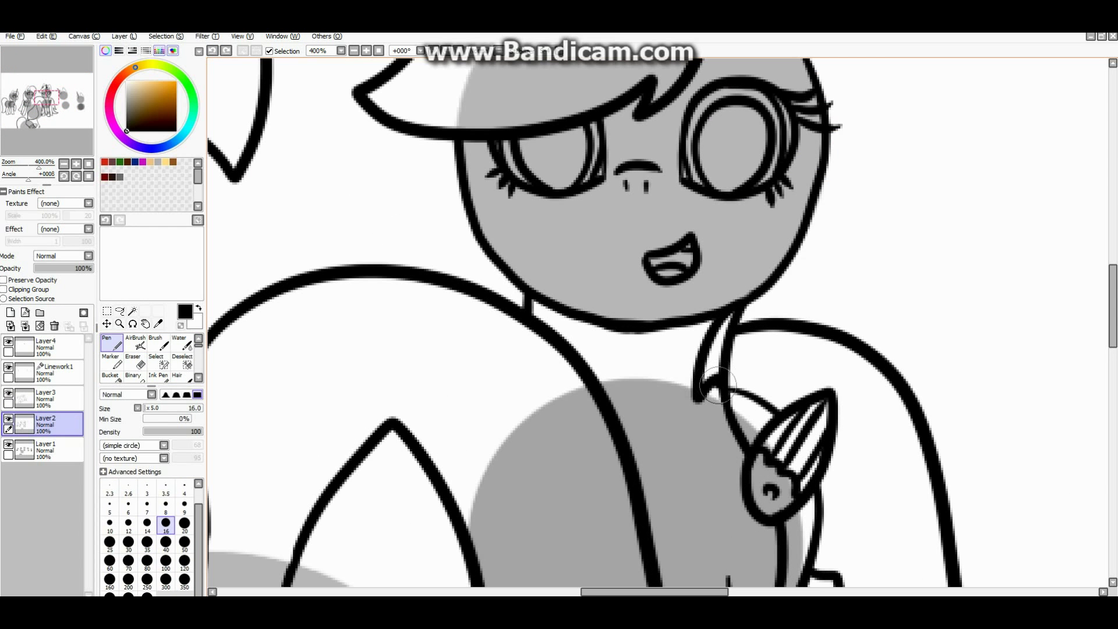
scroll(708, 367, "up", 4)
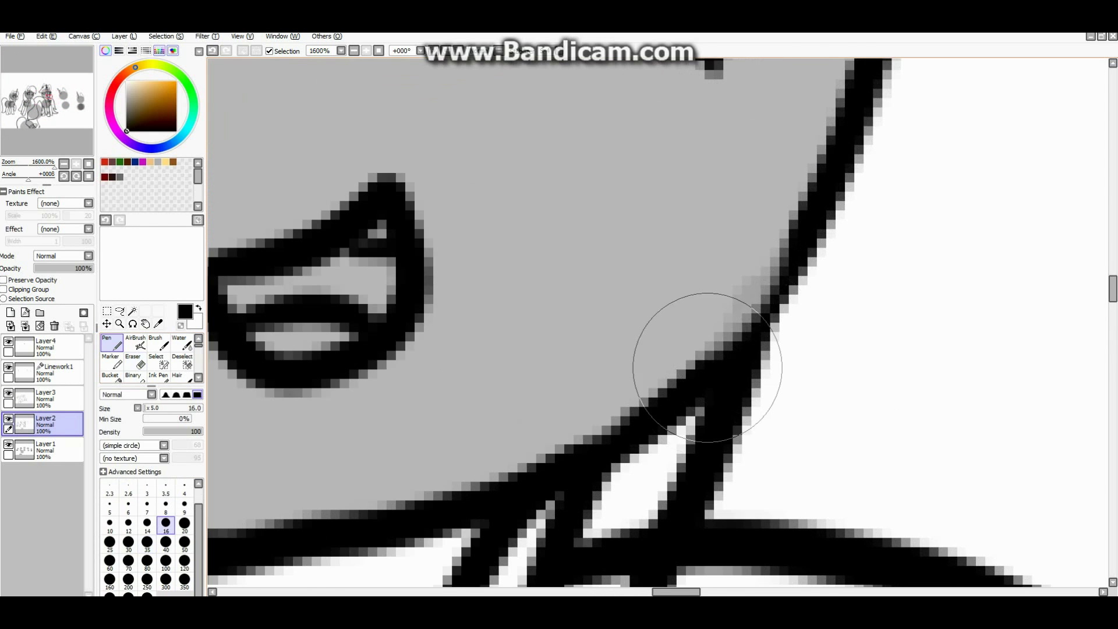
scroll(707, 367, "down", 5)
scroll(707, 367, "up", 4)
key("e")
mouse_move(737, 472)
left_mouse_down()
mouse_move(815, 420)
mouse_move(804, 384)
left_mouse_up()
key("ctrl+z")
key("ctrl+z")
key("ctrl+z")
- On Layer3, draw the third pony's jagged mane lock hanging from the jaw over the neck and shoulder
key("n")
scroll(706, 148, "down", 2)
mouse_move(698, 256)
left_mouse_down()
mouse_move(606, 387)
mouse_move(582, 495)
left_mouse_up()
left_click_drag(693, 425, 746, 471)
left_click_drag(745, 192, 521, 274)
- Erase the neck and wing lines covered by the mane lock on Layer2, and trim the overlapping tail line on Layer3
key("e")
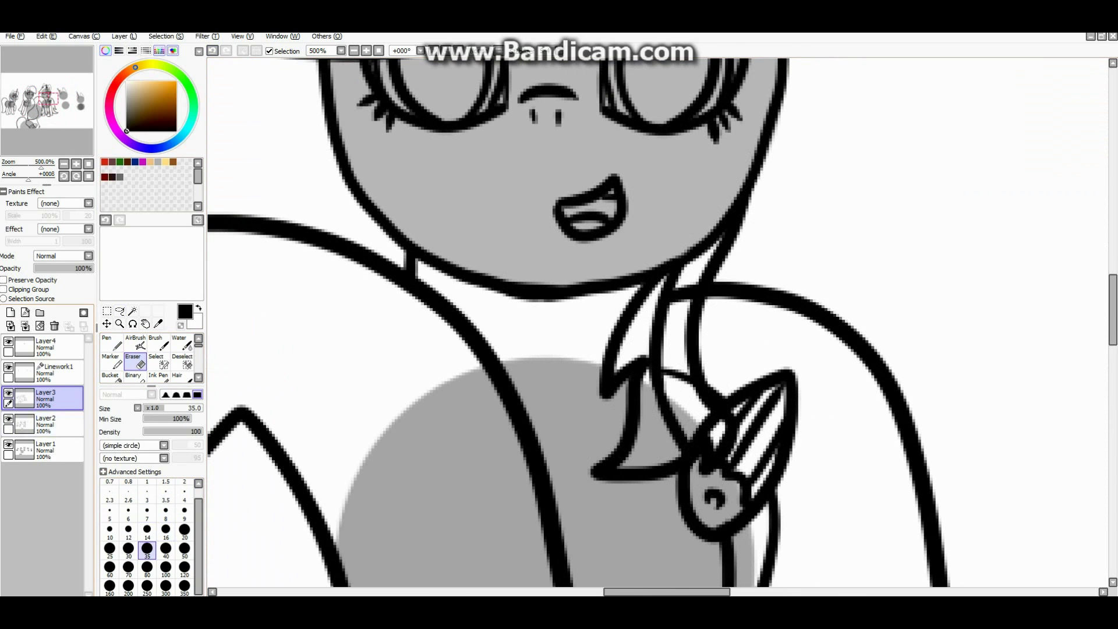
left_click(46, 423)
left_click(147, 530)
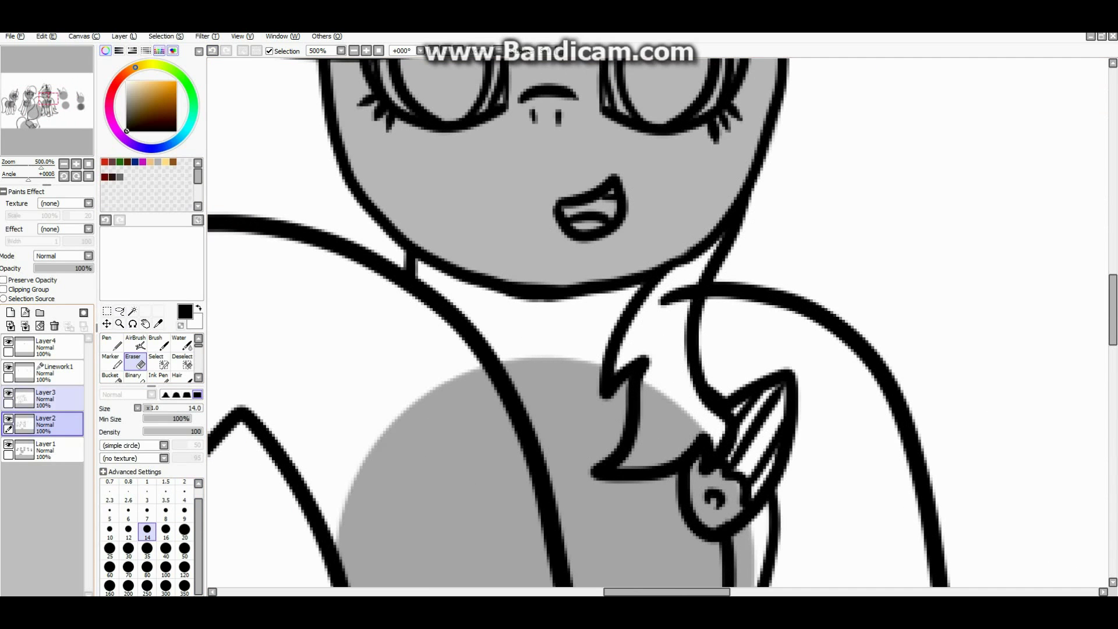
left_click(46, 399)
left_click(112, 344)
- On Layer2, draw a curved neck line joining the fourth pony's head circle to its body circle
left_click(45, 424)
scroll(566, 344, "down", 7)
scroll(566, 344, "up", 1)
scroll(566, 344, "up", 5)
scroll(711, 482, "down", 1)
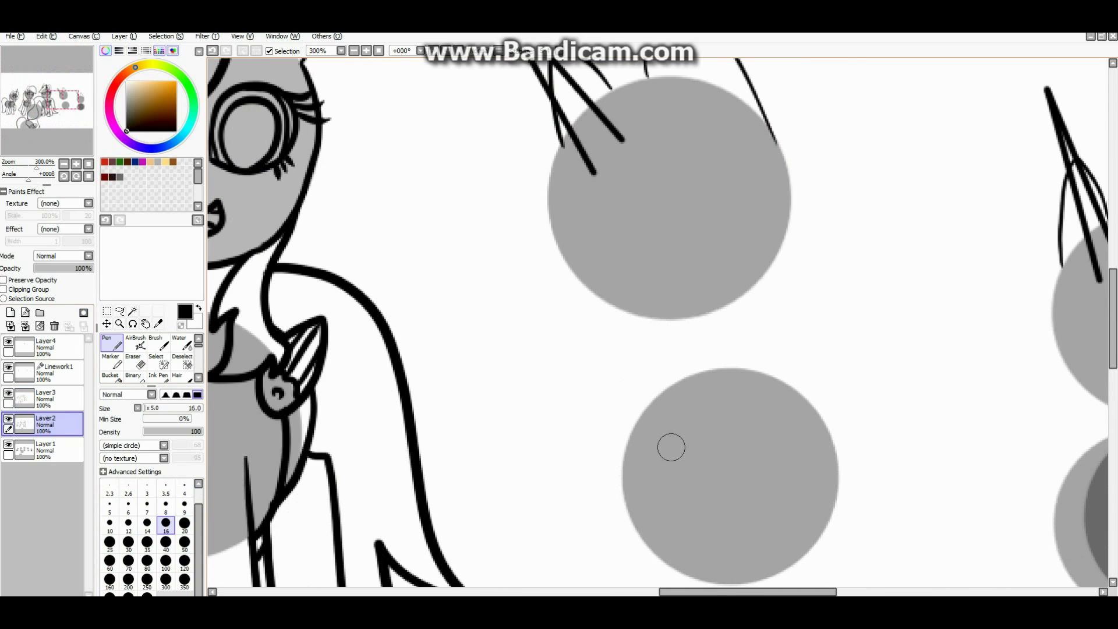
scroll(671, 416, "down", 1)
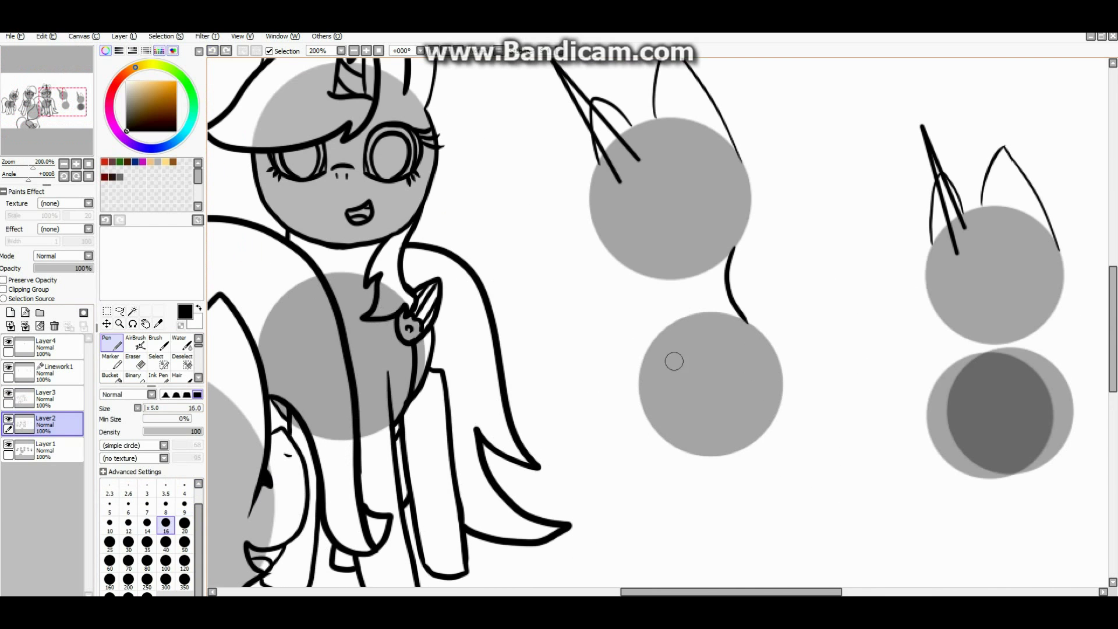
- On Layer2, draw the fourth pony's front neck and chest line, the curved back side of its torso, and its rounded rump
scroll(672, 354, "up", 1)
left_click_drag(629, 250, 660, 460)
mouse_move(786, 317)
left_mouse_down()
mouse_move(661, 465)
mouse_move(833, 506)
left_mouse_up()
key("ctrl+z")
mouse_move(789, 321)
left_mouse_down()
mouse_move(823, 303)
mouse_move(838, 507)
mouse_move(806, 361)
mouse_move(825, 488)
left_mouse_up()
scroll(783, 352, "up", 1)
scroll(750, 493, "down", 2)
scroll(757, 460, "up", 2)
scroll(763, 436, "down", 2)
scroll(765, 426, "down", 1)
scroll(766, 425, "up", 2)
key("ctrl+z")
left_click_drag(804, 431, 502, 494)
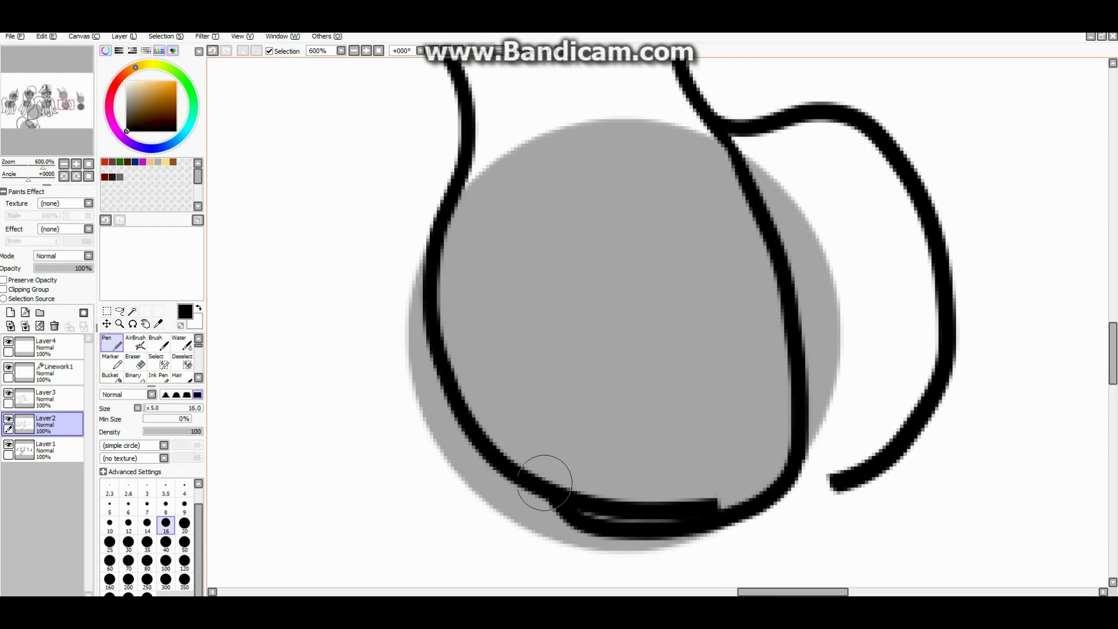
- Erase the doubled line under the fourth pony's belly and redraw it as one smooth curve
key("e")
mouse_move(722, 503)
left_mouse_down()
mouse_move(487, 424)
mouse_move(466, 402)
left_mouse_up()
key("n")
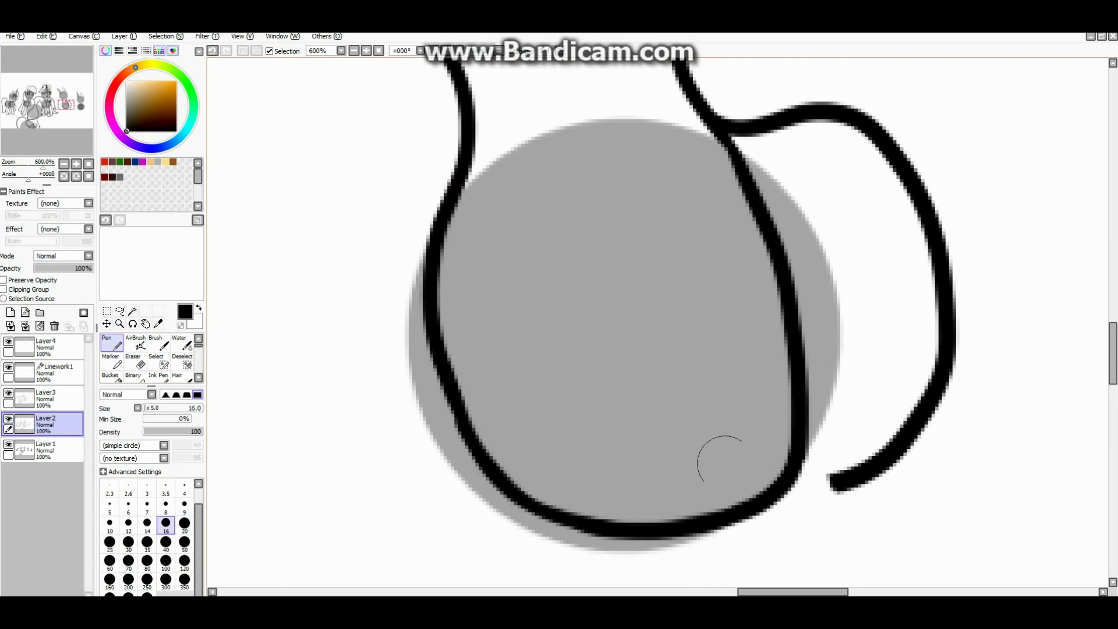
scroll(741, 444, "down", 3)
scroll(624, 117, "up", 3)
- Draw the stripes on the fourth pony's horn, its inner-ear line, and the slanted outline of its larger eye
left_click_drag(693, 259, 678, 341)
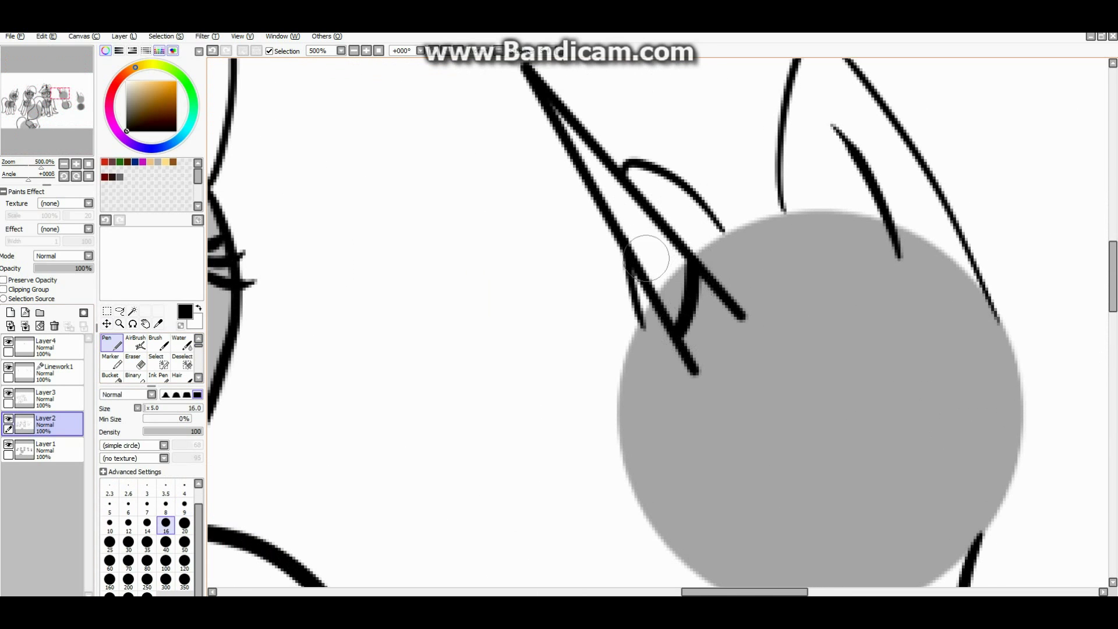
scroll(756, 299, "down", 1)
left_click_drag(738, 293, 814, 231)
left_click_drag(739, 295, 756, 356)
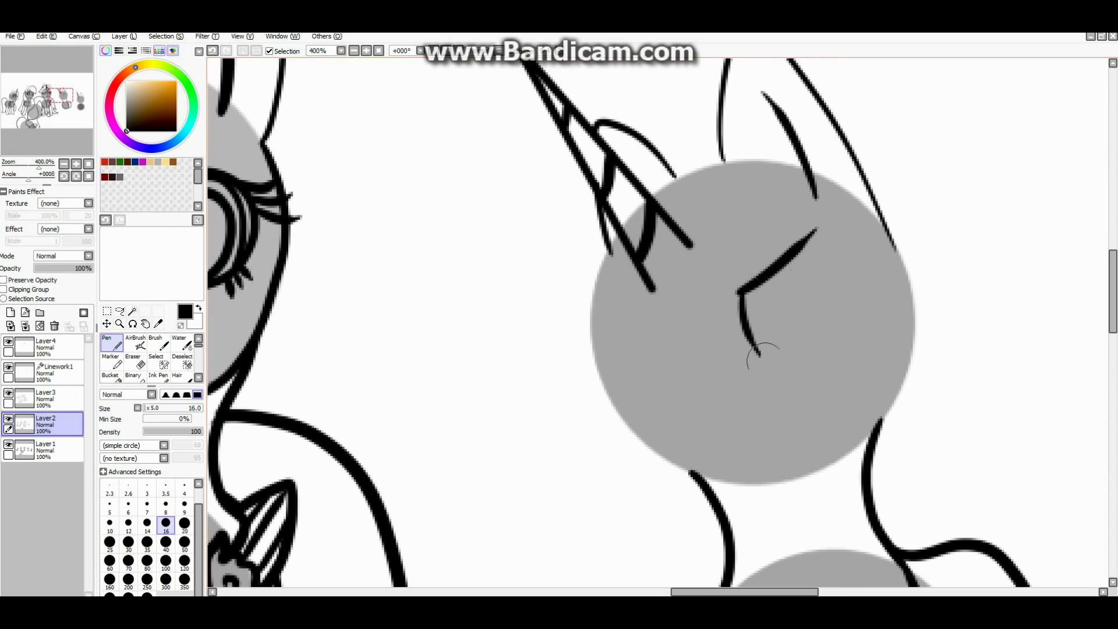
left_click_drag(806, 244, 824, 364)
left_click_drag(742, 364, 827, 367)
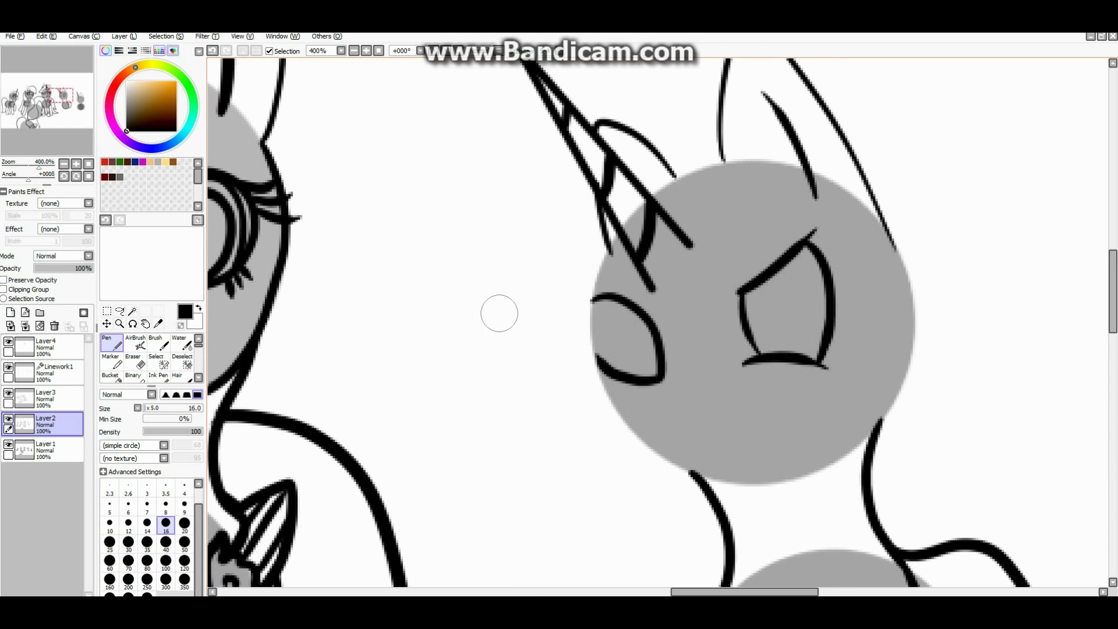
- Redraw the fourth pony's far eye against the face edge, then add the face outline and a small smirk
key("ctrl+z")
scroll(598, 297, "up", 1)
mouse_move(600, 372)
left_mouse_down()
mouse_move(591, 337)
mouse_move(629, 210)
left_mouse_up()
scroll(629, 210, "down", 3)
scroll(661, 392, "up", 3)
mouse_move(524, 227)
left_mouse_down()
mouse_move(661, 392)
mouse_move(850, 408)
left_mouse_up()
mouse_move(733, 426)
left_mouse_down()
mouse_move(855, 350)
mouse_move(900, 213)
mouse_move(808, 405)
left_mouse_up()
scroll(901, 212, "down", 5)
scroll(757, 408, "up", 6)
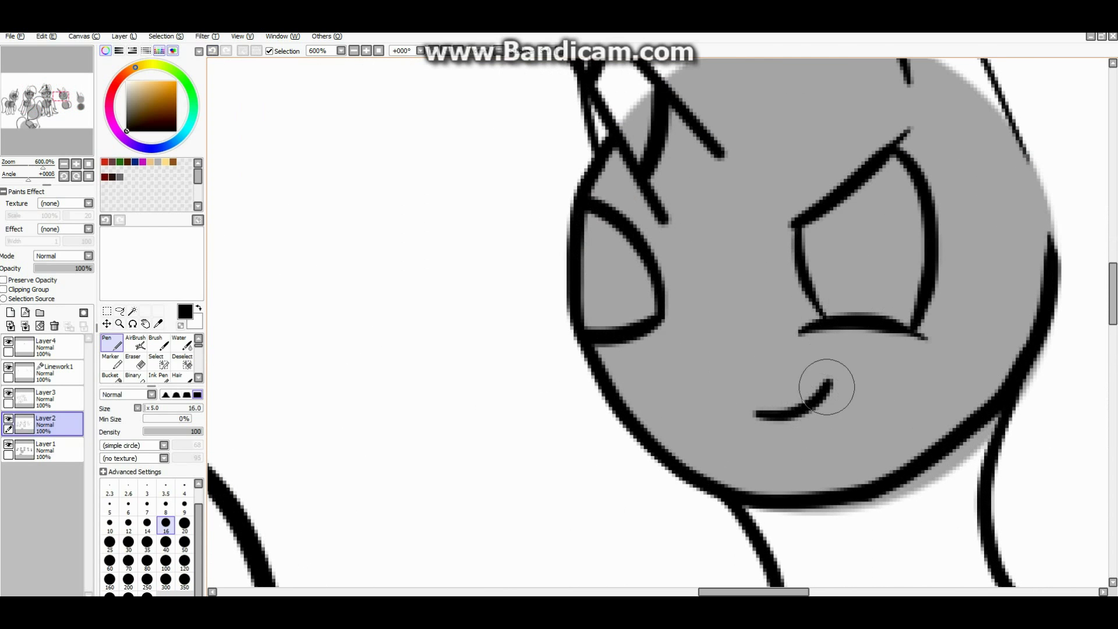
- Draw the fourth pony's arched muzzle with two nostrils above the mouth, and add an iris curve inside the larger eye
scroll(745, 384, "down", 2)
scroll(692, 436, "up", 3)
key("ctrl+z")
key("ctrl+z")
key("ctrl+z")
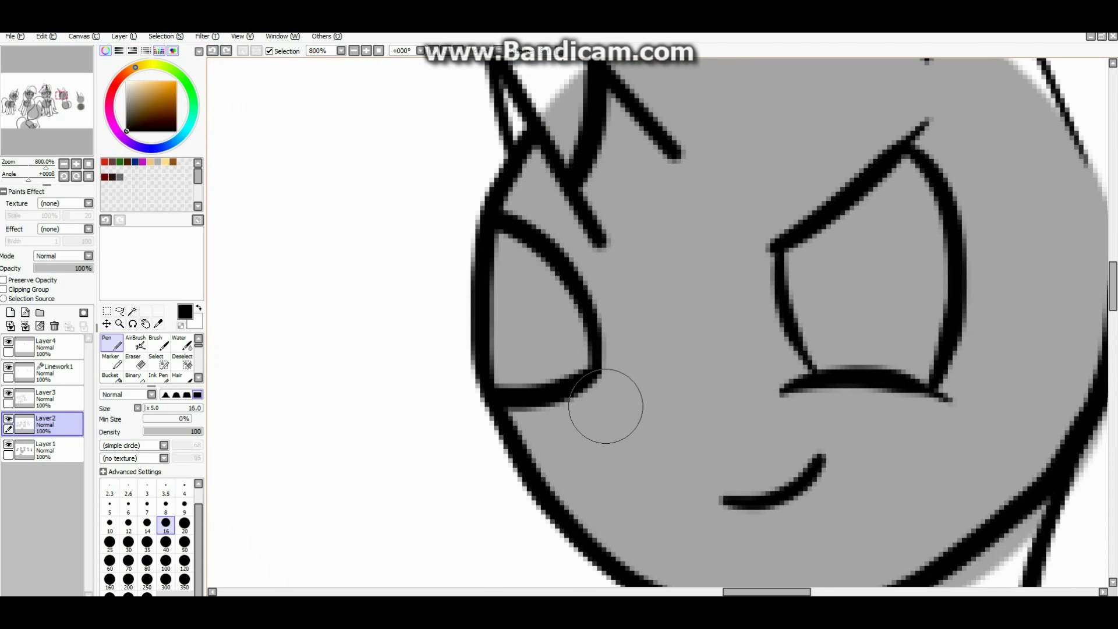
left_click_drag(612, 414, 756, 417)
scroll(856, 258, "down", 3)
scroll(728, 297, "up", 2)
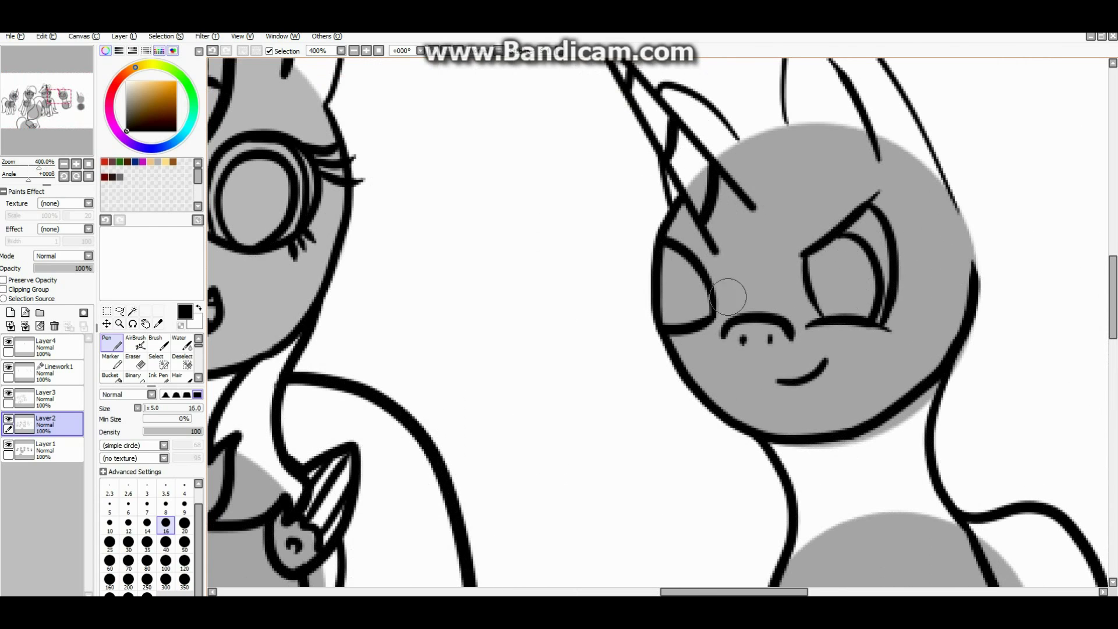
- Add eyelid crease lines to both of the fourth pony's eyes and join the ear's outer edge to the head outline
scroll(840, 237, "up", 1)
scroll(737, 251, "down", 3)
scroll(731, 389, "up", 3)
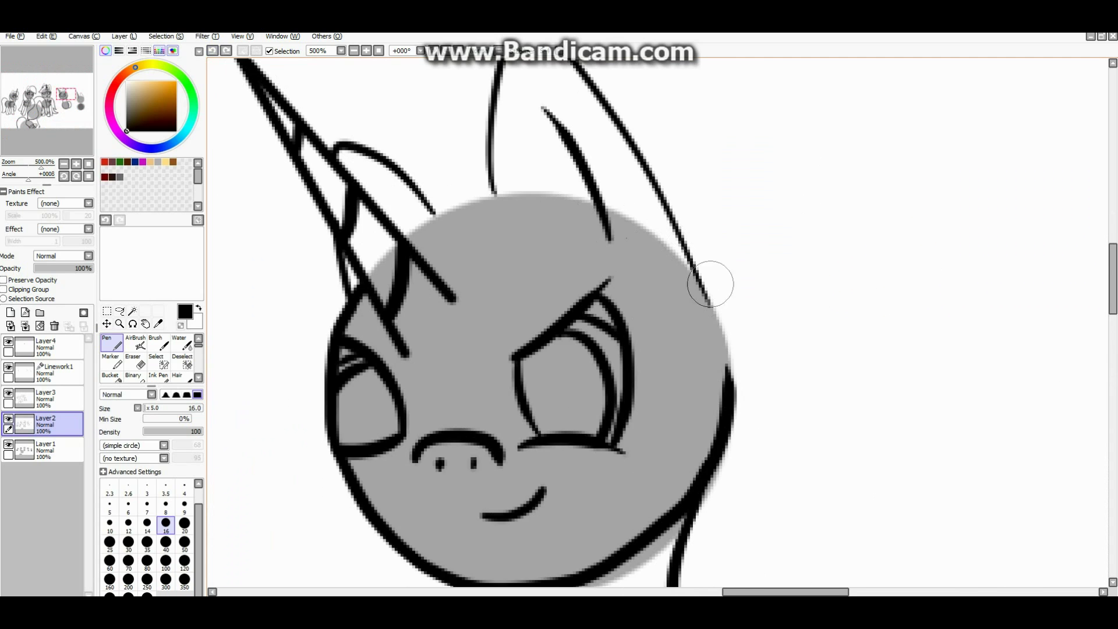
scroll(712, 253, "up", 1)
scroll(717, 312, "down", 3)
scroll(757, 297, "up", 4)
key("e")
key("n")
left_click_drag(679, 265, 804, 326)
left_click_drag(716, 291, 898, 344)
left_click_drag(757, 314, 908, 361)
scroll(777, 428, "down", 5)
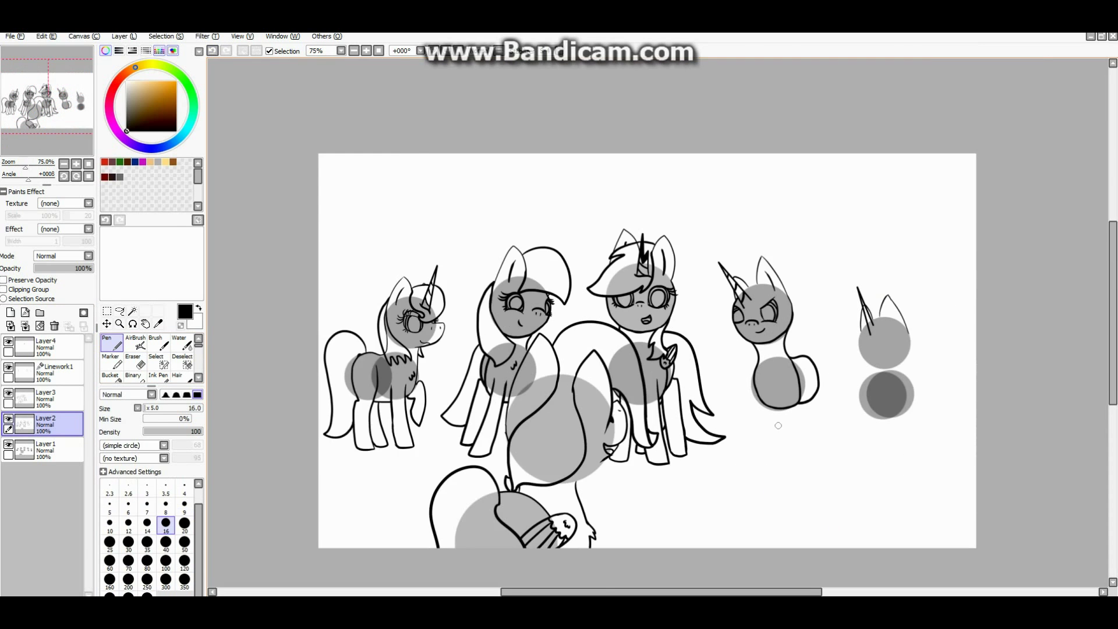
- Draw the fourth pony's straight standing foreleg with a flat hoof, starting inside the body circle
scroll(777, 427, "up", 3)
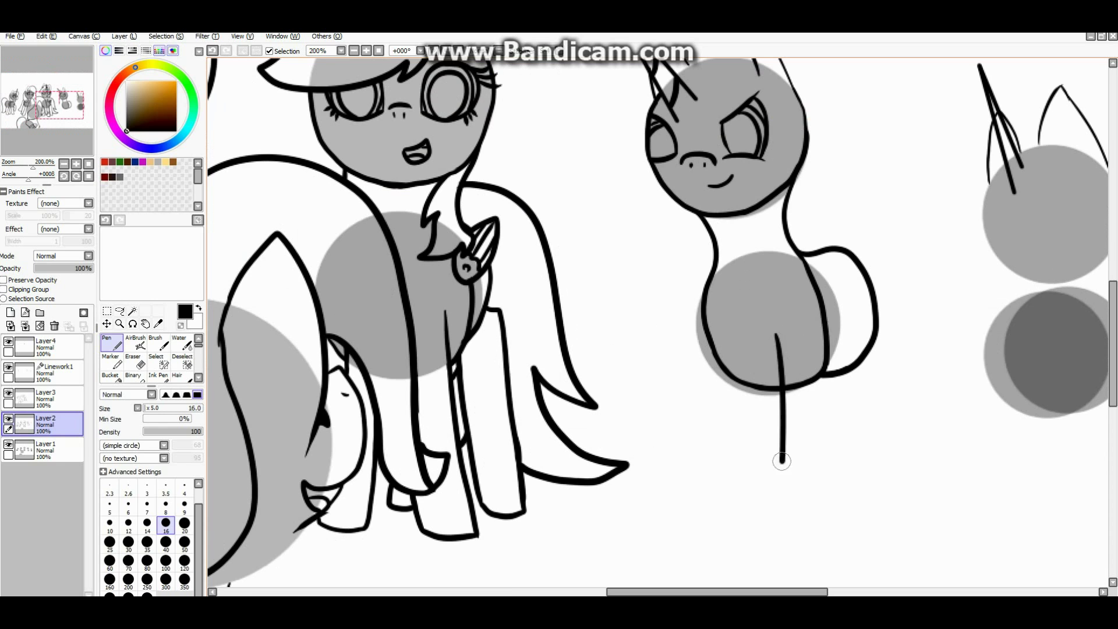
left_click_drag(782, 416, 780, 501)
scroll(776, 531, "down", 2)
scroll(776, 532, "up", 3)
mouse_move(757, 349)
left_mouse_down()
mouse_move(804, 441)
mouse_move(827, 216)
left_mouse_up()
mouse_move(841, 247)
left_mouse_down()
mouse_move(841, 387)
mouse_move(811, 195)
left_mouse_up()
scroll(855, 487, "down", 2)
scroll(815, 466, "up", 1)
- Draw the fourth pony's raised, bent foreleg at the front of the chest, redoing the rejected outlines
left_click_drag(669, 349, 745, 437)
left_click_drag(735, 326, 779, 502)
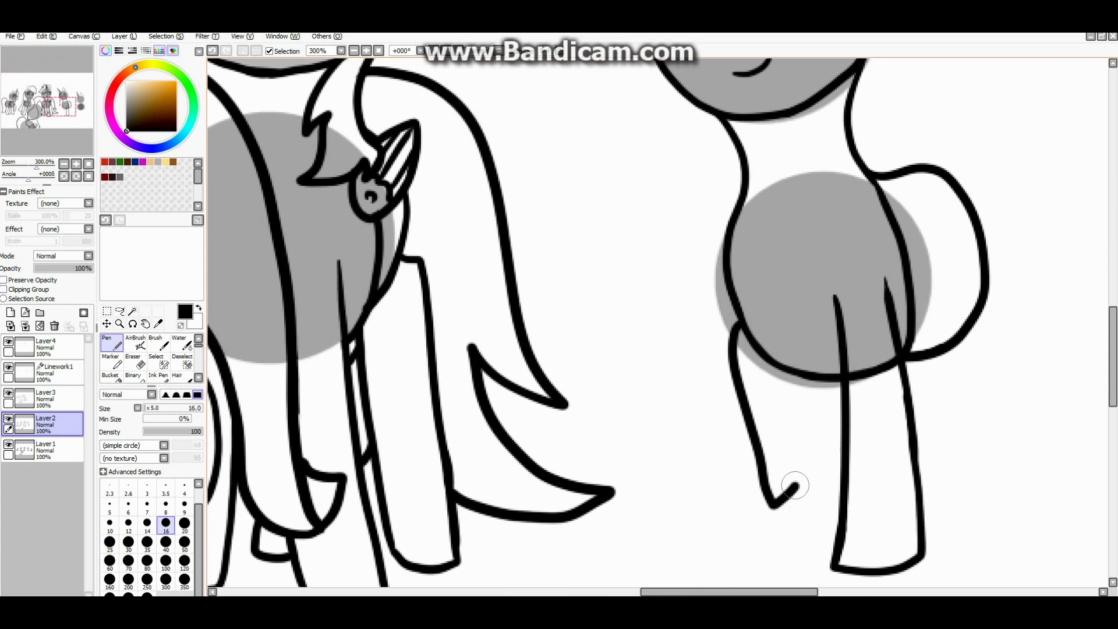
key("ctrl+z")
mouse_move(719, 285)
left_mouse_down()
mouse_move(795, 466)
mouse_move(815, 384)
left_mouse_up()
key("ctrl+z")
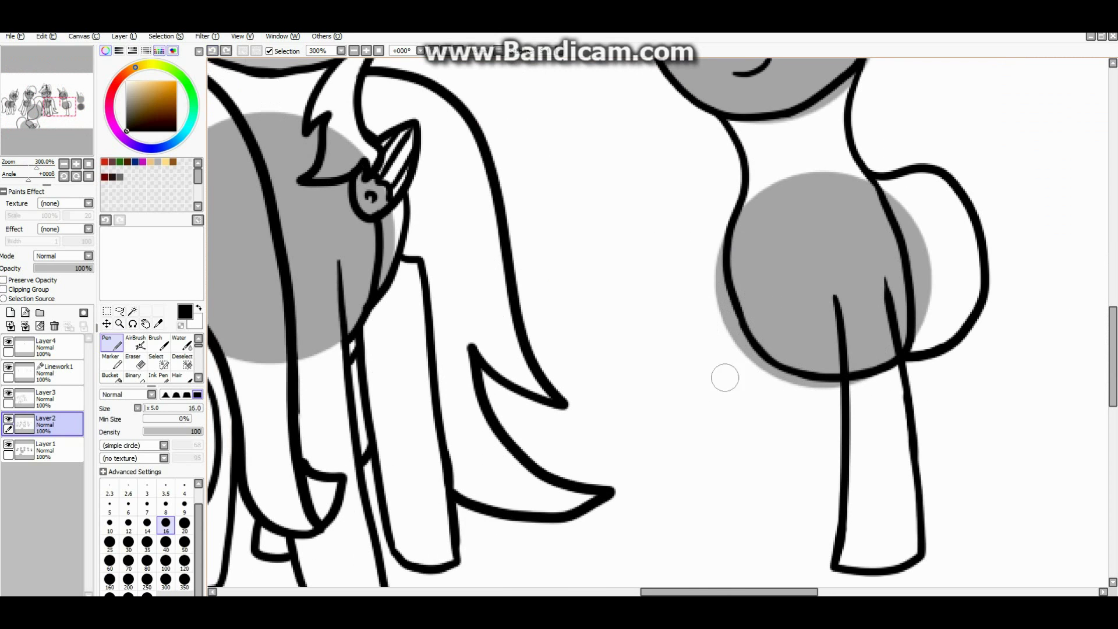
left_click_drag(730, 300, 777, 472)
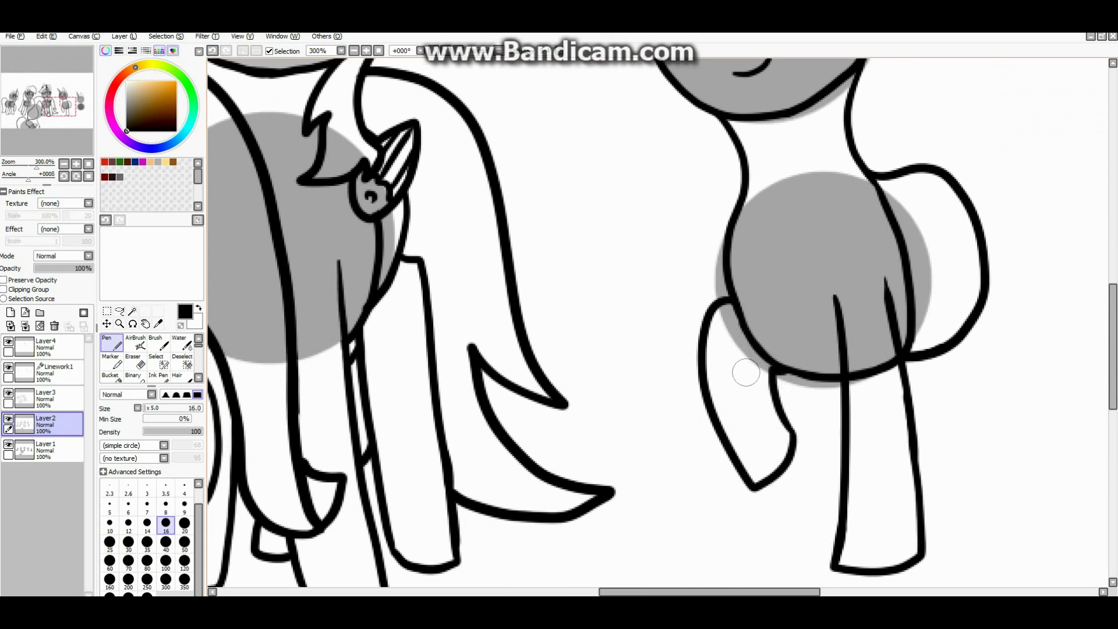
left_click_drag(745, 372, 588, 332)
mouse_move(765, 294)
left_mouse_down()
mouse_move(803, 512)
mouse_move(856, 274)
mouse_move(838, 242)
left_mouse_up()
scroll(882, 423, "up", 1)
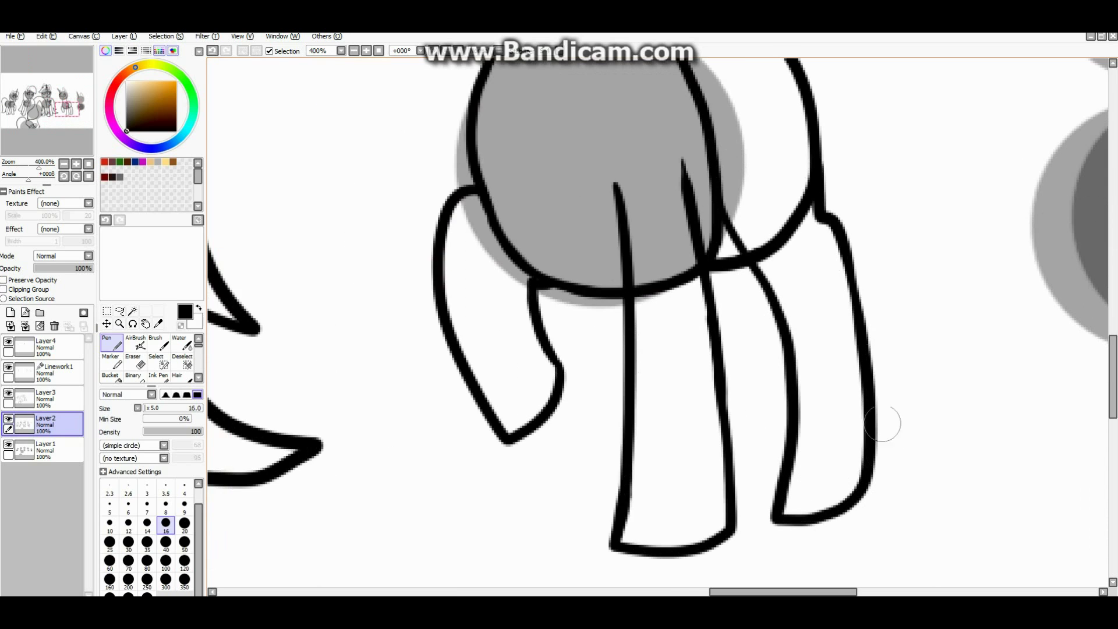
left_click_drag(882, 423, 791, 527)
key("e")
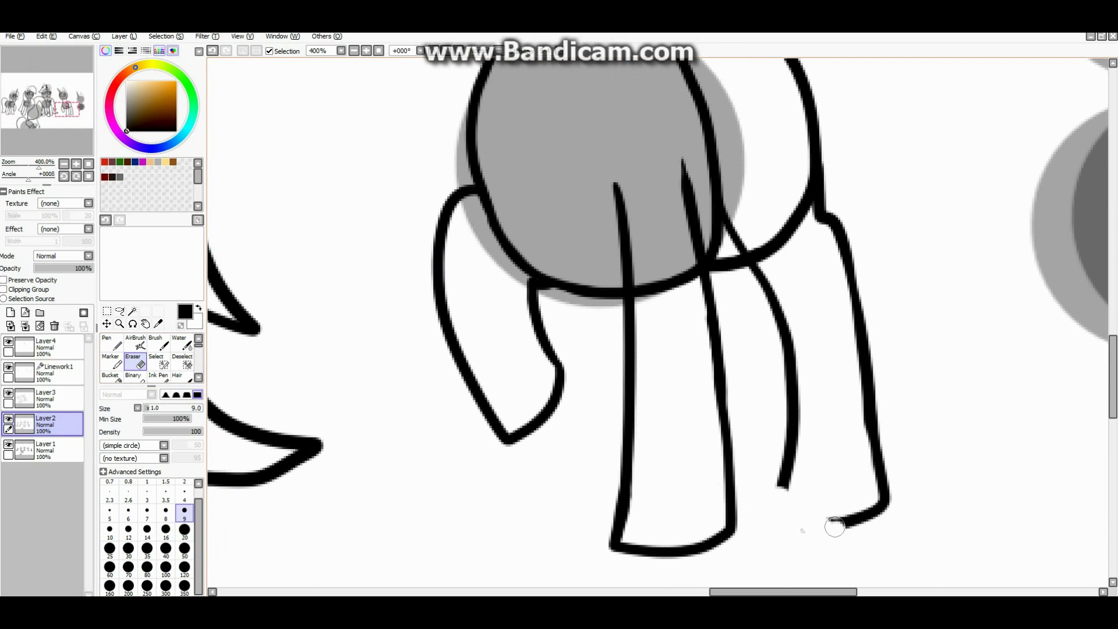
key("n")
scroll(724, 399, "up", 2)
scroll(763, 524, "down", 1)
left_click_drag(830, 408, 705, 547)
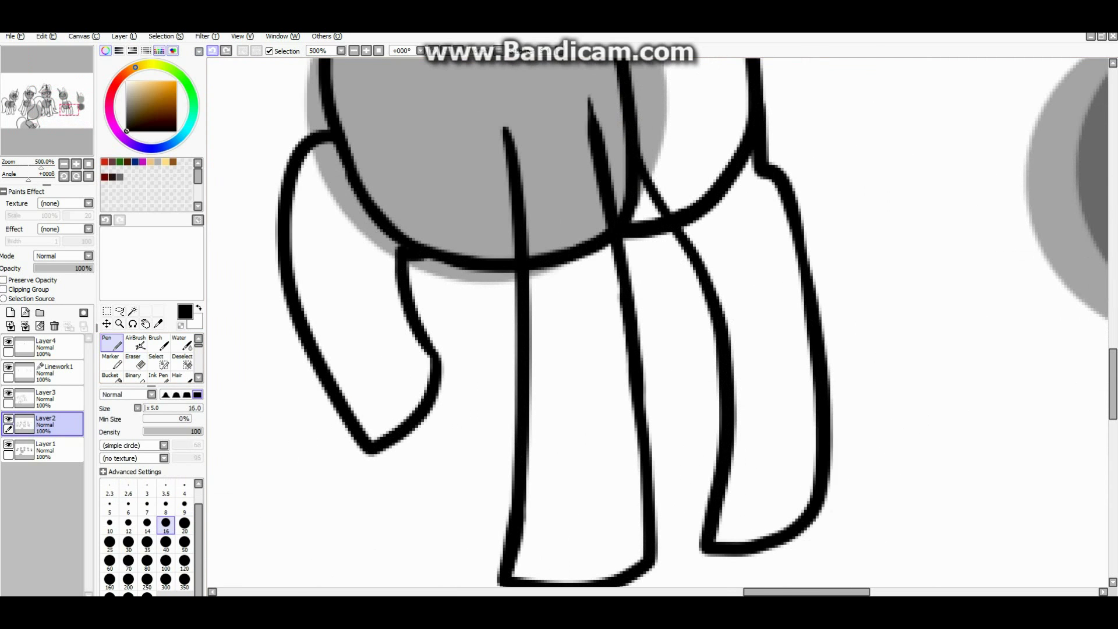
key("ctrl+z")
key("ctrl+z")
- Draw the fourth pony's hind leg below the rump with a flat hoof, and redo its outer edge as a slanted line
mouse_move(663, 209)
left_mouse_down()
mouse_move(694, 512)
mouse_move(811, 499)
mouse_move(754, 165)
left_mouse_up()
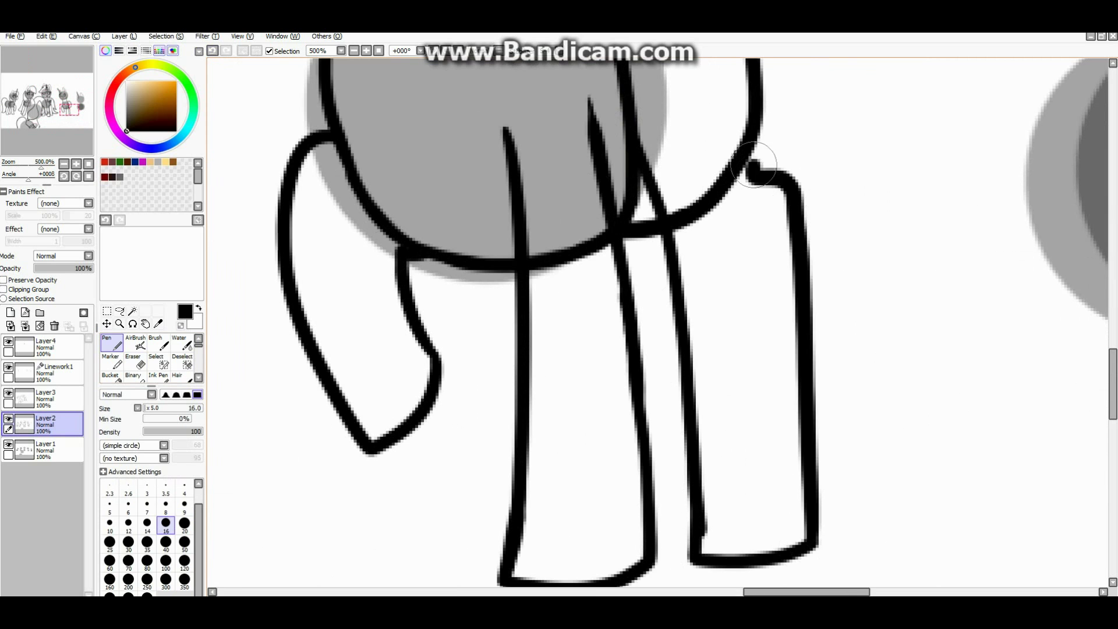
scroll(755, 165, "down", 5)
scroll(786, 553, "up", 4)
key("ctrl+z")
left_click_drag(789, 559, 726, 232)
- Erase the belly and rump lines crossing the fourth pony's legs and draw a small fluff mark on its chest
scroll(726, 232, "up", 2)
key("e")
left_click_drag(676, 419, 751, 280)
key("n")
left_click_drag(320, 221, 354, 252)
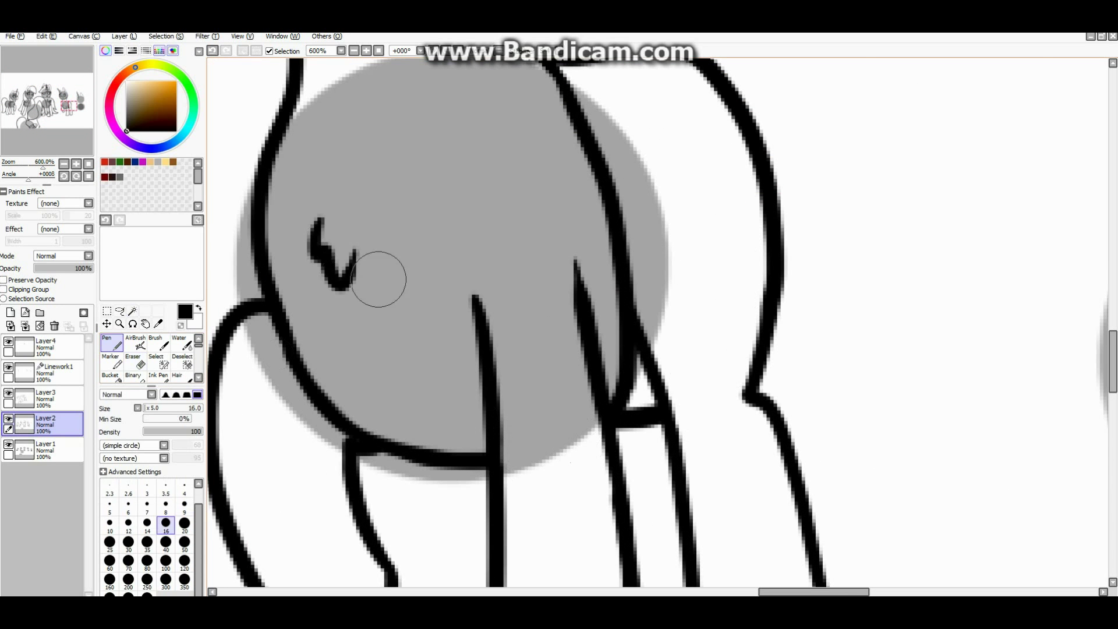
- Draw the slivers of the fourth pony's far hind leg showing on both sides of the standing foreleg
scroll(374, 274, "down", 2)
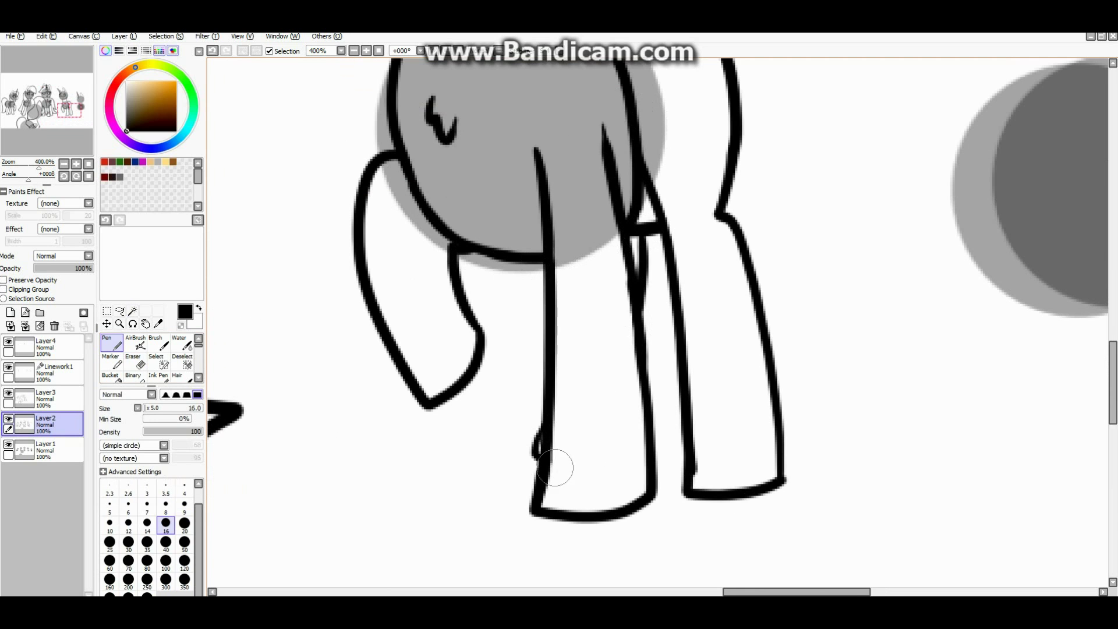
scroll(555, 467, "down", 3)
scroll(582, 378, "up", 4)
key("ctrl+z")
left_click_drag(575, 499, 589, 345)
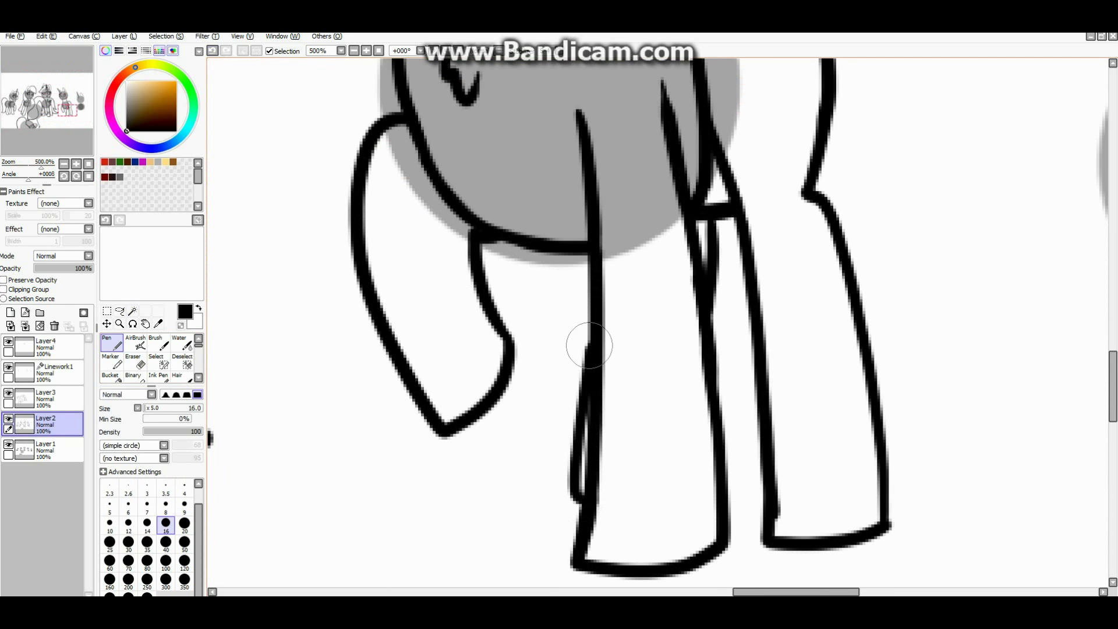
- Erase the fourth pony's inner torso line above the hind leg and redraw the line beside the standing foreleg
scroll(589, 346, "down", 5)
scroll(640, 352, "up", 5)
key("e")
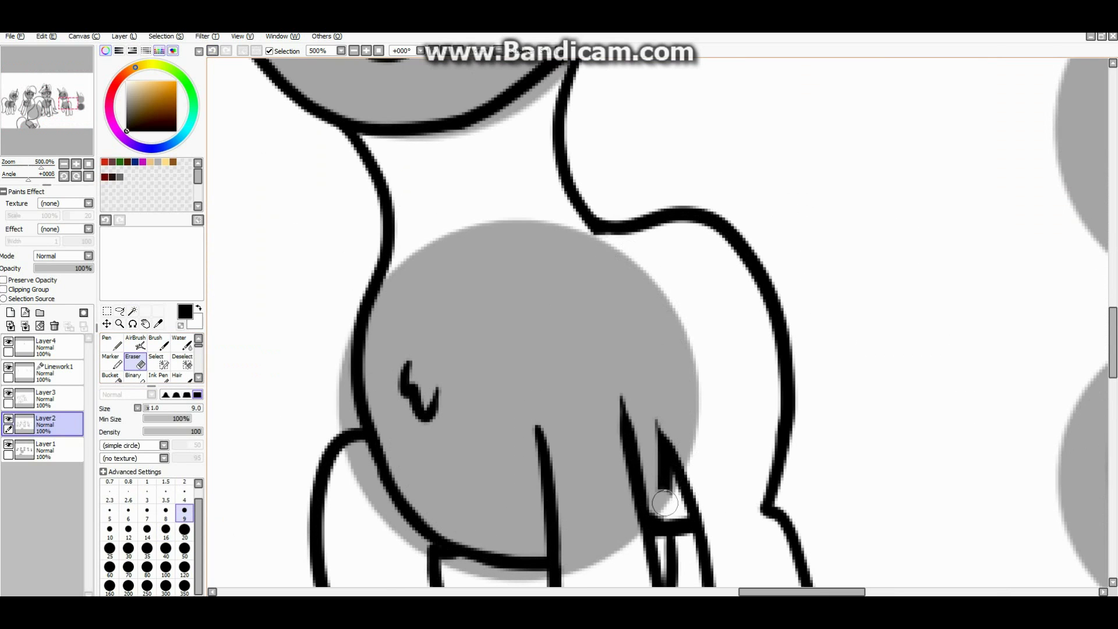
key("n")
left_click_drag(664, 530, 629, 281)
scroll(629, 281, "down", 5)
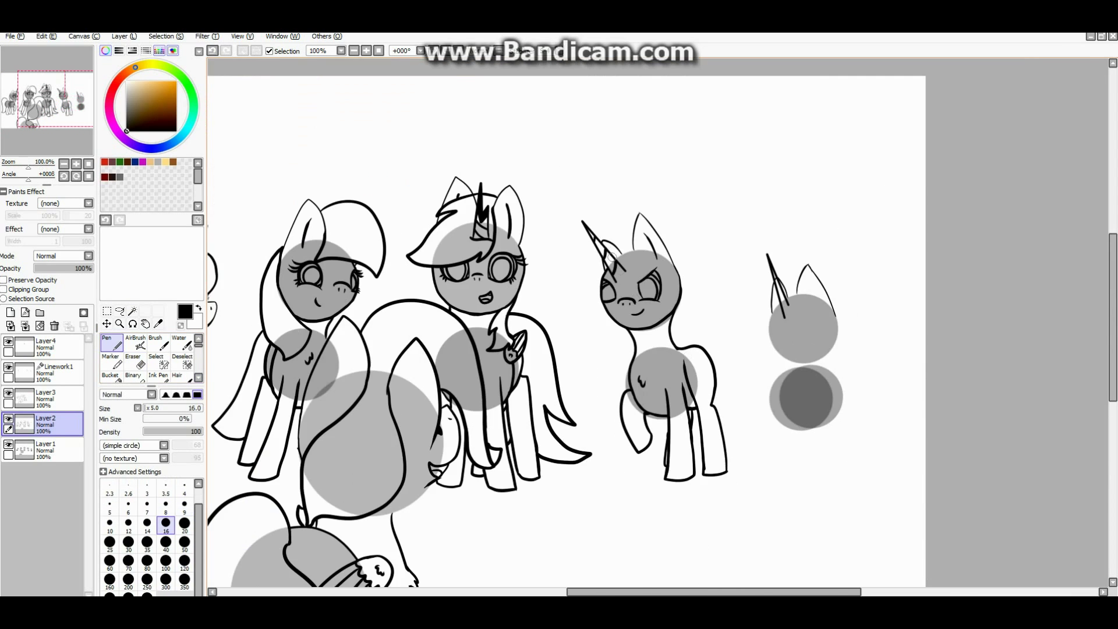
- Draw the fourth pony's spiky forelock on Layer3 and erase the ear, head and eye lines it covers on Layer2
scroll(681, 349, "up", 4)
left_click(46, 397)
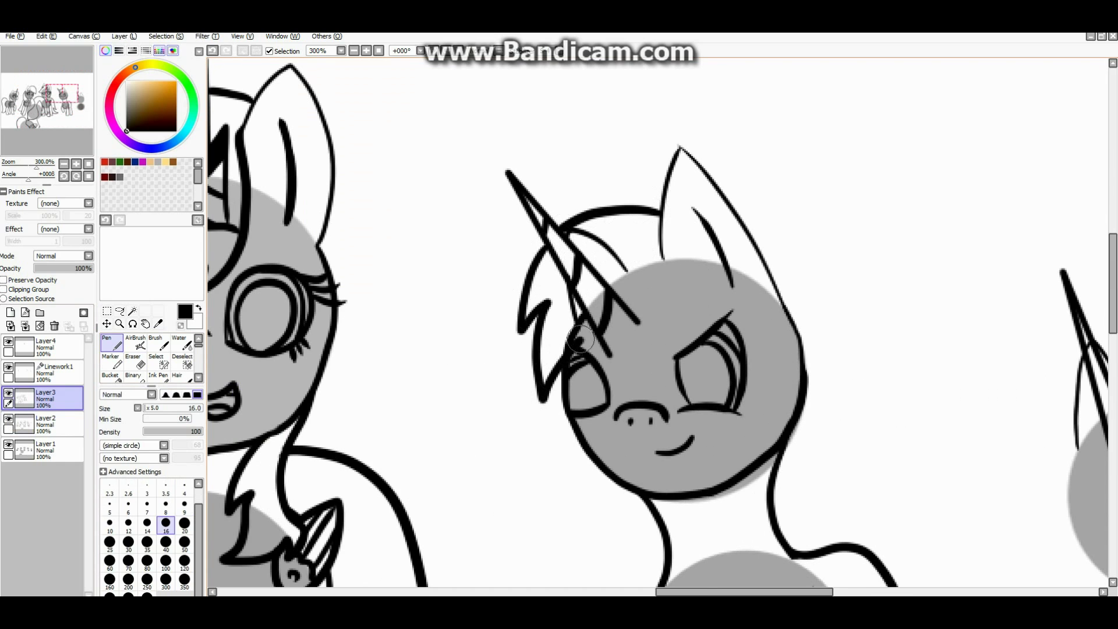
key("e")
left_click(55, 373)
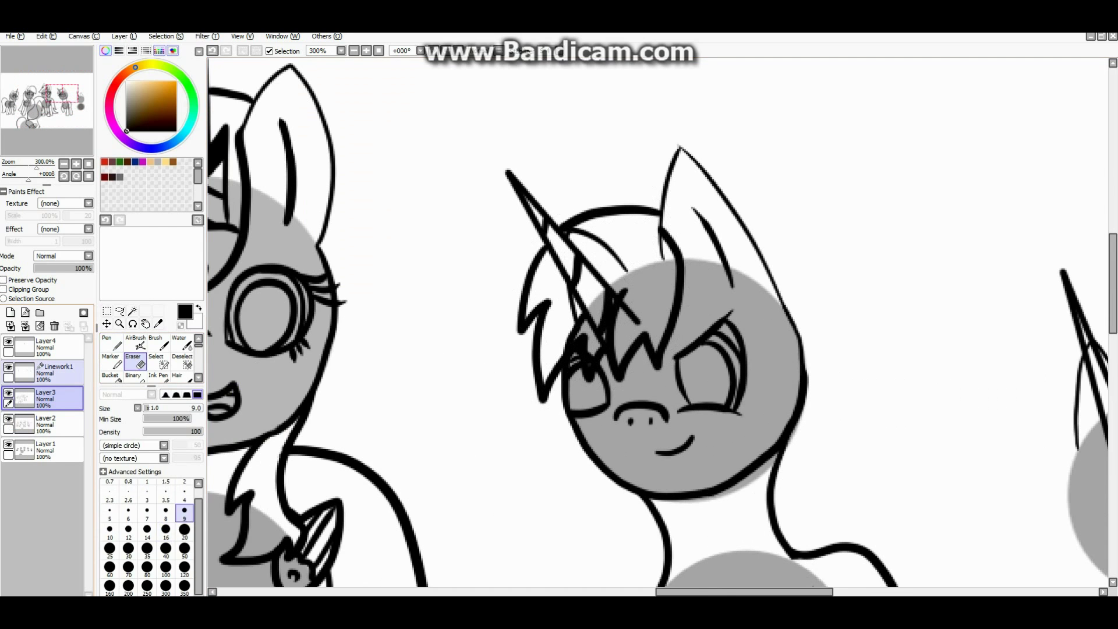
scroll(613, 299, "up", 4)
scroll(613, 300, "down", 3)
left_click(45, 424)
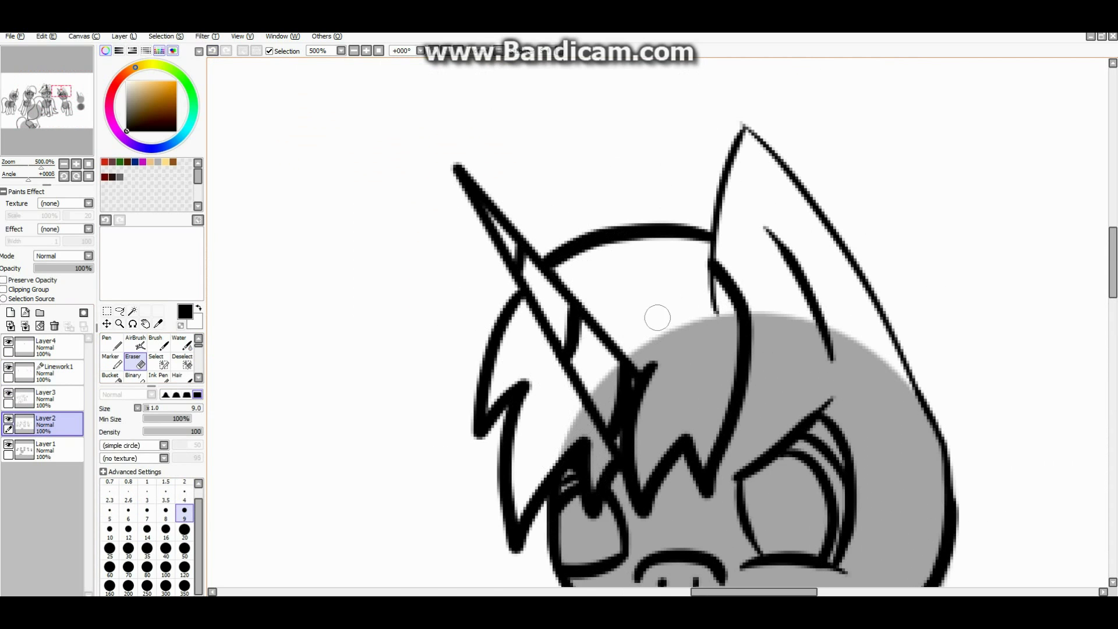
scroll(587, 350, "down", 5)
- On Layer3, draw the fourth pony's jagged mane on both sides of the head, reworking the lower spikes near the neck
key("n")
scroll(646, 419, "up", 3)
left_click(46, 398)
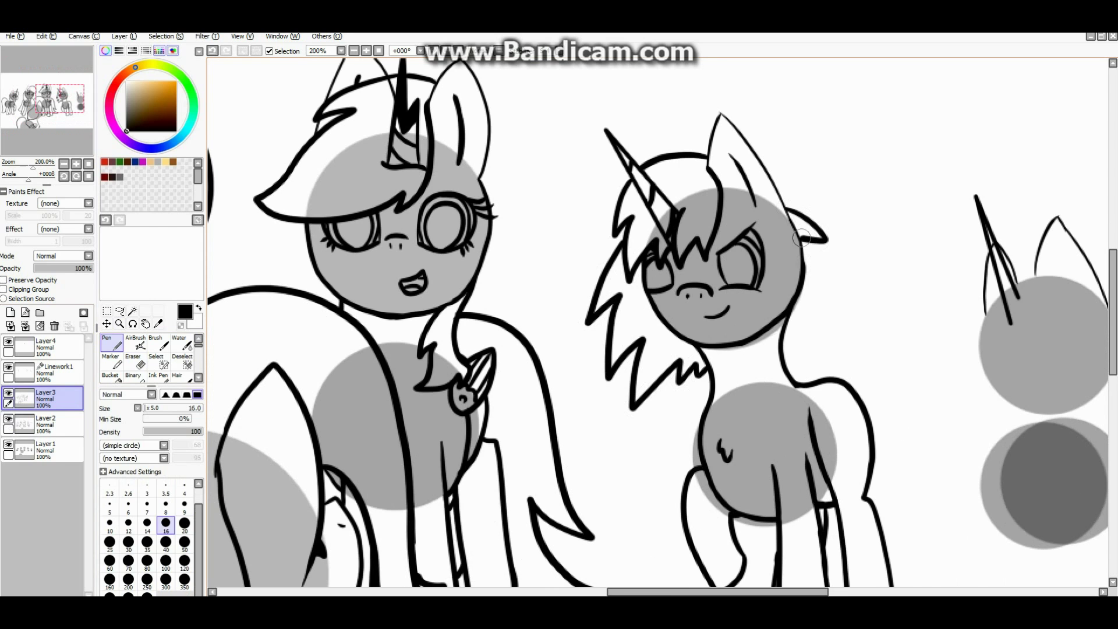
scroll(741, 325, "up", 4)
key("ctrl+z")
key("ctrl+z")
key("ctrl+z")
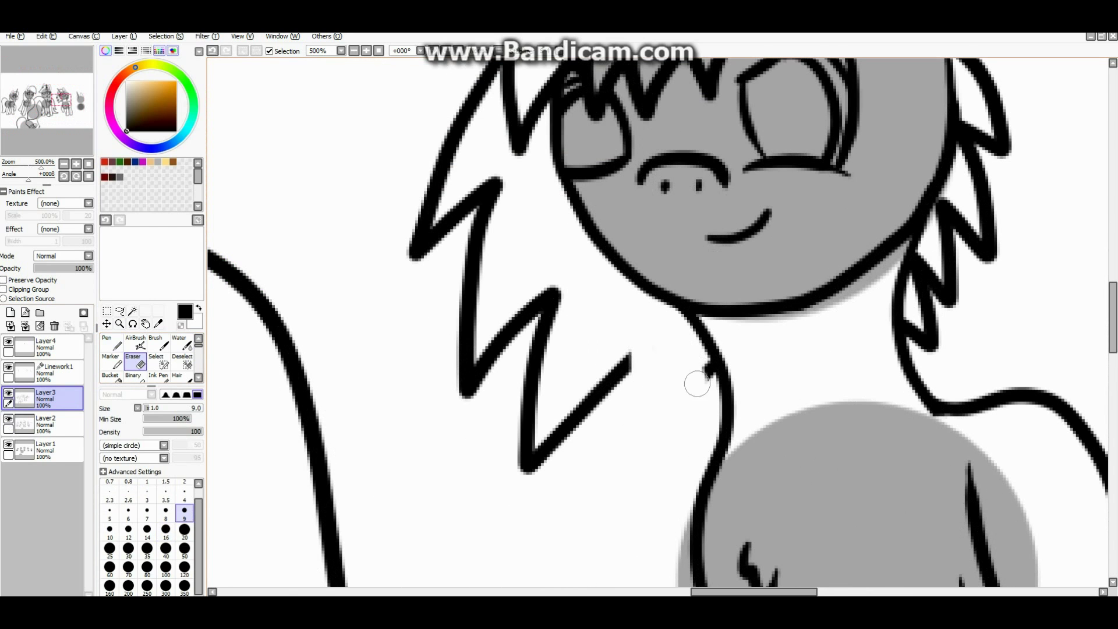
left_click_drag(629, 354, 711, 399)
scroll(710, 399, "down", 5)
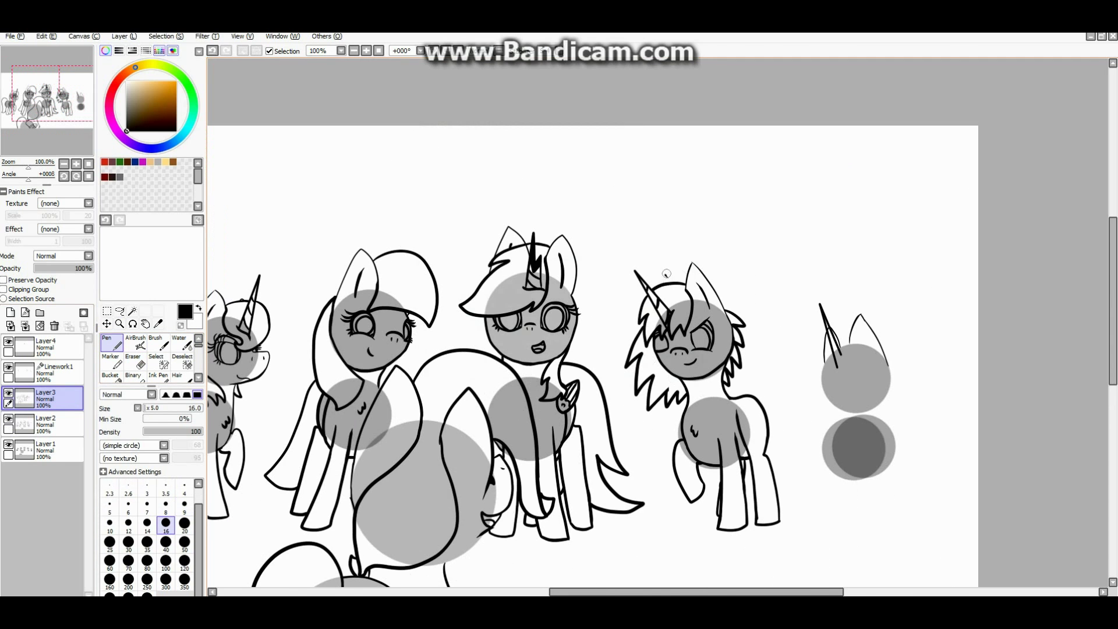
- Add a small mane tuft behind the fourth pony's horn and draw its tail with a jagged outer edge, replacing the smooth attempt
scroll(666, 273, "up", 4)
scroll(670, 279, "down", 6)
scroll(687, 365, "up", 3)
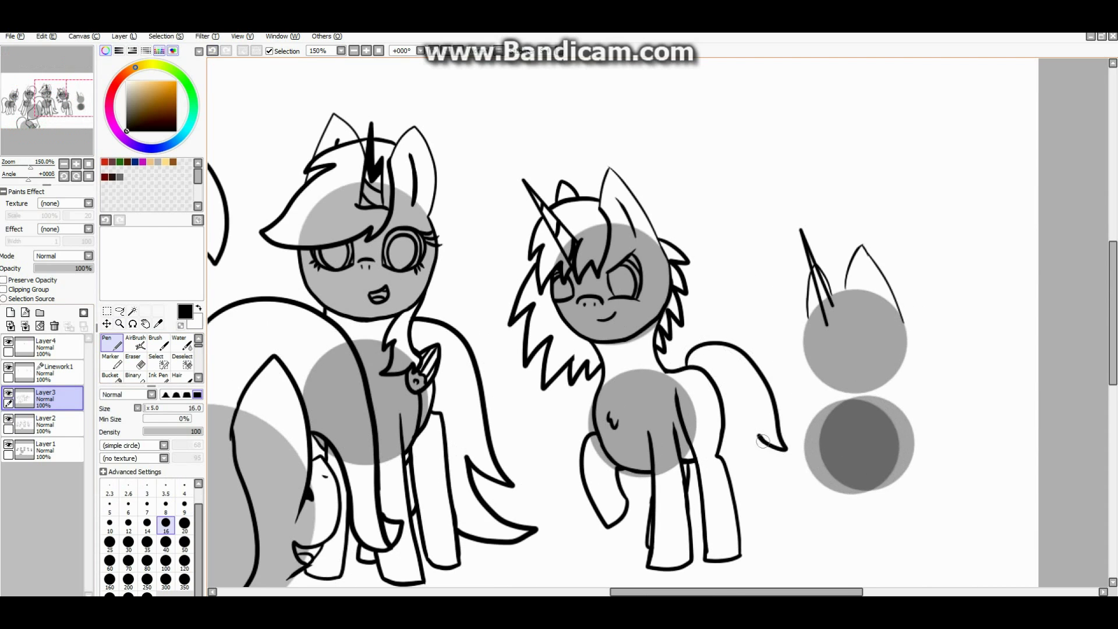
key("ctrl+z")
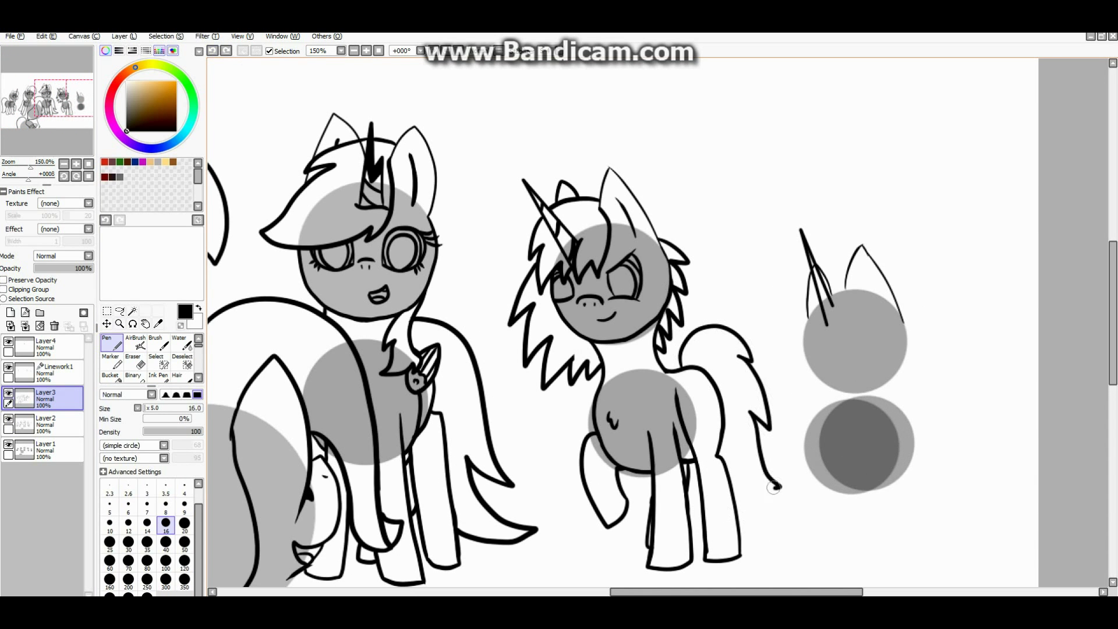
- On Layer2, erase the ear line crossing the fifth pony's horn, then draw the horn stripes and inner-ear lines
scroll(821, 319, "up", 5)
key("e")
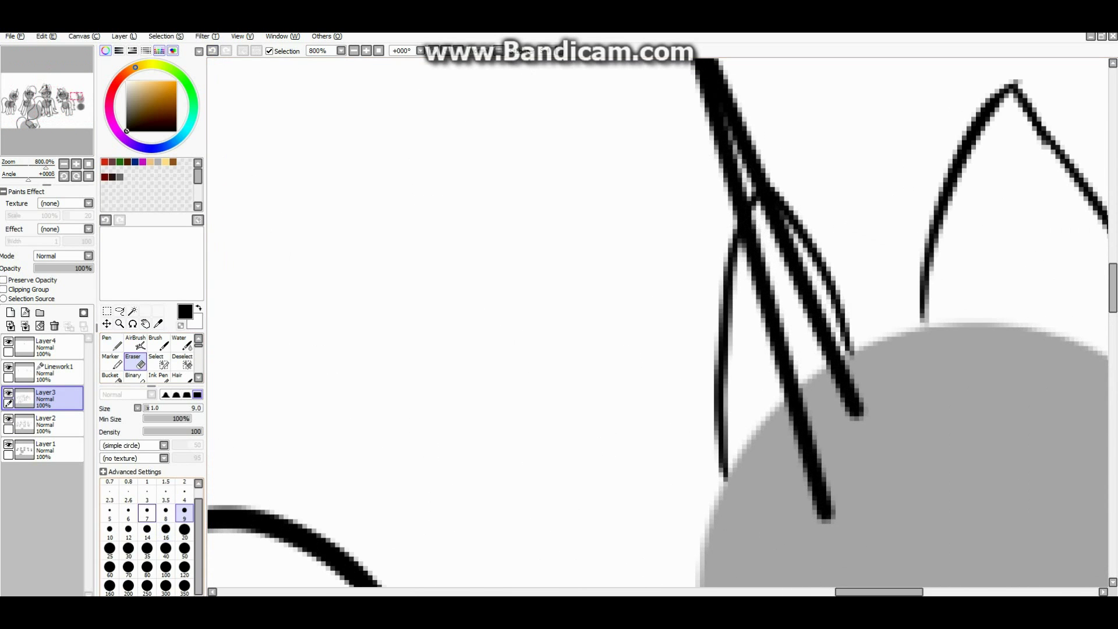
key("Down")
key("n")
left_click_drag(833, 442, 789, 337)
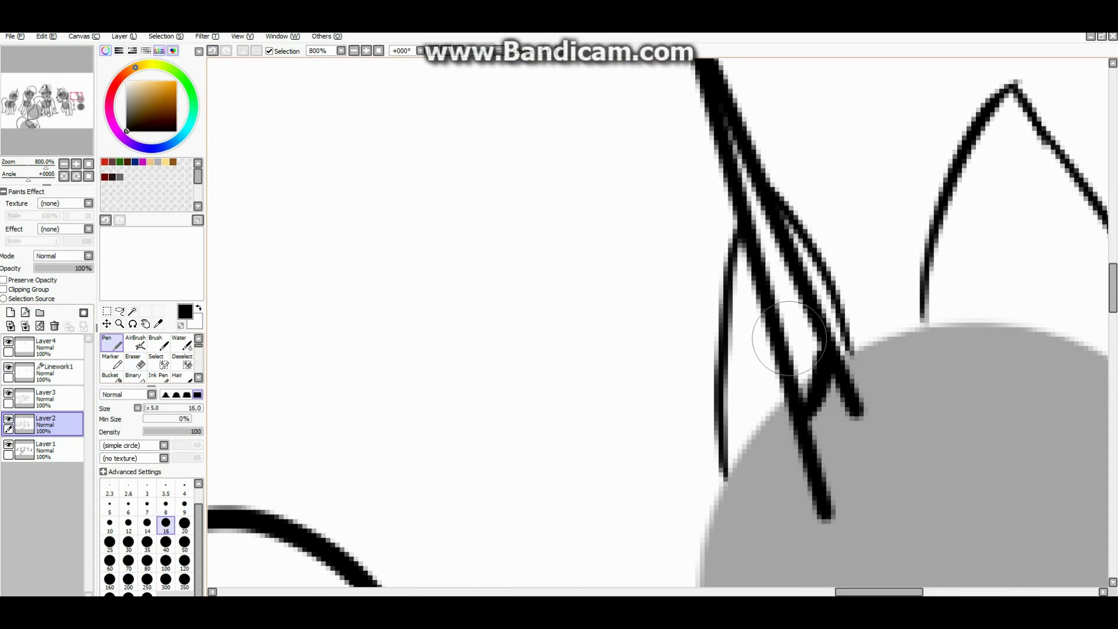
scroll(821, 352, "down", 6)
scroll(794, 262, "up", 8)
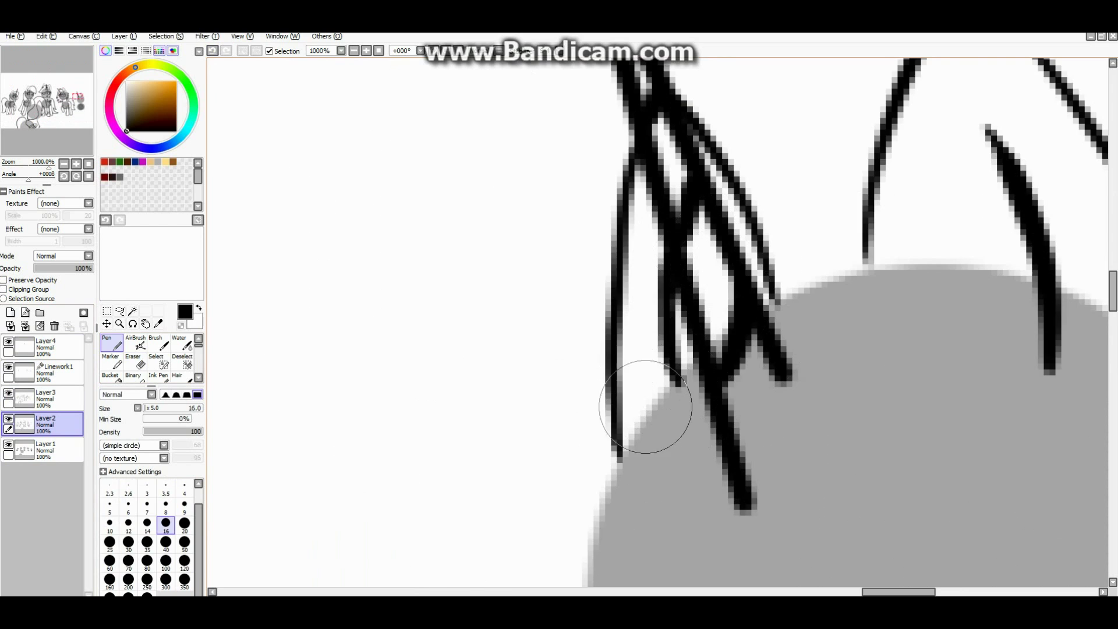
- Draw both curved neck lines joining the fifth pony's head circle to its body circles
scroll(661, 412, "down", 6)
scroll(663, 349, "up", 3)
left_click_drag(683, 313, 665, 349)
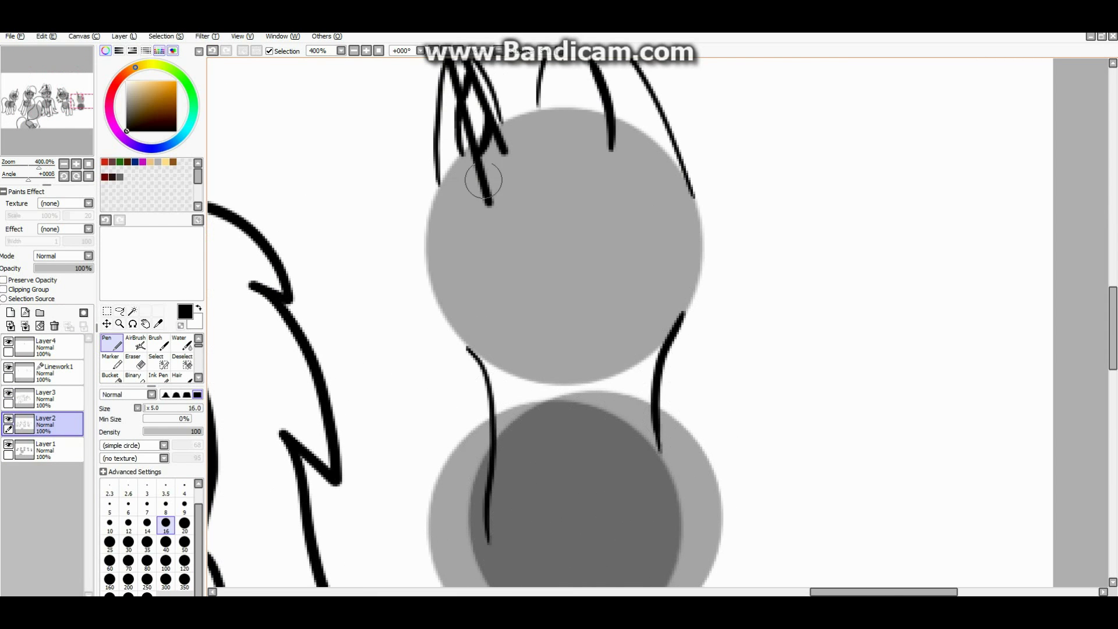
- Draw the fifth pony's open mouth, nose and closed eye with upper lashes inside its head circle
scroll(488, 290, "up", 2)
left_click_drag(584, 344, 575, 369)
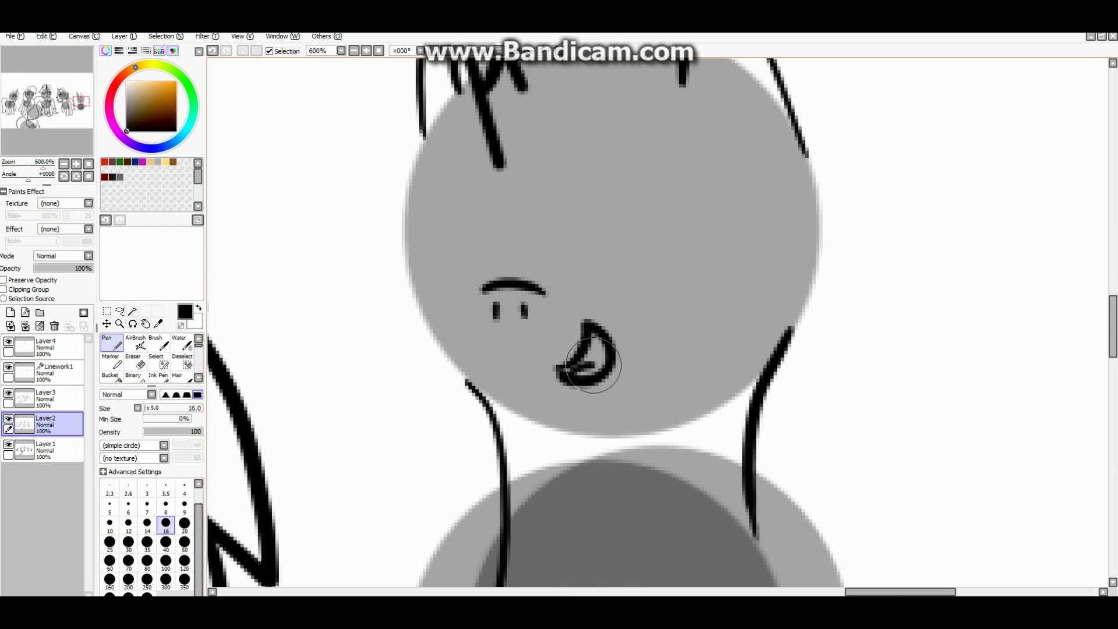
left_click_drag(576, 273, 664, 209)
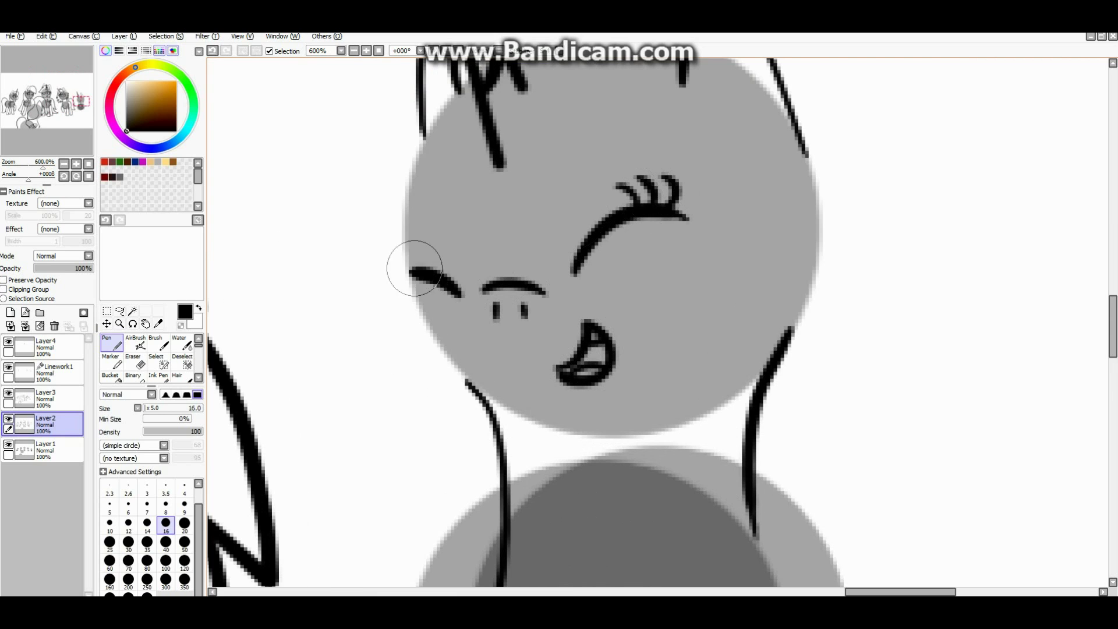
- Draw the fifth pony's chest and body outline, closing the chest curve and adding the back, rump and belly
scroll(457, 344, "down", 2)
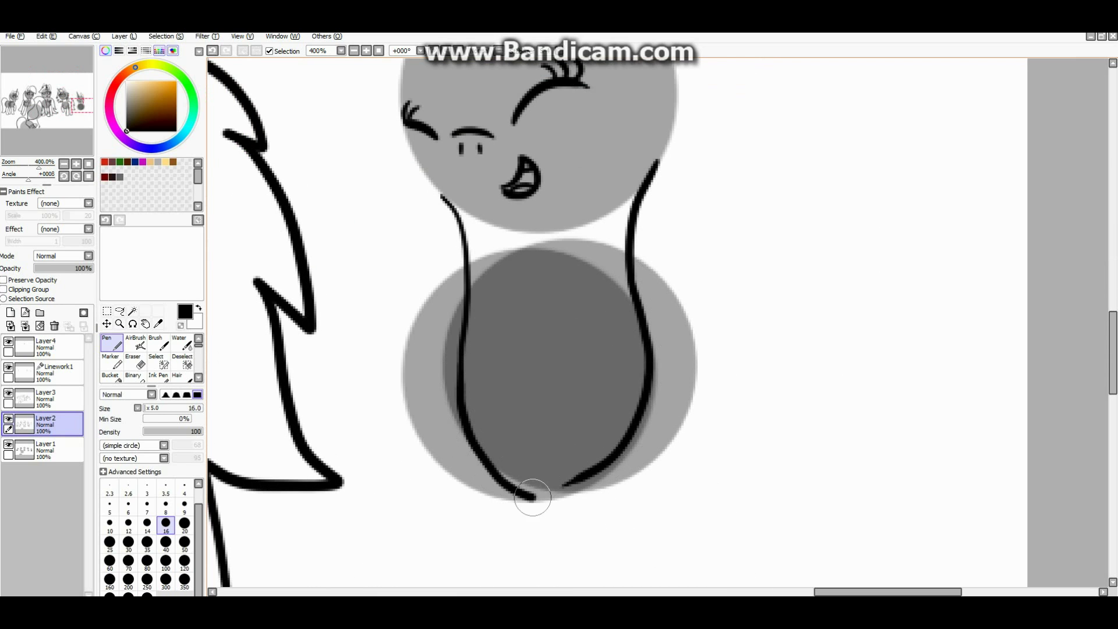
scroll(534, 499, "up", 2)
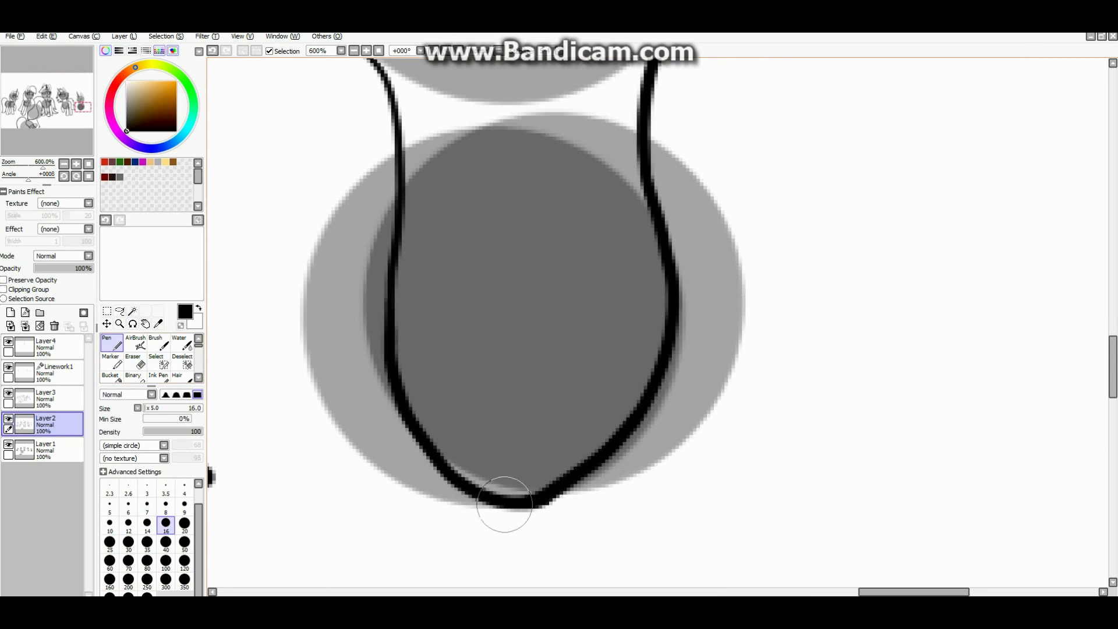
scroll(643, 151, "down", 4)
scroll(594, 332, "up", 1)
scroll(617, 349, "down", 1)
scroll(617, 349, "up", 1)
scroll(621, 337, "down", 2)
left_click_drag(478, 414, 685, 408)
- Outline the fifth pony's head along its circle at brush size 14, redrawing the chin curve until it fits
scroll(693, 384, "up", 2)
scroll(417, 295, "down", 2)
scroll(376, 125, "up", 2)
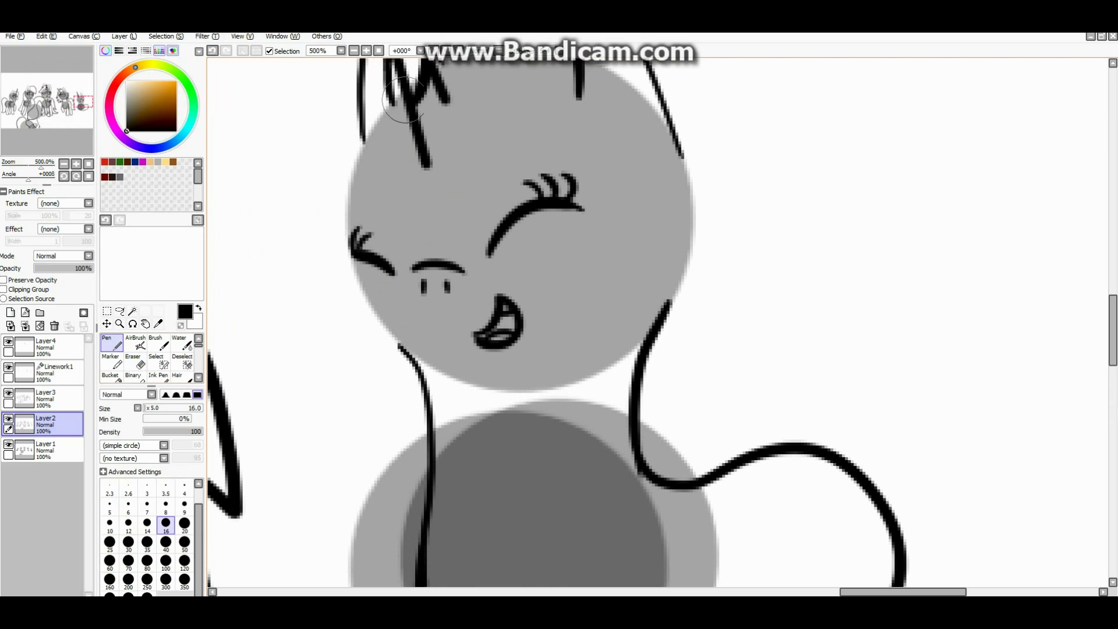
key("ctrl+z")
mouse_move(384, 327)
left_mouse_down()
mouse_move(353, 174)
mouse_move(416, 78)
left_mouse_up()
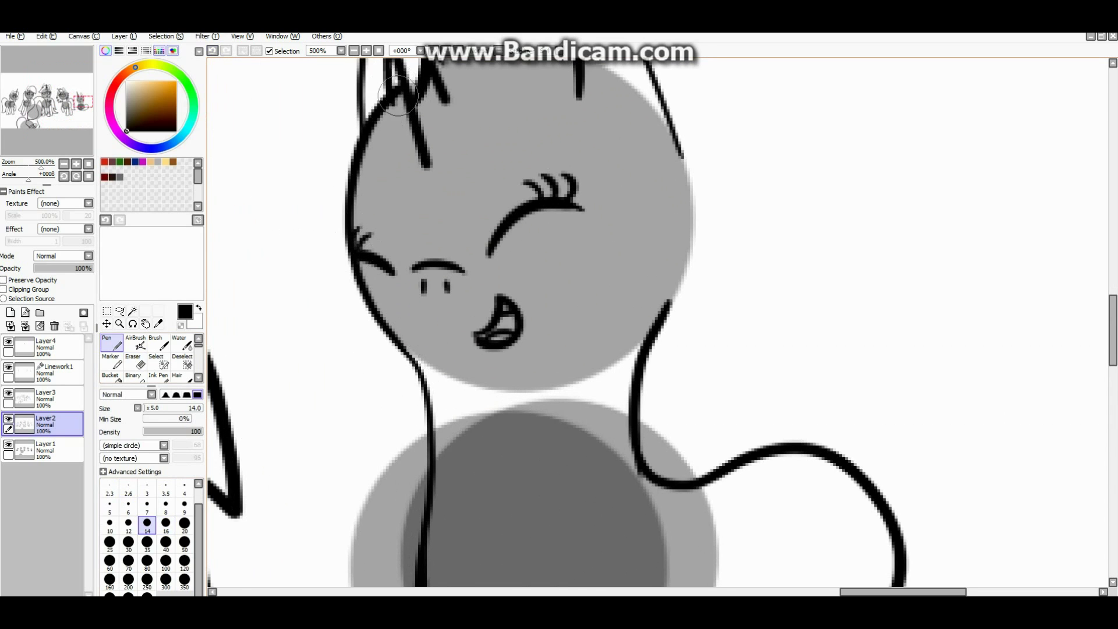
scroll(499, 157, "down", 1)
scroll(500, 157, "up", 2)
left_click_drag(521, 151, 444, 362)
mouse_move(288, 317)
left_mouse_down()
mouse_move(450, 375)
mouse_move(600, 305)
left_mouse_up()
key("ctrl+z")
key("ctrl+z")
left_click_drag(314, 349, 641, 268)
key("ctrl+z")
mouse_move(297, 326)
left_mouse_down()
mouse_move(502, 368)
mouse_move(626, 275)
left_mouse_up()
- Add the fifth pony's chest tuft and draw its near hind leg and two front legs, redrawing the front legs with one raised
scroll(626, 274, "down", 4)
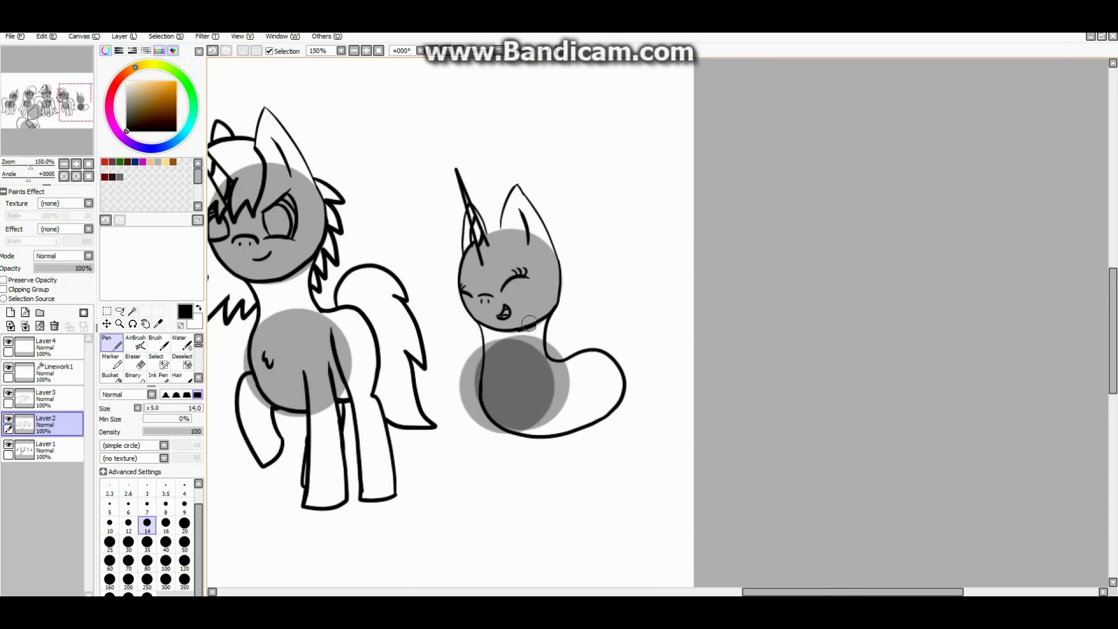
scroll(515, 280, "up", 3)
scroll(485, 291, "down", 3)
scroll(531, 496, "down", 2)
scroll(532, 495, "up", 3)
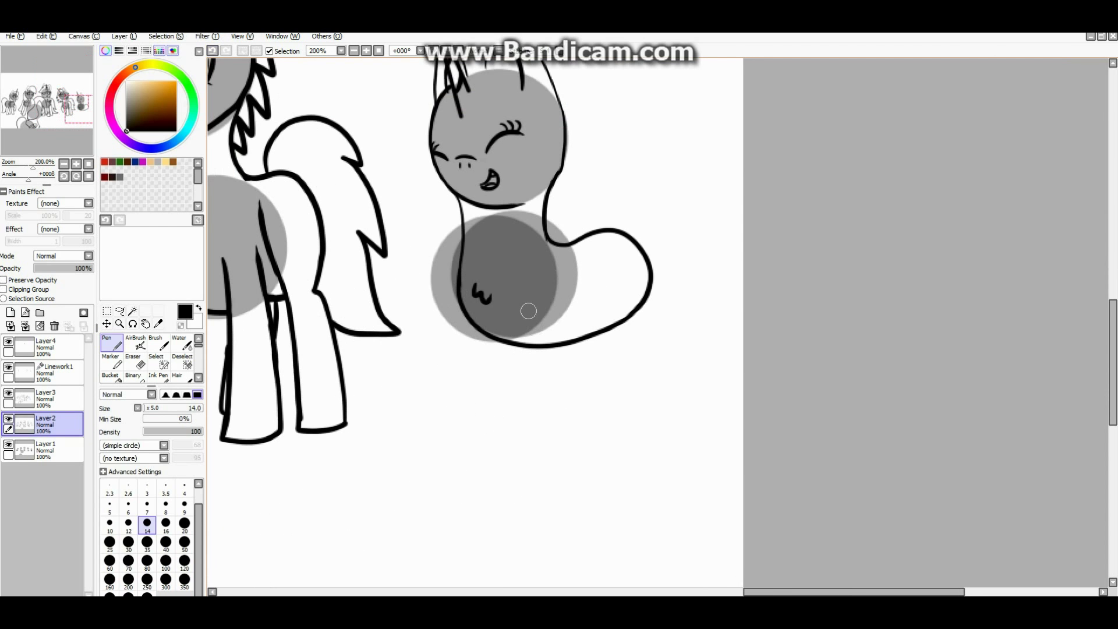
key("ctrl+z")
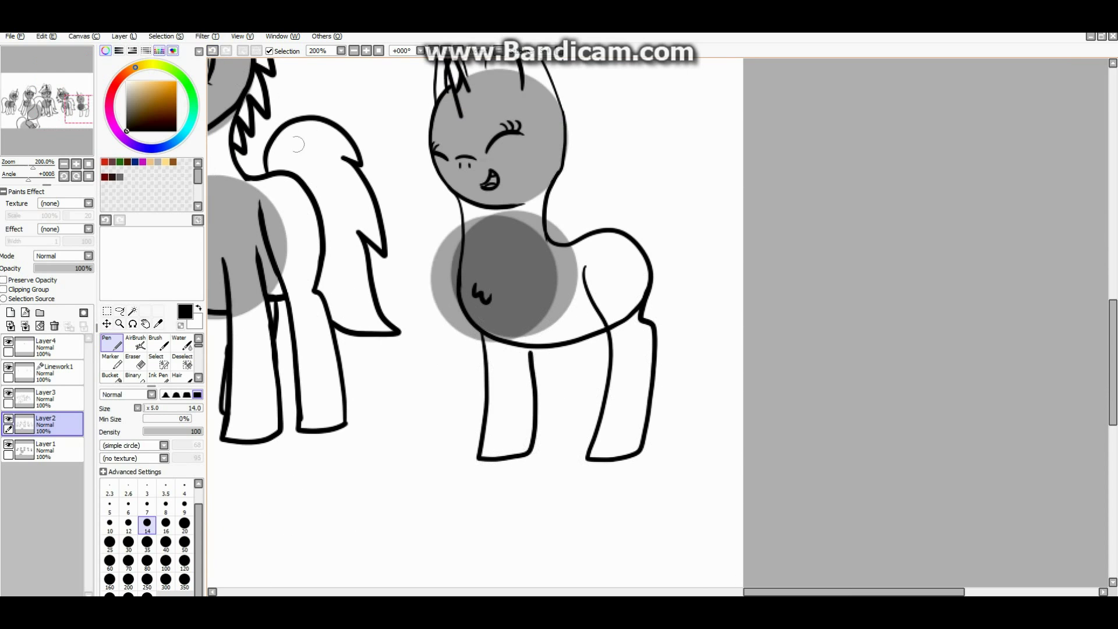
key("ctrl+z")
left_click_drag(516, 296, 513, 414)
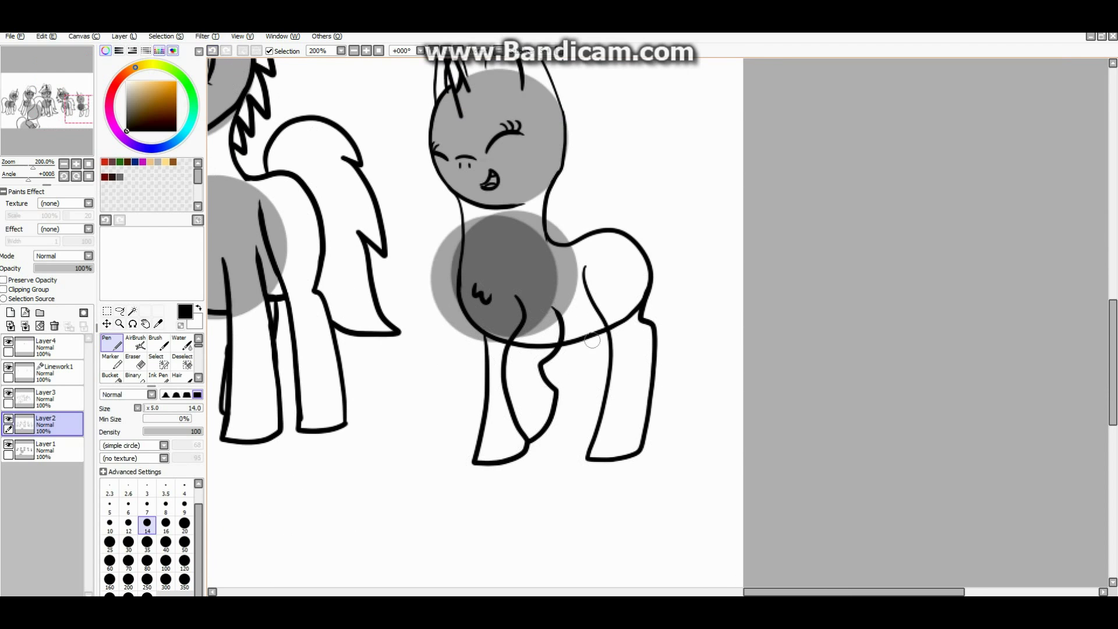
- Add the fifth pony's far hind leg and erase the belly line where it crosses the front and hind legs
key("e")
scroll(528, 344, "up", 4)
left_click_drag(495, 349, 606, 344)
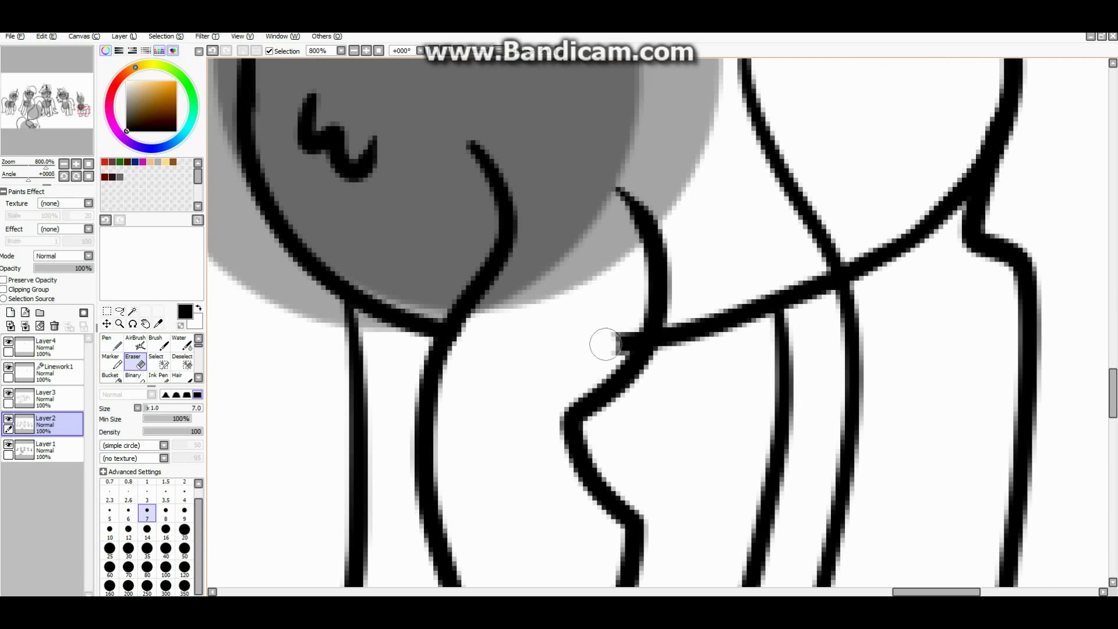
left_click_drag(845, 272, 947, 193)
scroll(982, 122, "down", 7)
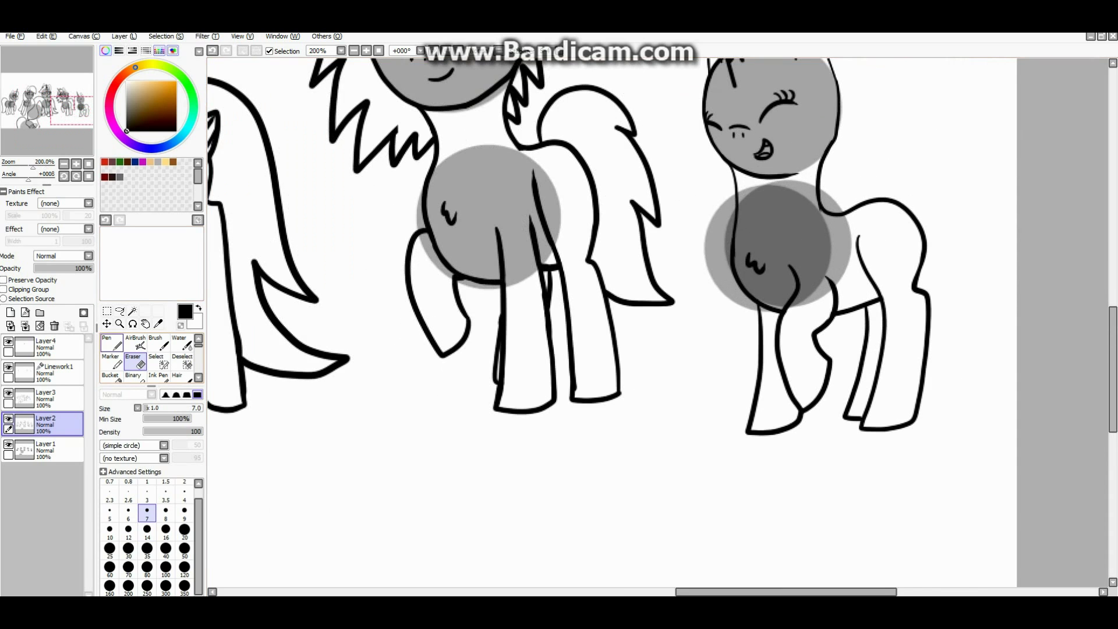
- On Layer3, draw the fifth pony's wavy forelock around the horn and its wavy mane falling down the back of the neck
scroll(640, 262, "up", 3)
key("n")
left_click(8, 444)
left_click(8, 443)
left_click(47, 398)
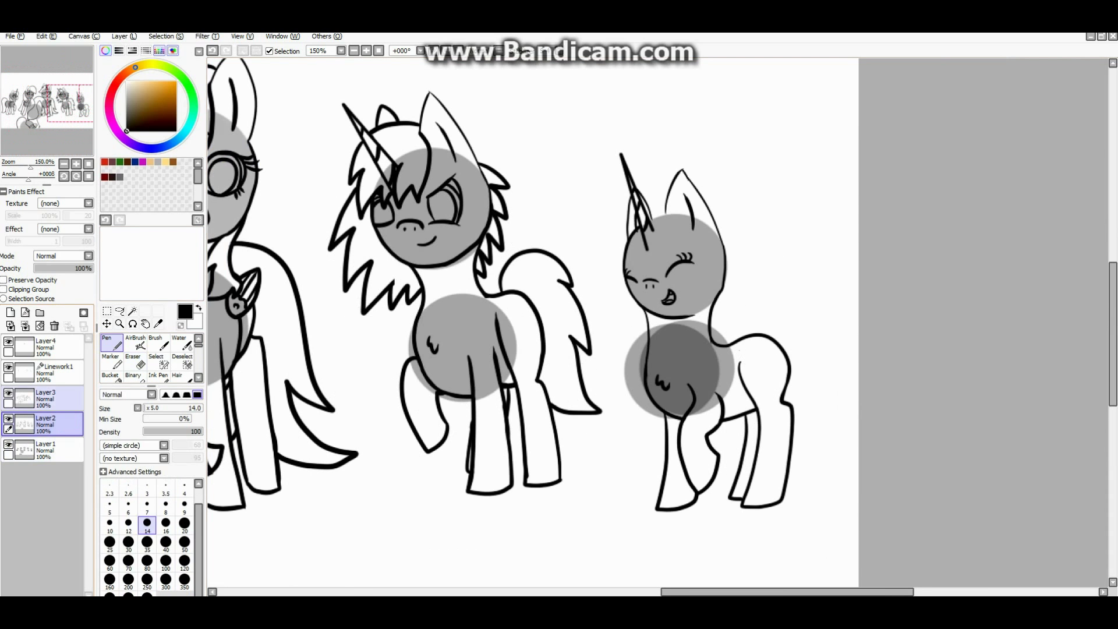
scroll(693, 184, "up", 2)
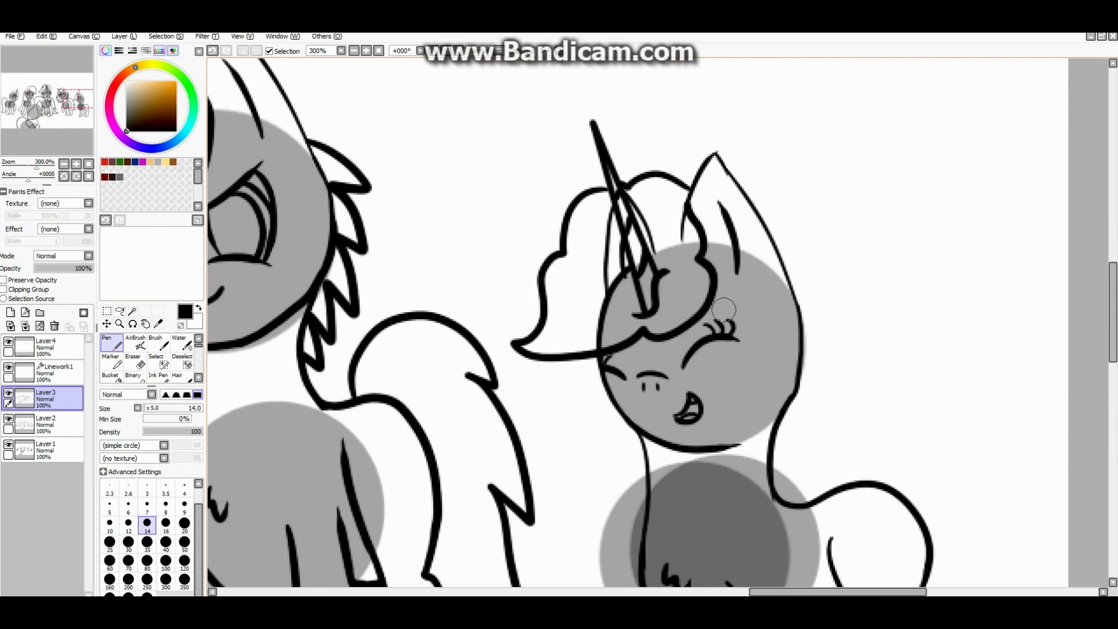
scroll(713, 319, "up", 1)
left_click_drag(837, 192, 750, 432)
mouse_move(765, 476)
left_mouse_down()
mouse_move(887, 357)
mouse_move(860, 172)
left_mouse_up()
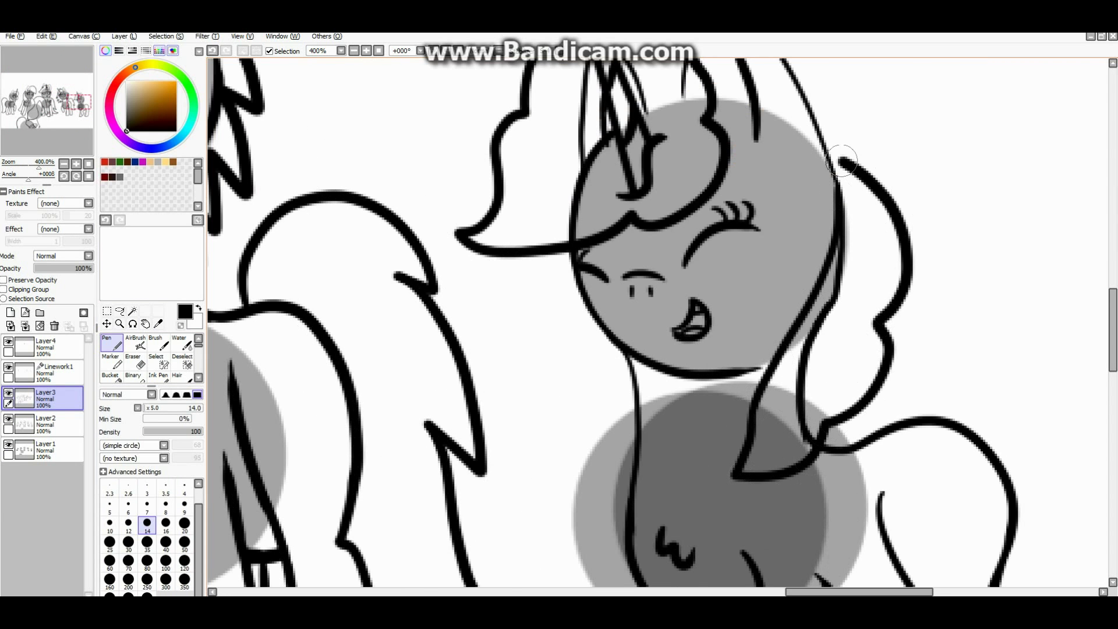
- On Layer2, erase the fifth pony's neck line where the back mane covers it
key("e")
scroll(649, 449, "up", 1)
left_click(46, 424)
left_click_drag(715, 466, 768, 249)
scroll(704, 201, "down", 5)
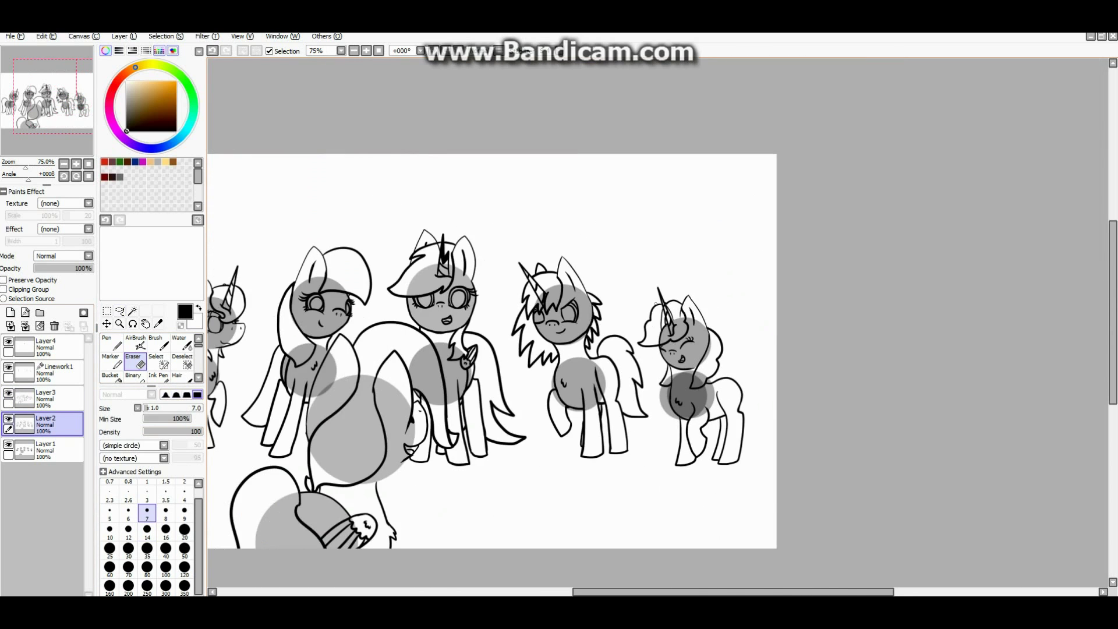
- With eraser size 9, erase the fifth pony's head outline and far-ear lines that run under the forelock
scroll(687, 250, "up", 6)
left_click(184, 512)
mouse_move(483, 547)
left_mouse_down()
mouse_move(554, 369)
mouse_move(514, 248)
left_mouse_up()
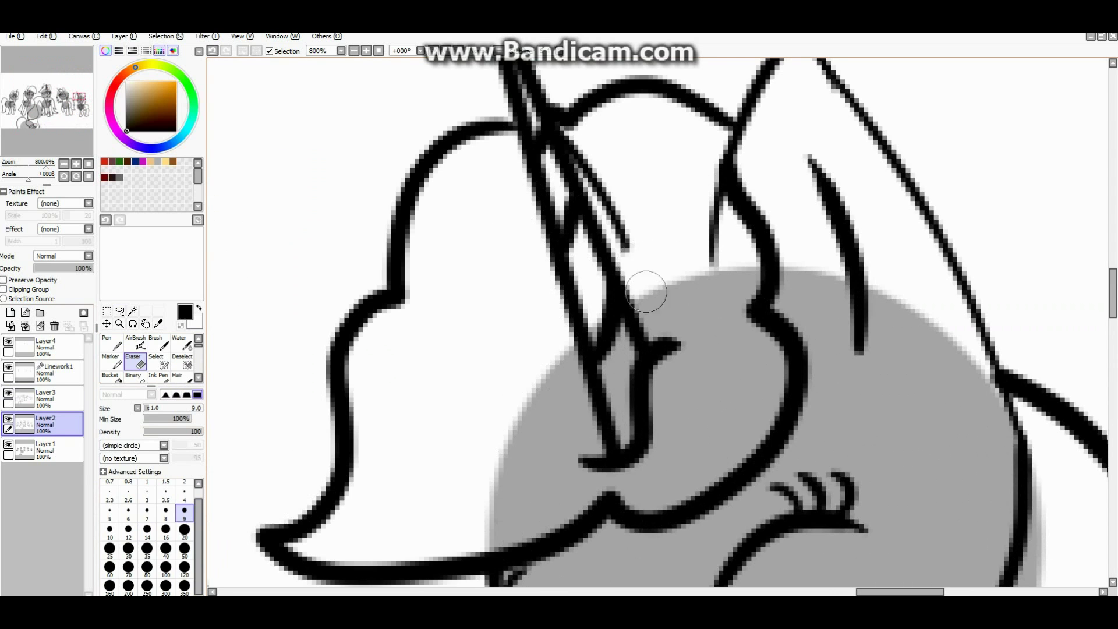
left_click_drag(576, 140, 626, 244)
scroll(711, 267, "down", 4)
- On Layer3, draw the fifth pony's mane strand in front of the neck and its full wavy tail
key("n")
scroll(784, 364, "up", 2)
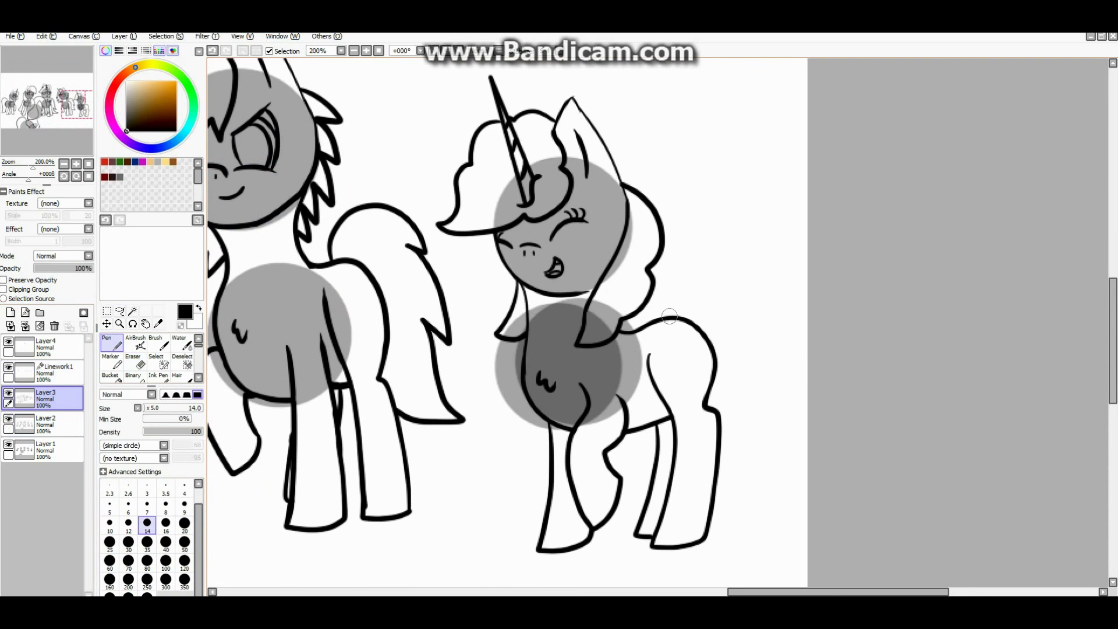
scroll(725, 483, "up", 2)
scroll(691, 456, "down", 4)
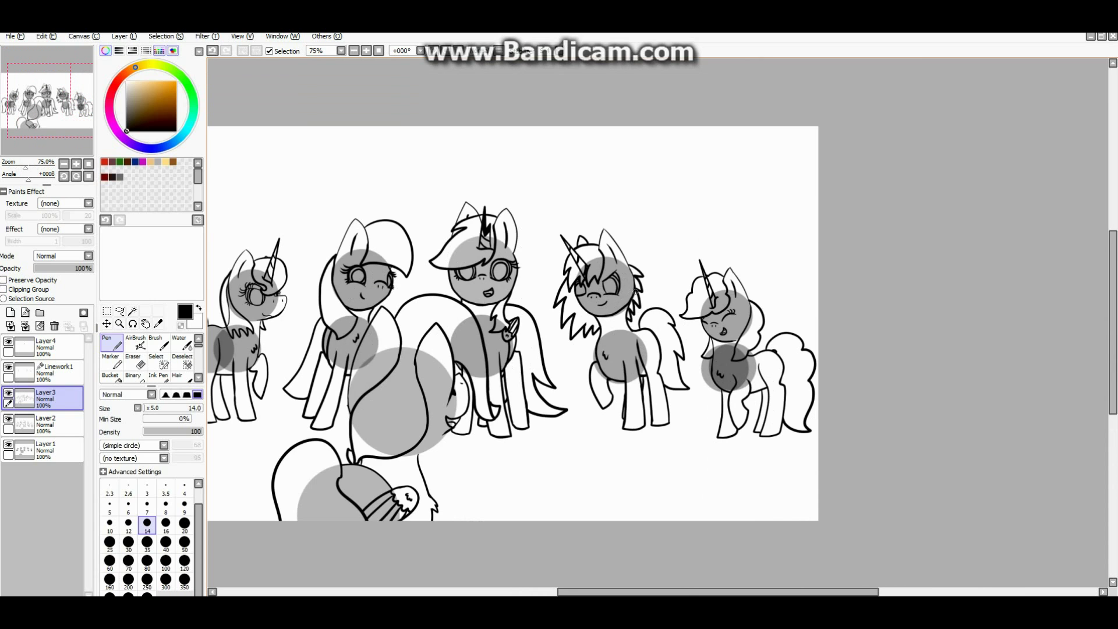
- Hide the circle guides on Layer1 and erase leftover overlapping lines in the line art
scroll(637, 291, "down", 1)
left_click(45, 424)
left_click(8, 445)
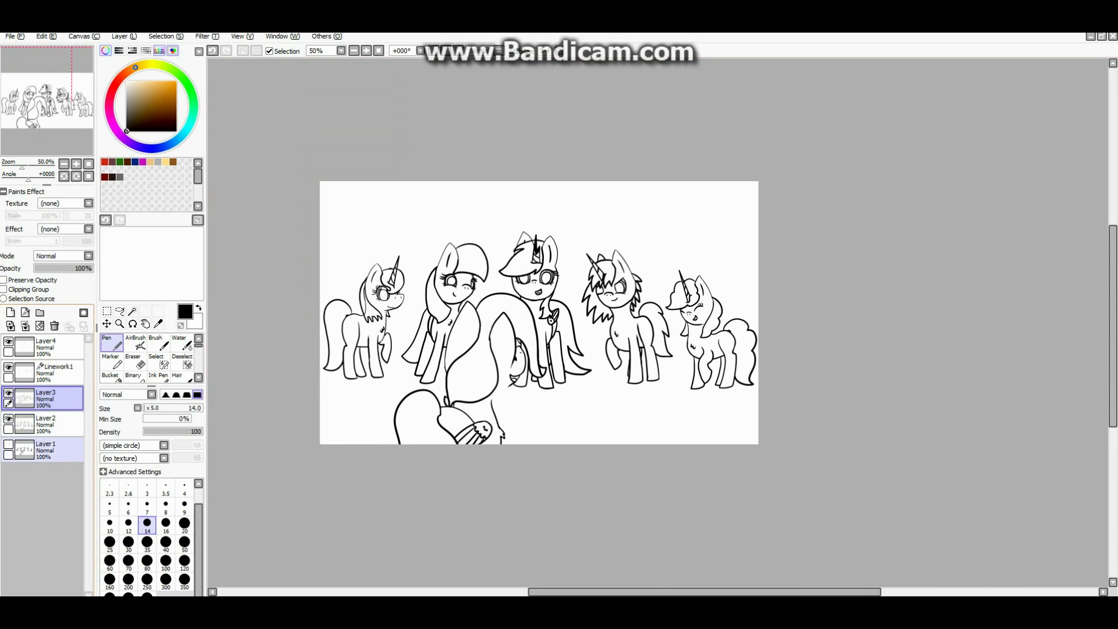
scroll(524, 279, "up", 5)
key("e")
left_click_drag(332, 302, 319, 199)
scroll(319, 199, "down", 4)
scroll(408, 291, "down", 1)
scroll(522, 533, "up", 3)
- Show the Layer1 guides, draw the foreground pony's jaw line from the mouth to the neck on Layer2, and hide the guides
left_click(8, 445)
key("n")
scroll(522, 532, "up", 3)
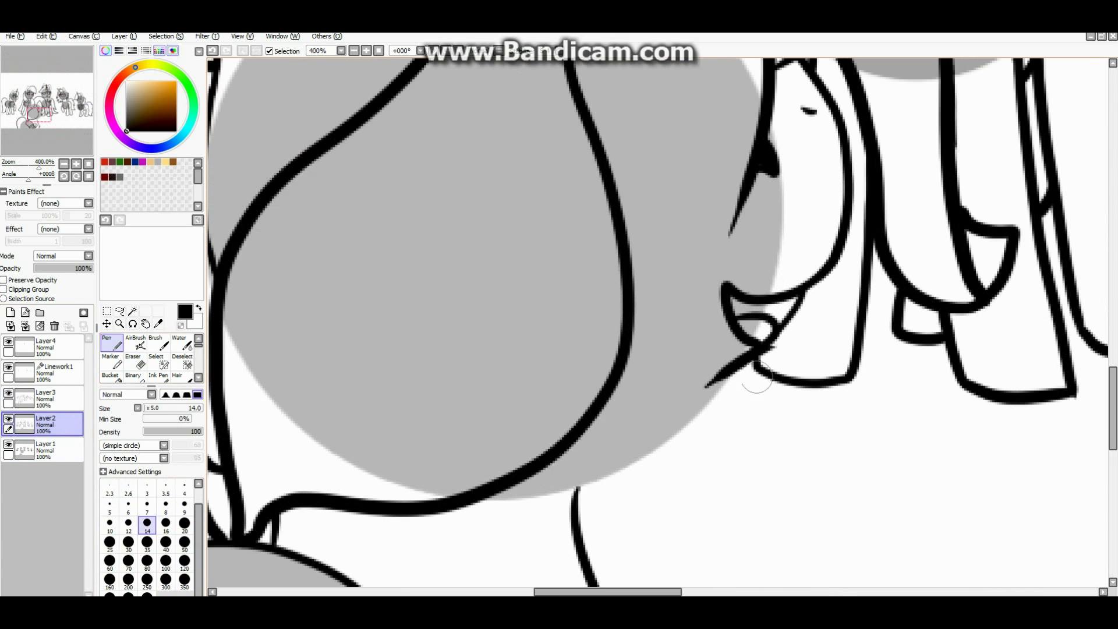
left_click_drag(754, 352, 591, 469)
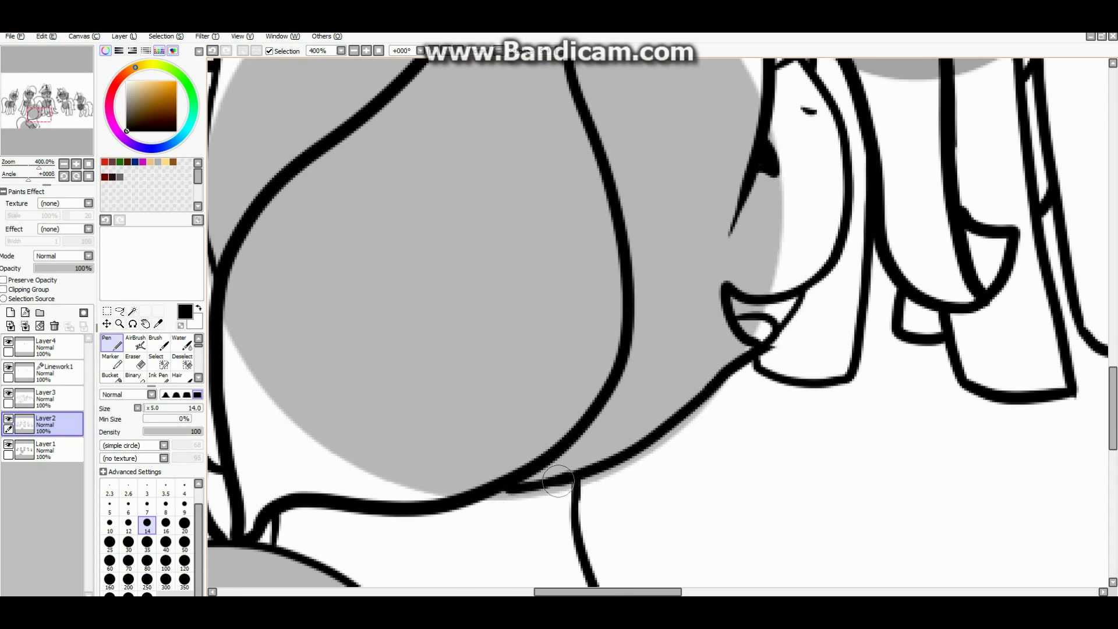
scroll(555, 278, "down", 5)
left_click(8, 445)
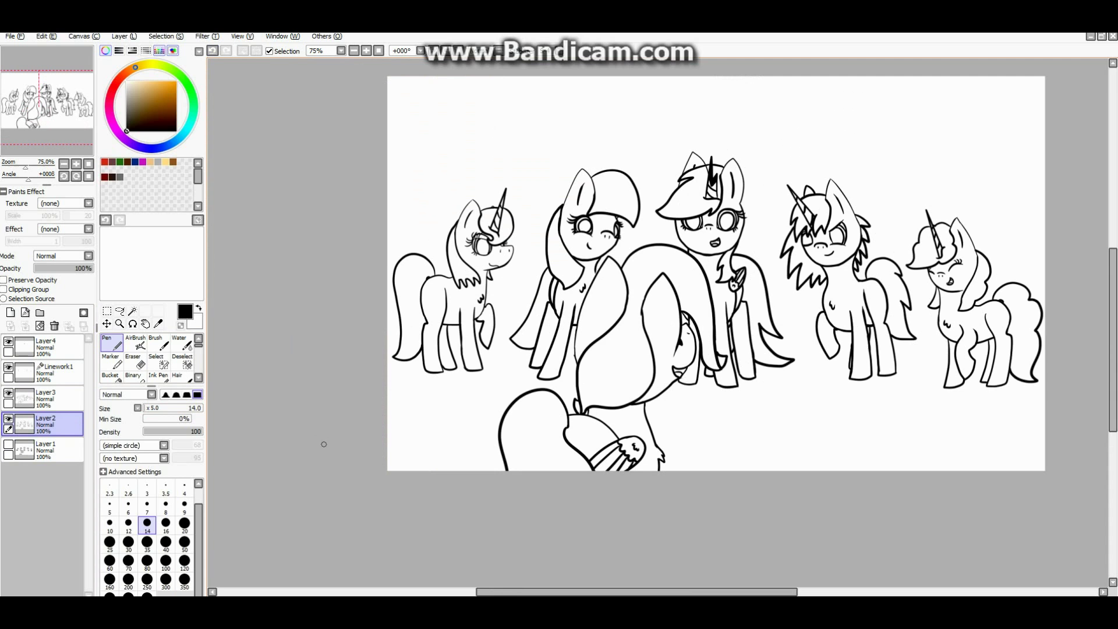
- Merge the line art layers into Layer2 and clean up stray edges around the third pony's horn with eraser size 3
key("e")
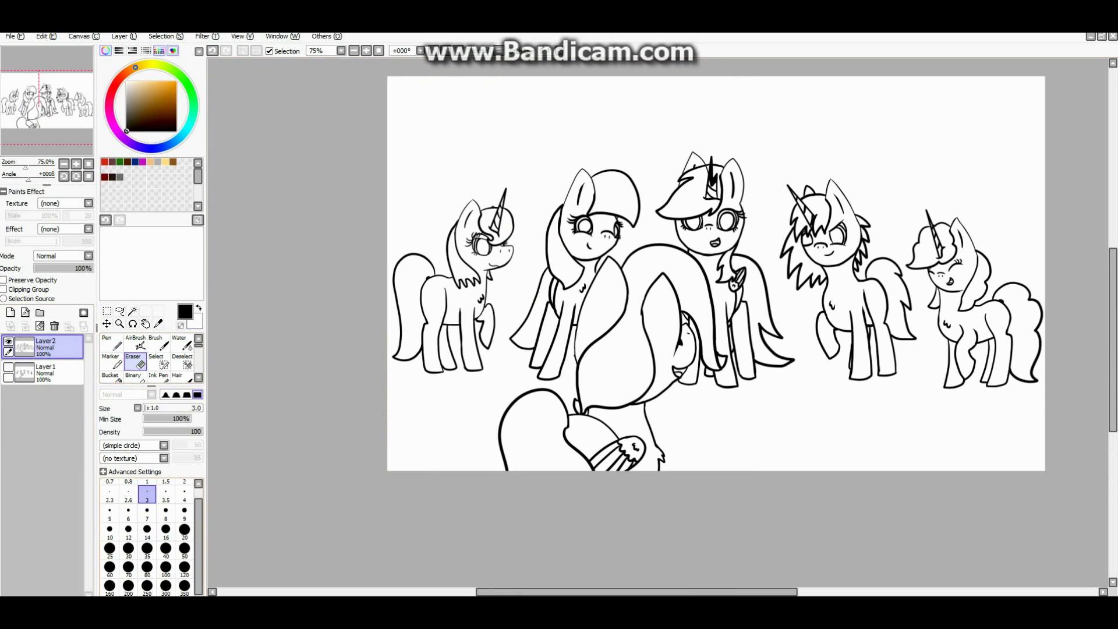
scroll(490, 227, "up", 8)
scroll(633, 221, "down", 6)
scroll(627, 401, "up", 6)
scroll(518, 284, "down", 6)
scroll(609, 286, "up", 6)
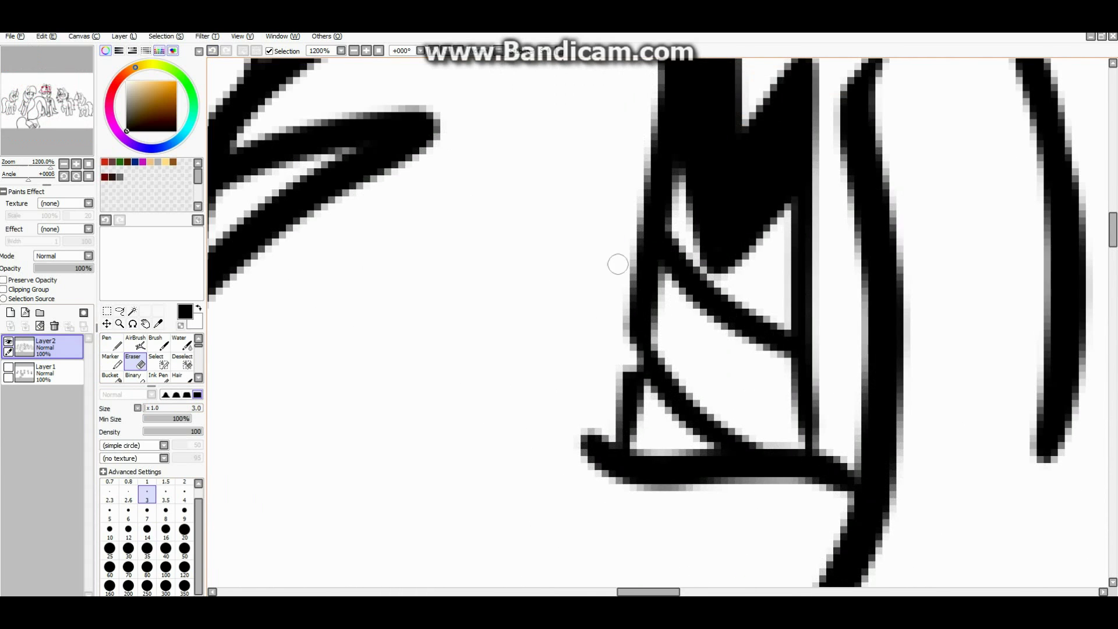
scroll(823, 370, "down", 6)
- Erase the stray line bits around the horns of the fourth and fifth ponies
scroll(846, 352, "up", 5)
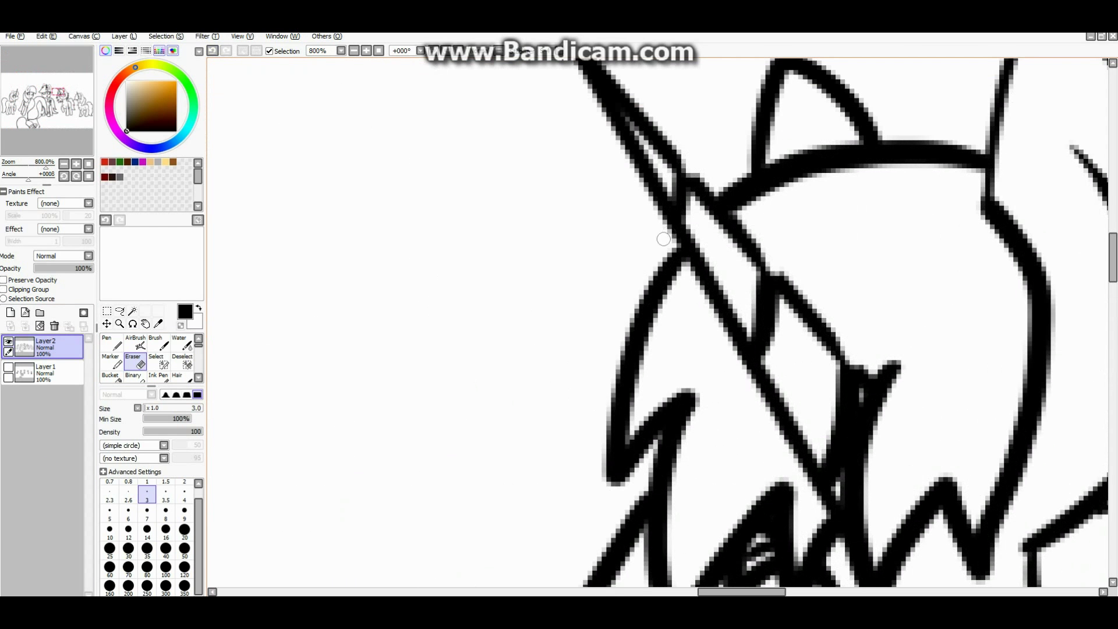
scroll(785, 343, "down", 6)
scroll(682, 486, "up", 6)
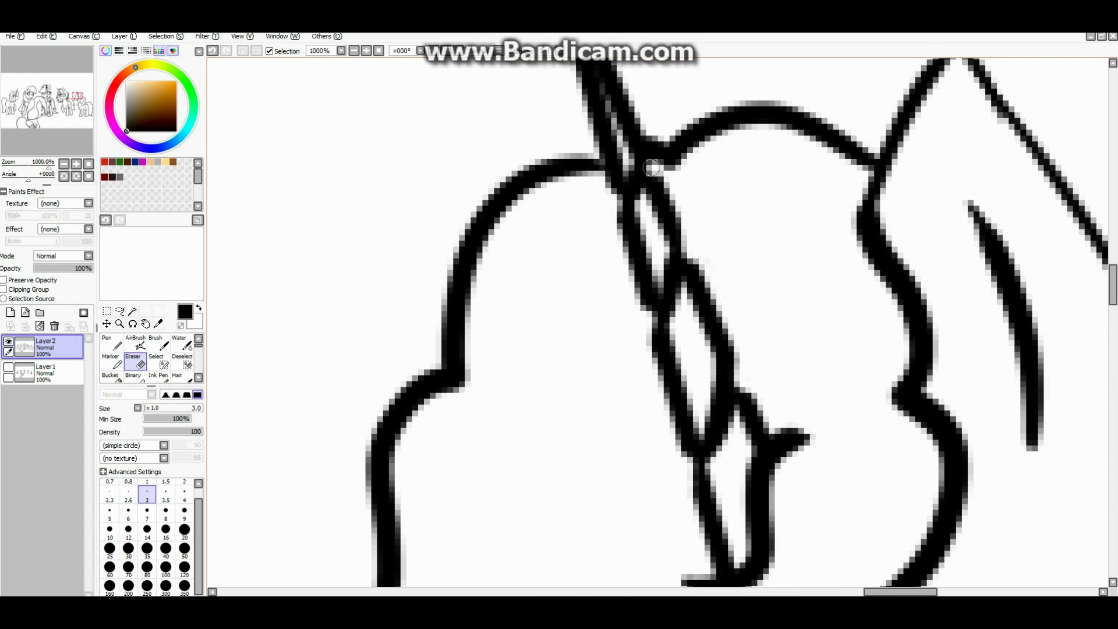
scroll(655, 169, "down", 8)
- Lasso the fifth pony and the first pony in turn and move each slightly upward on the canvas
key("l")
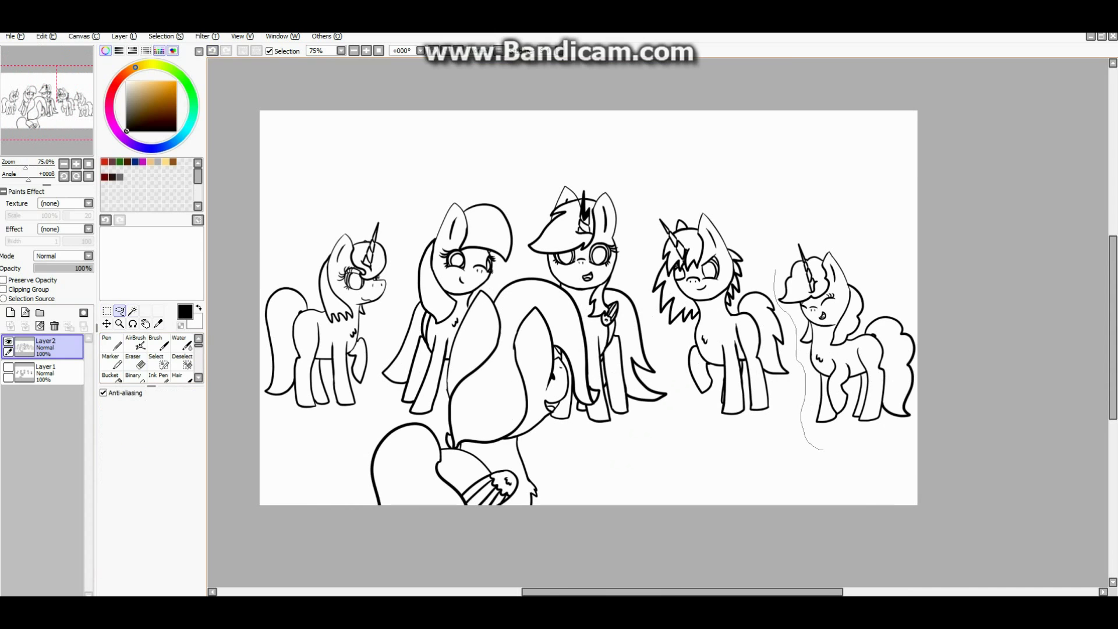
left_click_drag(844, 349, 841, 334)
key("ctrl+d")
mouse_move(264, 402)
left_mouse_down()
mouse_move(284, 427)
mouse_move(388, 326)
mouse_move(334, 304)
left_mouse_up()
key("v")
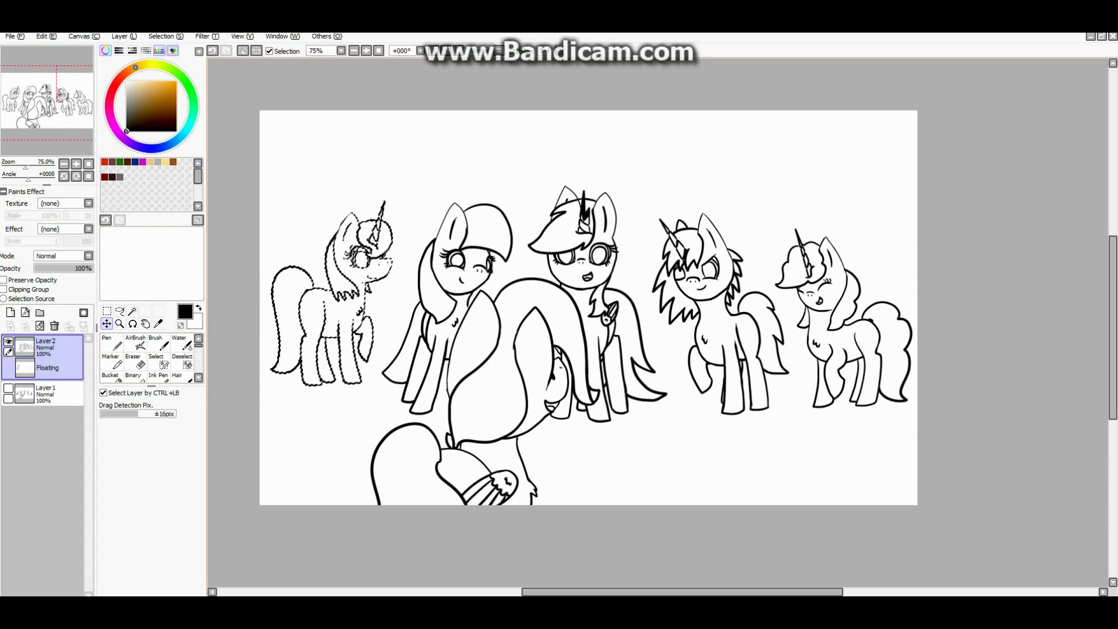
key("ctrl+d")
- On a new layer, draw the lower and upper curved edges of a banner above the ponies
key("n")
scroll(456, 324, "up", 4)
scroll(457, 324, "down", 4)
scroll(456, 325, "up", 5)
scroll(521, 321, "down", 5)
scroll(521, 321, "down", 4)
key("ctrl+shift+n")
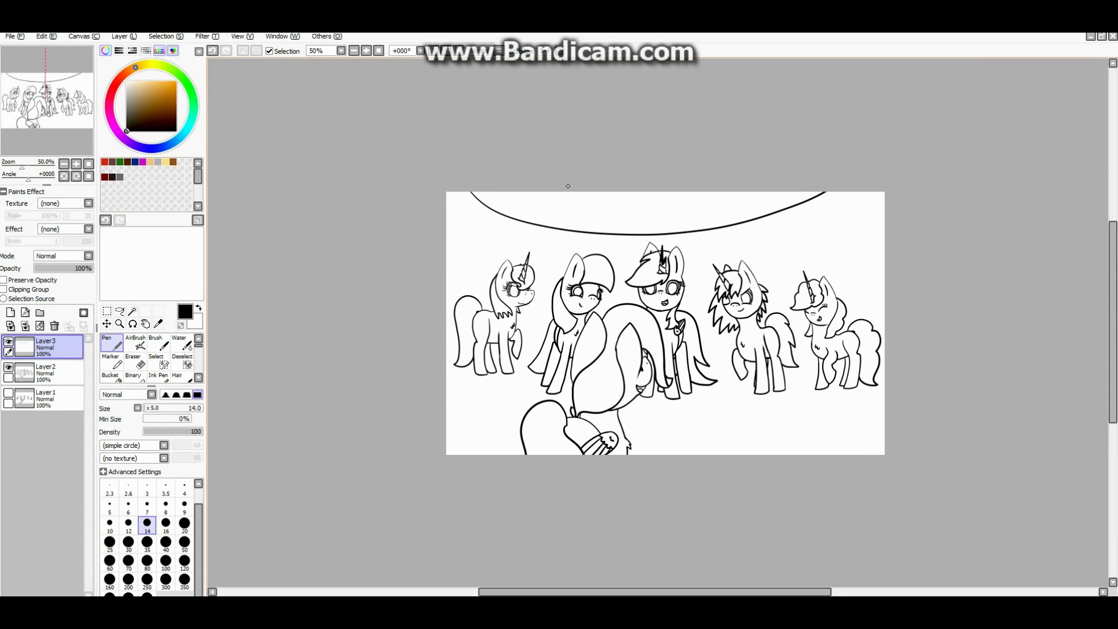
scroll(527, 204, "up", 4)
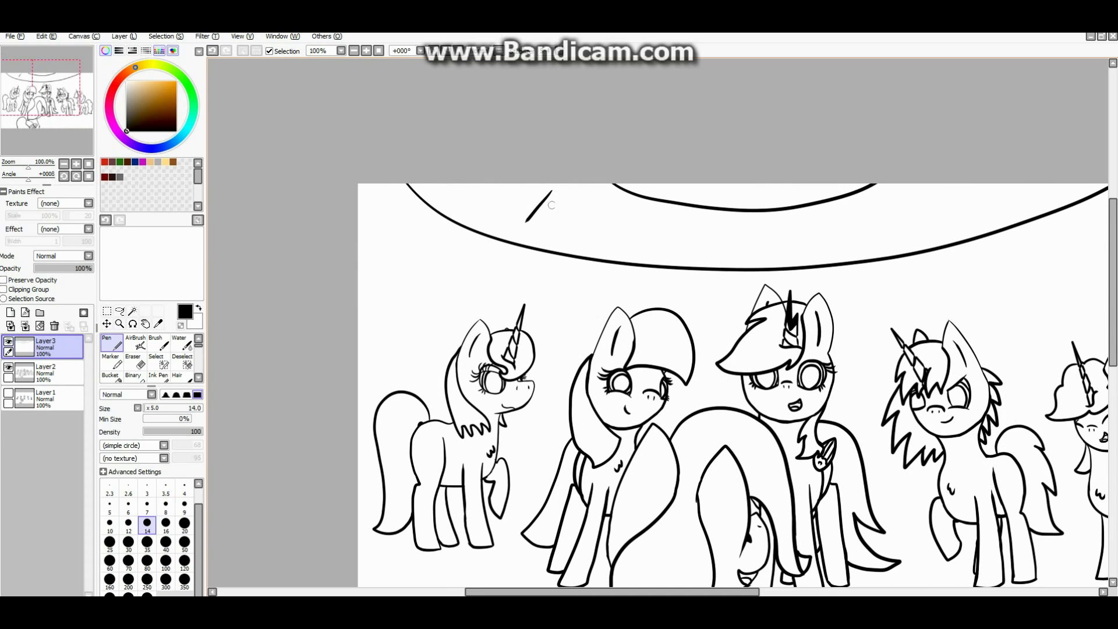
- On another new layer, handwrite "Happy birthday" and the recipient's name with an exclamation mark across the banner
key("ctrl+shift+n")
left_click_drag(547, 198, 522, 227)
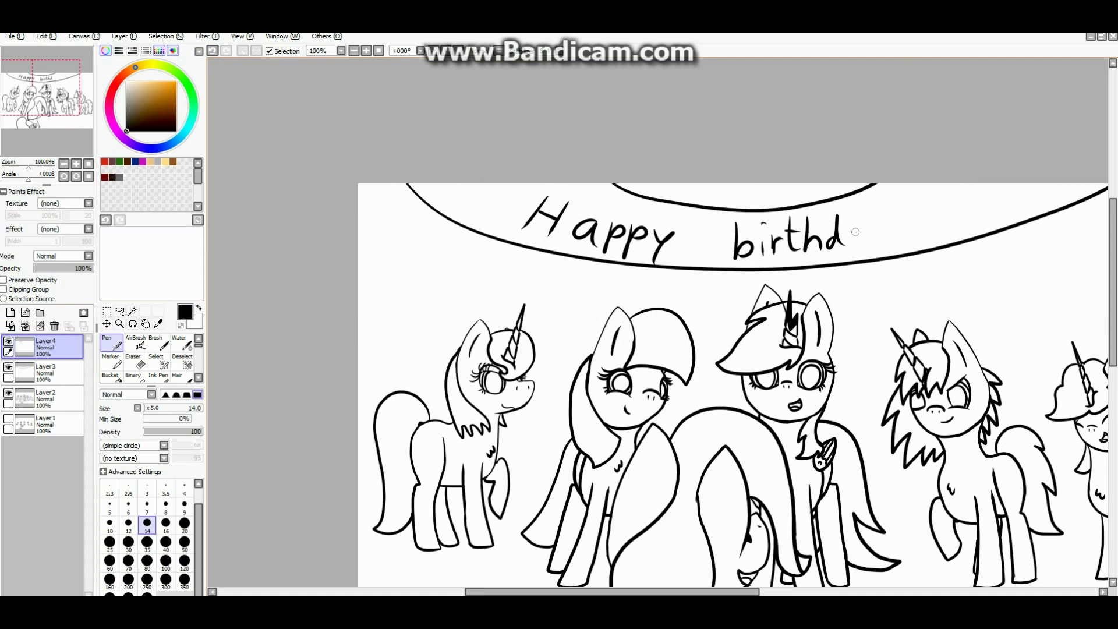
scroll(790, 303, "down", 4)
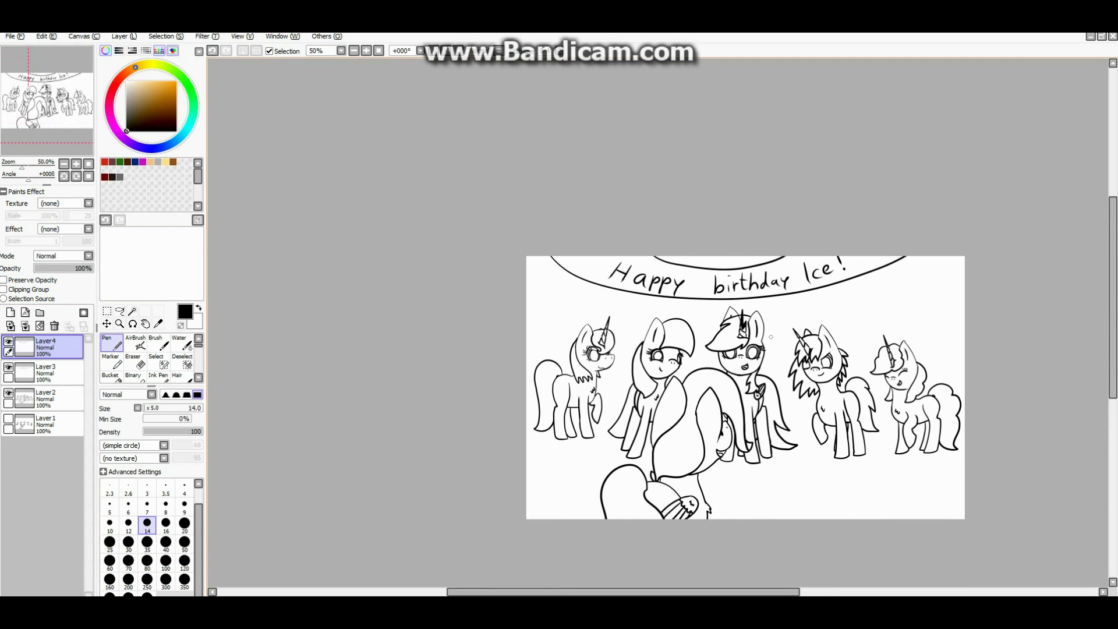
- Select the first pony's body, head, legs and horn segments on the Layer2 line art with the Magic Wand
key("w")
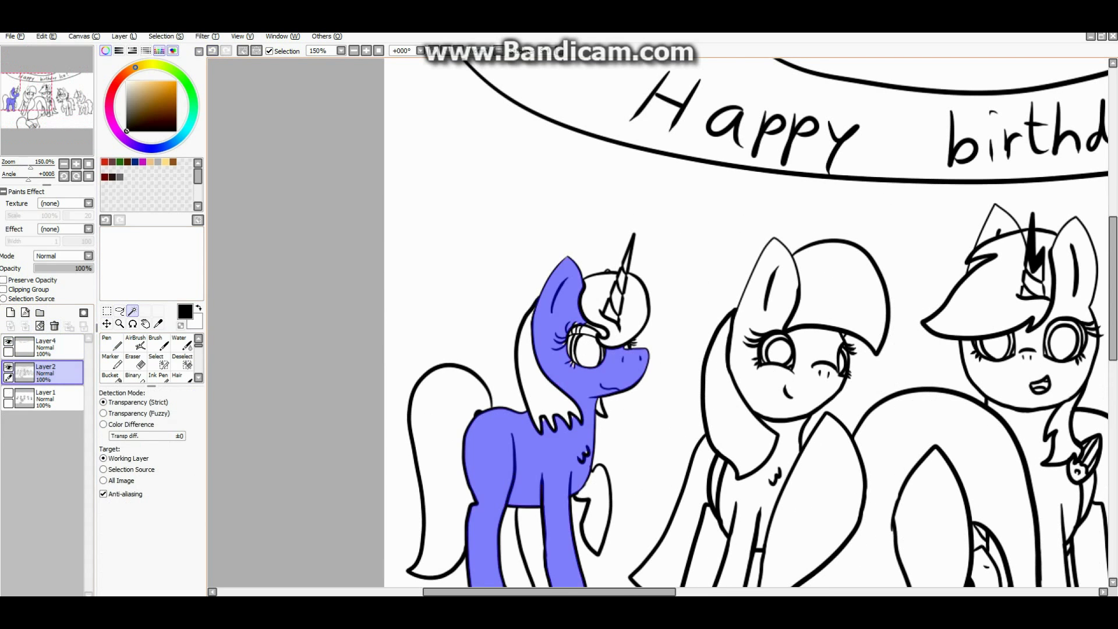
scroll(658, 326, "down", 2)
scroll(611, 349, "up", 6)
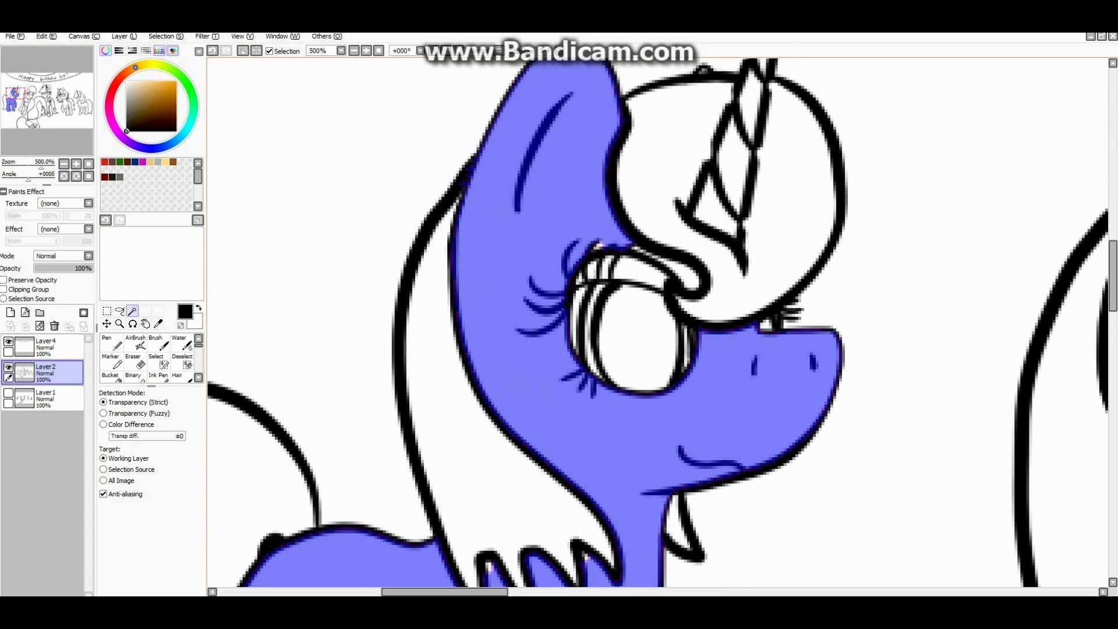
scroll(658, 326, "up", 3)
left_click(728, 279)
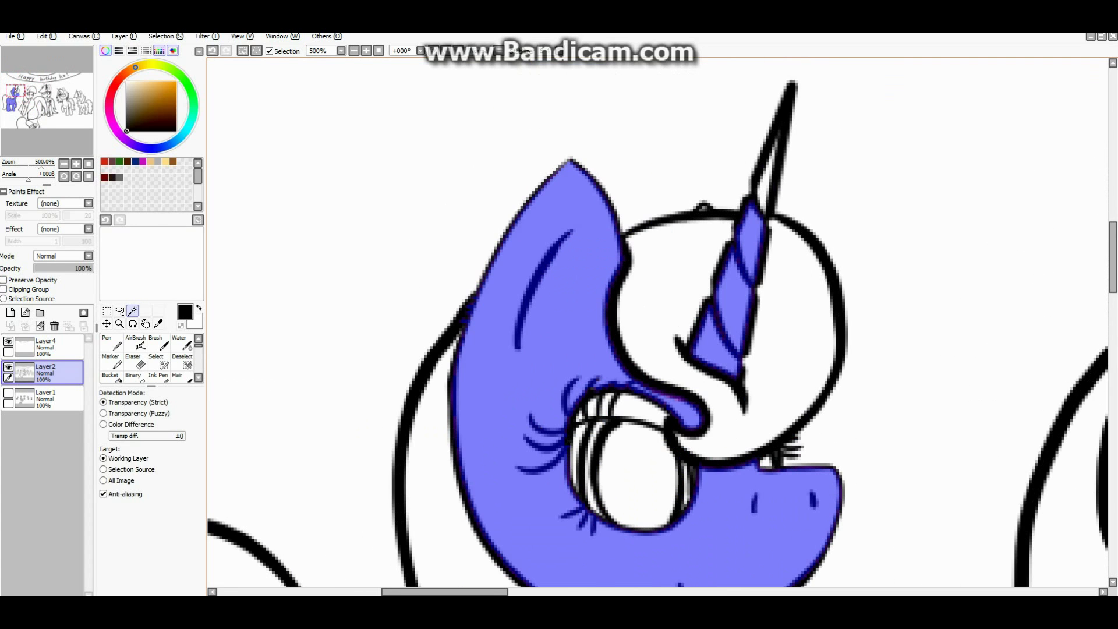
scroll(658, 326, "down", 2)
scroll(658, 327, "down", 3)
scroll(658, 326, "down", 2)
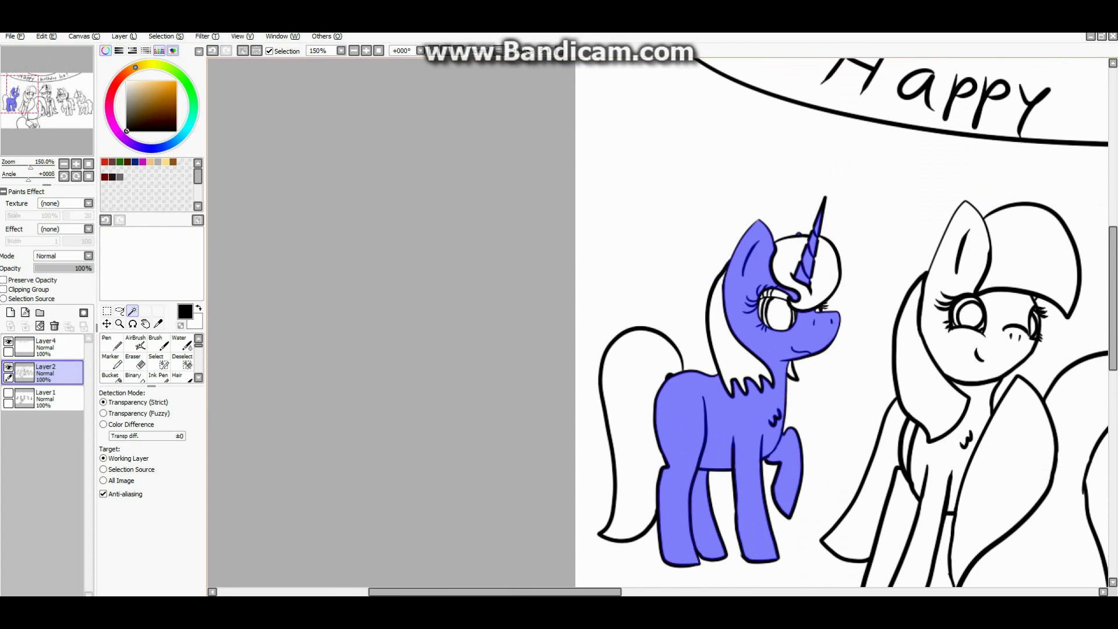
- Create a new layer beneath the line art and fill the selected pony body with dark blue using a large Pen
key("n")
left_click(10, 313)
left_click_drag(43, 373, 44, 399)
key("ctrl+Tab")
left_click(648, 324, "alt")
key("ctrl+Tab")
left_click(146, 560)
mouse_move(687, 407)
left_mouse_down()
mouse_move(696, 527)
mouse_move(823, 162)
left_mouse_up()
- Paint lighter blue highlights on the blue pony's legs, chest, neck, muzzle, ear, horn and cheek with a size 14 Pen
left_click(158, 89)
left_click(146, 523)
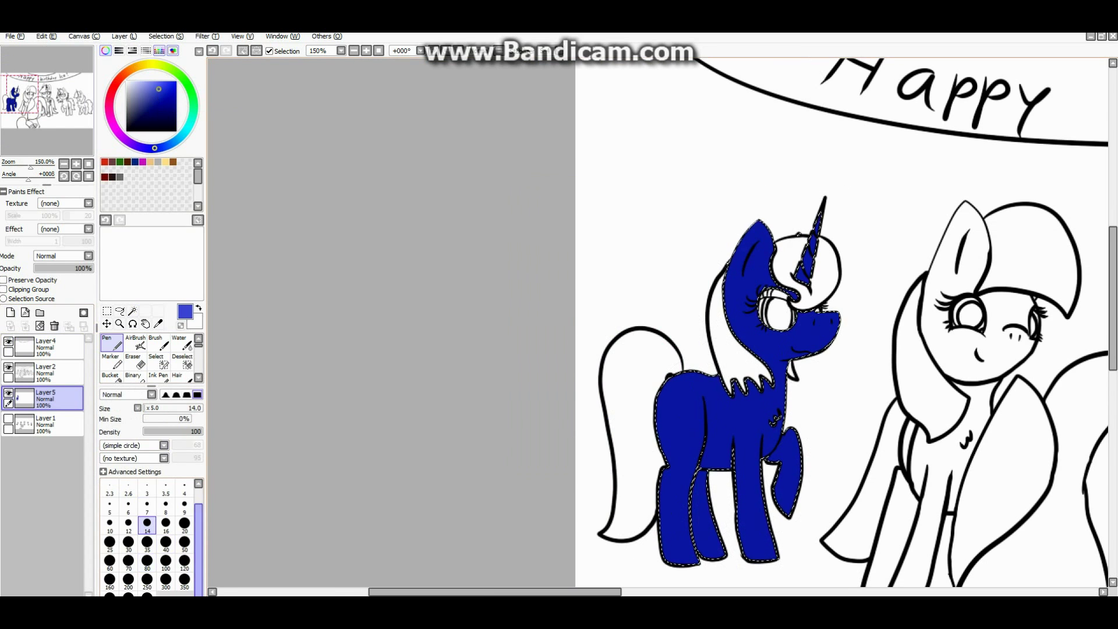
scroll(691, 569, "up", 3)
mouse_move(670, 563)
left_mouse_down()
mouse_move(659, 457)
mouse_move(695, 257)
mouse_move(699, 119)
left_mouse_up()
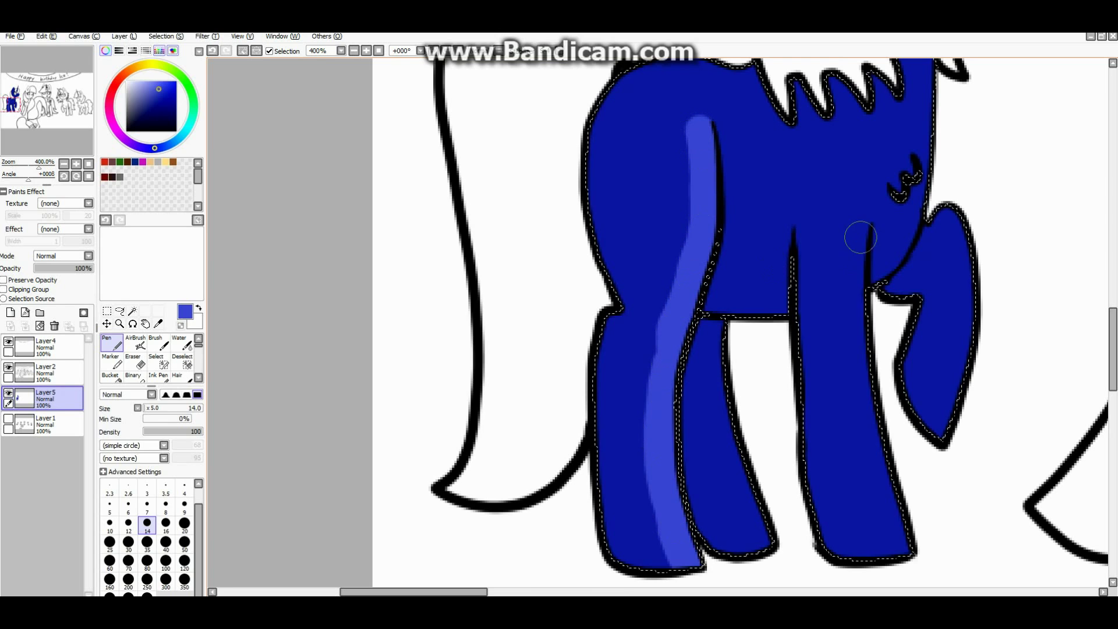
mouse_move(857, 224)
left_mouse_down()
mouse_move(854, 305)
mouse_move(911, 553)
left_mouse_up()
left_click_drag(873, 279, 908, 212)
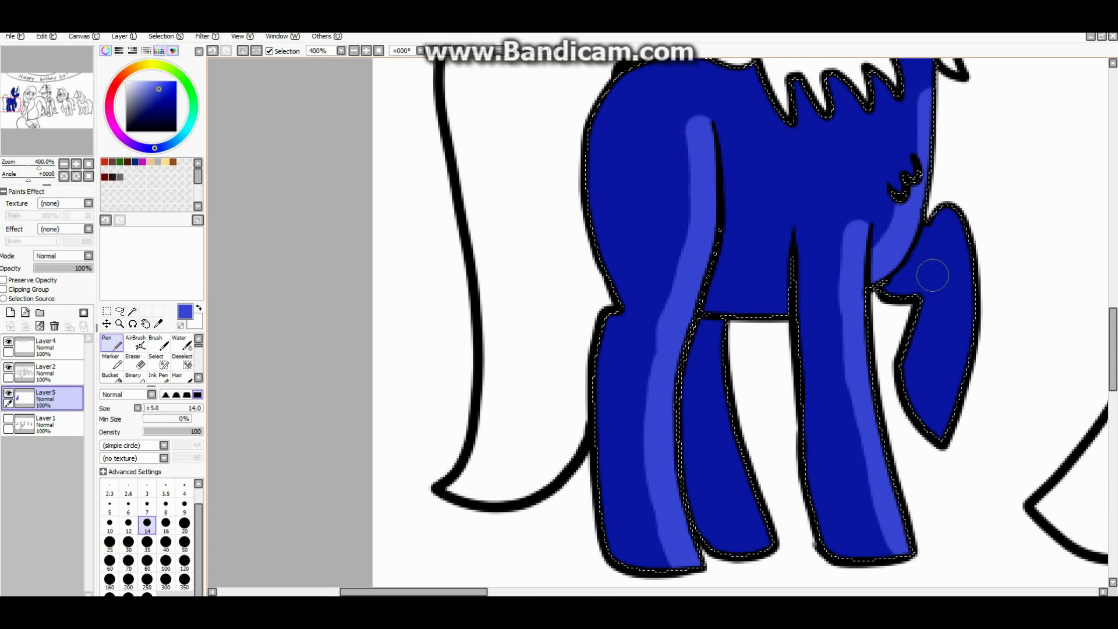
scroll(933, 140, "down", 3)
scroll(862, 256, "up", 4)
mouse_move(833, 259)
left_mouse_down()
mouse_move(908, 262)
mouse_move(873, 263)
left_mouse_up()
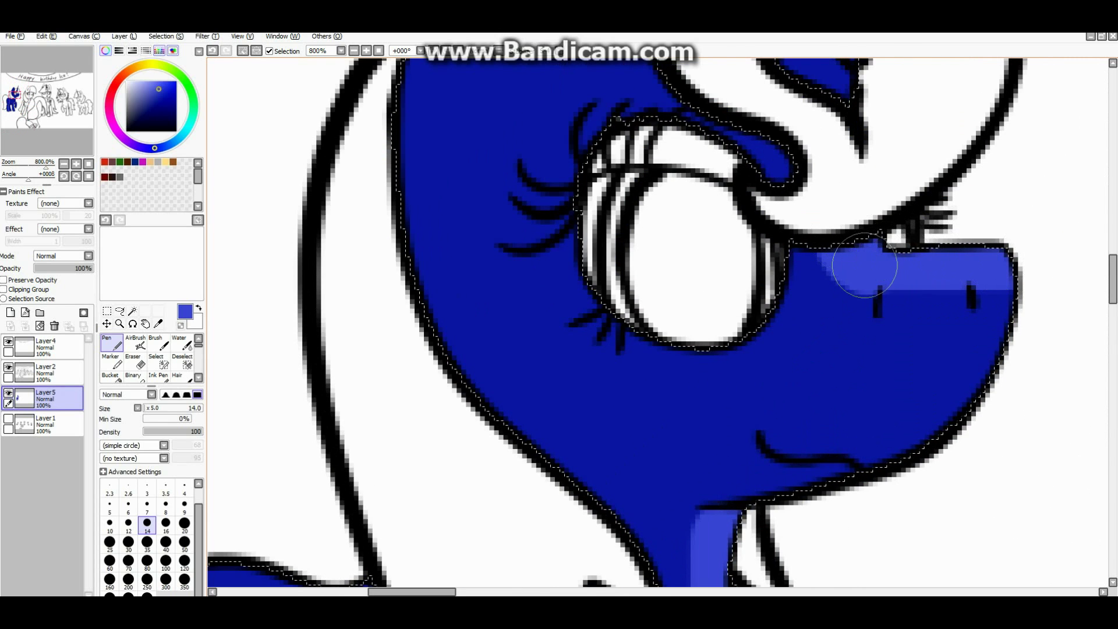
scroll(874, 263, "down", 3)
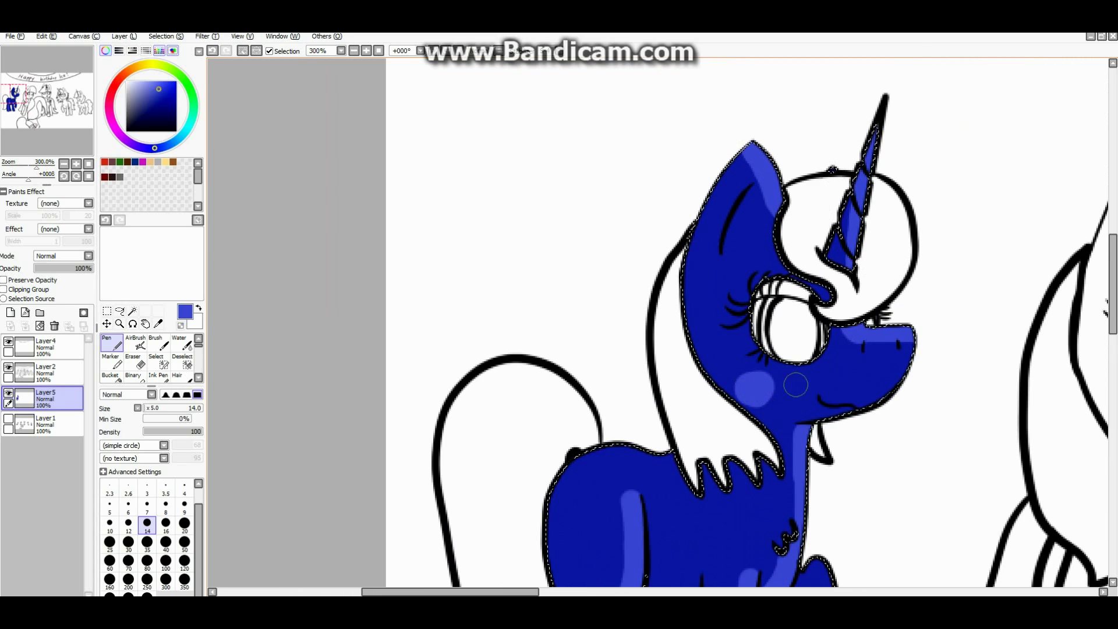
- Soften the lighter blue highlights on the body and head with the Blur brush, reducing its size for small areas
scroll(670, 456, "down", 2)
key("b")
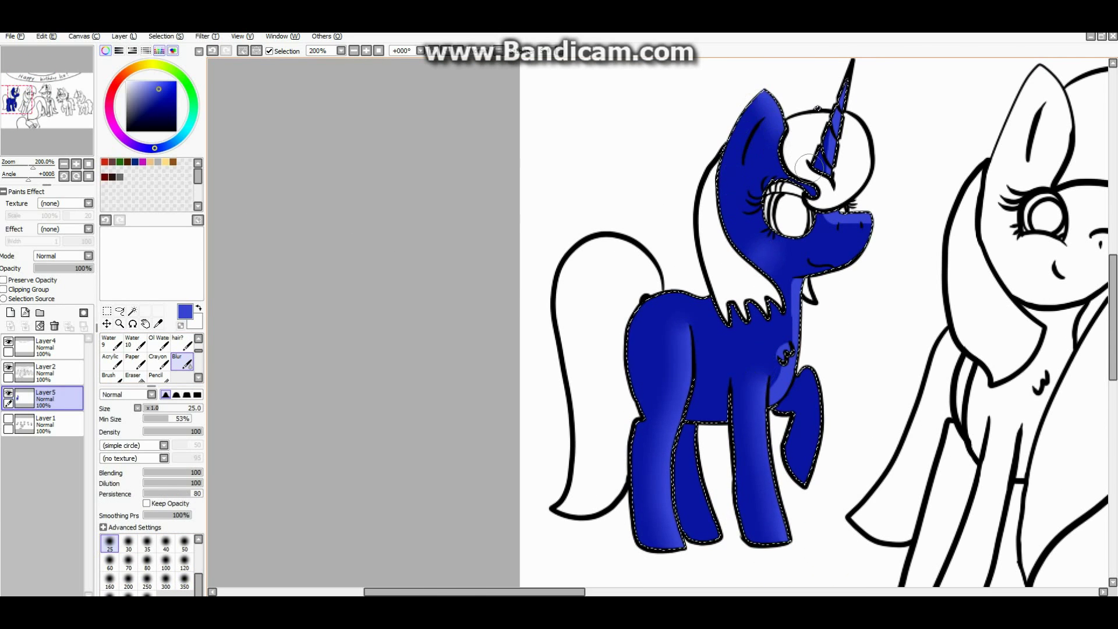
key("bracketleft")
key("bracketleft")
key("bracketleft")
key("bracketleft")
key("bracketleft")
scroll(781, 292, "up", 2)
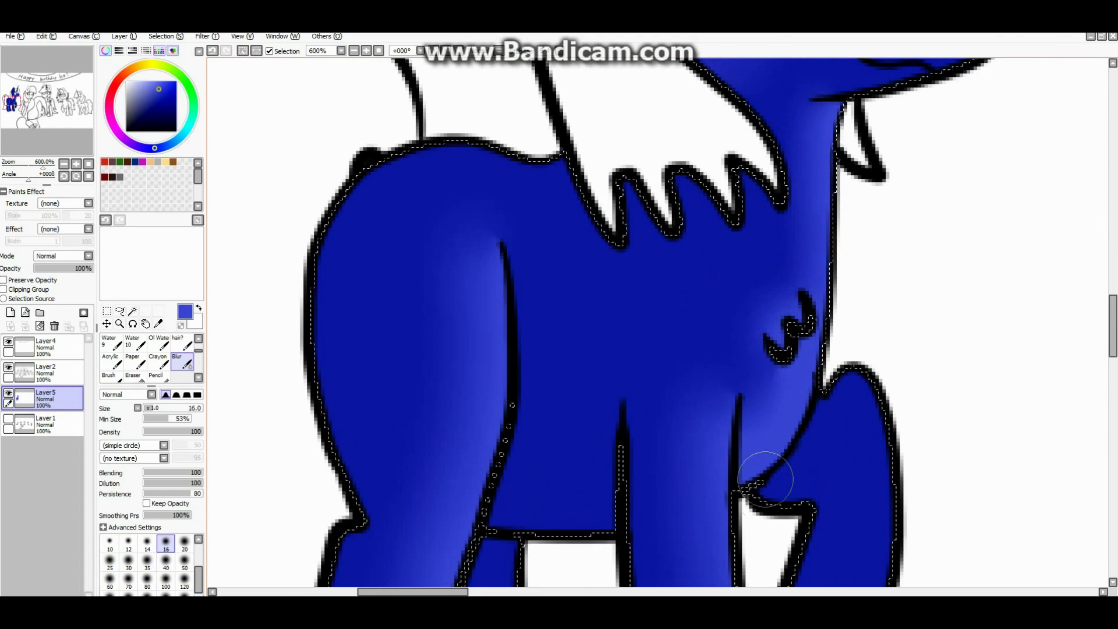
scroll(341, 449, "up", 1)
scroll(873, 407, "down", 2)
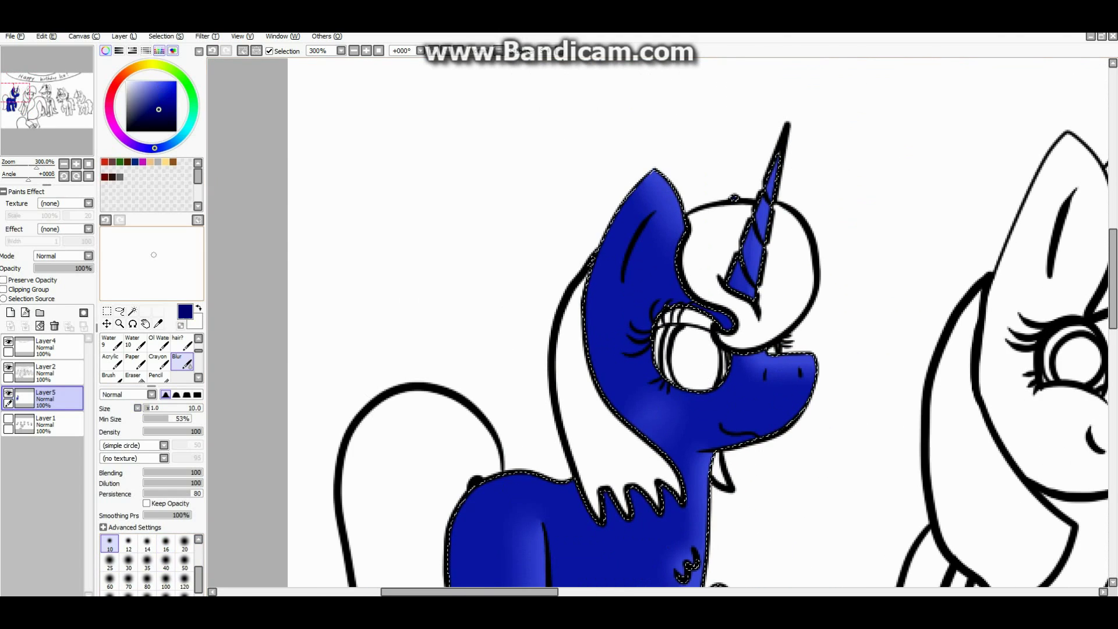
- Shade the blue pony's inner ear, horn base, mane edges and nostrils in darker blue with small Pen sizes
key("n")
scroll(643, 235, "up", 2)
scroll(686, 184, "down", 2)
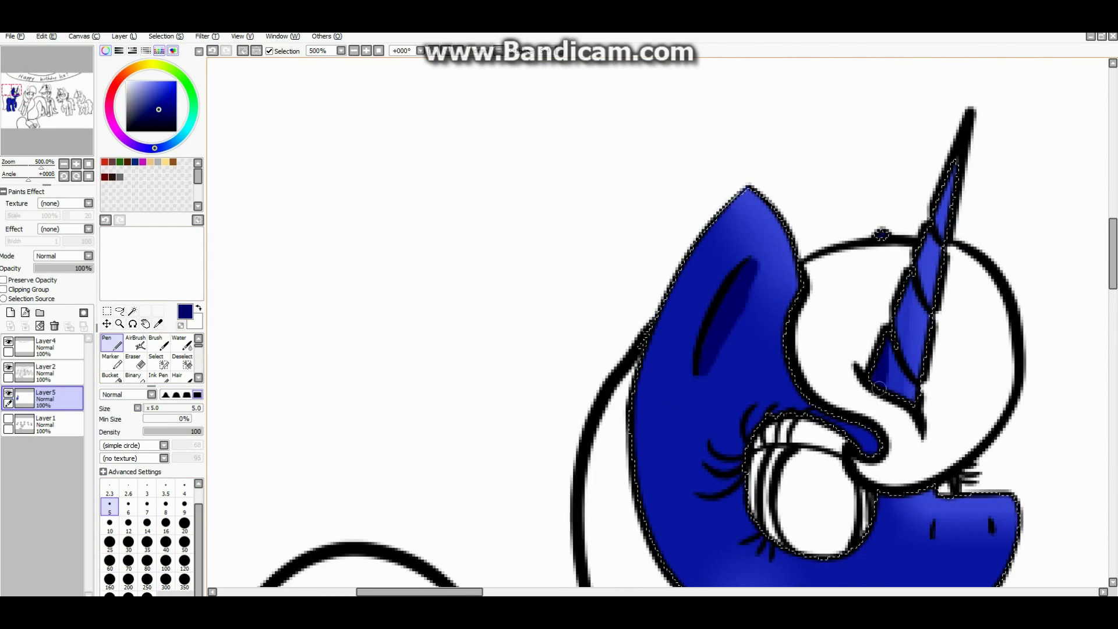
scroll(871, 205, "down", 1)
key("bracketright")
key("bracketright")
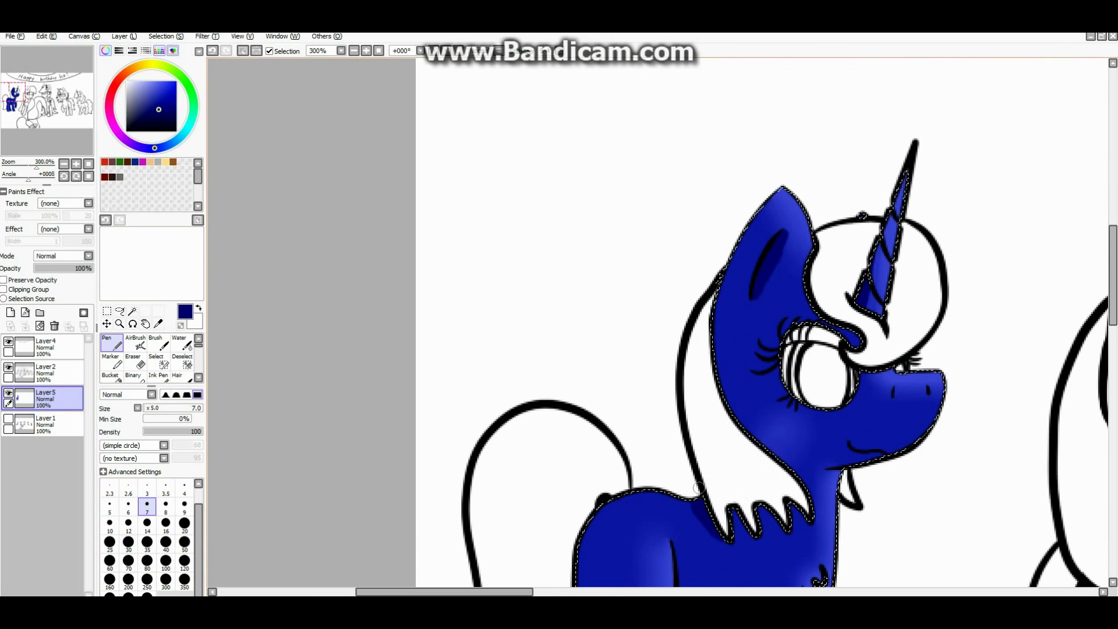
scroll(714, 278, "down", 2)
scroll(713, 278, "up", 3)
key("bracketleft")
key("bracketleft")
key("bracketleft")
key("bracketleft")
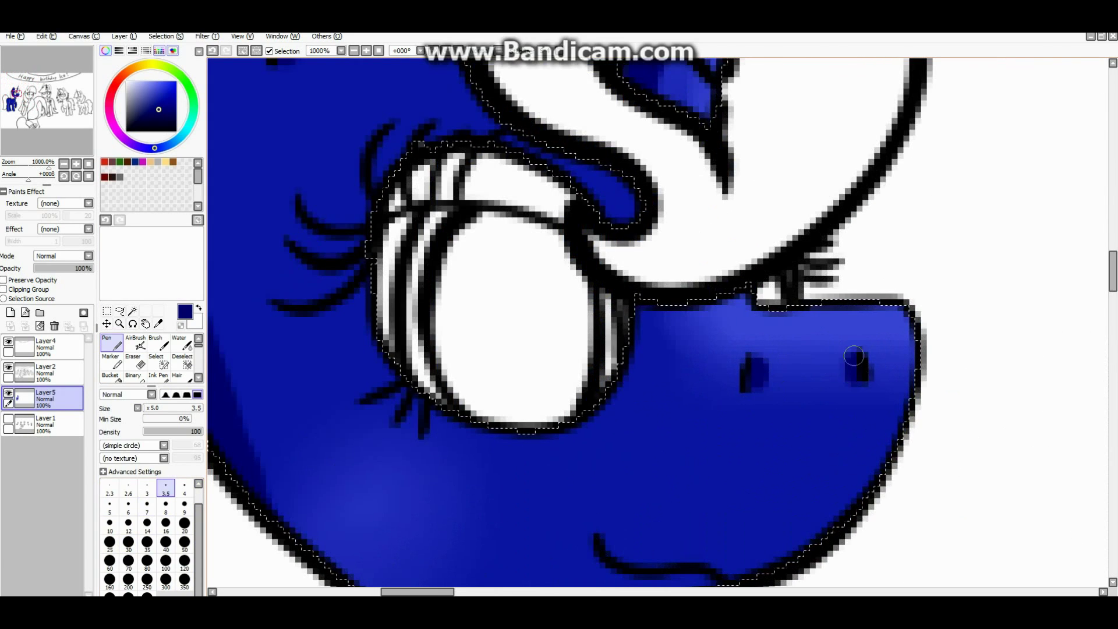
- Paint darker blue shadows beneath the mane and along the back and rump with a size 12 Pen
scroll(713, 278, "down", 2)
scroll(650, 118, "down", 2)
key("bracketright")
key("bracketright")
key("bracketright")
key("bracketright")
key("bracketright")
key("bracketright")
key("bracketright")
key("bracketright")
scroll(639, 233, "up", 3)
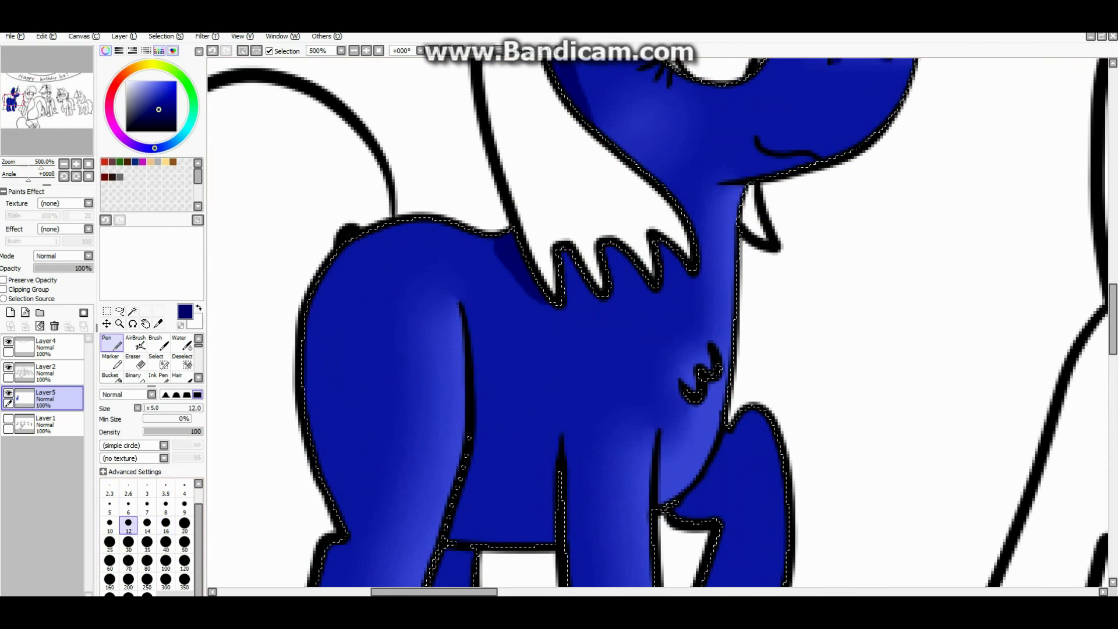
left_click_drag(349, 227, 280, 462)
scroll(279, 462, "down", 1)
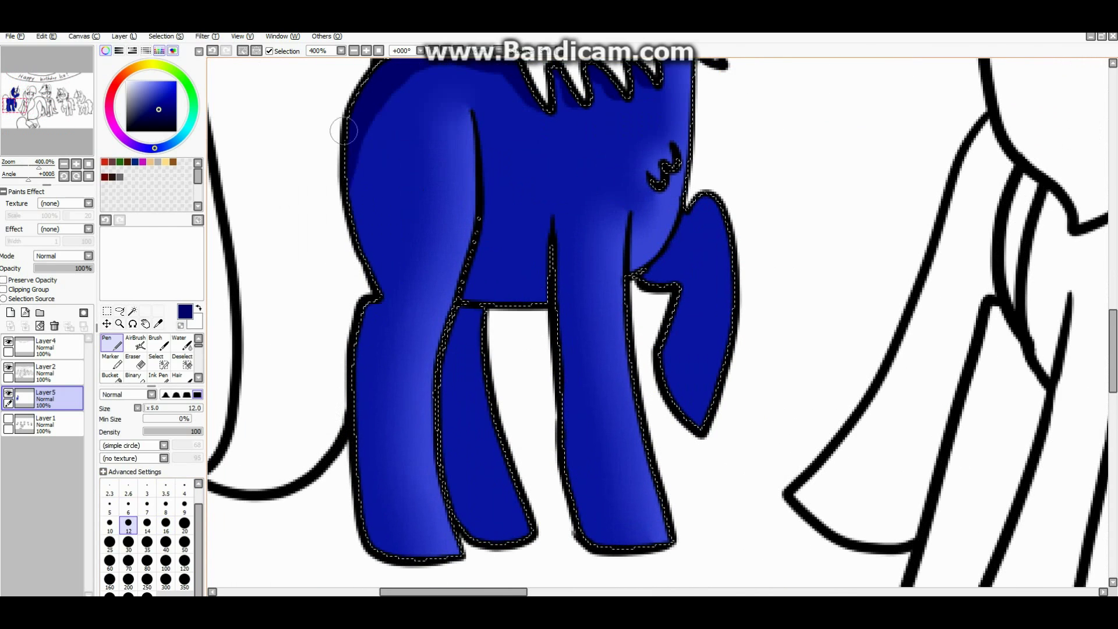
- Paint darker blue shadows along the blue pony's hind legs, front leg, belly and raised foreleg
left_click_drag(365, 145, 443, 542)
left_click_drag(465, 315, 495, 538)
left_click_drag(582, 541, 562, 355)
left_click_drag(562, 402, 559, 218)
left_click_drag(466, 288, 547, 288)
left_click_drag(693, 402, 683, 296)
- Blend the darker blue shadows on the pony's legs, back, belly and raised foreleg with the size 16 Blur brush
scroll(683, 297, "down", 2)
scroll(559, 420, "up", 1)
scroll(152, 358, "down", 2)
left_click(177, 375)
left_click_drag(582, 442, 576, 526)
mouse_move(541, 384)
left_mouse_down()
mouse_move(562, 530)
mouse_move(583, 396)
left_mouse_up()
scroll(599, 155, "up", 2)
scroll(669, 182, "up", 1)
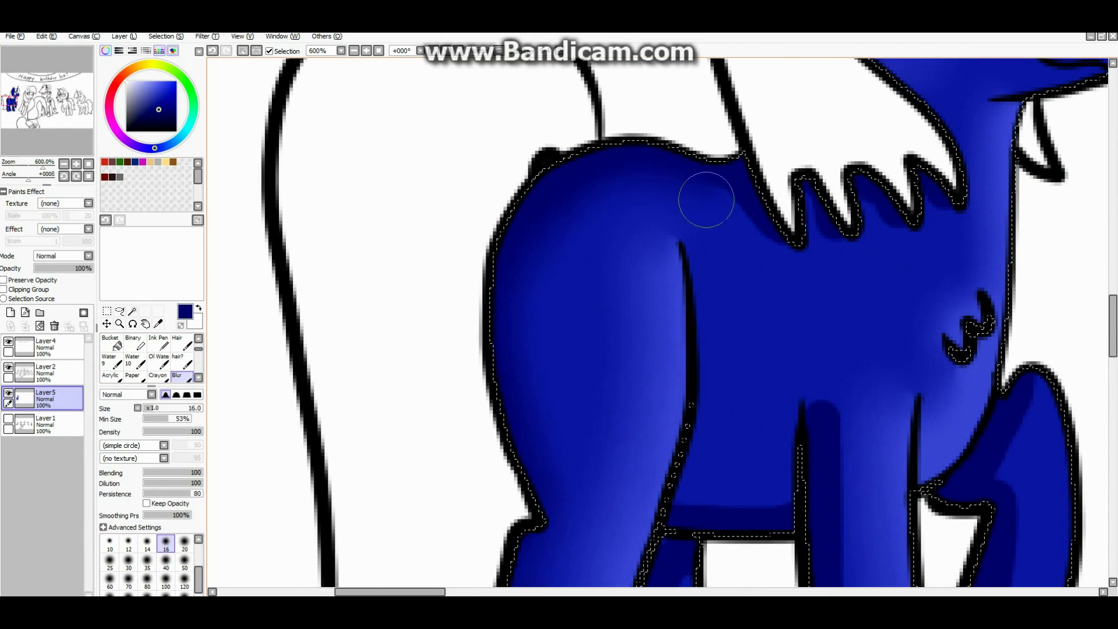
scroll(815, 169, "down", 1)
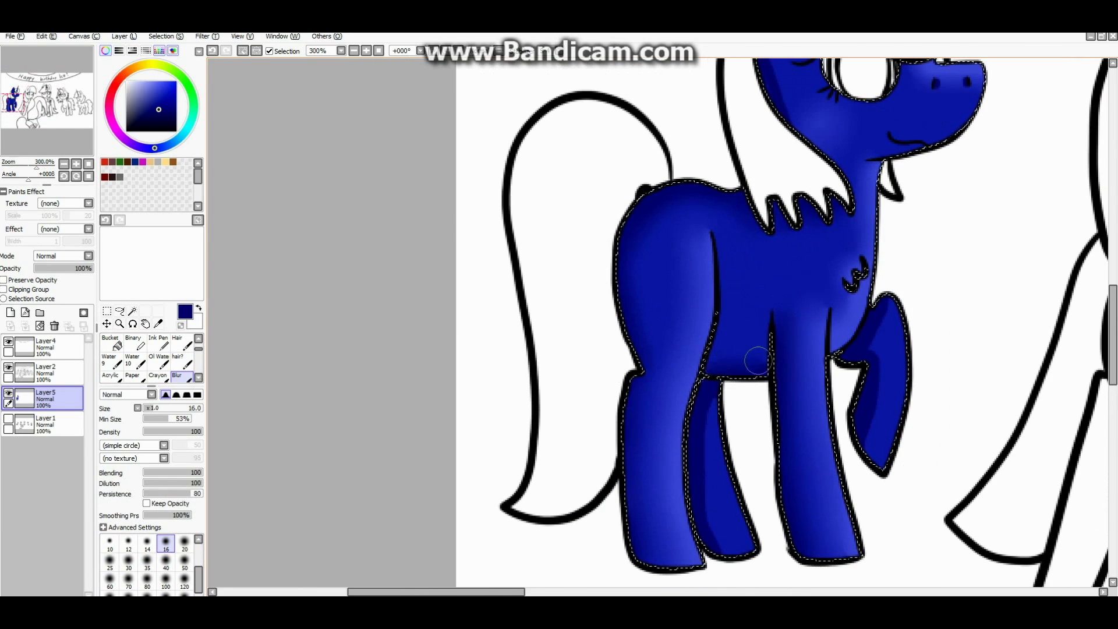
mouse_move(873, 466)
left_mouse_down()
mouse_move(874, 395)
mouse_move(910, 216)
left_mouse_up()
scroll(815, 291, "up", 5)
scroll(267, 65, "down", 3)
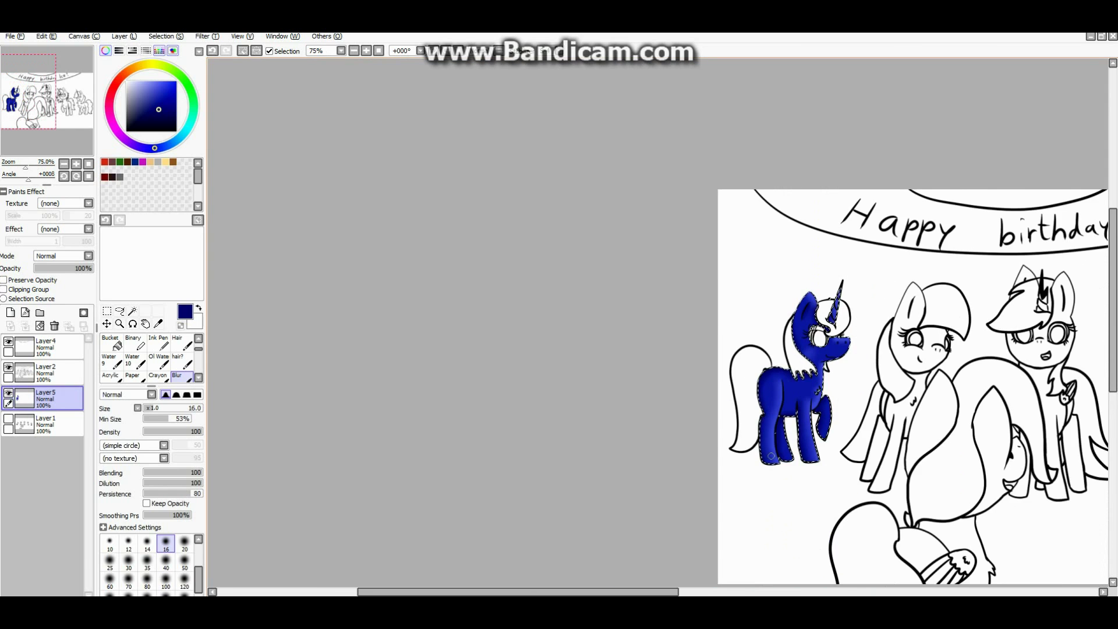
- Select the pony's eyelid on the line art layer, colour it purple on Layer5, and blend in a lighter purple highlight
scroll(266, 66, "up", 2)
left_click(132, 311)
left_click(46, 372)
scroll(859, 145, "up", 6)
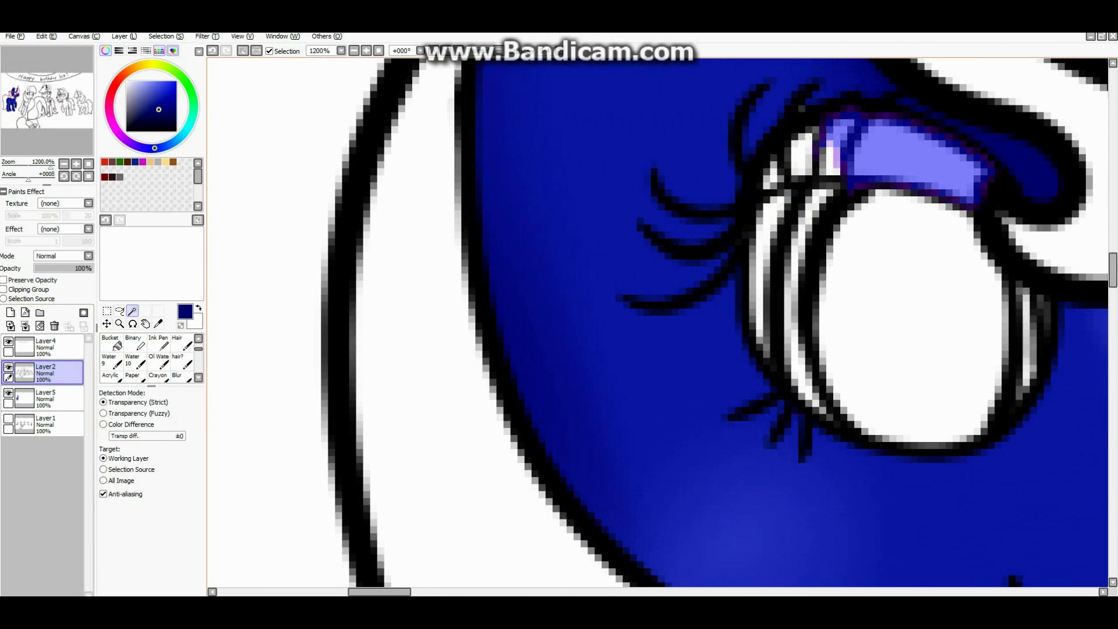
scroll(658, 326, "down", 2)
left_click(111, 343)
left_click(45, 399)
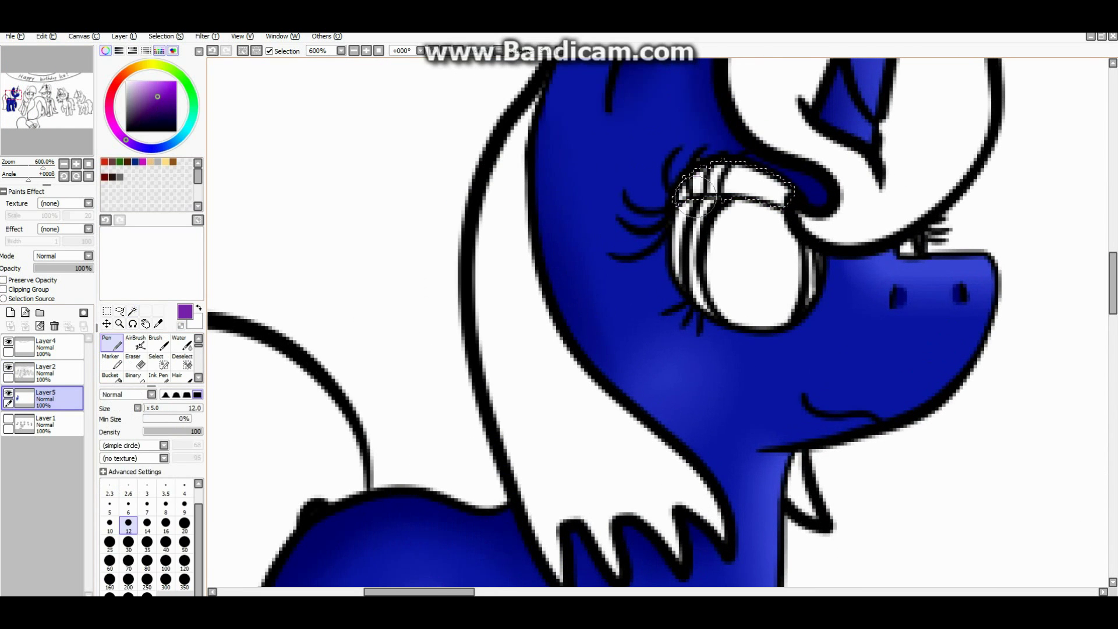
left_click_drag(699, 196, 766, 185)
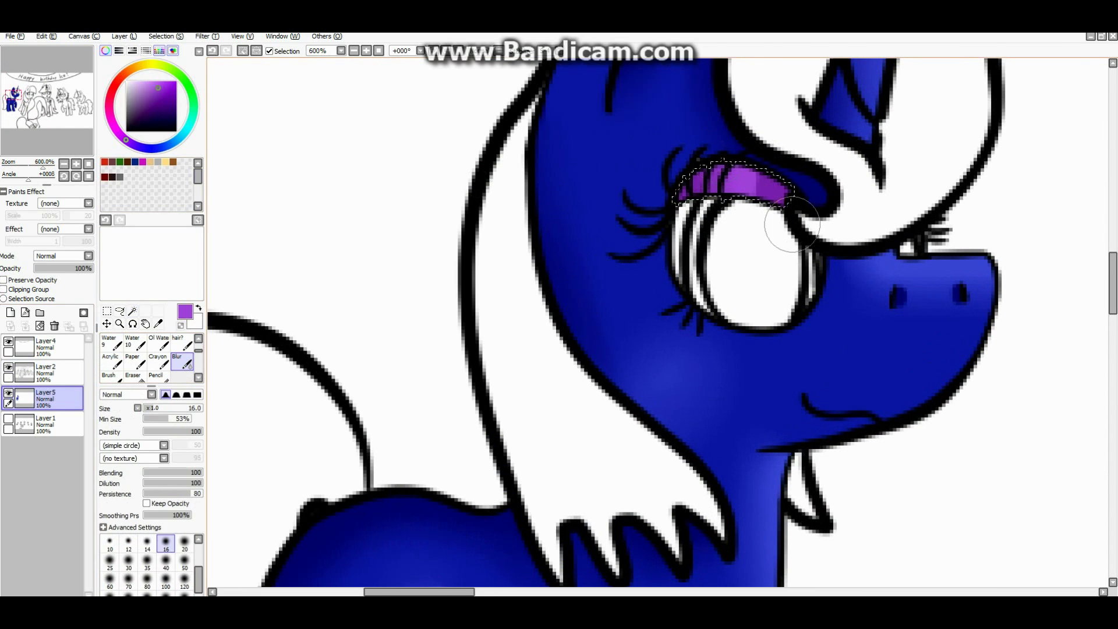
- Select the first pony's mane, forelock and tail on the line art layer, filling missed corners with the Select brush
scroll(703, 361, "down", 3)
left_click(132, 311)
left_click(46, 373)
left_click(658, 355)
left_click(751, 250)
left_click(731, 401)
left_click(533, 465)
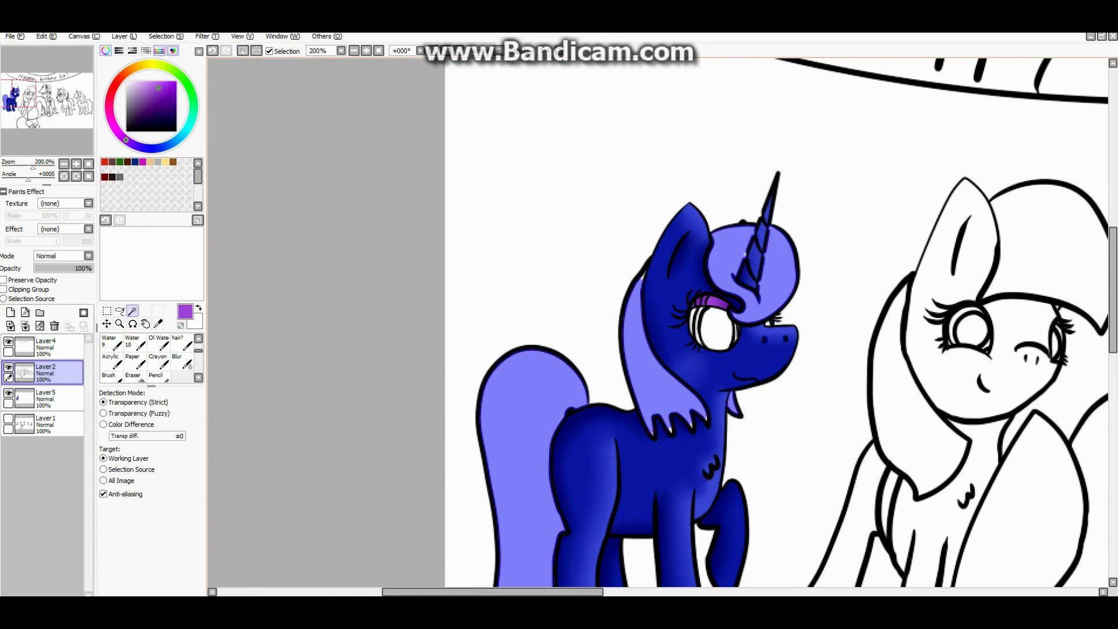
scroll(653, 428, "up", 4)
left_click(156, 361)
left_click_drag(873, 381, 709, 328)
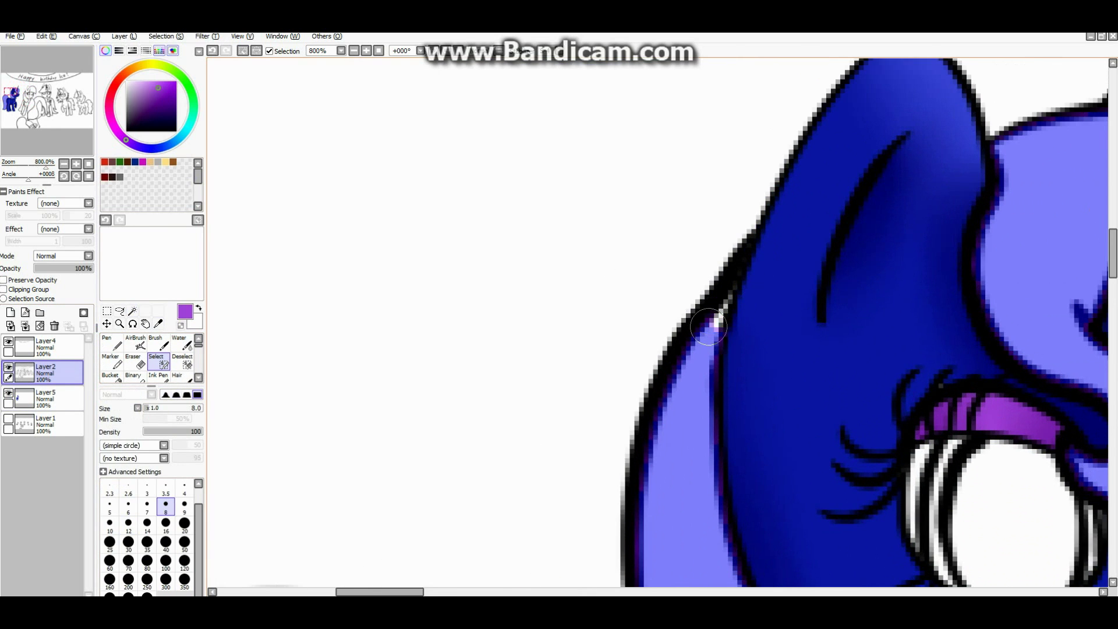
scroll(717, 319, "down", 4)
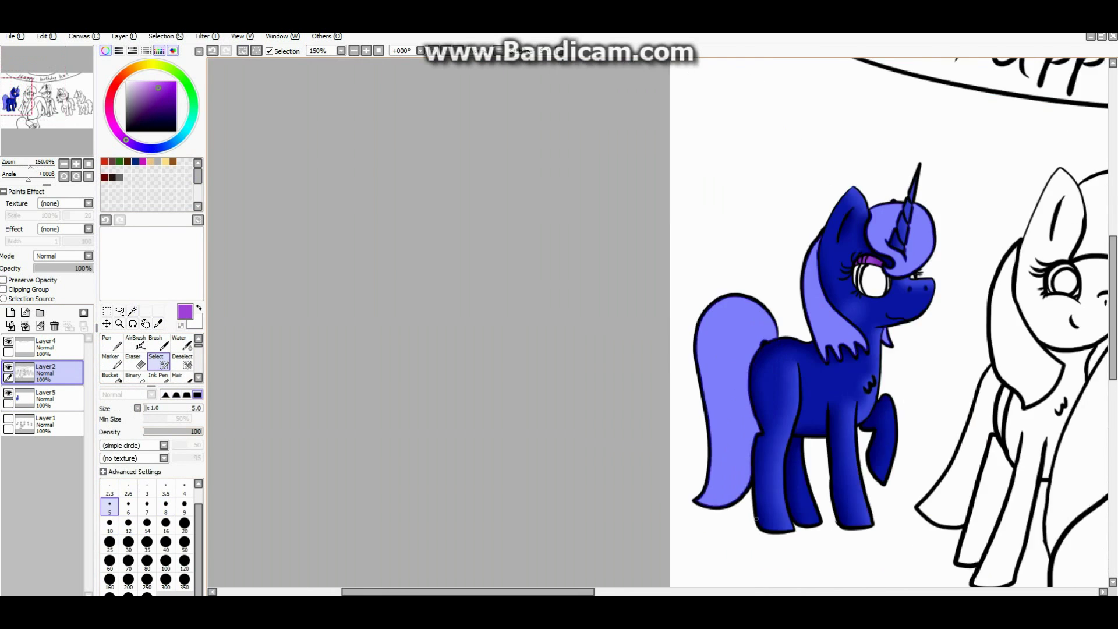
- Fill the selected mane, forelock and tail with black on Layer5 using a large Pen
left_click(46, 398)
left_click(112, 344)
left_click(127, 132)
left_click(128, 560)
left_click_drag(676, 512, 955, 169)
- Add a new layer above the body colour and paint short white streaks at the tail's base with a size 14 Pen
left_click(11, 312)
left_click(127, 81)
left_click(147, 522)
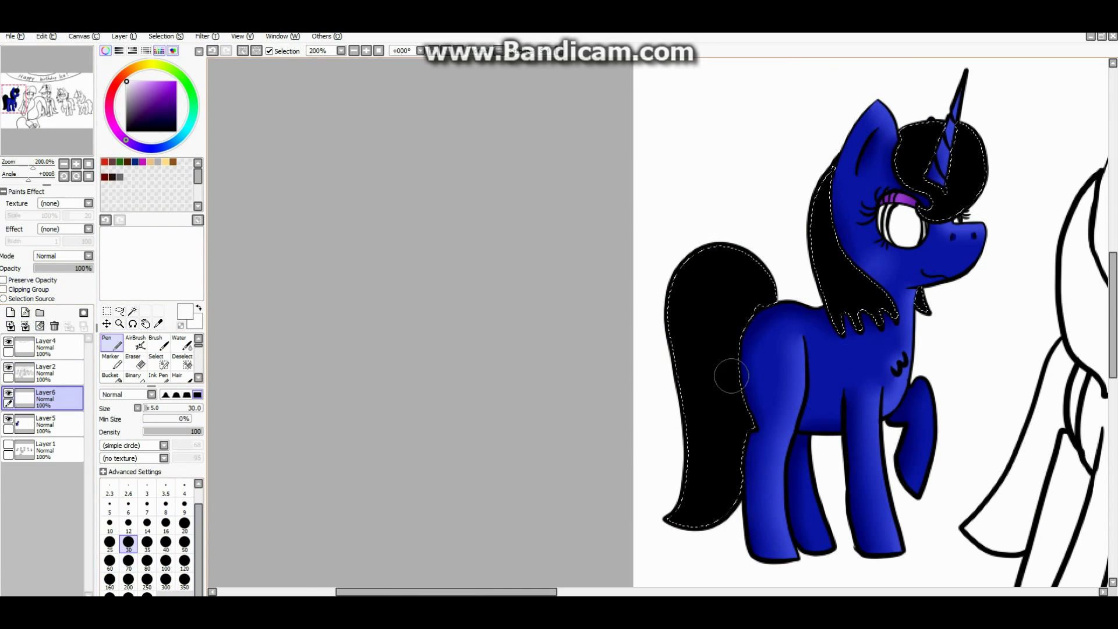
scroll(751, 349, "up", 2)
left_click_drag(769, 303, 821, 349)
scroll(743, 383, "down", 2)
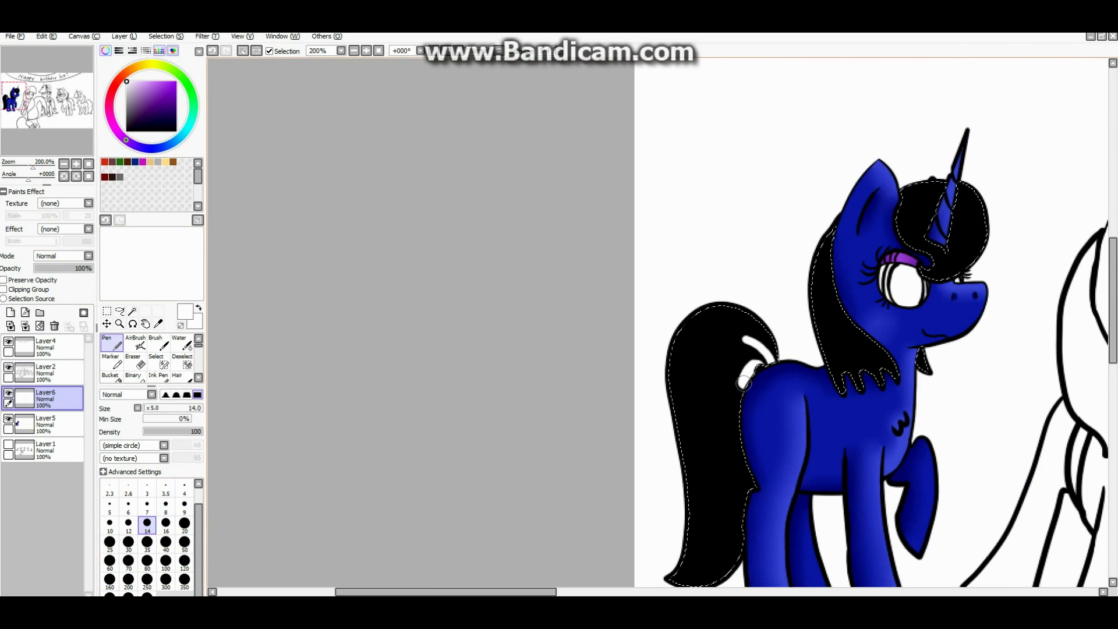
scroll(736, 457, "up", 1)
mouse_move(806, 225)
left_mouse_down()
mouse_move(719, 303)
mouse_move(719, 568)
left_mouse_up()
key("ctrl+z")
left_click_drag(806, 195, 690, 250)
key("ctrl+z")
mouse_move(806, 196)
left_mouse_down()
mouse_move(687, 244)
mouse_move(687, 326)
mouse_move(809, 198)
mouse_move(707, 361)
mouse_move(760, 205)
left_mouse_up()
key("ctrl+z")
- Paint long white stripes down the black tail and clean up their edges with a size 7 Eraser
left_click_drag(713, 287, 722, 559)
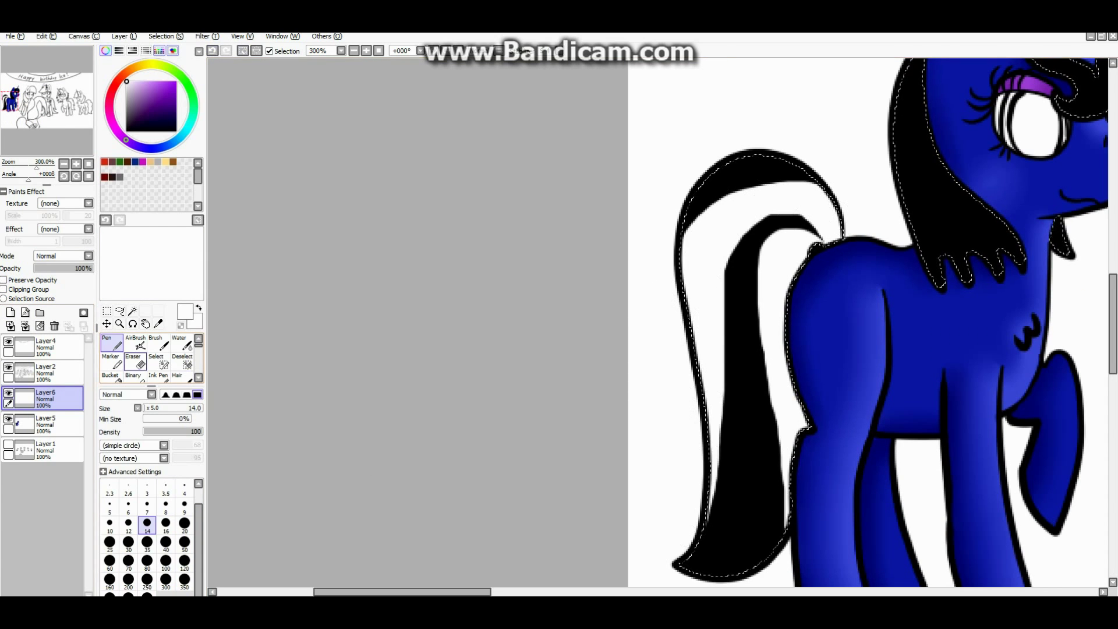
key("e")
scroll(815, 187, "up", 3)
mouse_move(862, 344)
left_mouse_down()
mouse_move(769, 262)
mouse_move(674, 275)
mouse_move(724, 260)
left_mouse_up()
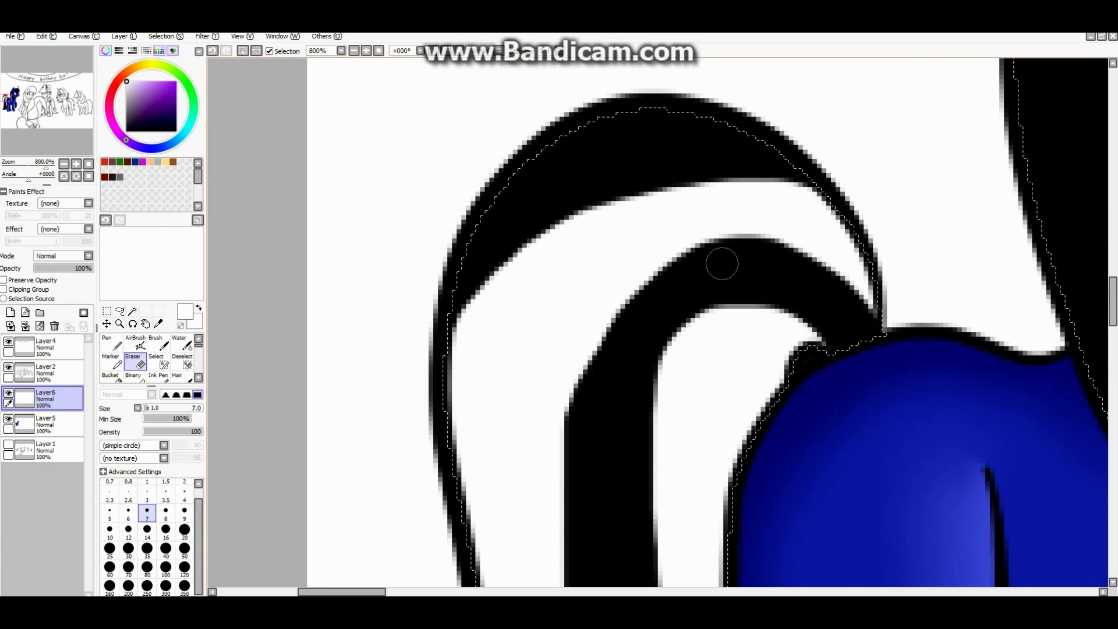
scroll(723, 260, "down", 4)
scroll(722, 262, "up", 2)
mouse_move(647, 506)
left_mouse_down()
mouse_move(646, 372)
mouse_move(693, 392)
mouse_move(688, 500)
left_mouse_up()
scroll(688, 500, "down", 4)
scroll(757, 320, "up", 3)
- Paint white stripes through the first pony's black mane and forelock with the Pen
key("n")
left_click_drag(838, 454, 727, 411)
mouse_move(732, 221)
left_mouse_down()
mouse_move(744, 349)
mouse_move(815, 454)
left_mouse_up()
left_click_drag(722, 344, 730, 442)
left_click_drag(839, 181, 891, 291)
mouse_move(856, 163)
left_mouse_down()
mouse_move(929, 261)
mouse_move(884, 175)
mouse_move(932, 280)
left_mouse_up()
scroll(763, 313, "down", 3)
scroll(752, 340, "up", 2)
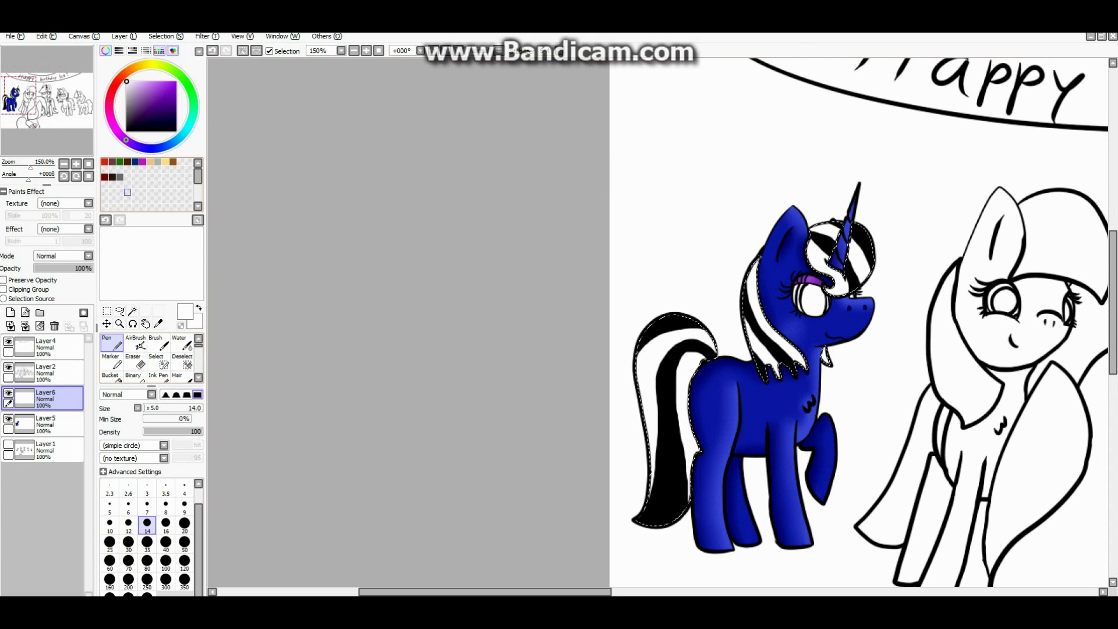
- Add a new layer above the white stripes and clip it to the layer below
left_click(10, 312)
left_click(4, 289)
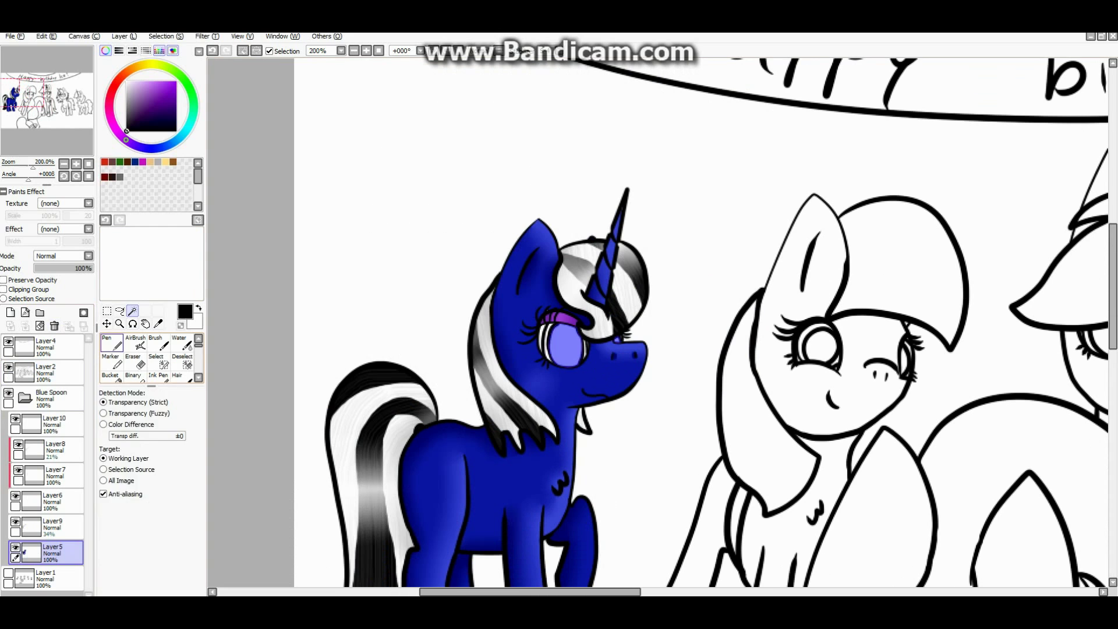
- Fill the blue pony's eyes white, select the iris areas from the Layer2 line art and paint them dark brown on Layer5
key("n")
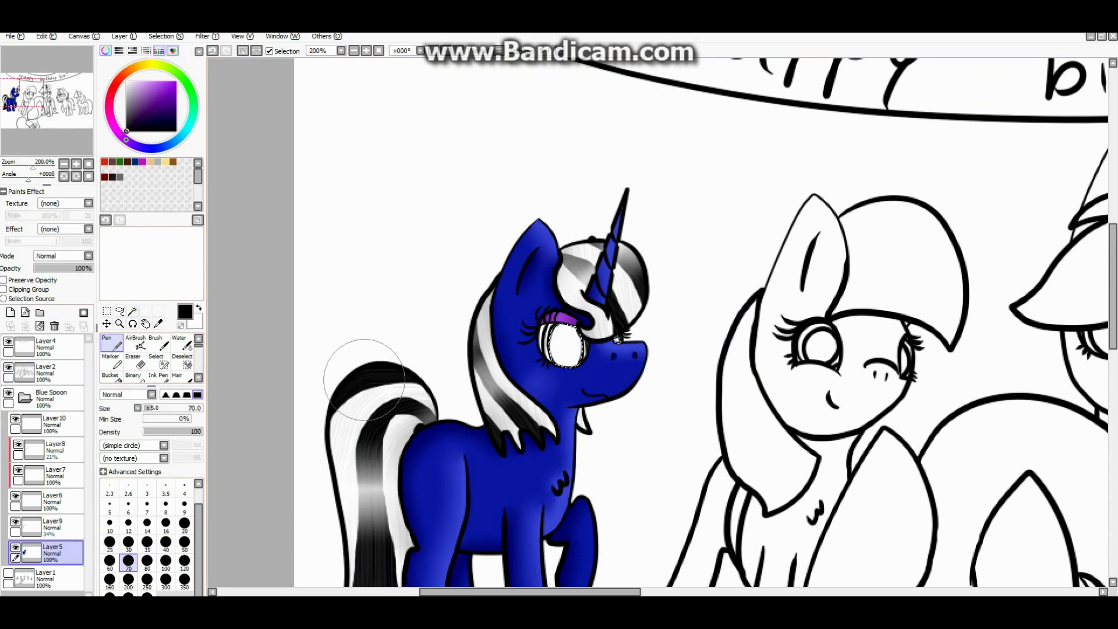
key("w")
scroll(638, 363, "up", 3)
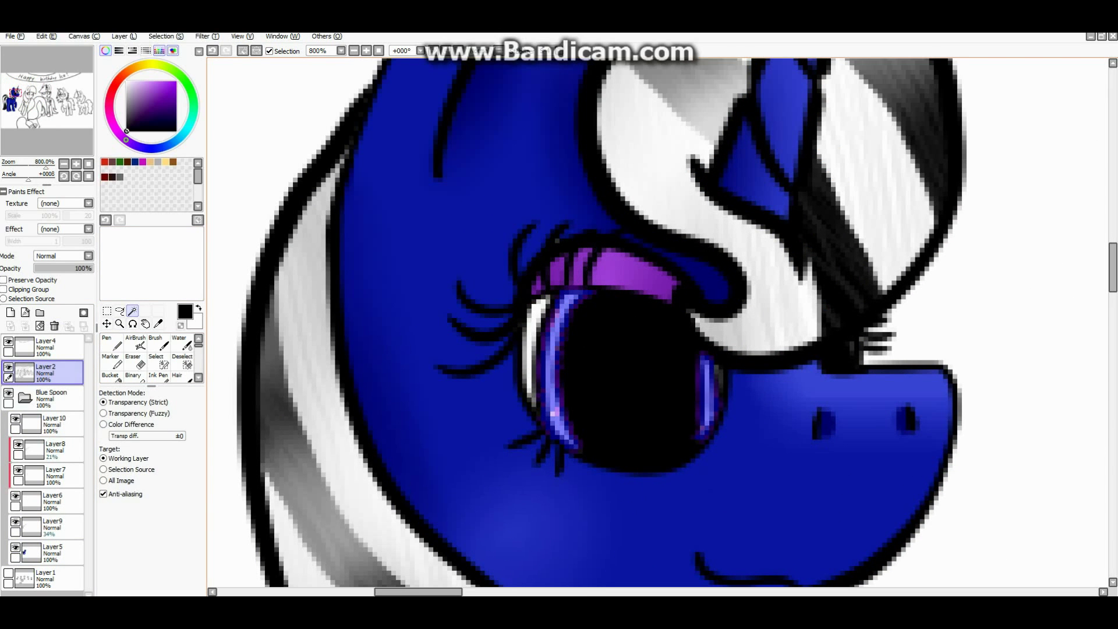
key("n")
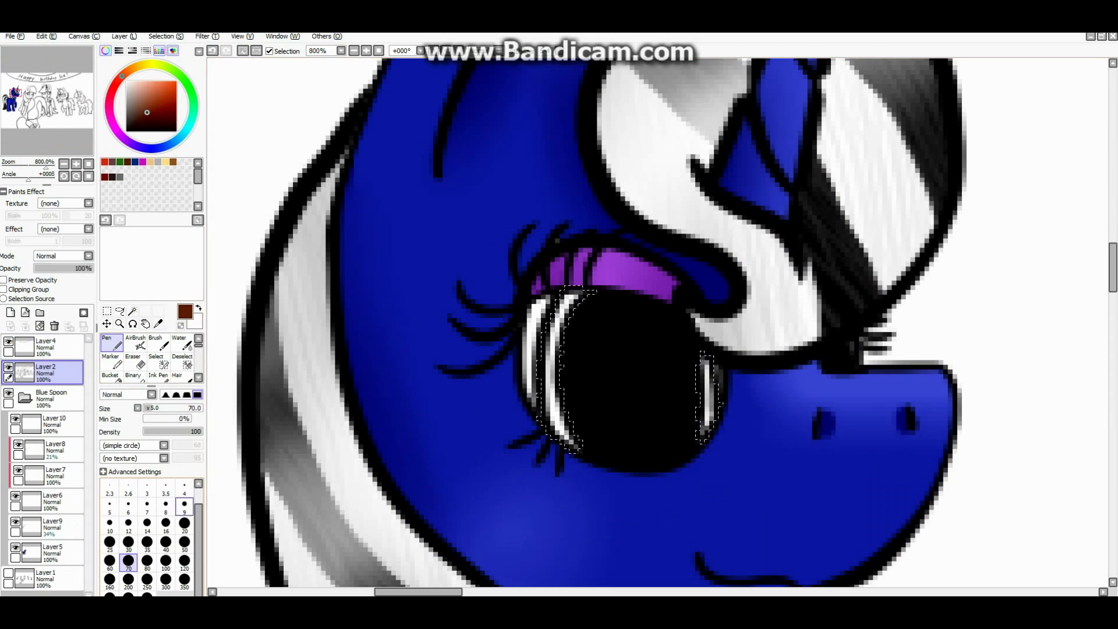
left_click(52, 550)
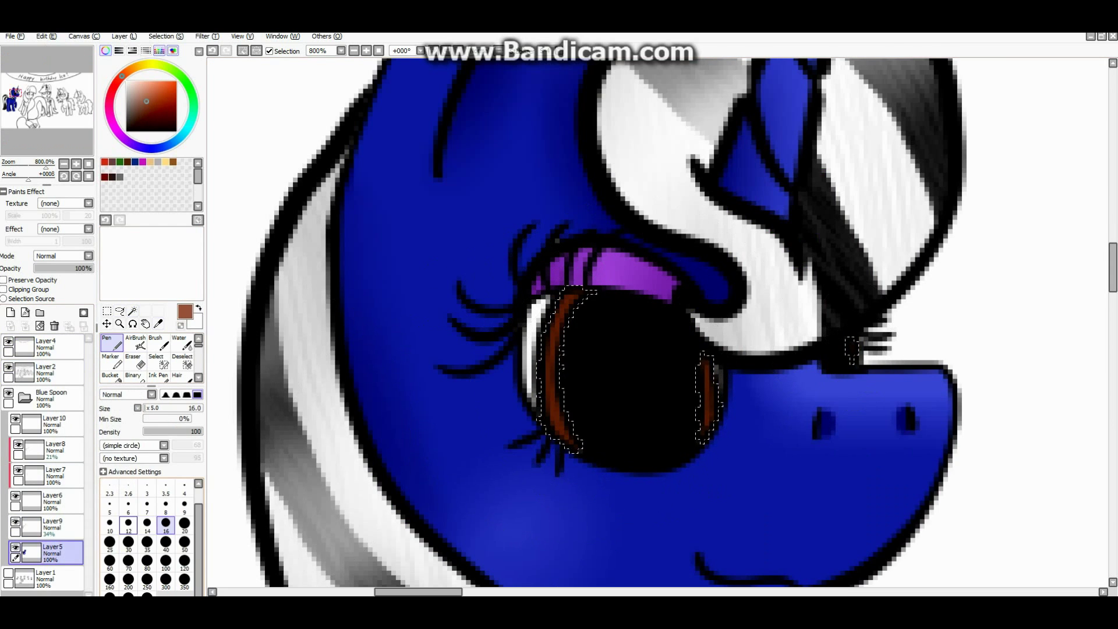
- Paint lighter brown highlights inside the irises with a smaller Pen, blend them with a size 40 Blur brush and deselect
key("bracketleft")
key("bracketleft")
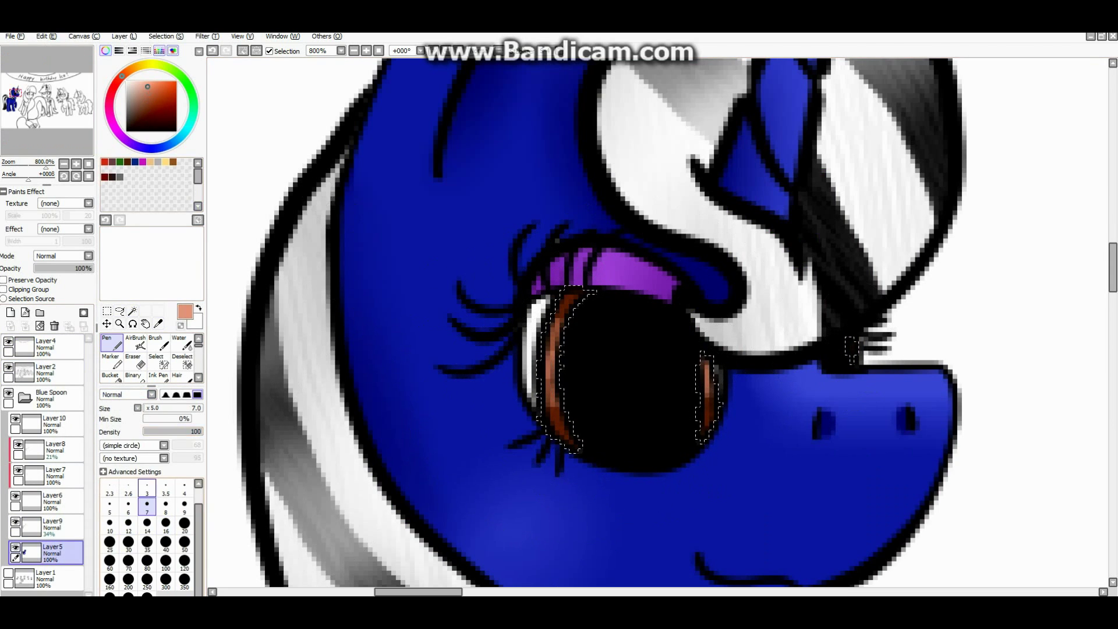
key("bracketright")
key("bracketright")
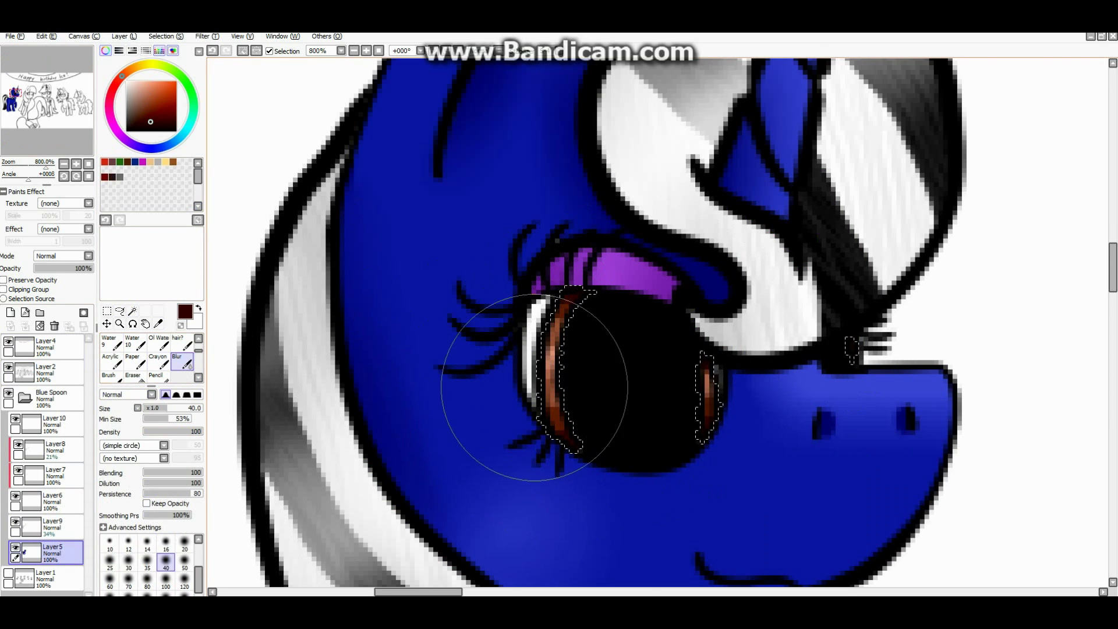
scroll(582, 361, "down", 3)
key("ctrl+d")
- Select the eye whites from the Layer2 line art and shade them light grey on Layer5 with a size 6 Pen
key("w")
left_click(46, 373)
scroll(550, 349, "up", 4)
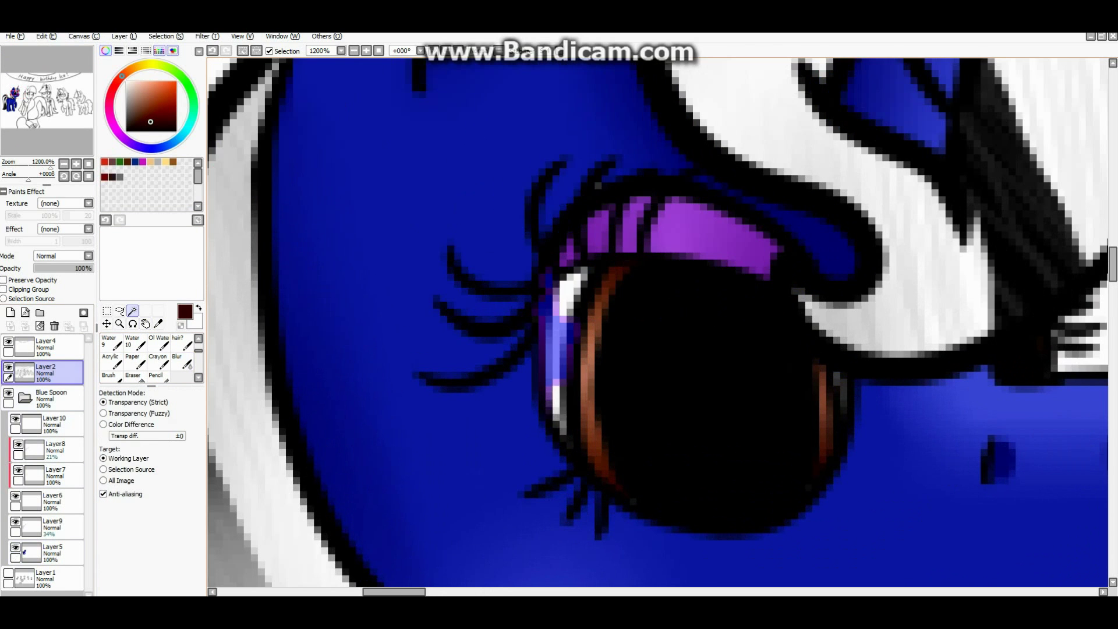
scroll(582, 361, "down", 2)
key("ctrl+z")
key("n")
left_click(45, 552)
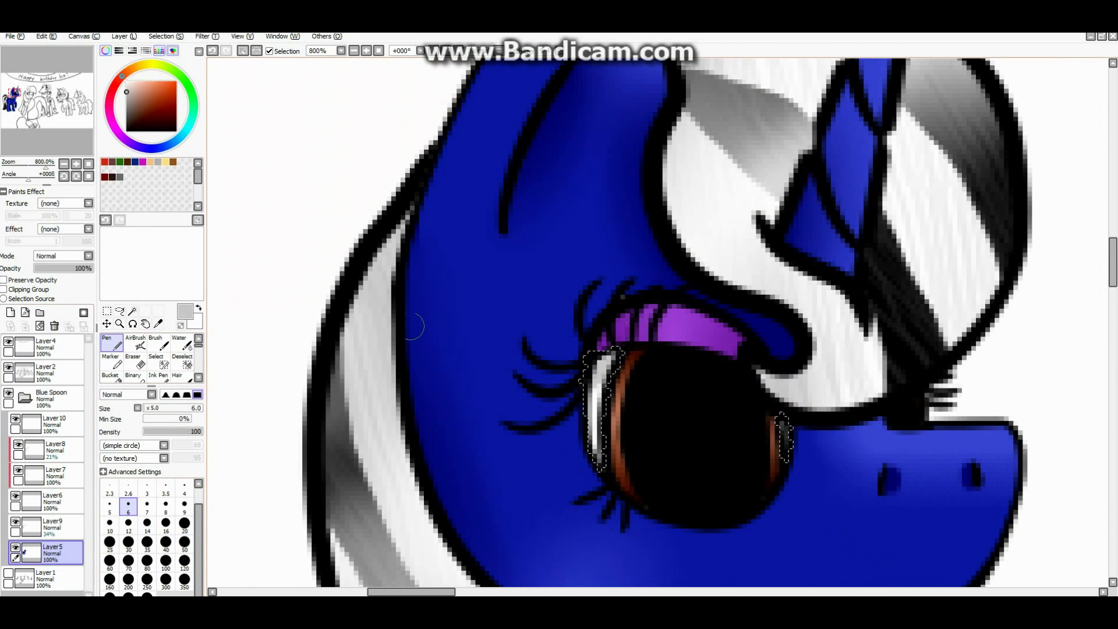
key("ctrl+d")
- Add a new layer, paint a large oval and small round white highlights over the eye, and move the layer above Layer2
scroll(467, 391, "down", 4)
key("ctrl+shift+n")
scroll(658, 400, "up", 4)
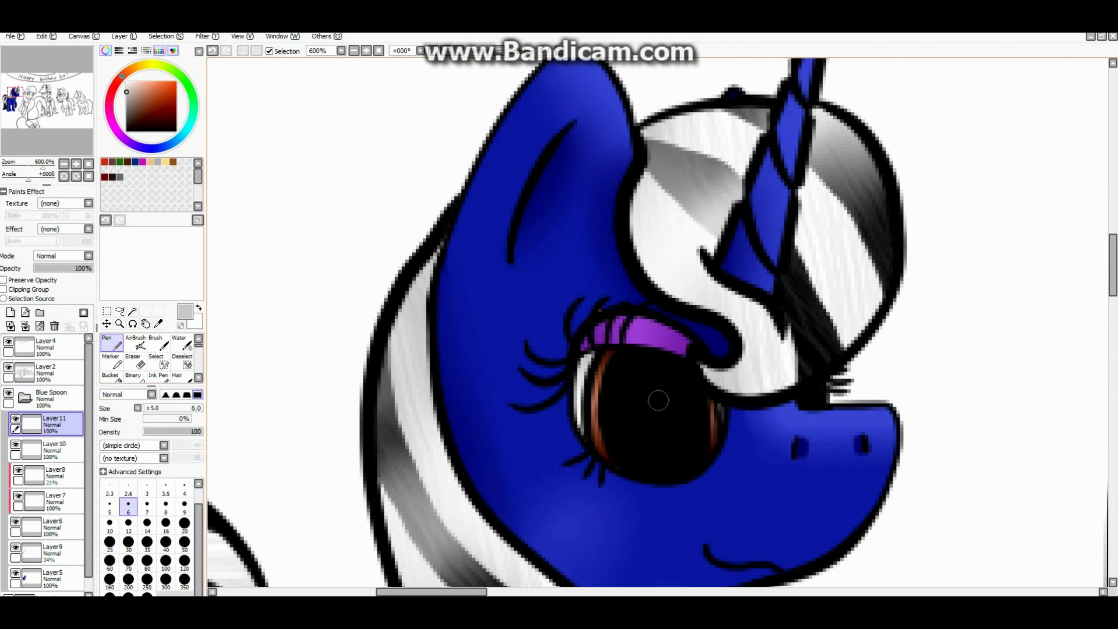
left_click_drag(658, 411, 660, 428)
key("ctrl+z")
left_click(581, 401, "alt")
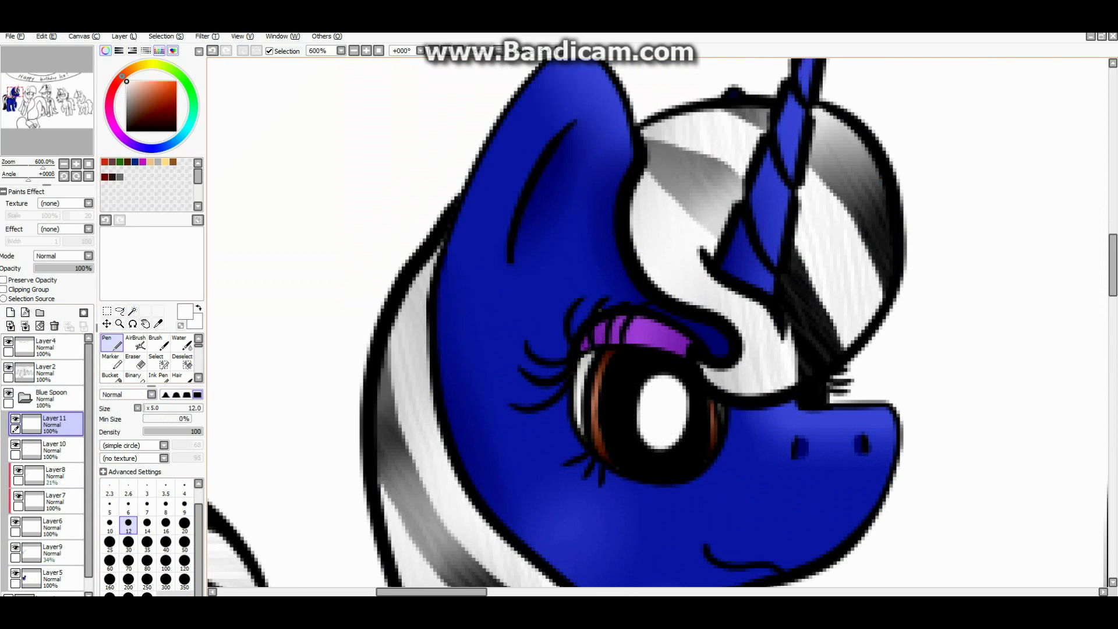
left_click(613, 378)
left_click_drag(53, 424, 52, 372)
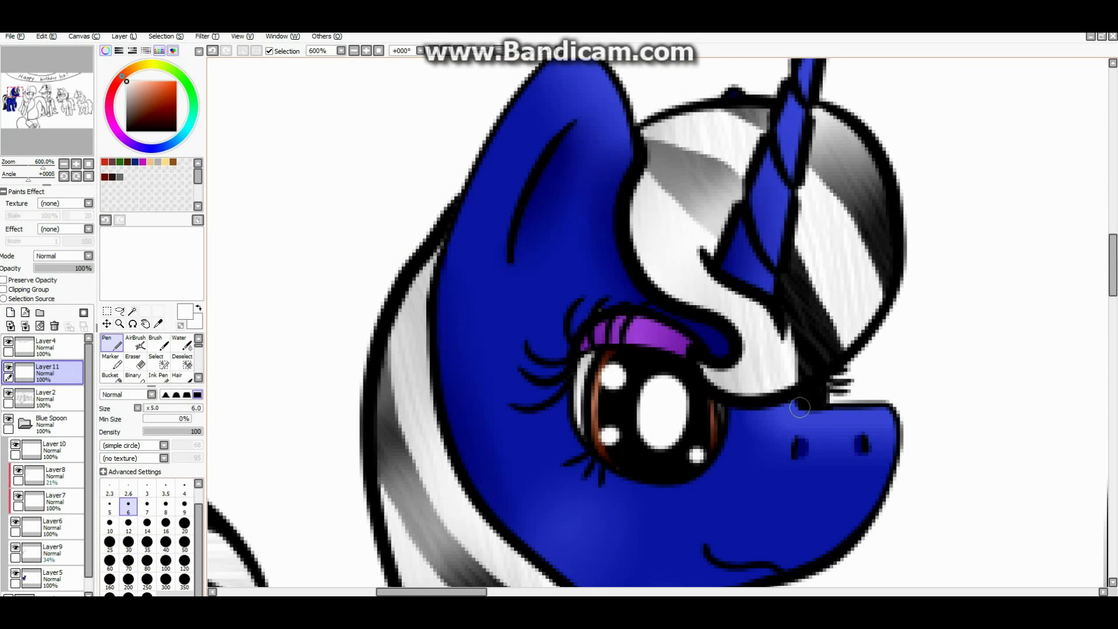
- Touch up the eye highlights with a size 2.3 Pen, lower their layer's opacity to 67% and get a size 7 Eraser ready
key("bracketleft")
key("bracketleft")
key("bracketleft")
key("bracketleft")
key("bracketleft")
key("bracketleft")
scroll(799, 408, "up", 2)
scroll(806, 402, "down", 5)
scroll(806, 402, "up", 5)
scroll(806, 401, "down", 5)
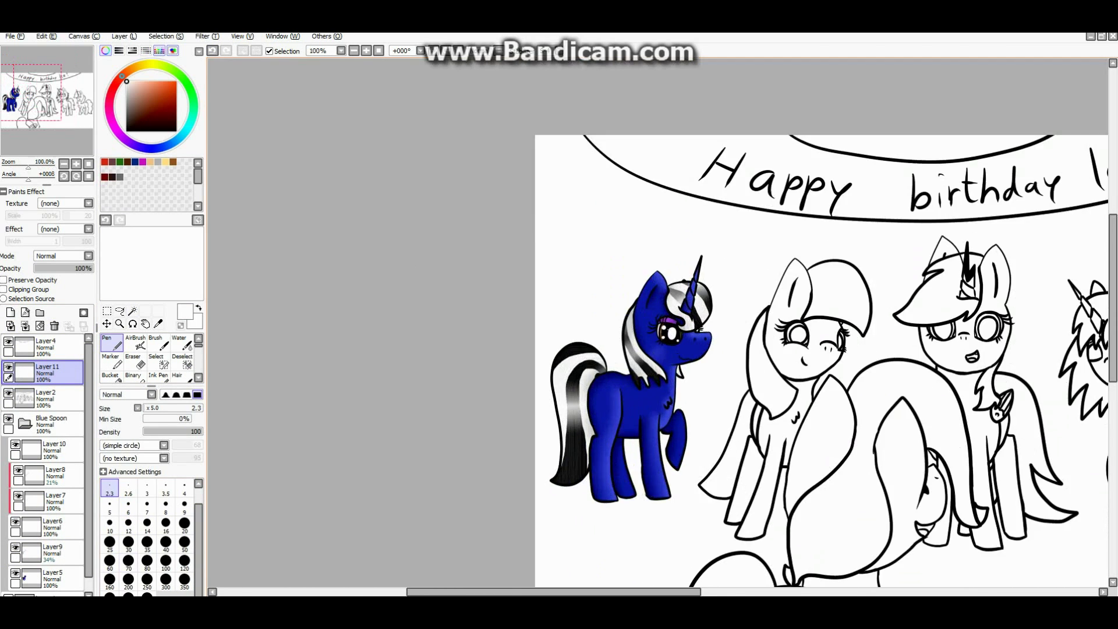
scroll(672, 333, "up", 4)
key("e")
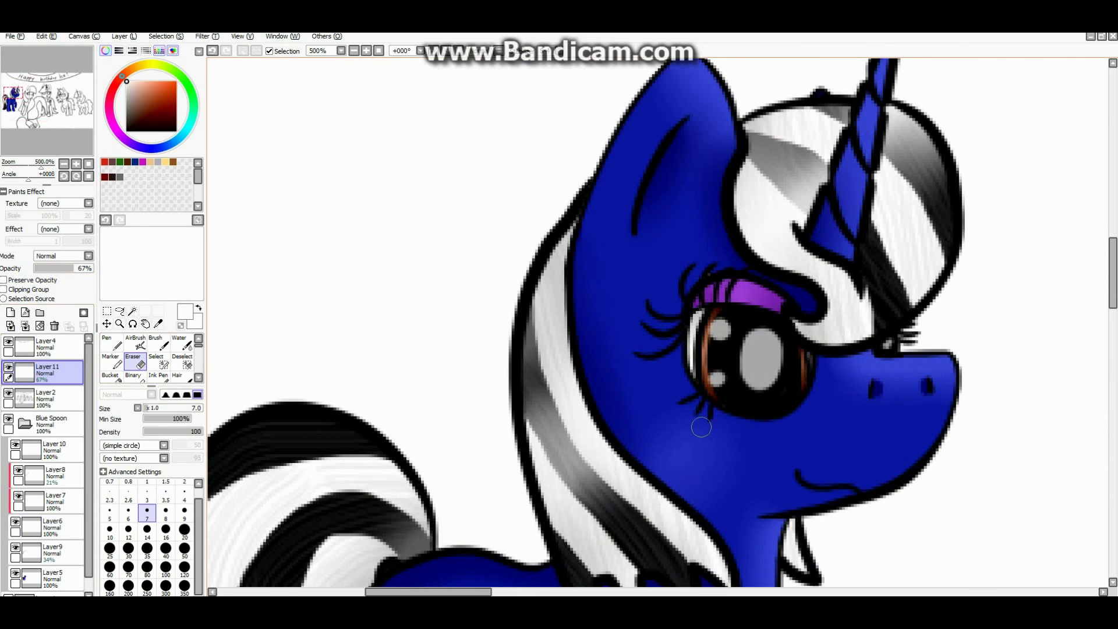
- Rename the eye highlight layer as "weße punkte"
scroll(513, 353, "down", 6)
scroll(514, 354, "up", 2)
key("n")
double_click(47, 369)
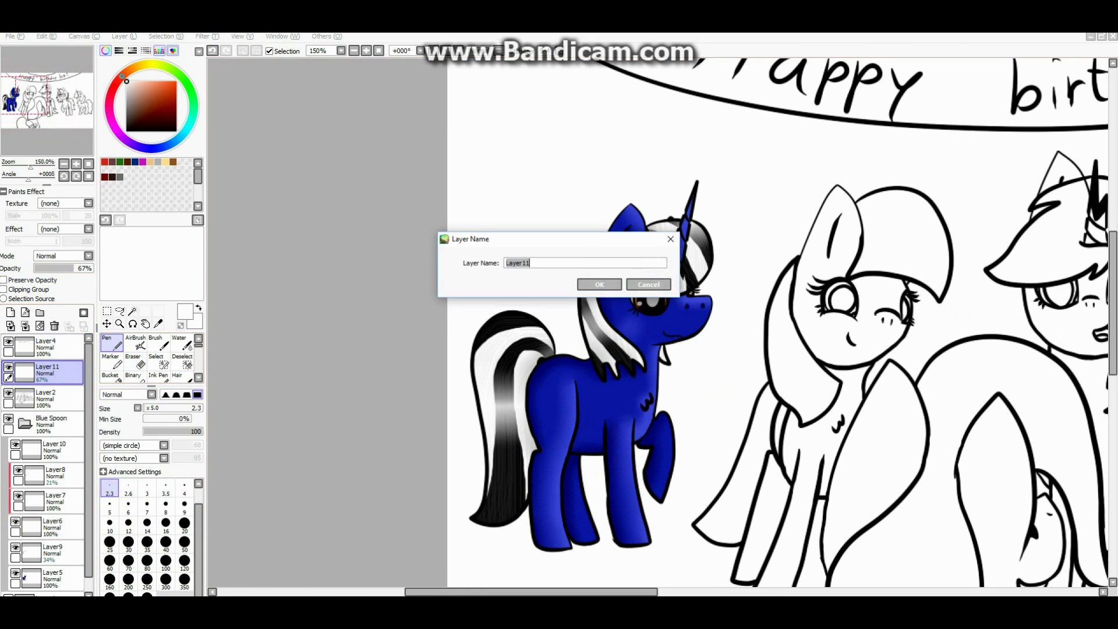
key("Return")
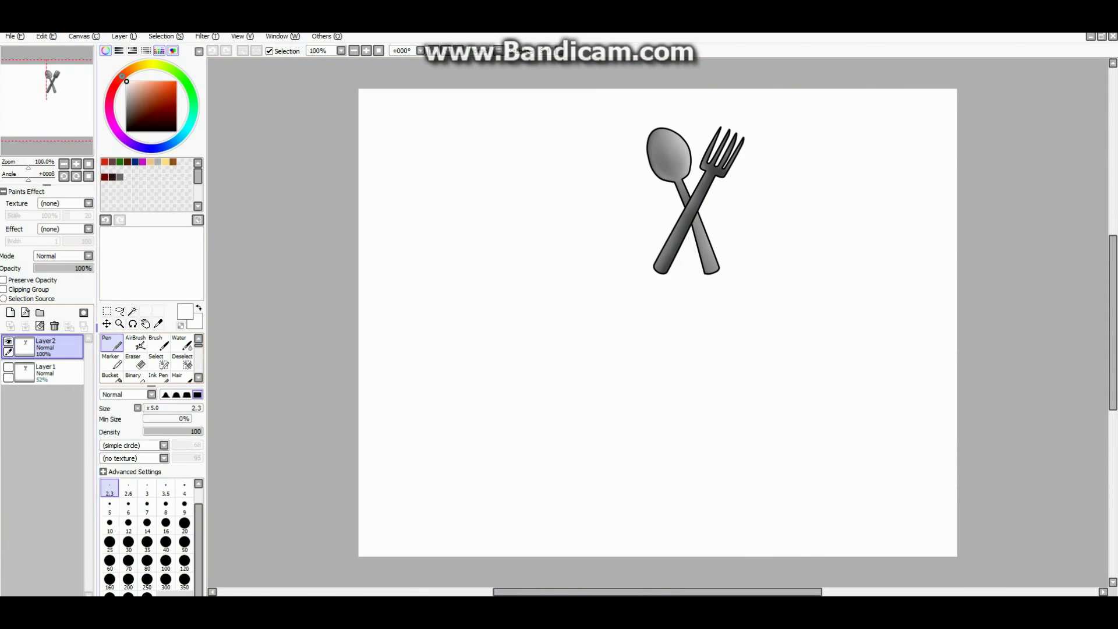
- Bring in the crossed spoon and fork drawing, shrink it onto the blue pony's flank and move its layer into the Blue Spoon folder
key("m")
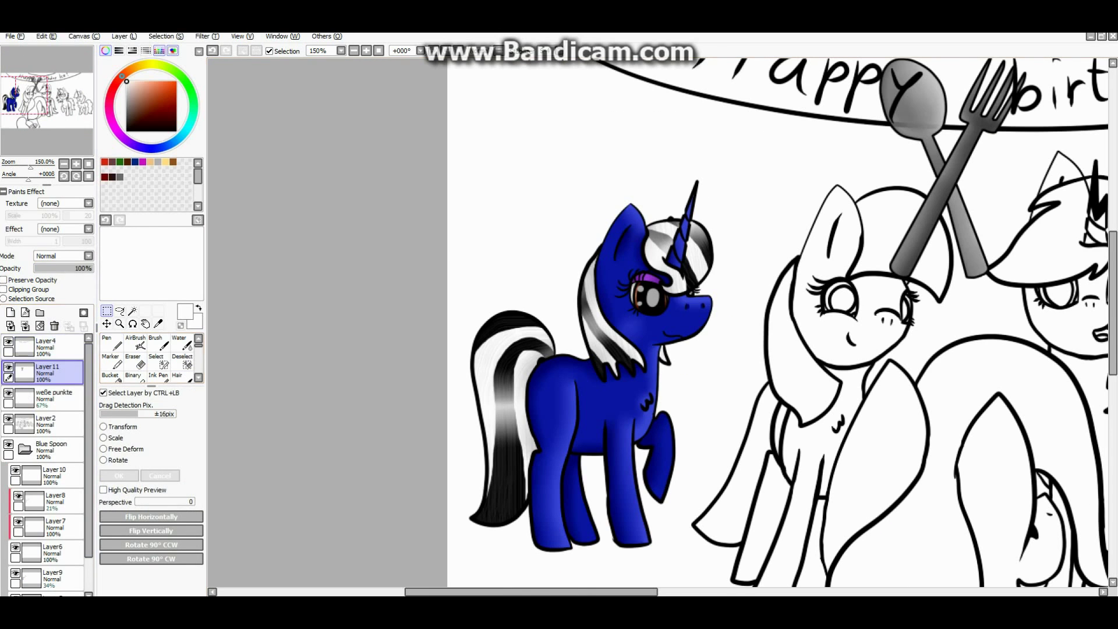
left_click_drag(935, 150, 548, 403)
key("Return")
left_click_drag(46, 373, 46, 457)
scroll(47, 465, "down", 2)
left_click(25, 381)
- Create a layer folder named "Drawing" between Layer2 and Blue Spoon, and add a new layer inside it
left_click(40, 313)
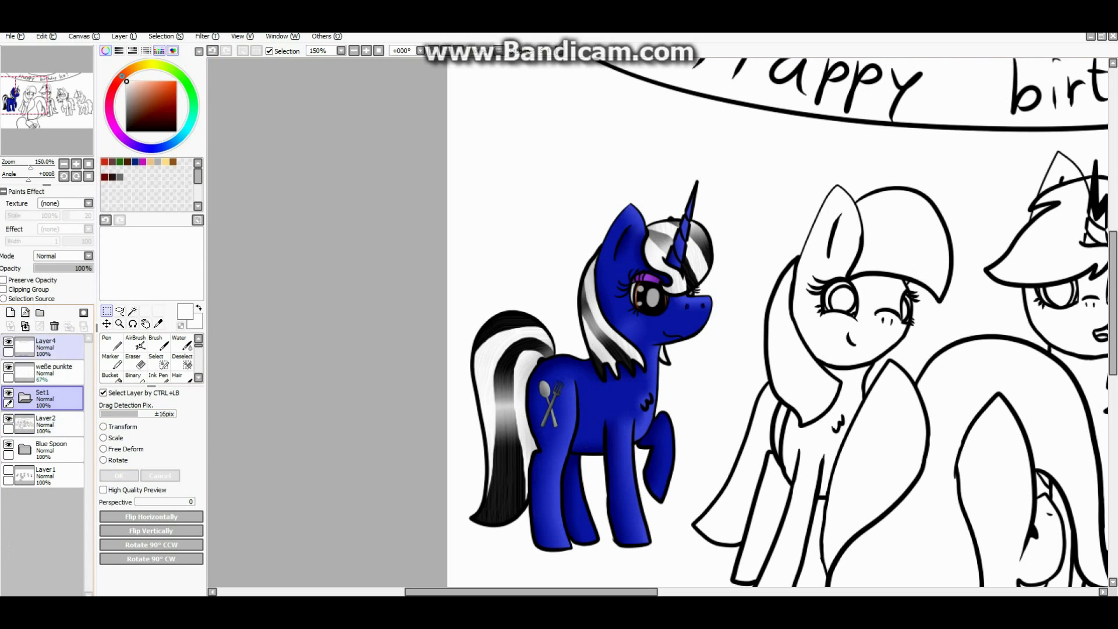
double_click(53, 424)
type("Drawing")
key("Return")
left_click(10, 313)
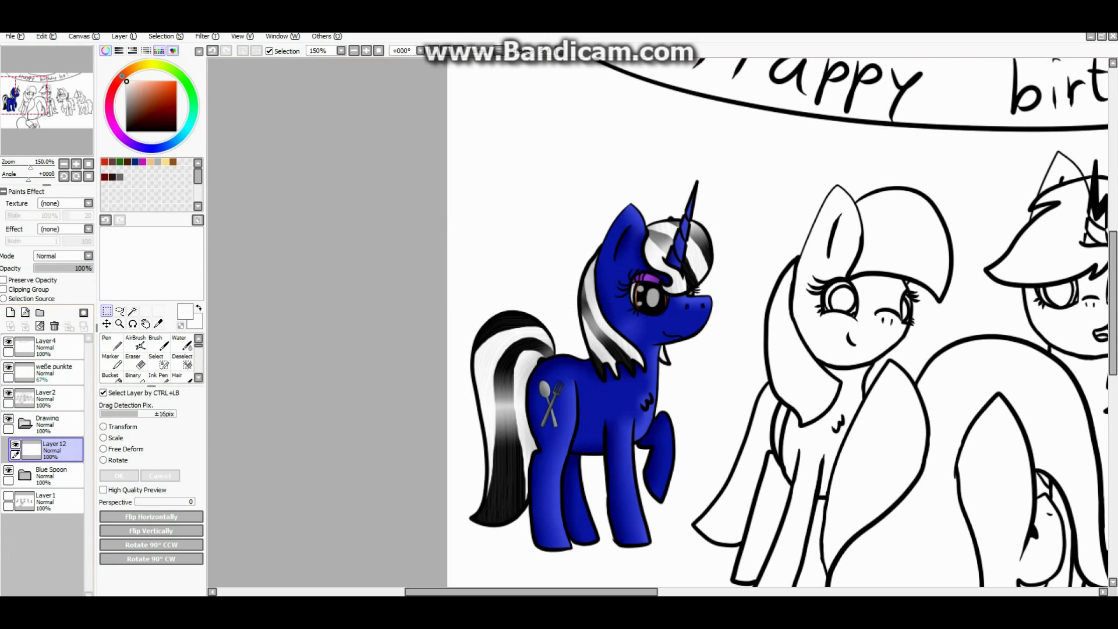
- Select the second pony's head, ear, neck, chest and legs from the Layer2 line art with the Magic Wand
left_click(46, 396)
left_click(133, 311)
left_click(838, 326)
scroll(845, 373, "down", 3)
scroll(844, 372, "up", 6)
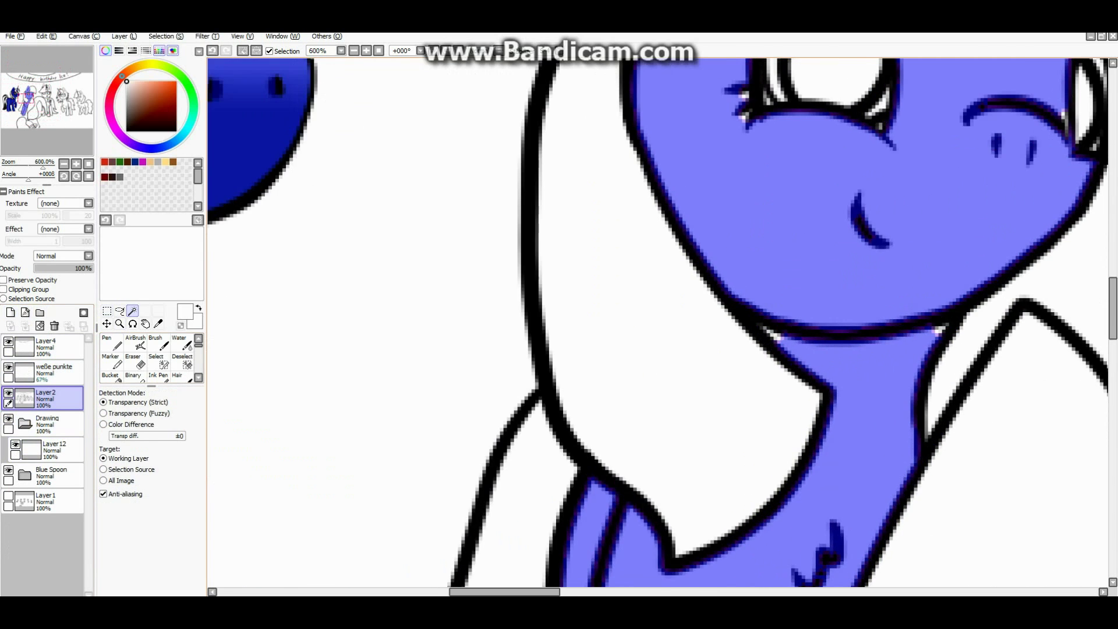
scroll(658, 326, "down", 2)
scroll(658, 326, "up", 3)
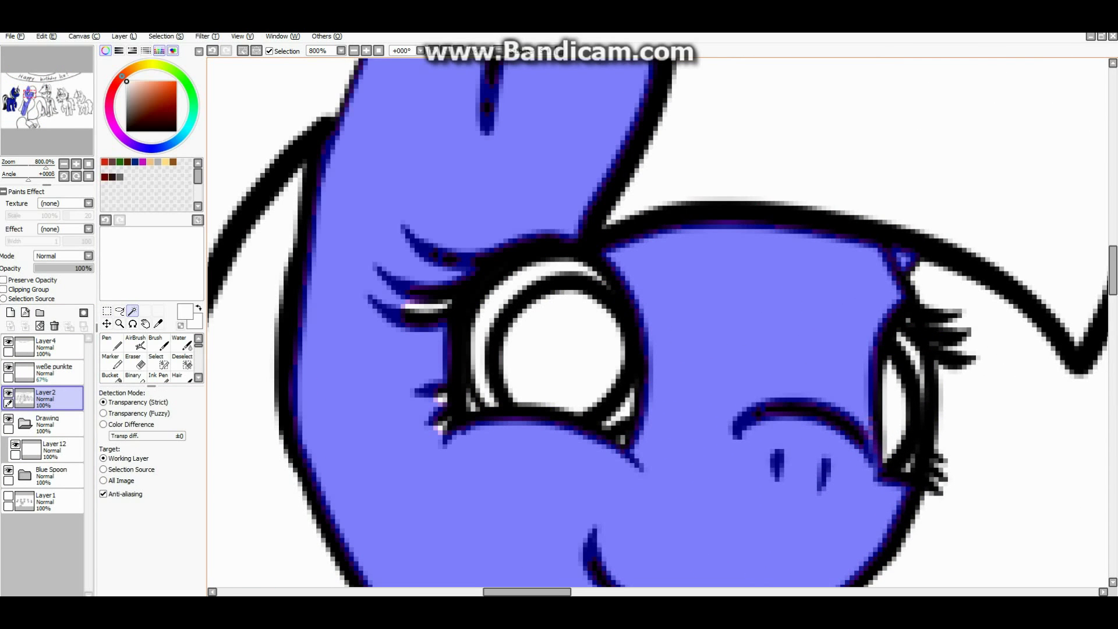
scroll(658, 326, "down", 6)
- Fill the second pony's selected body with pink on Layer12 using a size 120 Pen
left_click(111, 344)
left_click(49, 450)
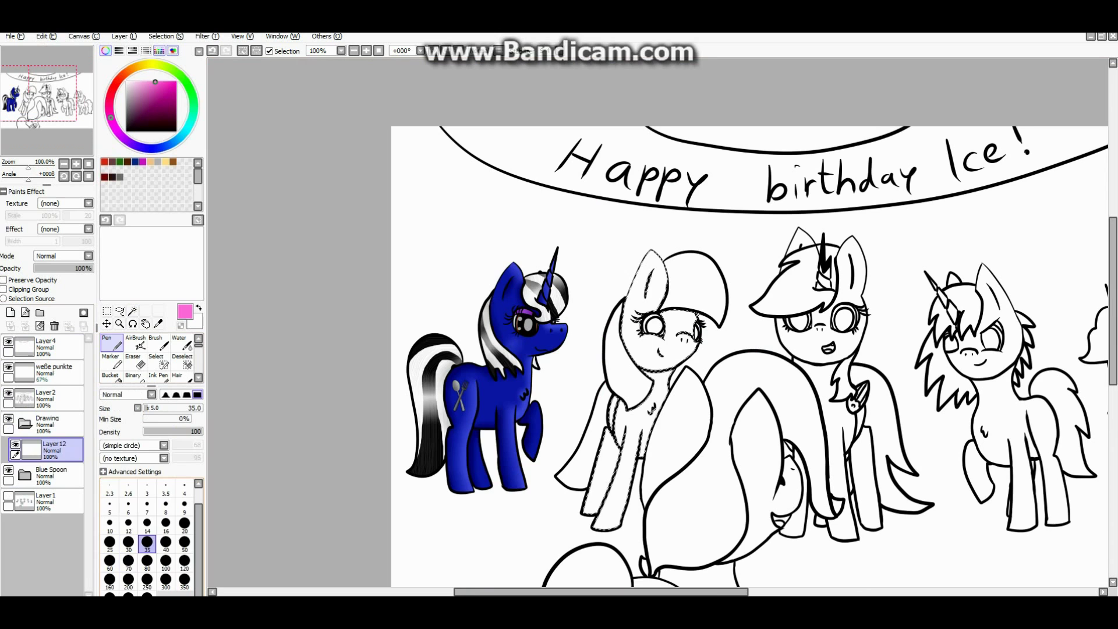
left_click(185, 560)
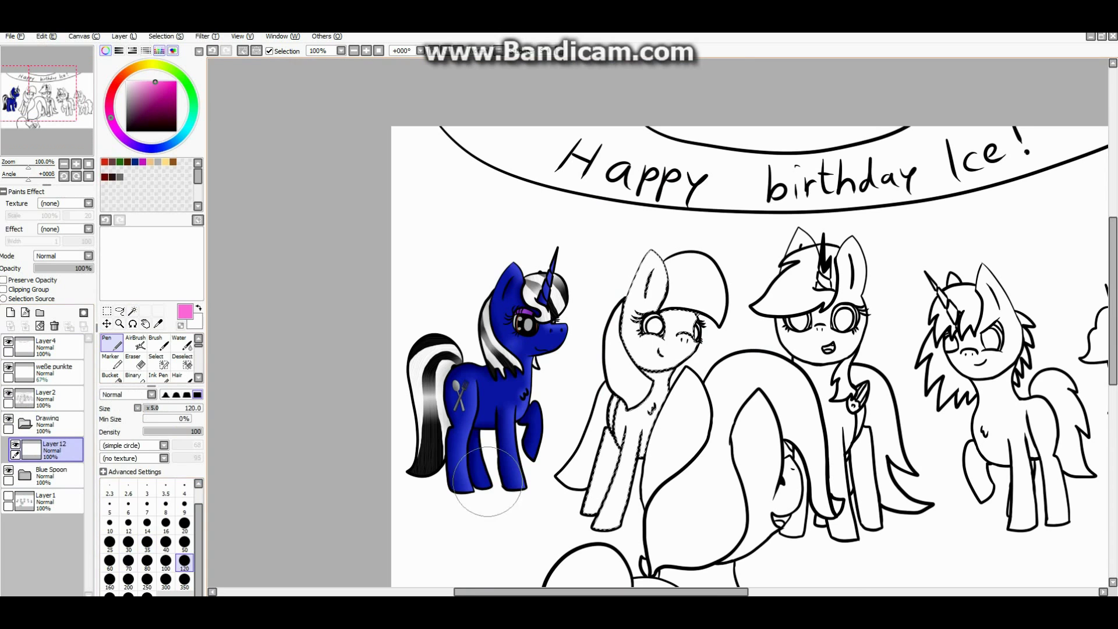
left_click_drag(600, 512, 695, 315)
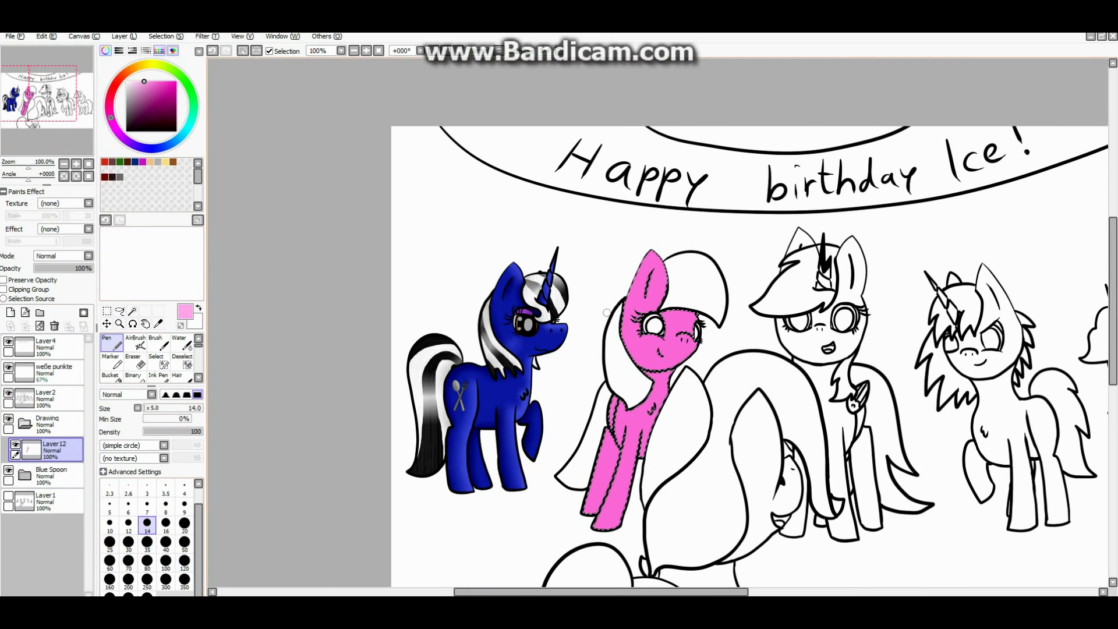
- Paint light pink highlights on the second pony's ear, forehead, cheek, neck, chest and front leg with a size 14 Pen
scroll(657, 303, "up", 3)
left_click_drag(657, 259, 695, 319)
scroll(745, 496, "down", 2)
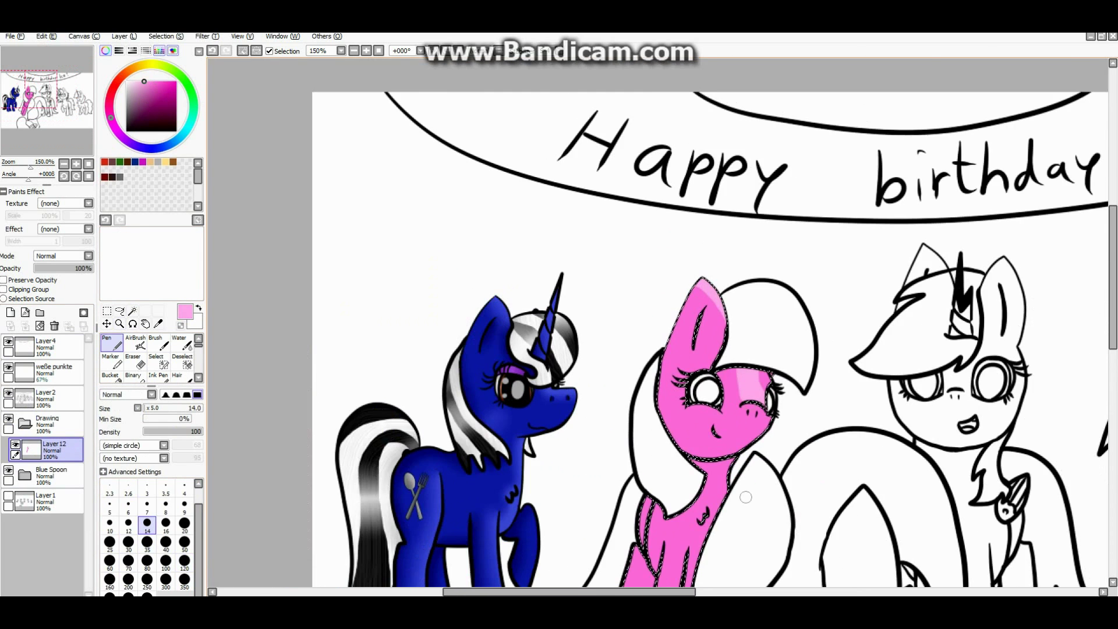
scroll(746, 497, "up", 2)
left_click(686, 423)
scroll(711, 419, "up", 1)
scroll(726, 411, "down", 2)
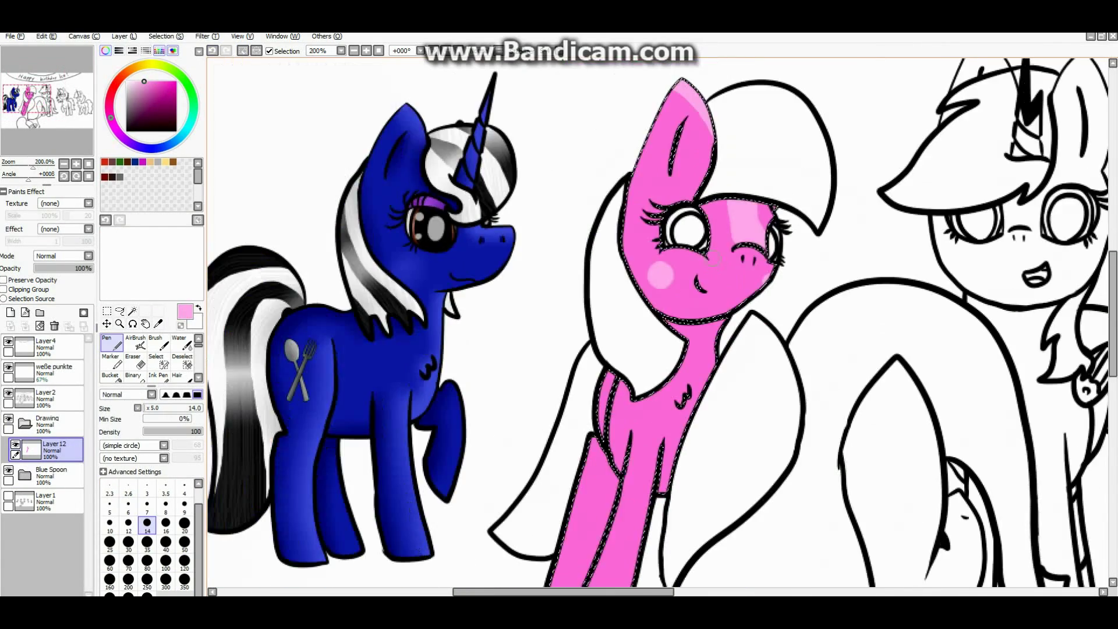
scroll(708, 407, "up", 2)
left_click(632, 349)
left_click_drag(632, 350, 762, 91)
left_click_drag(638, 576, 717, 202)
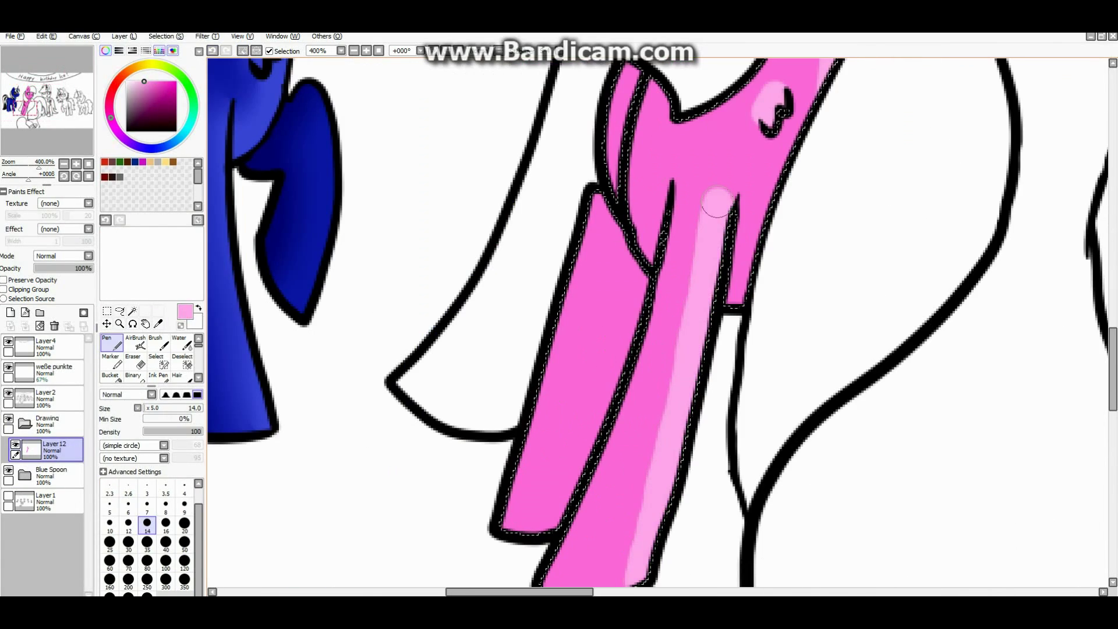
- Blend the light pink highlights into the second pony's body with the Blur brush at sizes 25 and 20
scroll(151, 358, "down", 2)
left_click(182, 364)
scroll(680, 301, "down", 2)
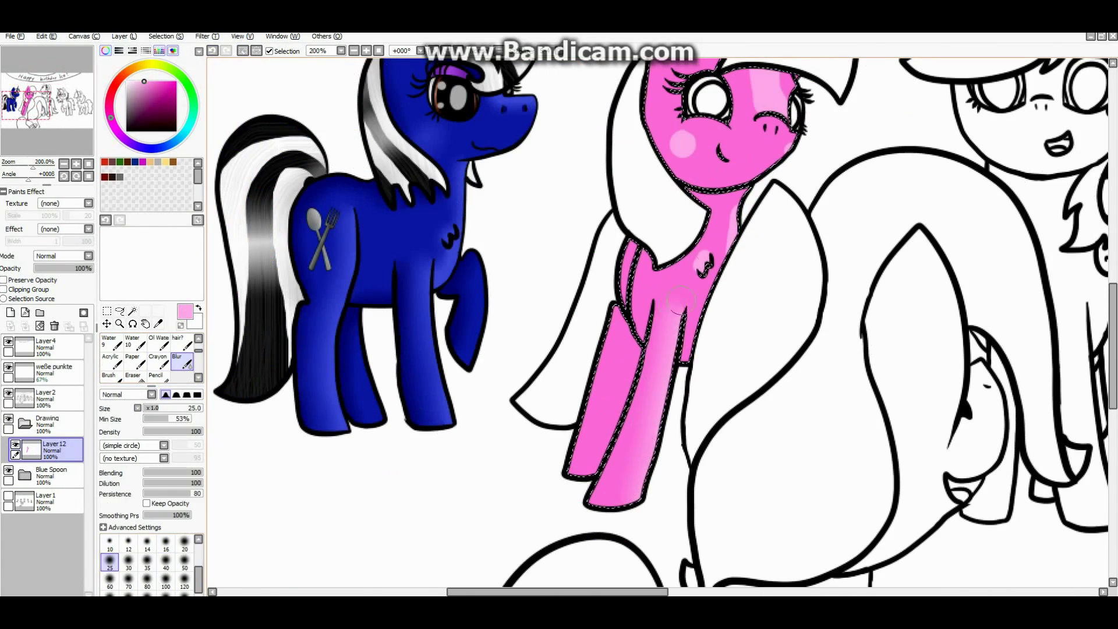
scroll(740, 202, "up", 2)
key("bracketleft")
scroll(608, 340, "down", 1)
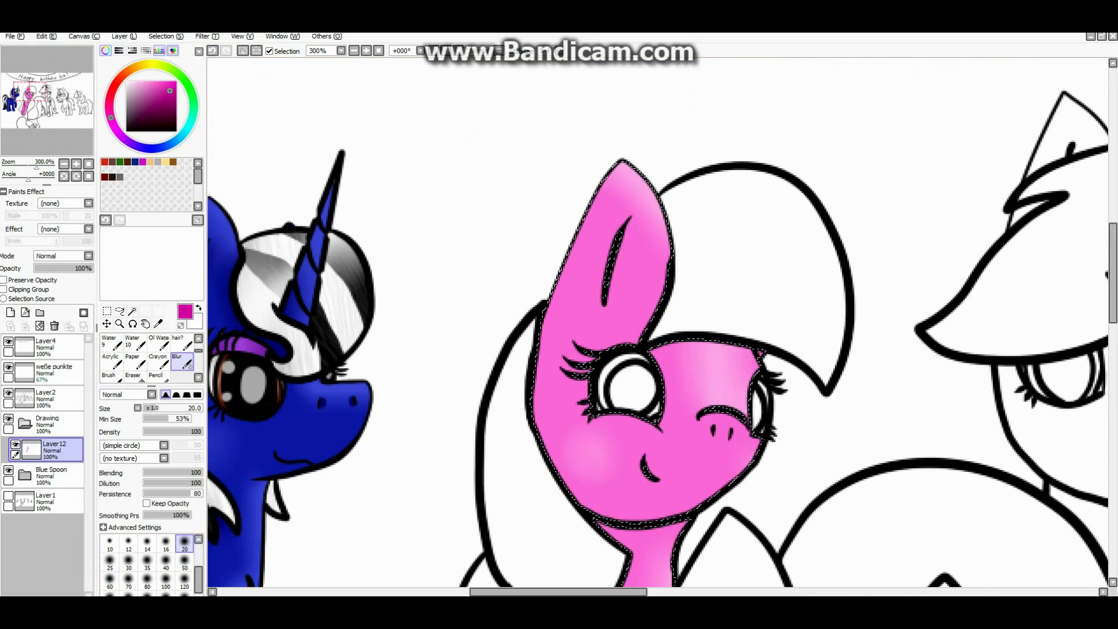
- Paint darker pink shadows in the second pony's ear, along the head, under the forelock and beneath the mane with a size 7 Pen
key("n")
scroll(582, 299, "up", 3)
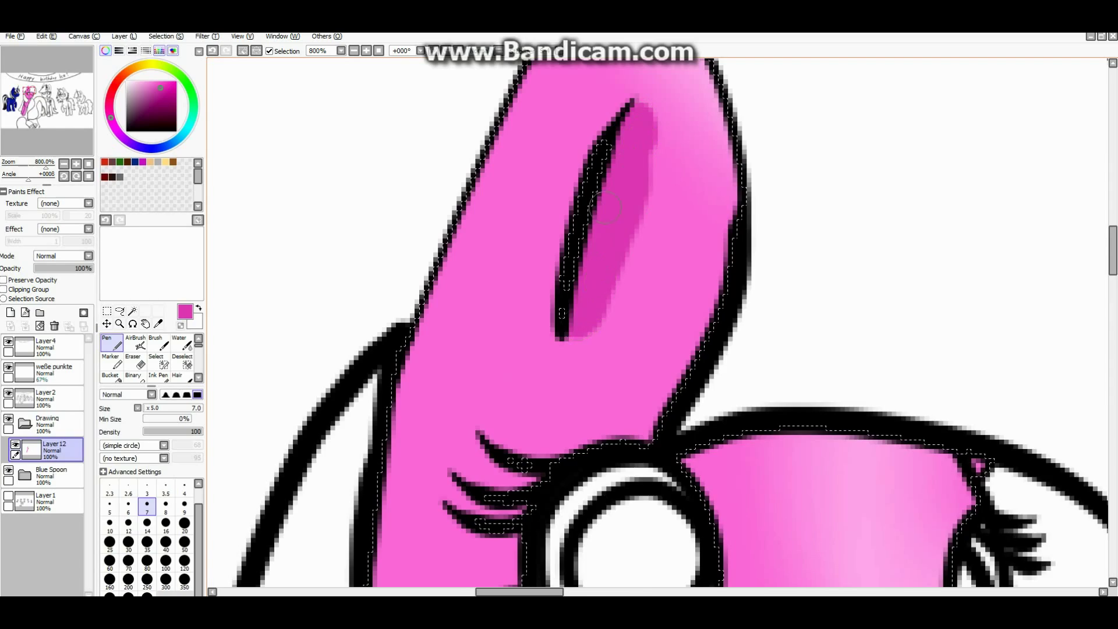
scroll(605, 206, "down", 3)
scroll(528, 460, "up", 2)
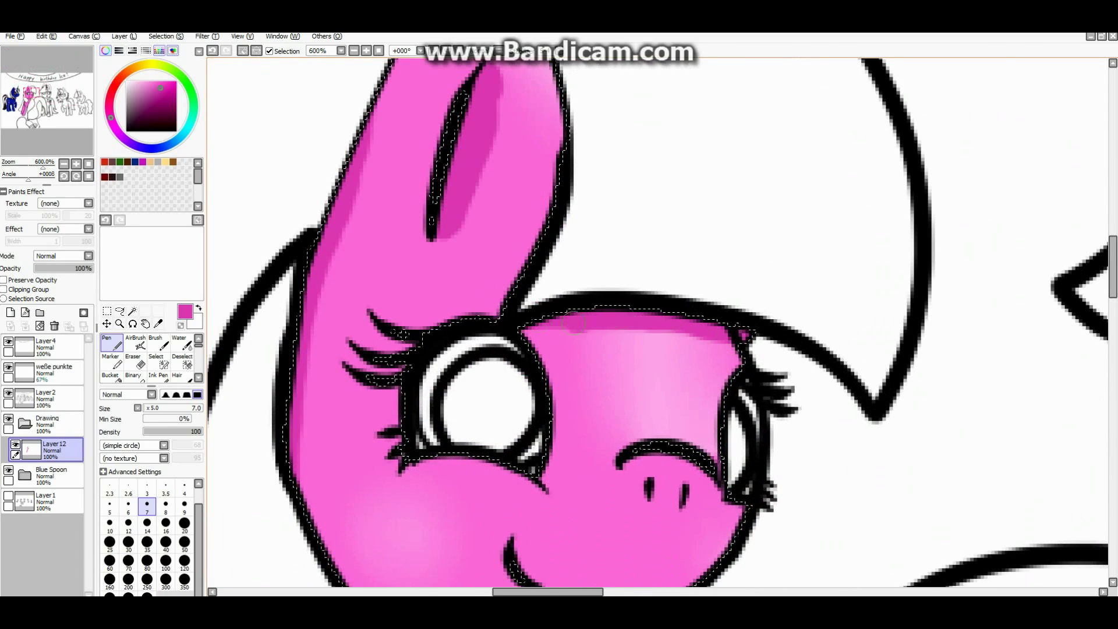
scroll(527, 235, "down", 3)
scroll(364, 403, "up", 2)
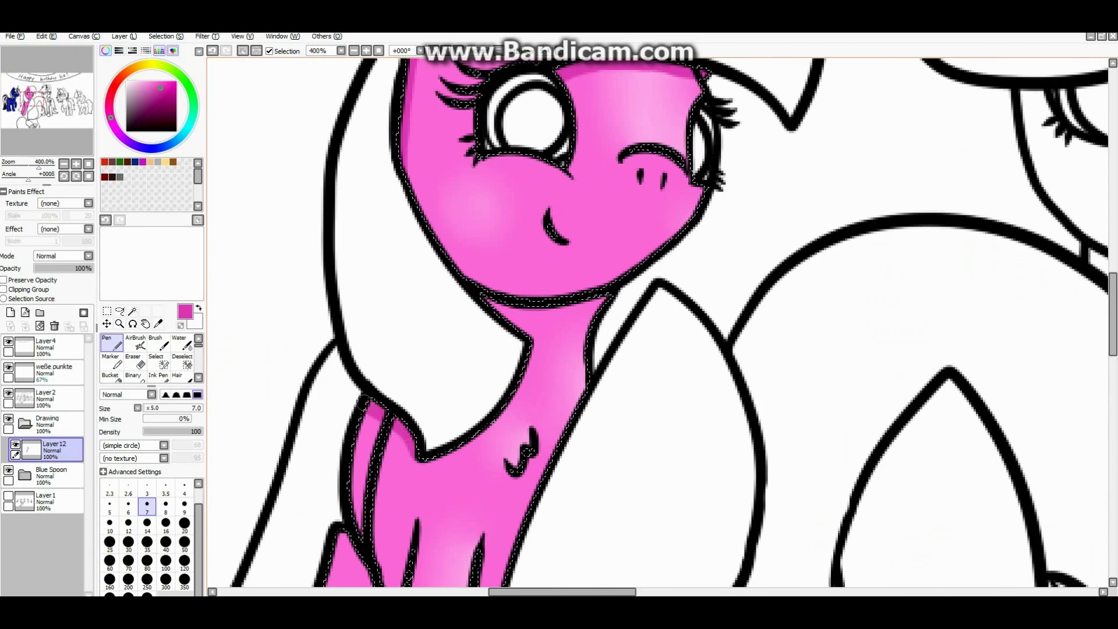
- Shade the pink pony's back leg in dark magenta on Layer12 with the Pen at size 14
mouse_move(402, 440)
left_mouse_down()
mouse_move(464, 361)
mouse_move(457, 72)
left_mouse_up()
scroll(457, 232, "up", 1)
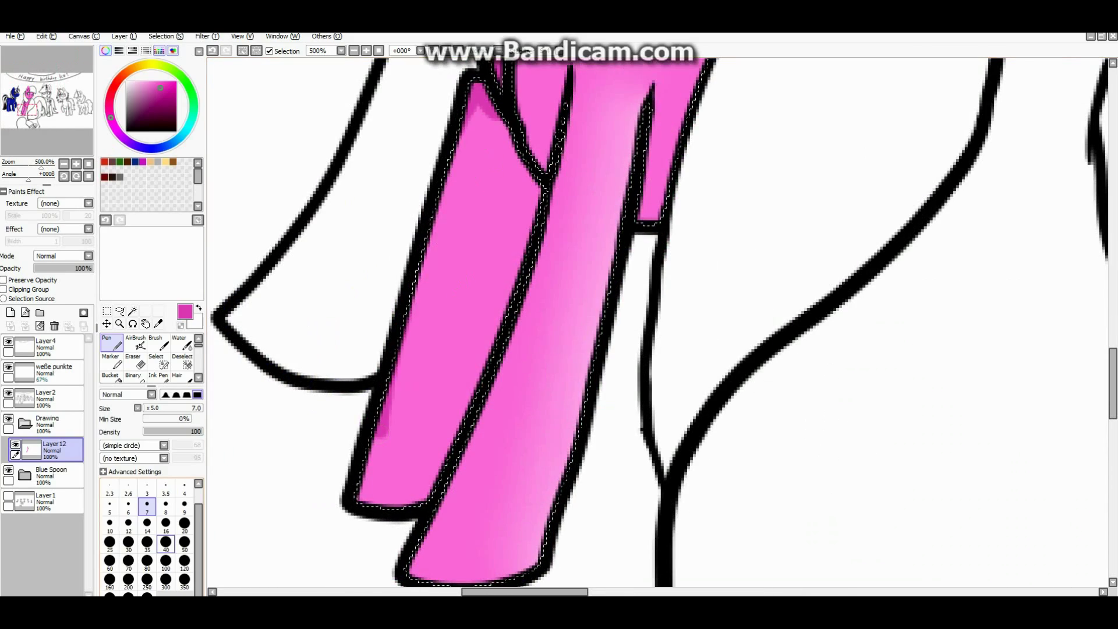
left_click(146, 522)
mouse_move(366, 495)
left_mouse_down()
mouse_move(513, 151)
mouse_move(531, 159)
left_mouse_up()
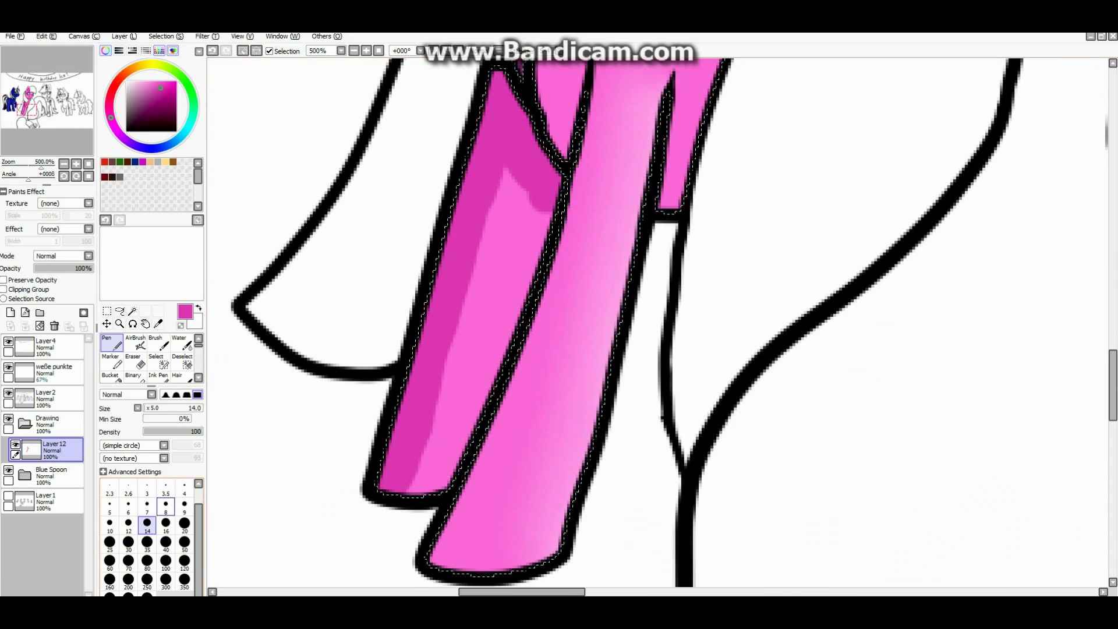
- Add dark magenta shadows along the pink pony's front legs with the Pen at size 10
left_click(110, 522)
left_click(499, 434)
left_click_drag(499, 434, 577, 163)
scroll(576, 233, "down", 1)
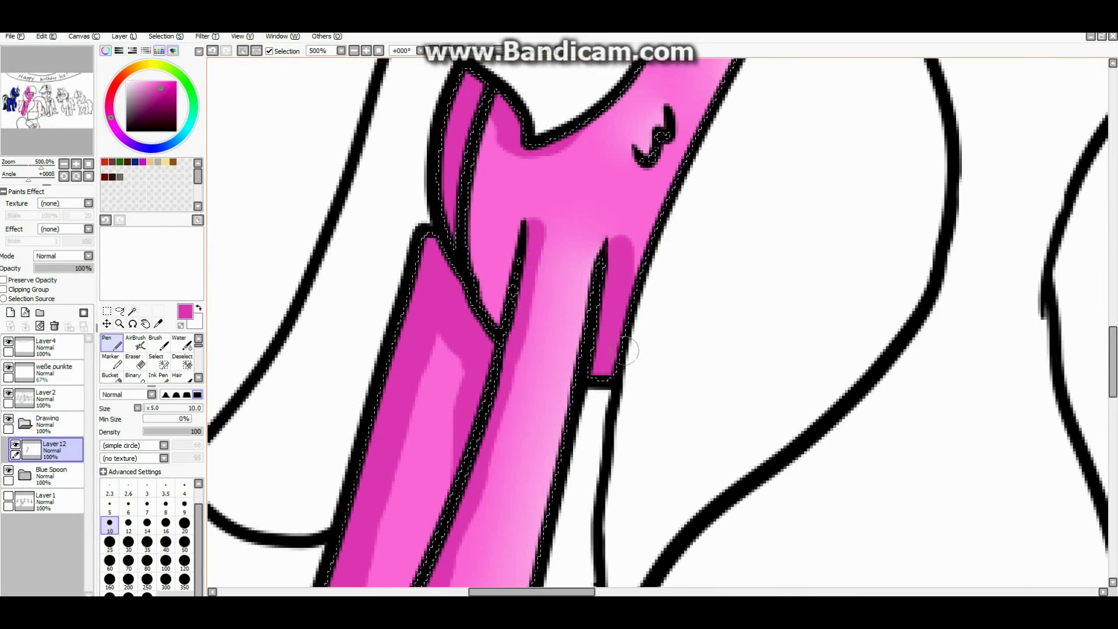
left_click_drag(635, 64, 618, 300)
- Soften the shadows on the pink pony's legs and chest with the Blur brush at size 20
left_click(181, 344)
scroll(573, 297, "down", 2)
scroll(582, 407, "up", 2)
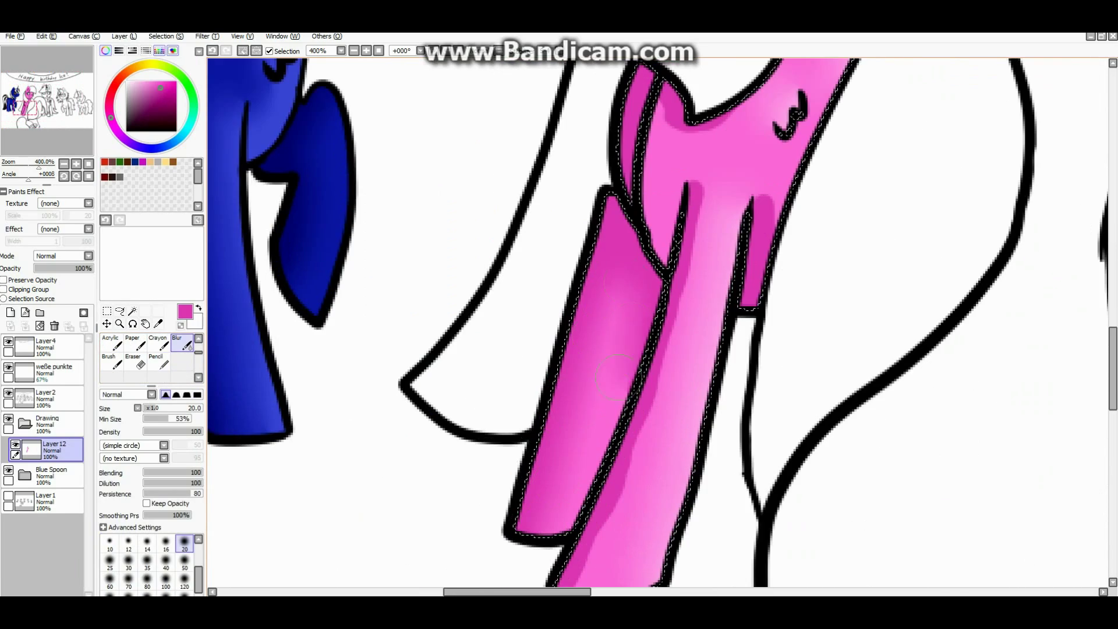
scroll(612, 379, "down", 1)
mouse_move(611, 408)
left_mouse_down()
mouse_move(645, 370)
mouse_move(609, 512)
mouse_move(622, 408)
left_mouse_up()
scroll(582, 350, "down", 2)
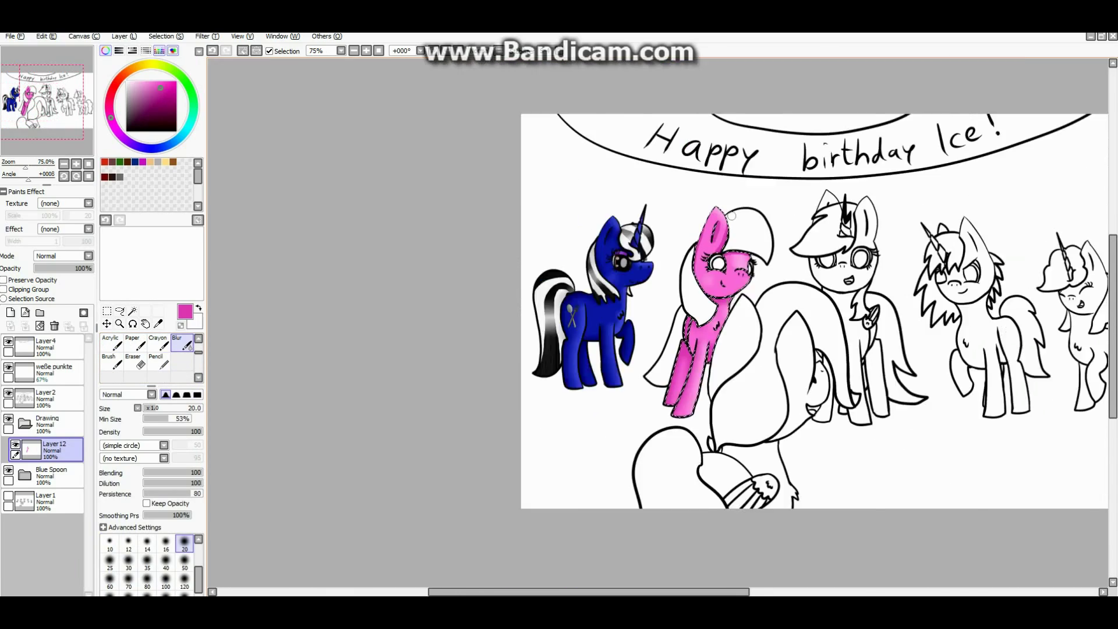
- Blend the shading on the pink pony's head and ear with the Blur brush at size 14
scroll(583, 349, "up", 2)
left_click(147, 542)
scroll(680, 255, "up", 1)
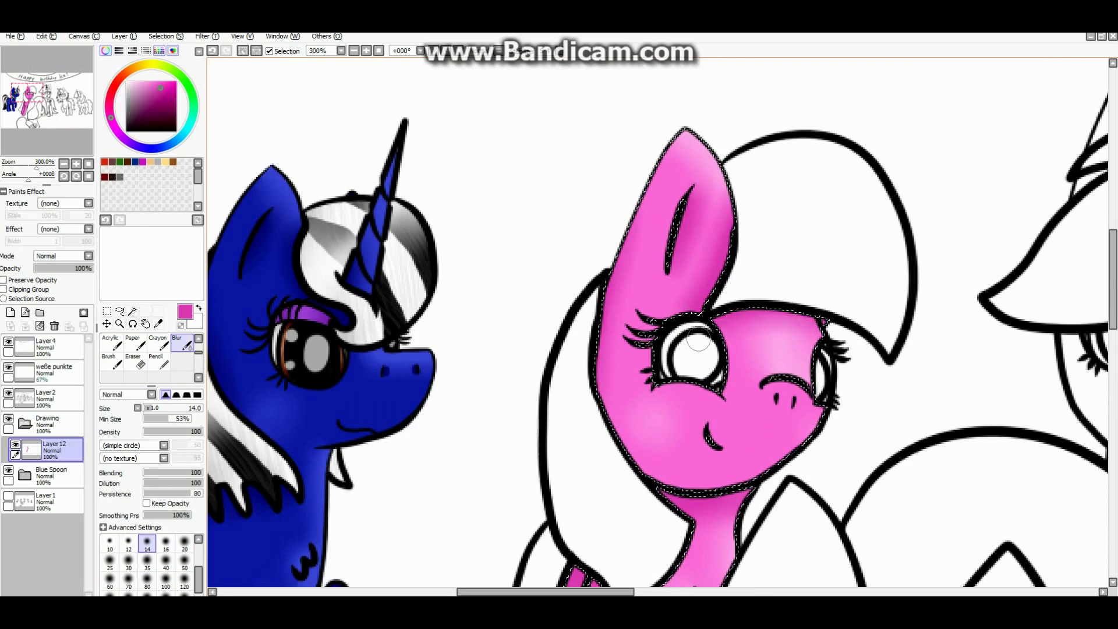
- Magic-wand select the pink pony's mane and tail from Layer2 and fill them turquoise on Layer12 with the Pen at size 35
scroll(675, 349, "down", 2)
scroll(669, 408, "down", 2)
left_click(46, 396)
left_click(132, 311)
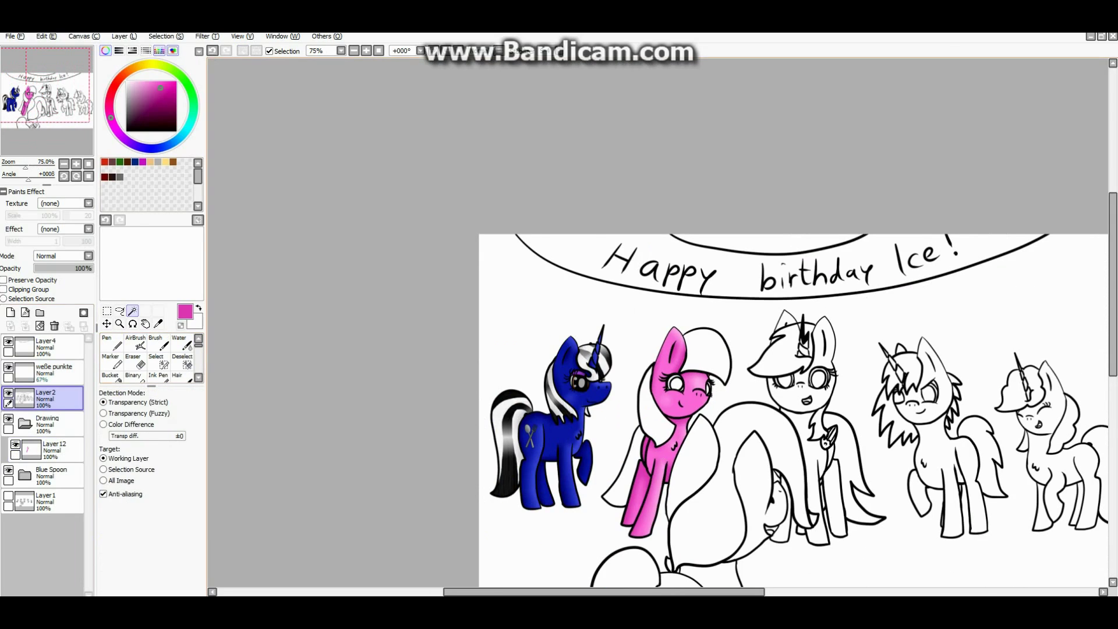
scroll(675, 378, "up", 6)
scroll(658, 326, "down", 6)
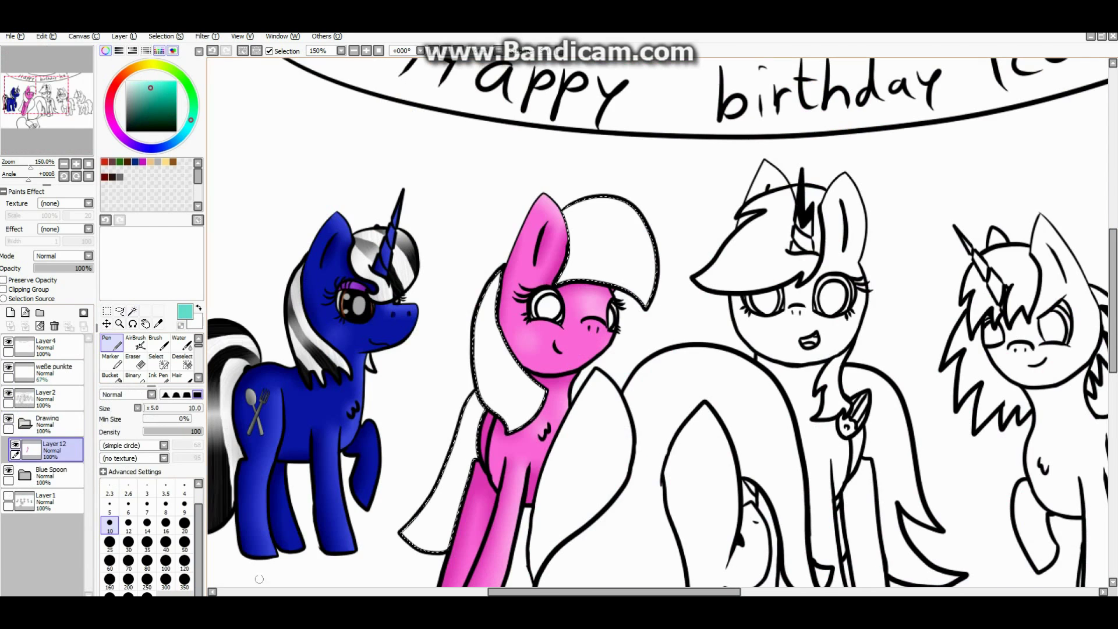
left_click_drag(419, 541, 439, 425)
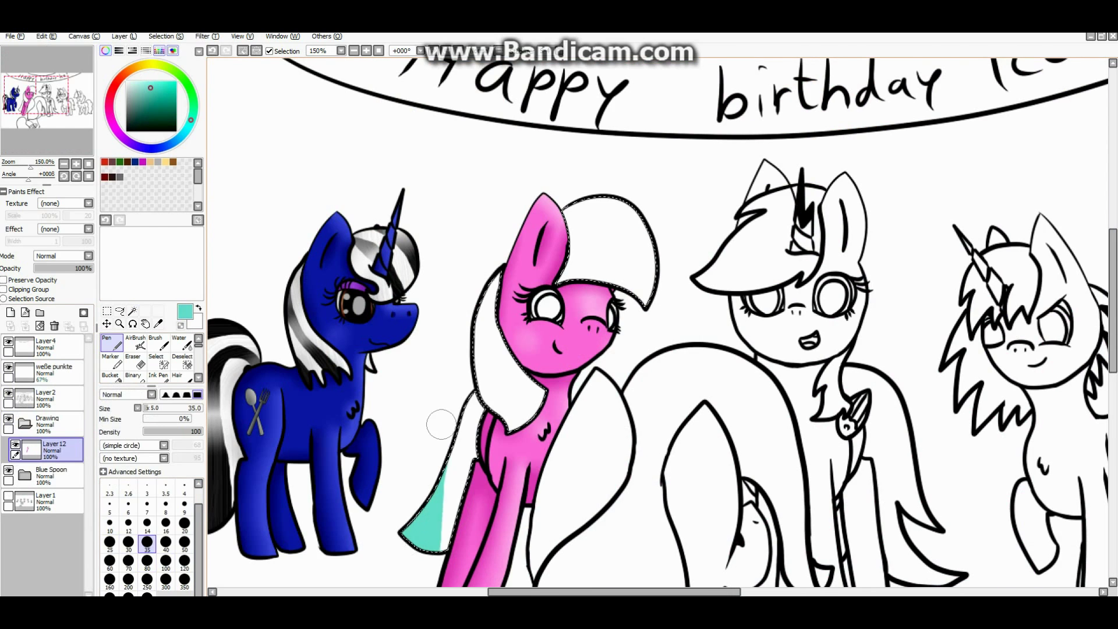
left_click_drag(460, 501, 574, 256)
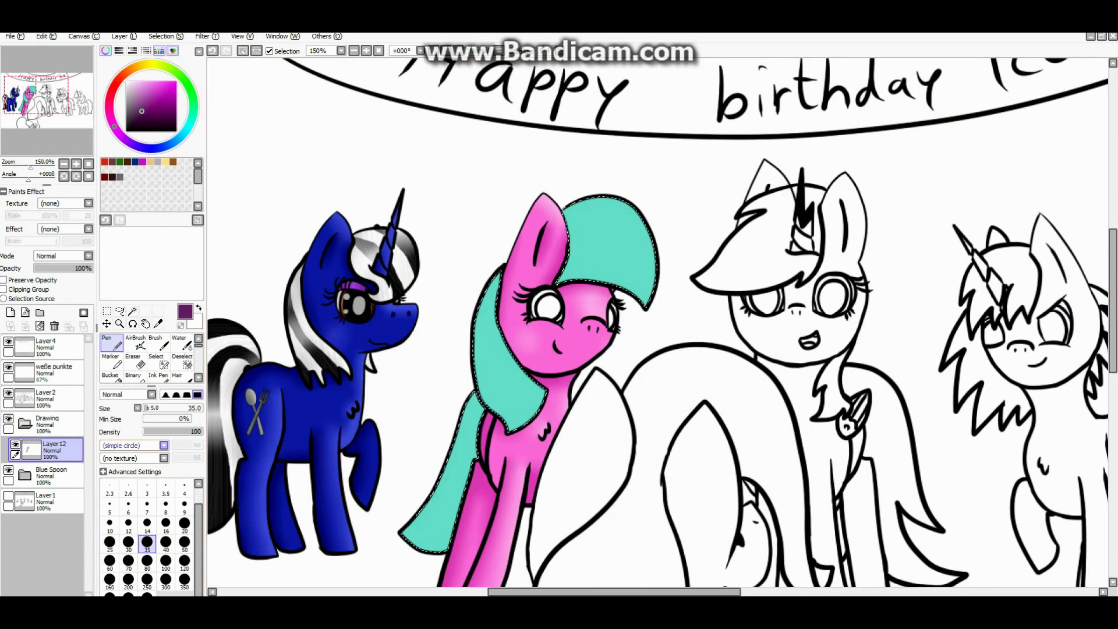
- Add a layer above Layer12 and draw dark purple swirls across the turquoise mane and tail with the Pen at size 14
left_click(10, 313)
left_click(147, 523)
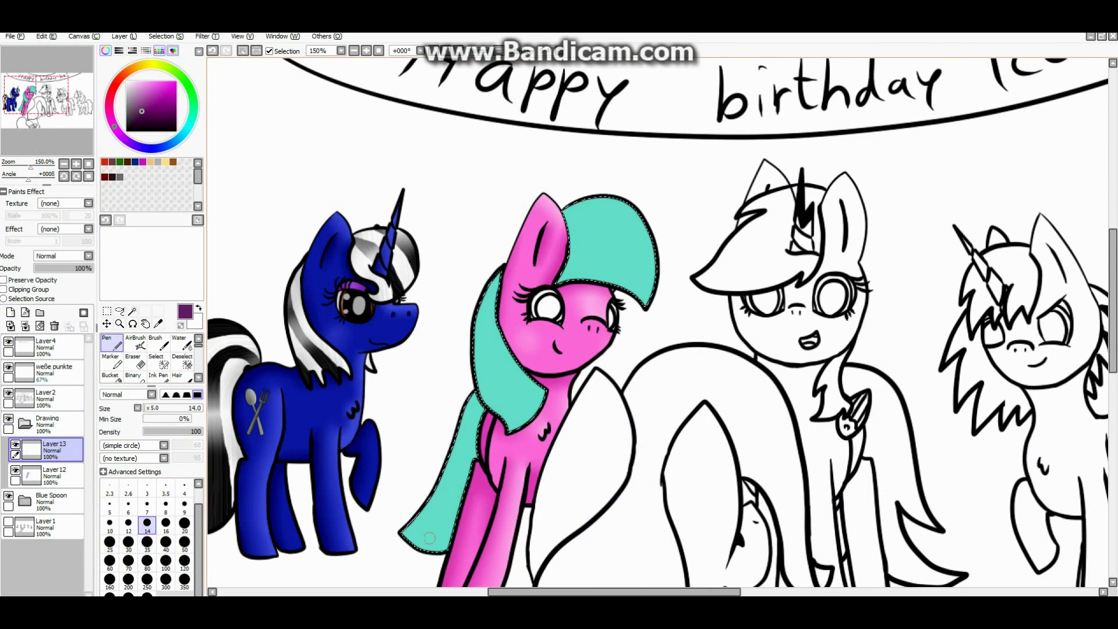
scroll(429, 538, "up", 2)
left_click_drag(436, 518, 430, 527)
left_click_drag(463, 484, 456, 494)
mouse_move(460, 425)
left_mouse_down()
mouse_move(454, 435)
mouse_move(501, 433)
left_mouse_up()
left_click_drag(498, 366, 500, 385)
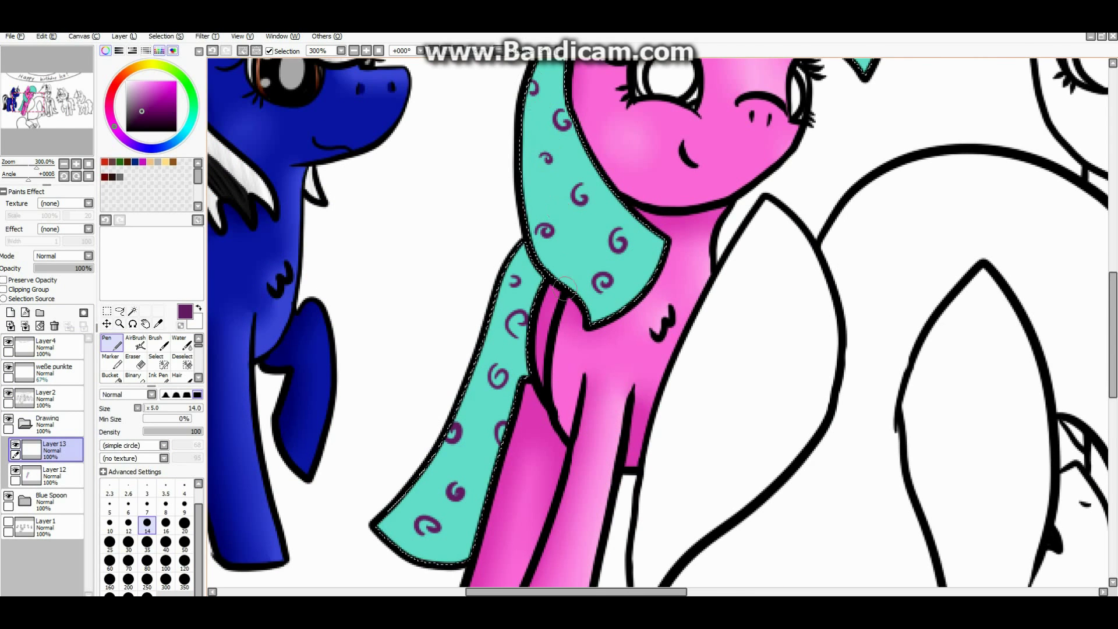
scroll(612, 247, "up", 5)
scroll(691, 330, "down", 3)
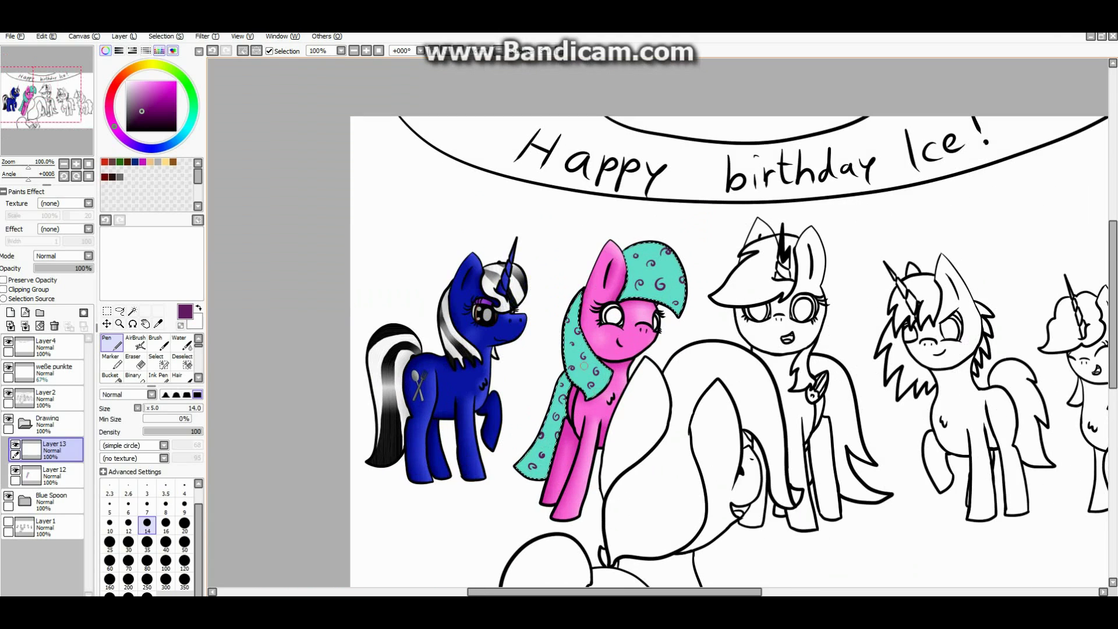
- Paint light turquoise highlights on the mane and tail on Layer12 and soften them with the Blur brush at size 30
left_click(55, 474)
left_click(646, 262, "alt")
scroll(574, 378, "up", 3)
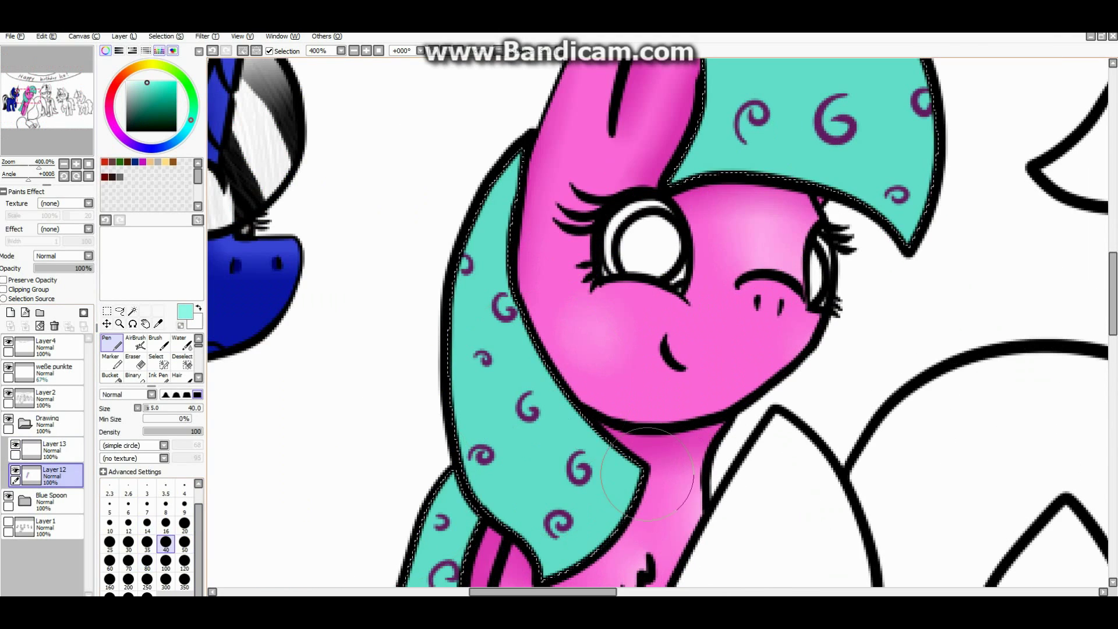
scroll(574, 377, "down", 1)
left_click(182, 360)
left_click_drag(768, 279, 728, 169)
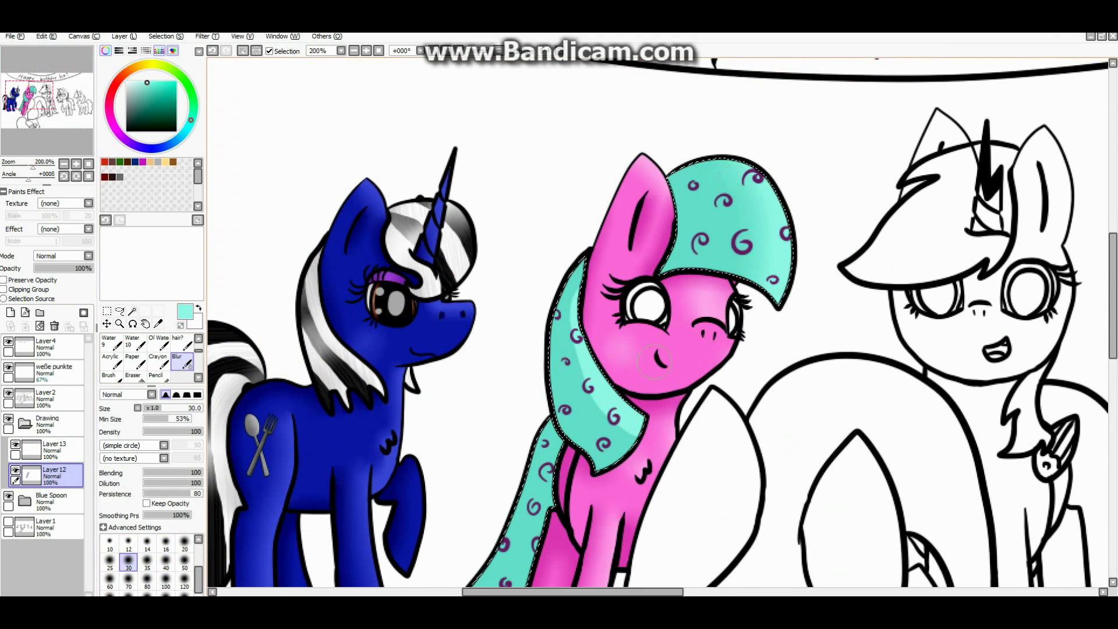
- Add dark teal shadows to the mane and tail with the Pen at size 30 and blend them with Blur at size 40
key("n")
scroll(499, 461, "up", 1)
scroll(567, 485, "down", 1)
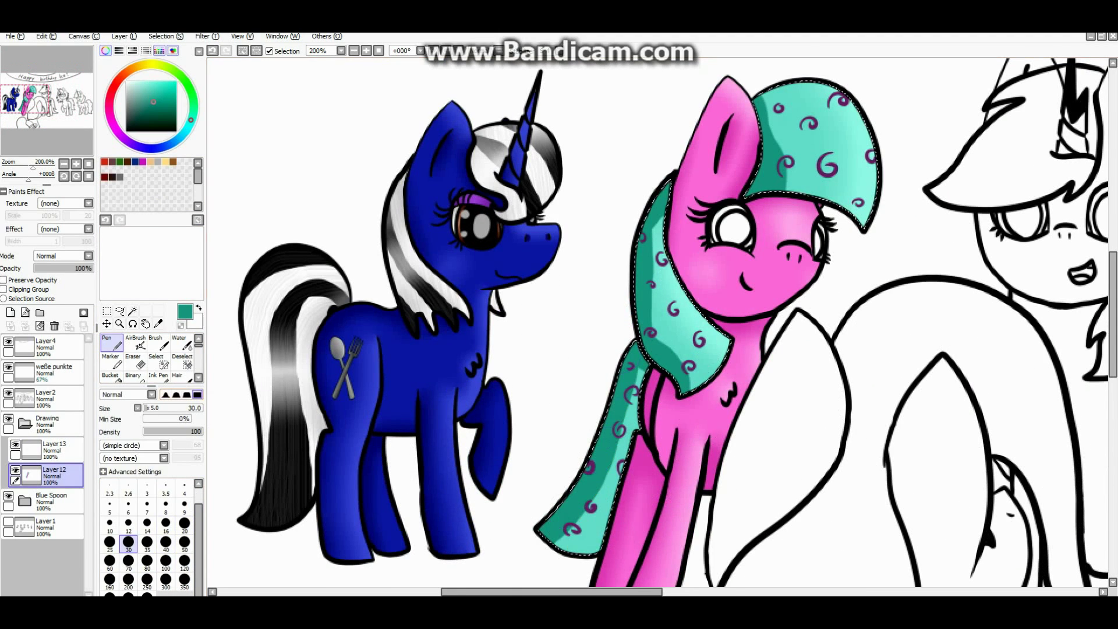
key("b")
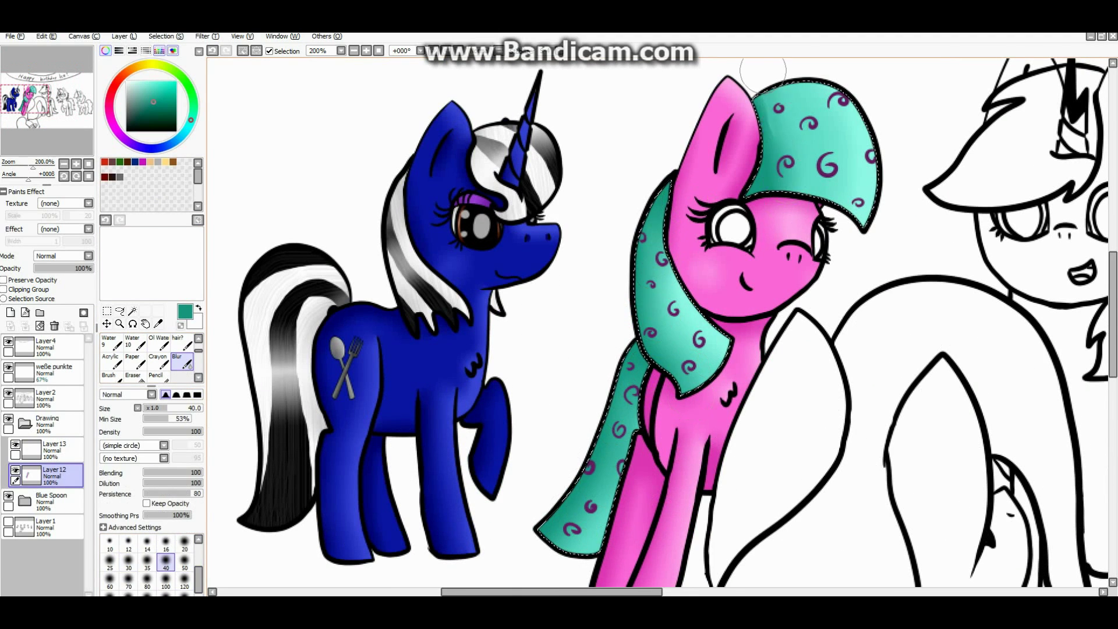
- Add a layer below the swirls and paint dark green Flat Bristle hair texture on the mane and tail at 14% layer opacity
scroll(680, 213, "down", 1)
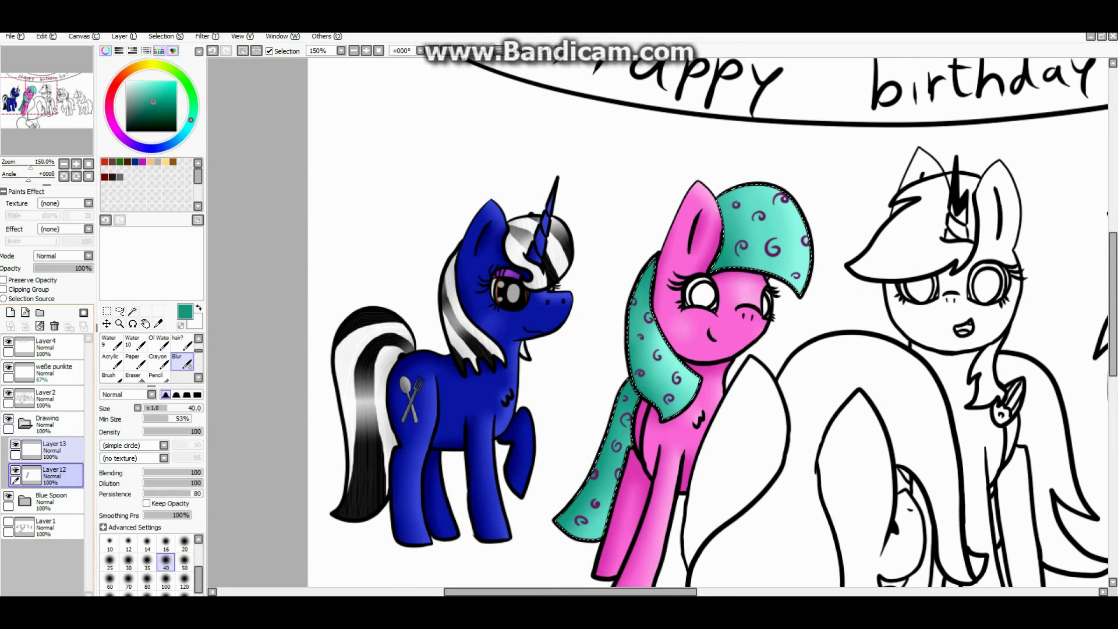
key("ctrl+shift+n")
key("n")
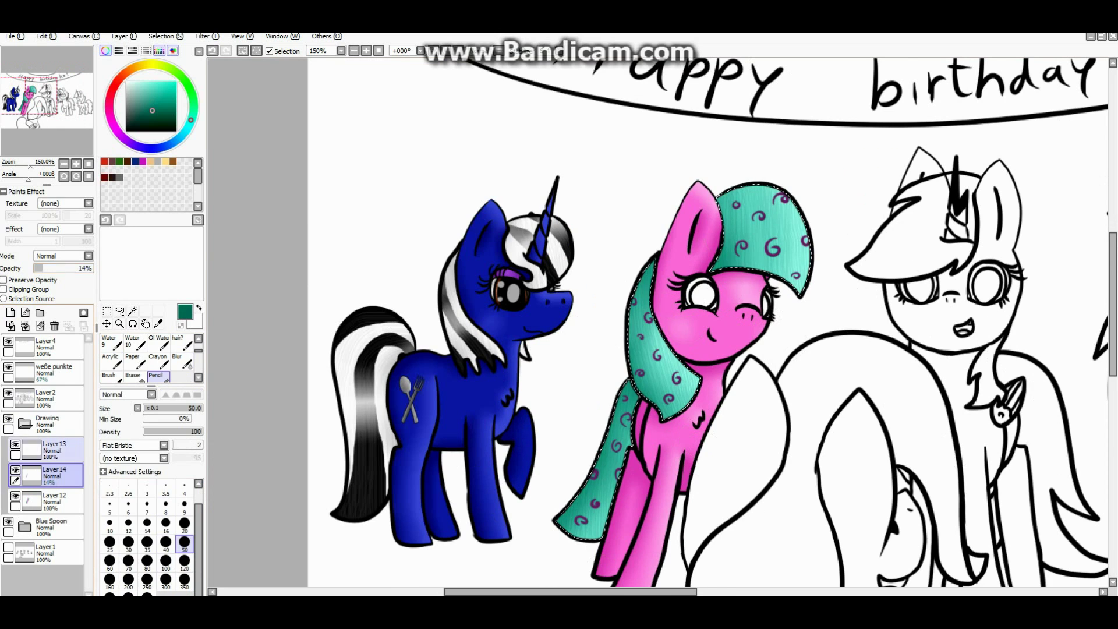
- Paint white shine bands across the mane and tail on a new top layer and soften them with Blur at size 40
key("ctrl+shift+n")
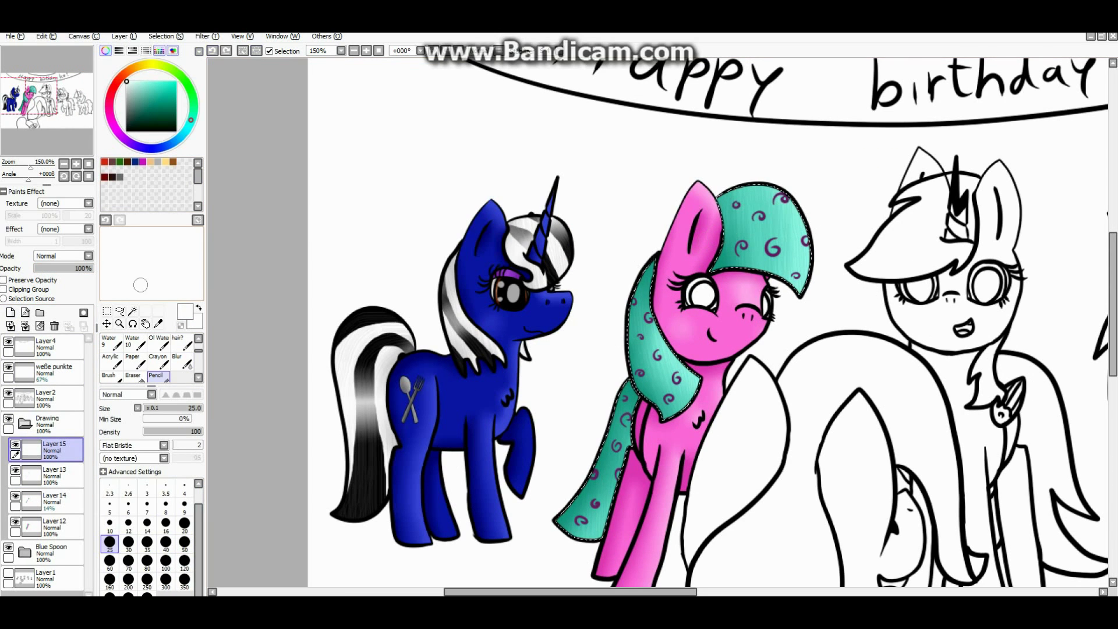
key("n")
key("b")
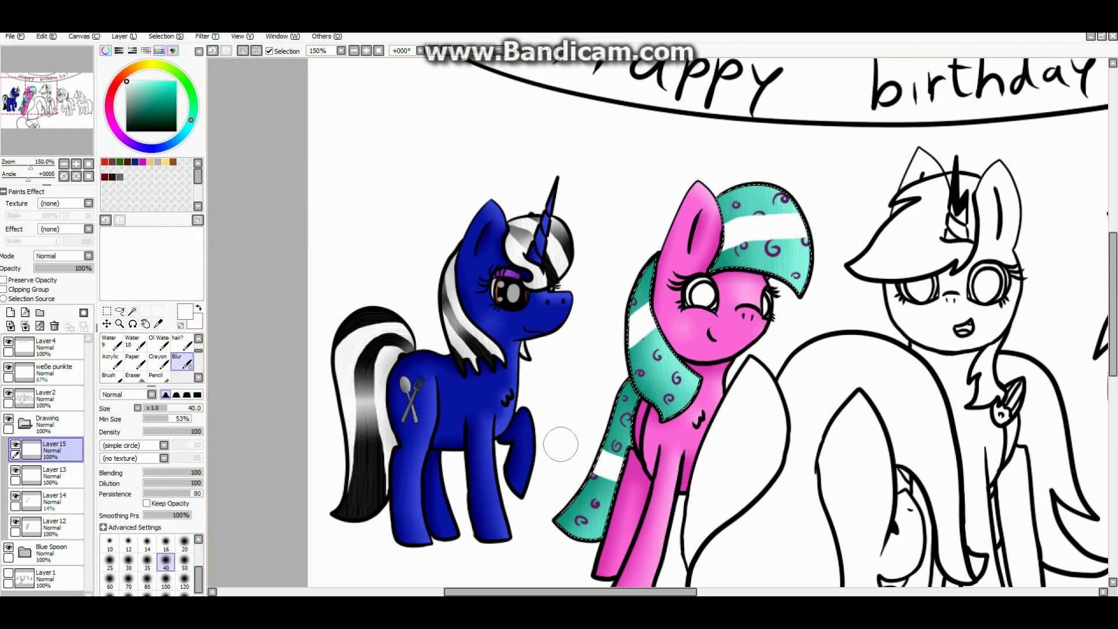
left_click_drag(806, 230, 671, 244)
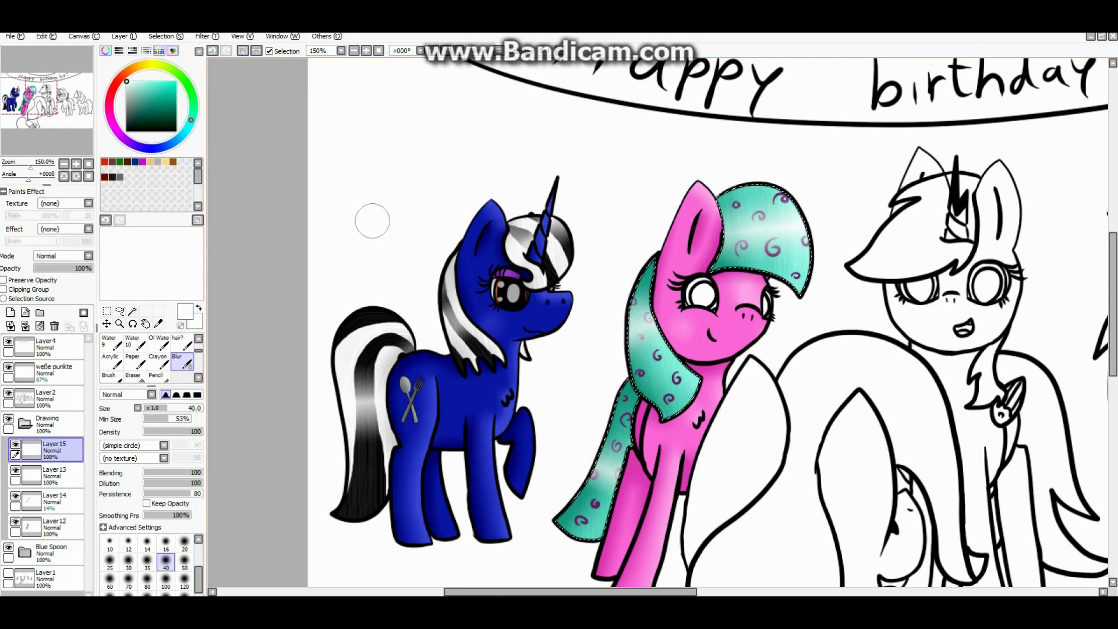
- Clear the mane selection and magic-wand select the insides of the pink pony's two irises on Layer2
key("ctrl+d")
scroll(363, 183, "down", 3)
left_click(52, 527)
left_click(47, 399)
left_click(132, 310)
scroll(687, 314, "up", 5)
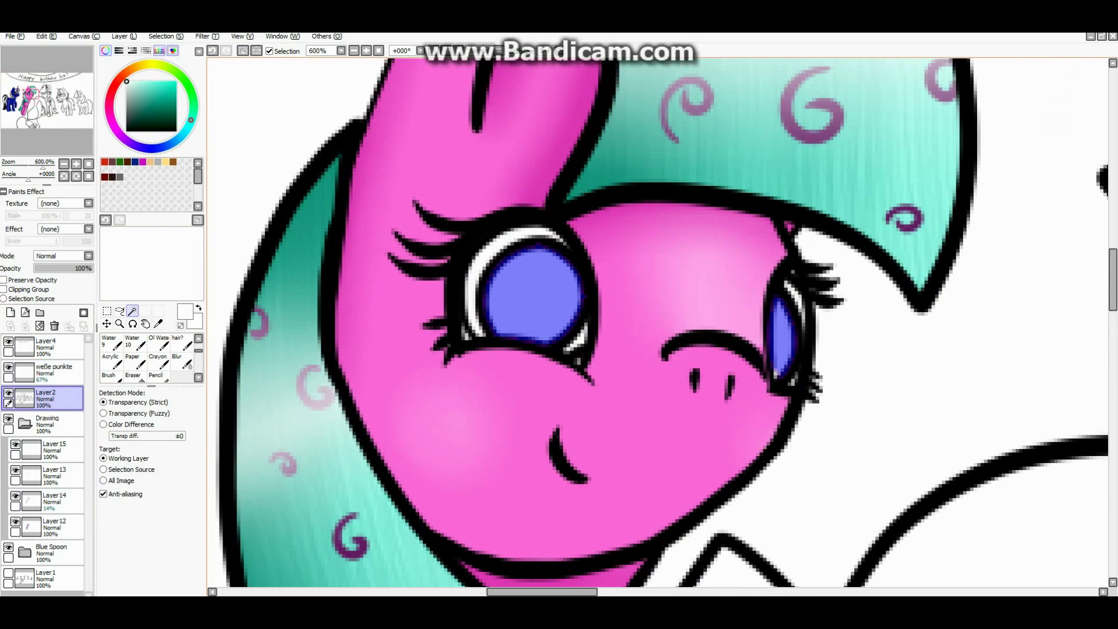
- Fill the selected eye areas with black on Layer12 using the Pen at size 30
key("n")
left_click(52, 527)
left_click_drag(533, 294, 799, 358)
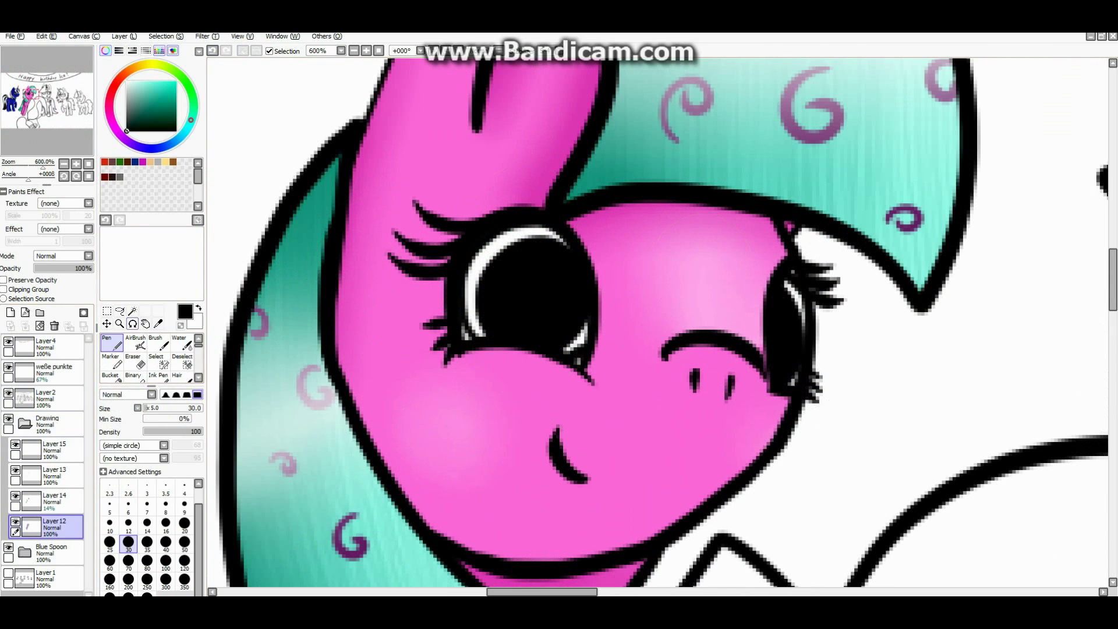
- Magic-wand select the remaining white iris rims around the black pupils in both eyes on Layer2
left_click(133, 310)
left_click(47, 399)
scroll(582, 291, "up", 2)
left_click(472, 283)
left_click(789, 291)
scroll(582, 292, "up", 1)
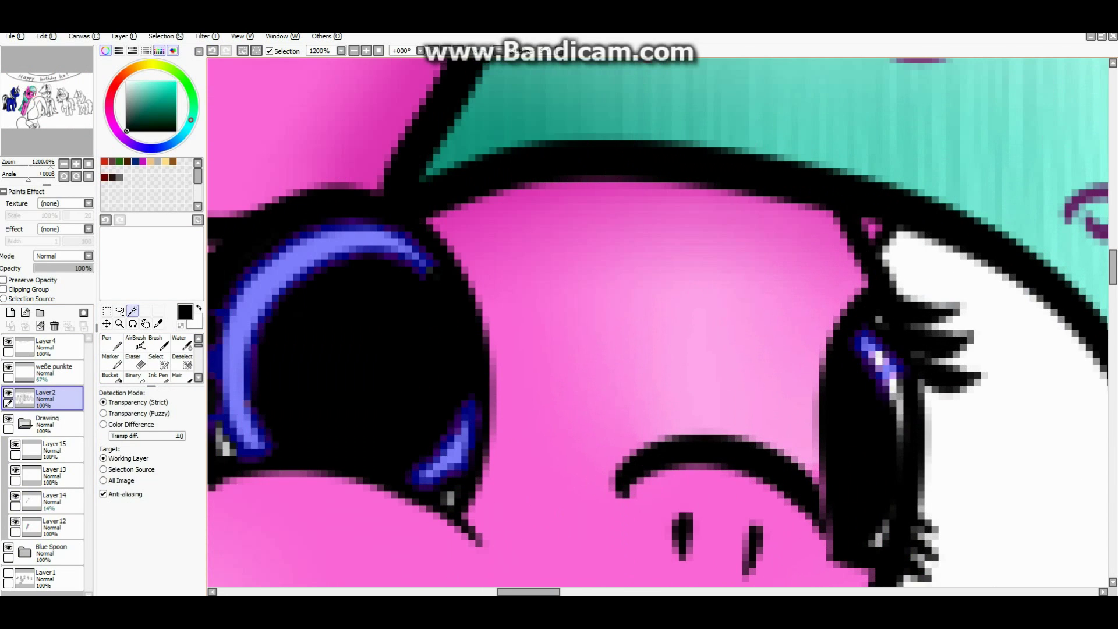
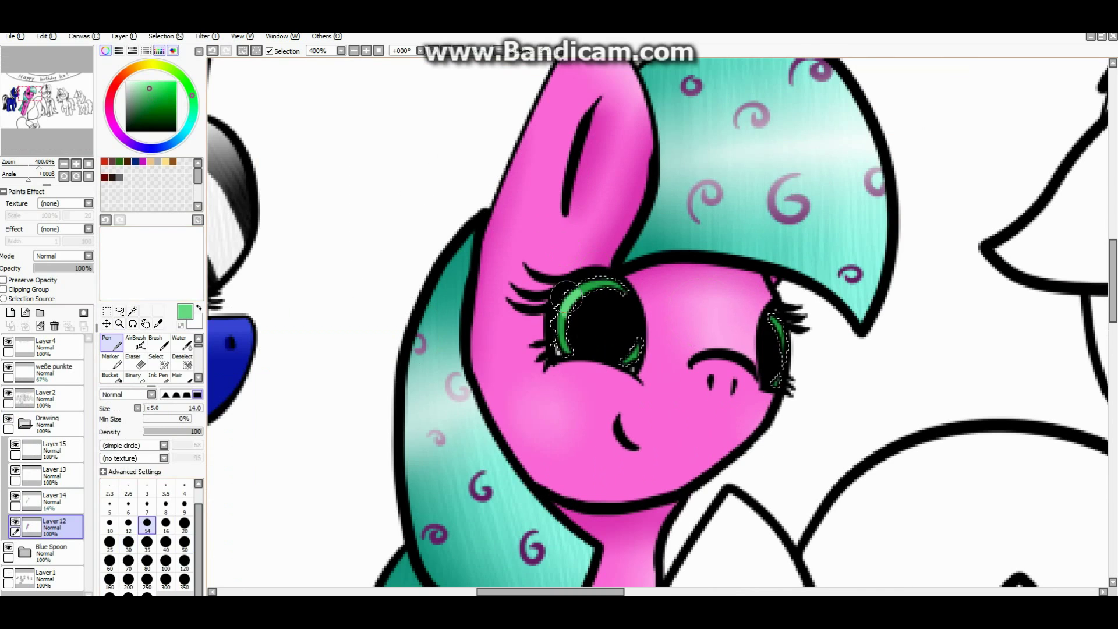
- Shade the iris rims on Layer12 in darker greens with the Pen at size 7 and blend them with Blur at size 12
left_click(146, 504)
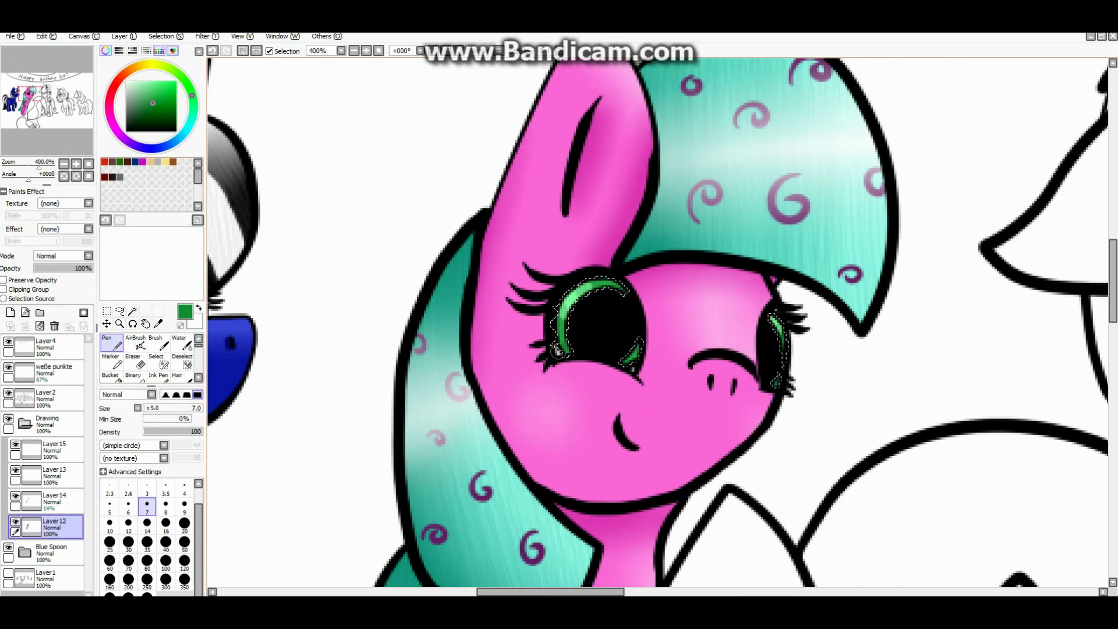
key("b")
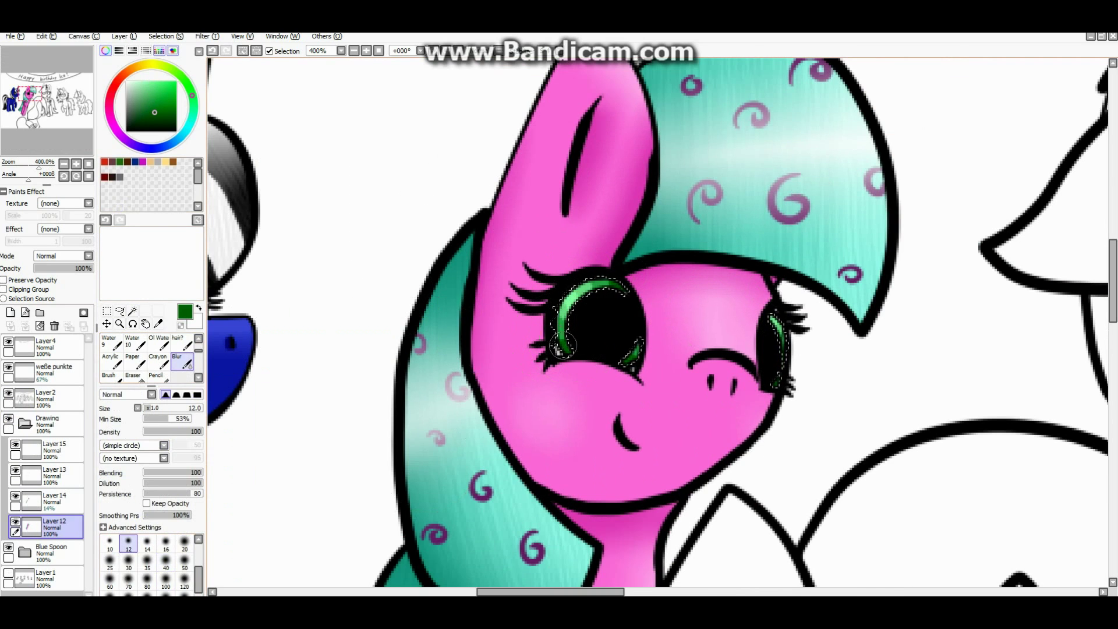
key("n")
scroll(684, 279, "up", 5)
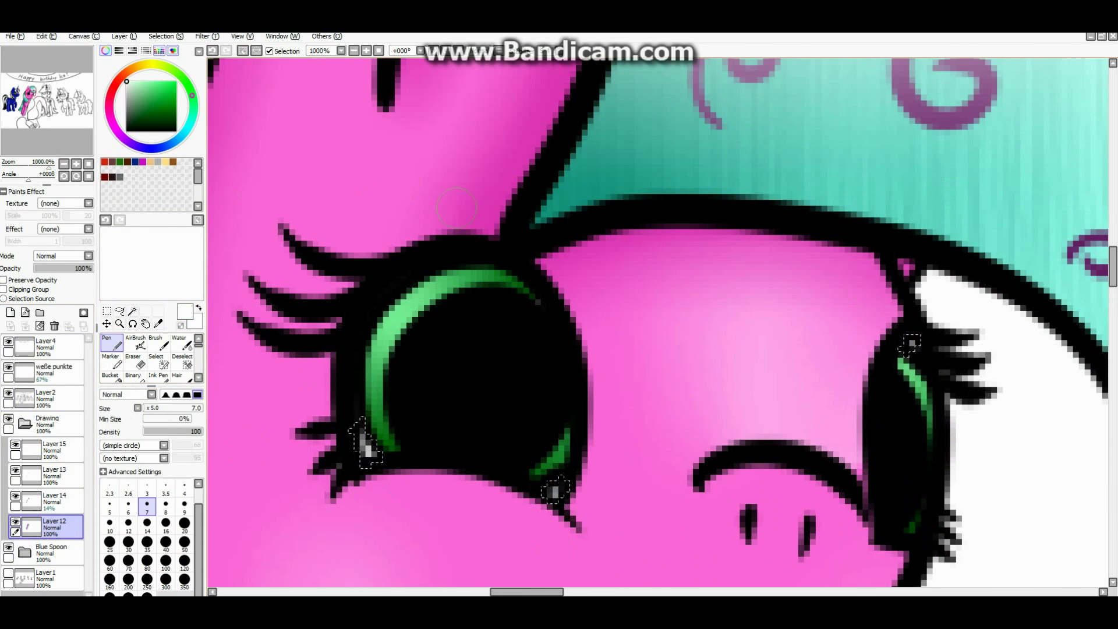
- Paint one large and two small white reflections in the pink pony's near eye on the "weiße punkte" layer
scroll(399, 181, "down", 8)
left_click(54, 370)
scroll(562, 271, "up", 3)
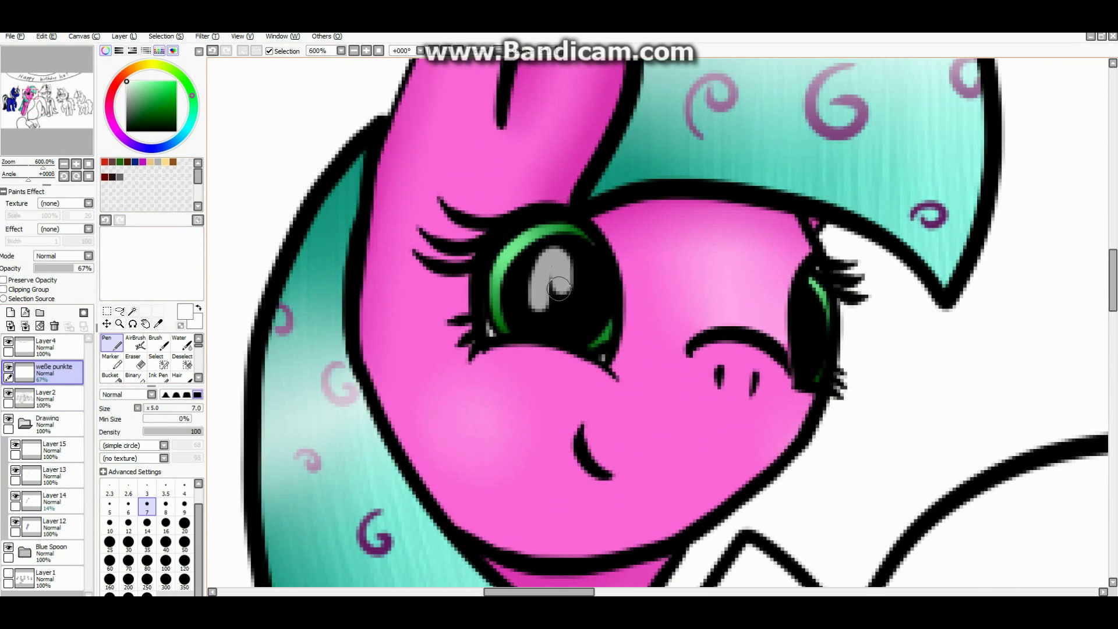
left_click_drag(672, 314, 622, 314)
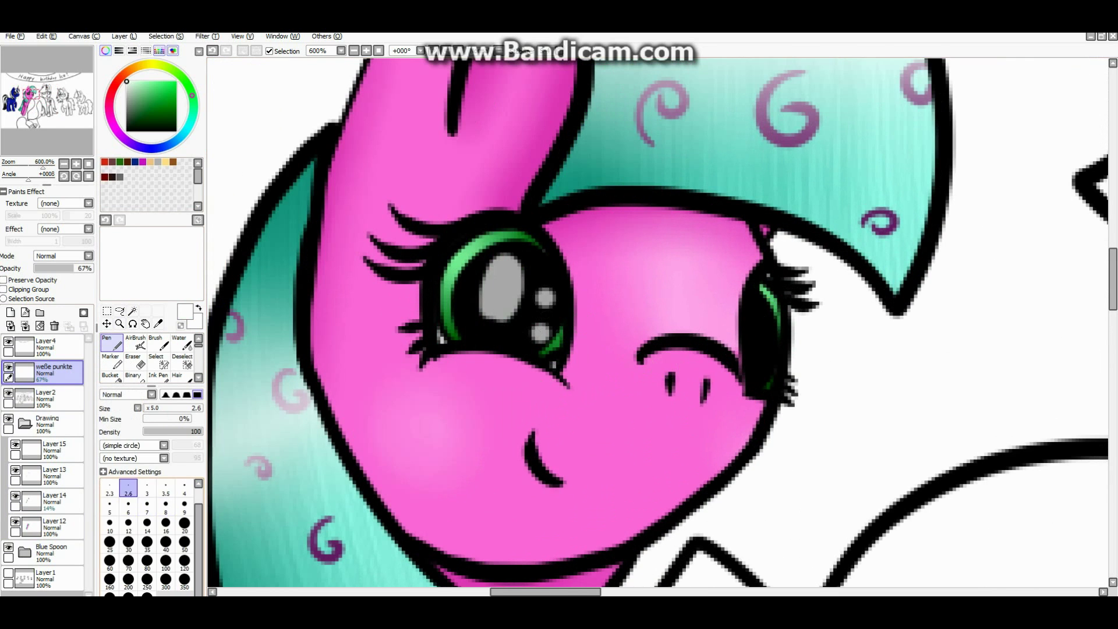
- Add white reflections to the pink pony's far eye with the Pen at size 2.6
left_click(128, 488)
scroll(759, 321, "up", 4)
left_click_drag(748, 305, 768, 381)
scroll(783, 445, "down", 10)
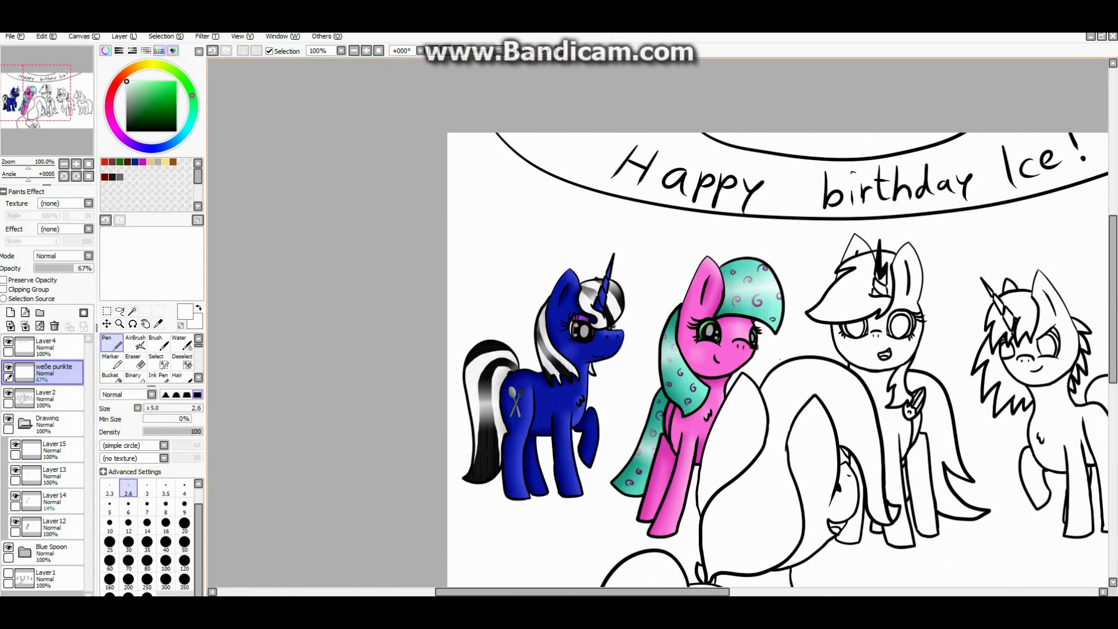
- Magic-wand select the foreground pony's body, head, ears and wing areas on Layer2
scroll(658, 326, "down", 1)
left_click(133, 310)
left_click(53, 396)
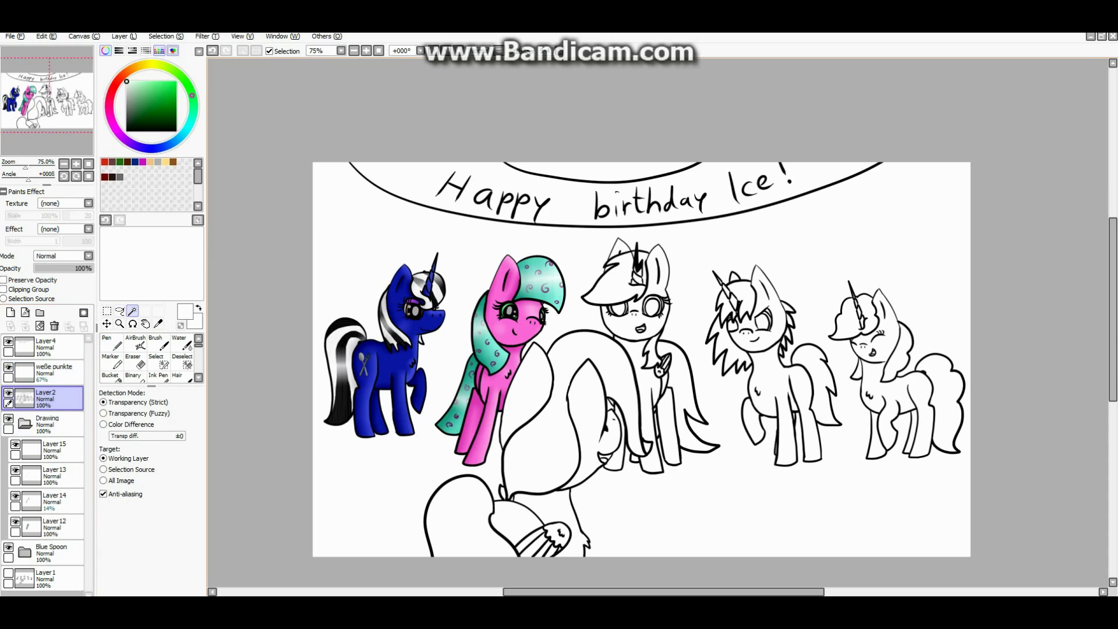
mouse_move(588, 378)
left_mouse_down()
mouse_move(547, 524)
mouse_move(553, 571)
left_mouse_up()
- Add the missed wing and face spots to the foreground pony's selection with the Select brush at size 5
scroll(559, 547, "up", 1)
left_click(156, 361)
scroll(528, 494, "up", 5)
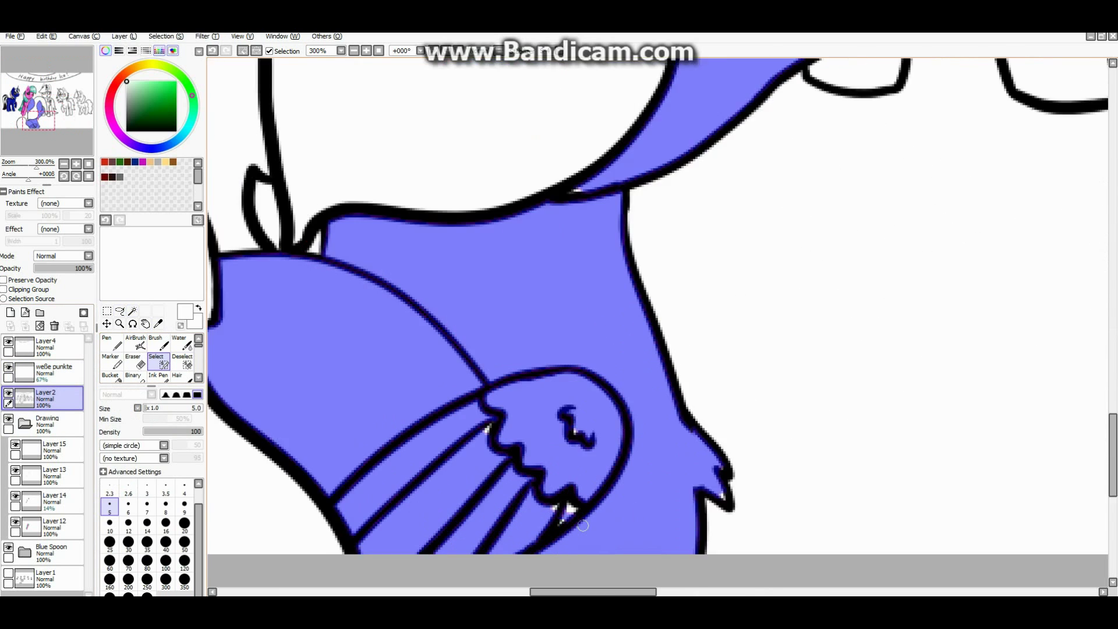
scroll(862, 477, "down", 5)
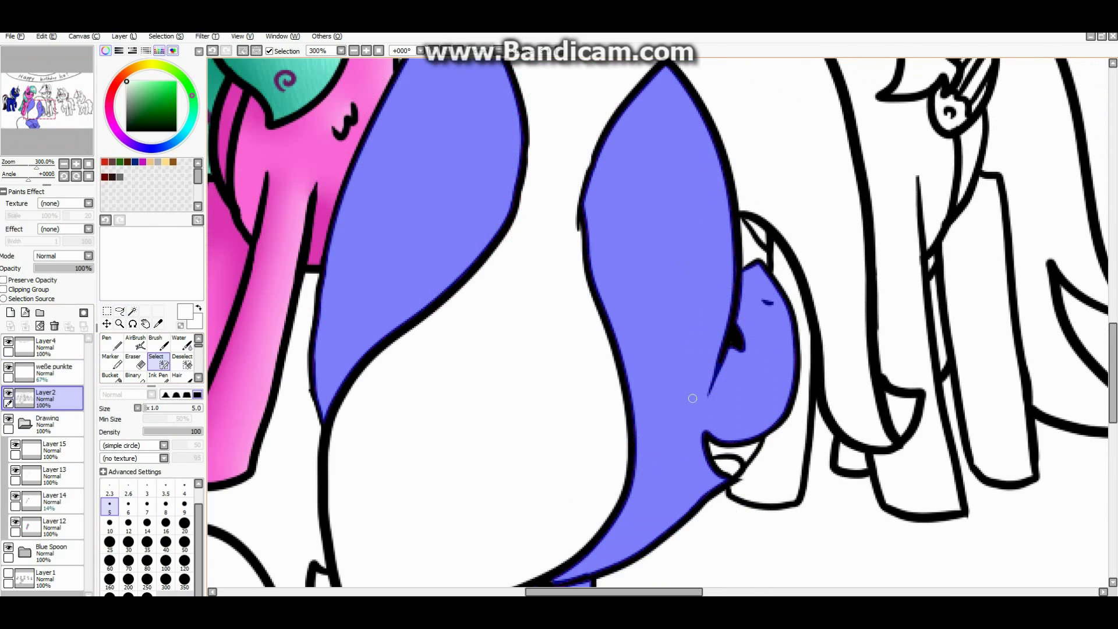
- Create a layer folder named Ice with a new layer inside and fill the selected body cyan with the Pen at size 250
key("n")
left_click(47, 424)
left_click(25, 424)
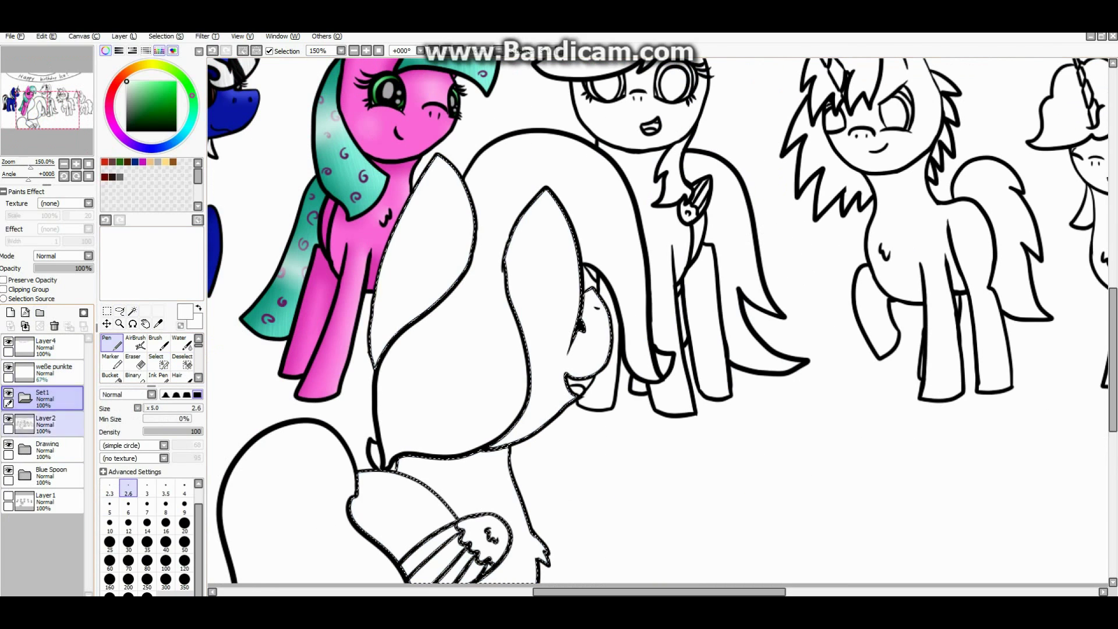
left_click(39, 312)
double_click(46, 424)
key("Return")
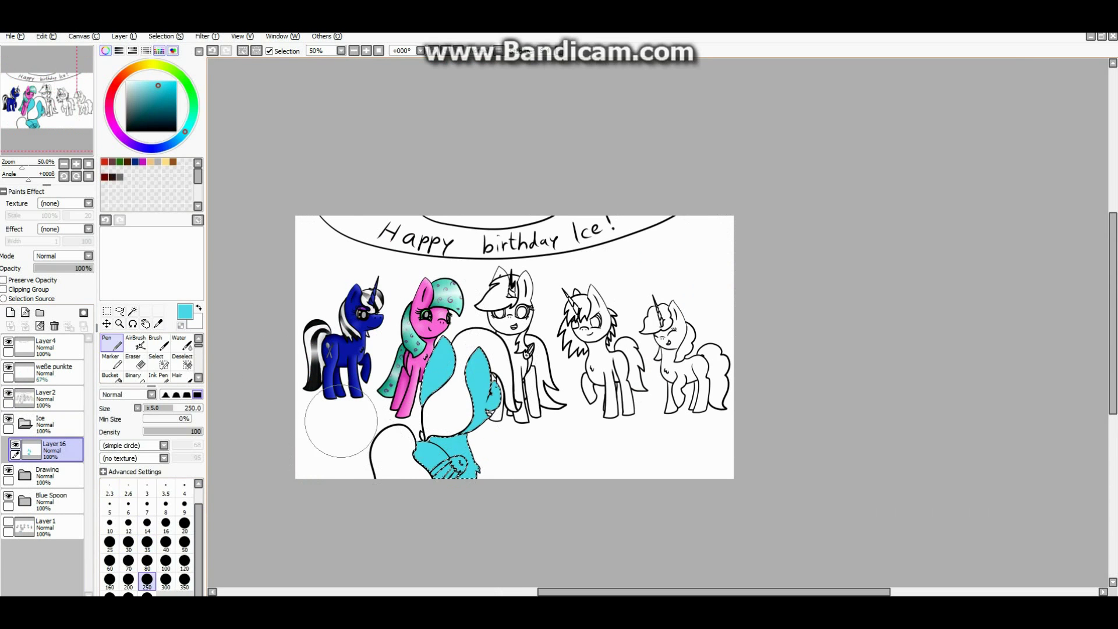
- Paint light blue highlights on the foreground pony's ears, face and chest with the Pen at size 20
left_click(184, 523)
scroll(520, 263, "up", 2)
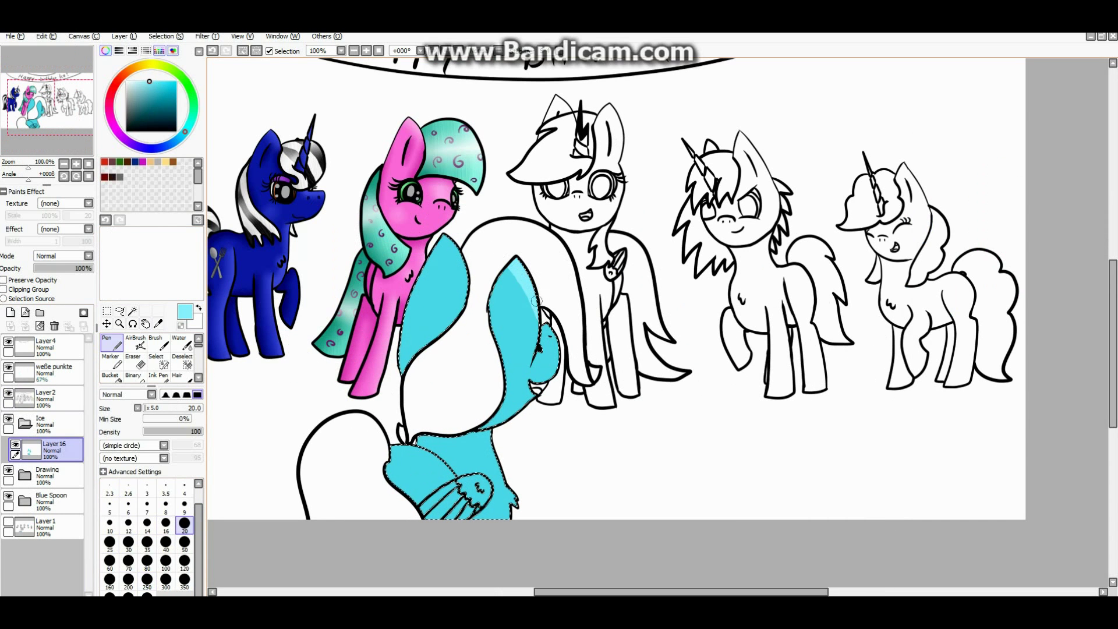
scroll(527, 353, "up", 2)
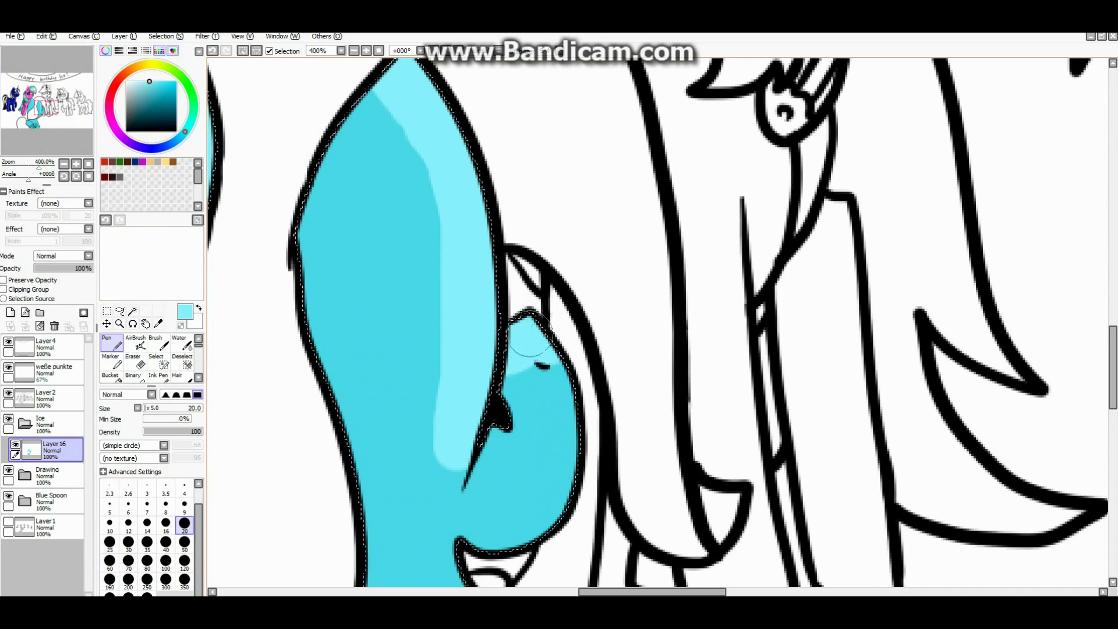
scroll(524, 408, "up", 1)
scroll(472, 366, "down", 4)
scroll(473, 365, "up", 4)
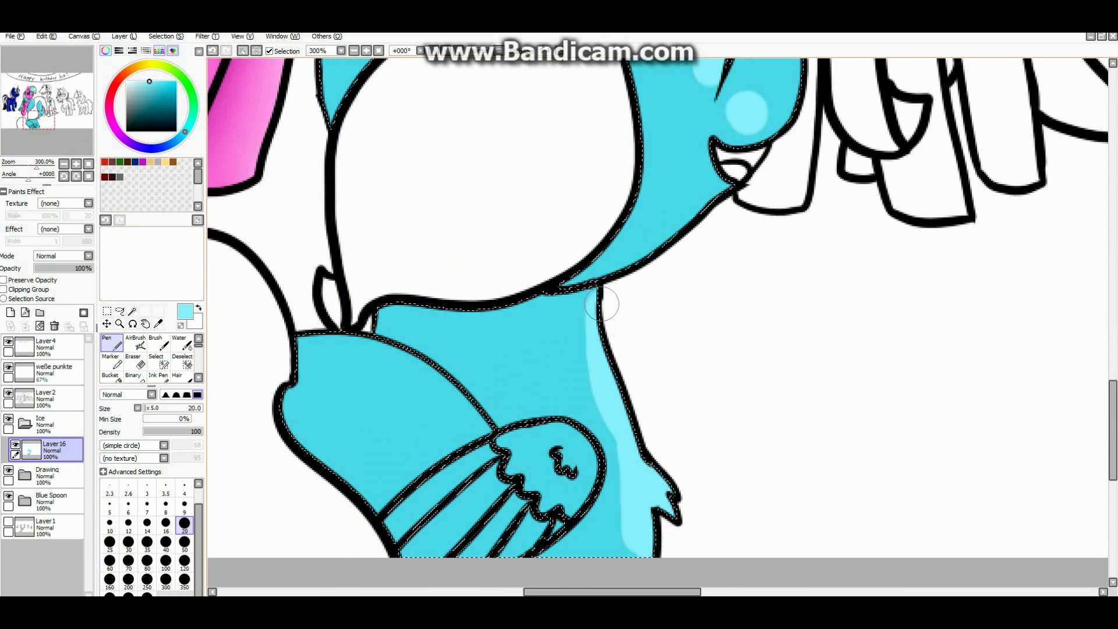
- Add light blue highlights to the wing feathers and wing joint at Pen size 35 and along the back's upper edge
left_click(147, 541)
left_click_drag(408, 550, 504, 477)
left_click_drag(568, 449, 579, 457)
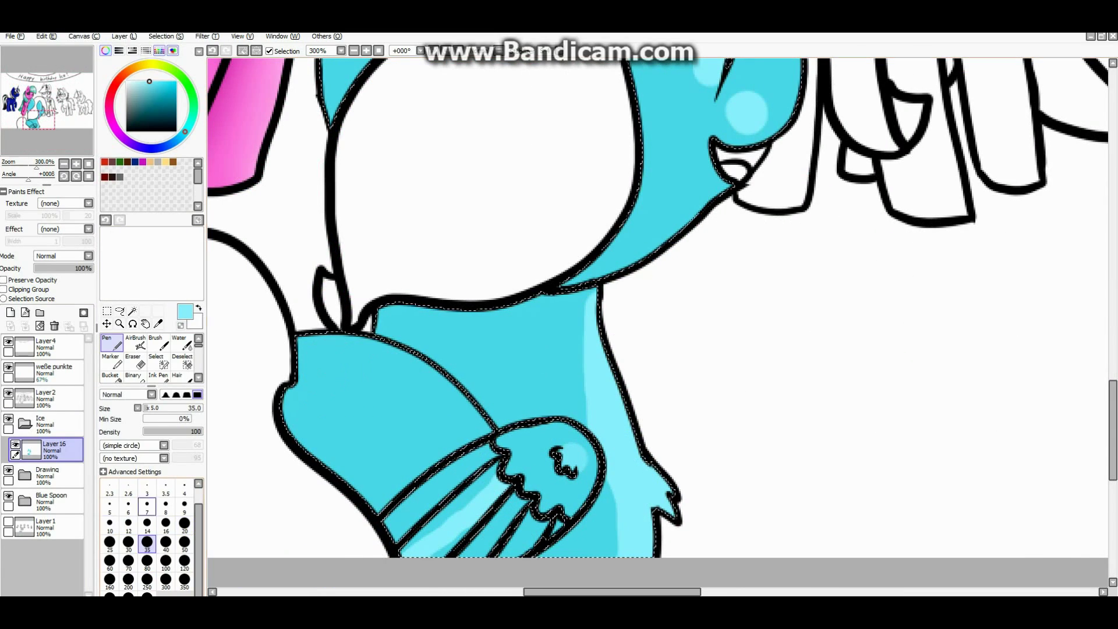
left_click(109, 523)
left_click_drag(300, 348, 383, 349)
- Blend the light blue body highlights with Blur at size 20, and those on the ears and face at size 35
key("b")
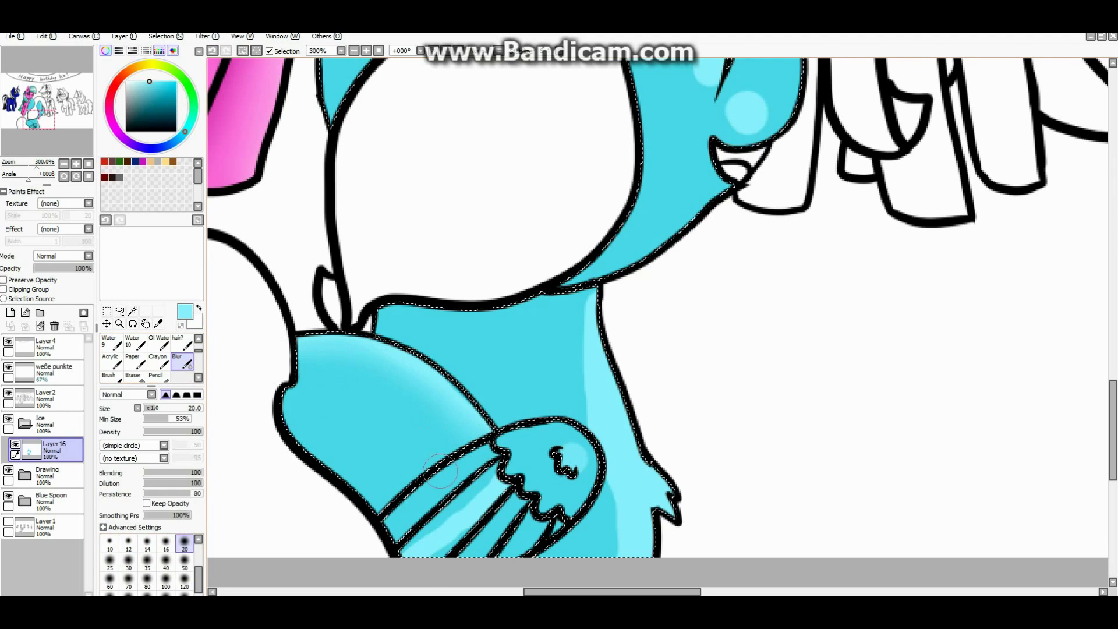
scroll(557, 483, "down", 4)
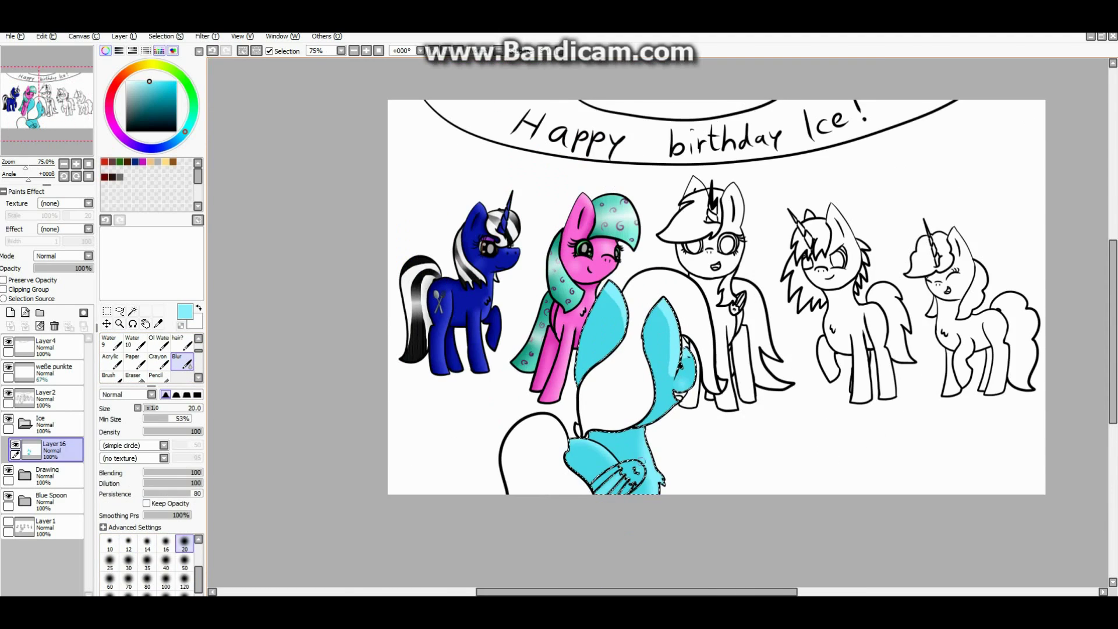
scroll(666, 301, "up", 2)
left_click_drag(658, 311, 665, 444)
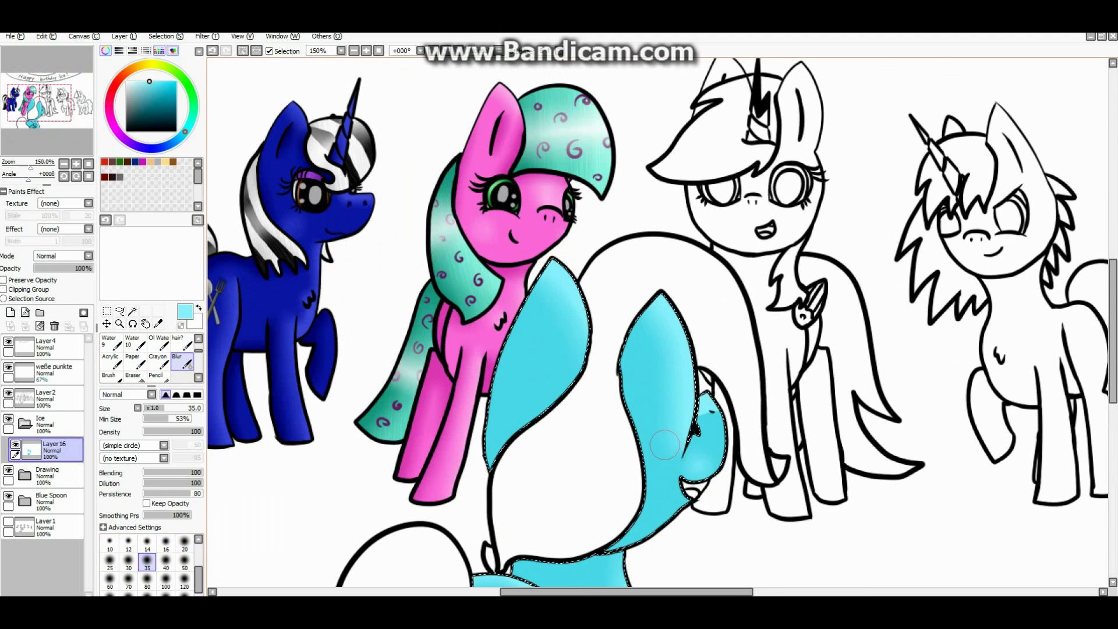
- Paint darker teal shadows on the ears, neck and wing feathers with the Pen, reducing its size from 35 to 12
key("n")
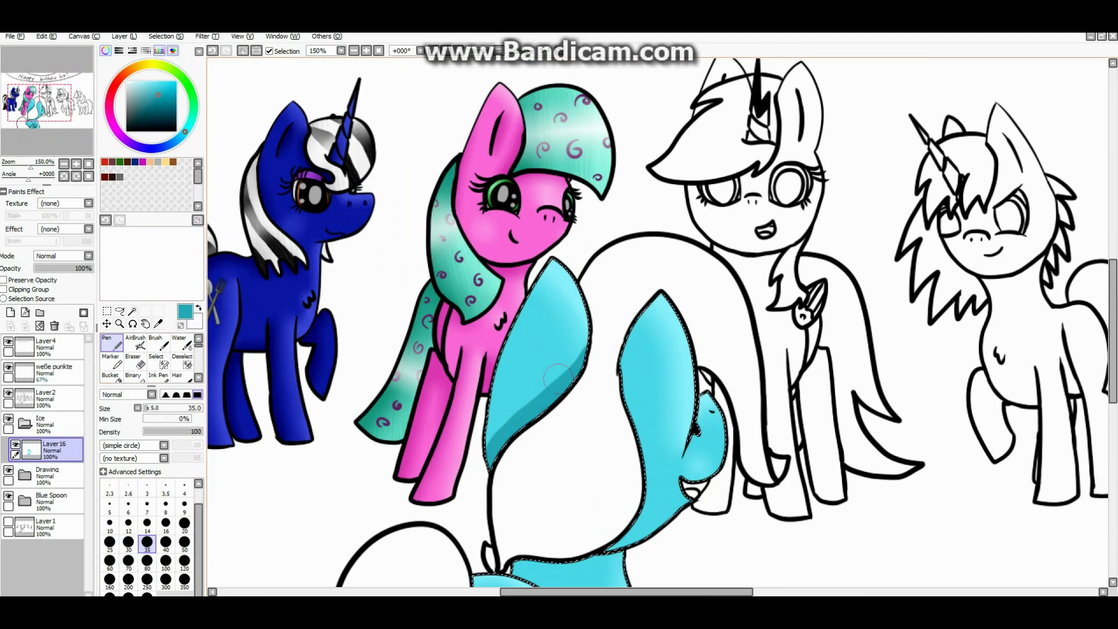
scroll(608, 352, "up", 2)
key("bracketleft")
key("bracketleft")
key("bracketleft")
scroll(524, 527, "up", 2)
key("bracketleft")
key("bracketleft")
key("bracketleft")
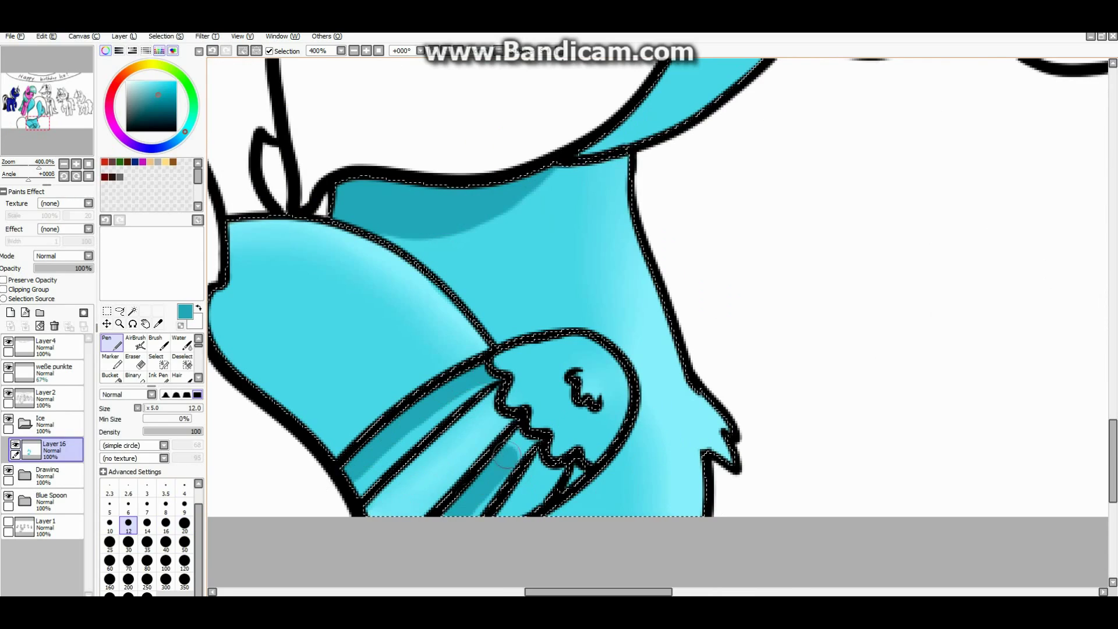
scroll(518, 434, "down", 4)
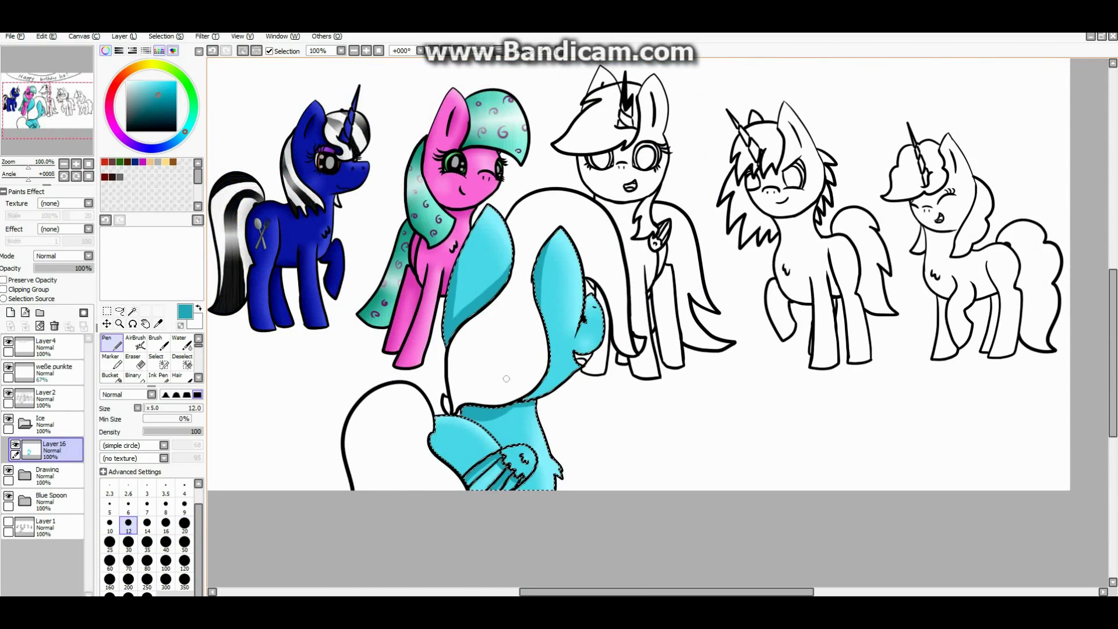
- Soften the neck and wing feather shadows with Blur, reducing its size to 14 for the feathers
key("b")
scroll(596, 446, "up", 4)
scroll(596, 446, "down", 4)
scroll(465, 436, "up", 3)
key("bracketleft")
key("bracketleft")
key("bracketleft")
key("bracketleft")
key("bracketleft")
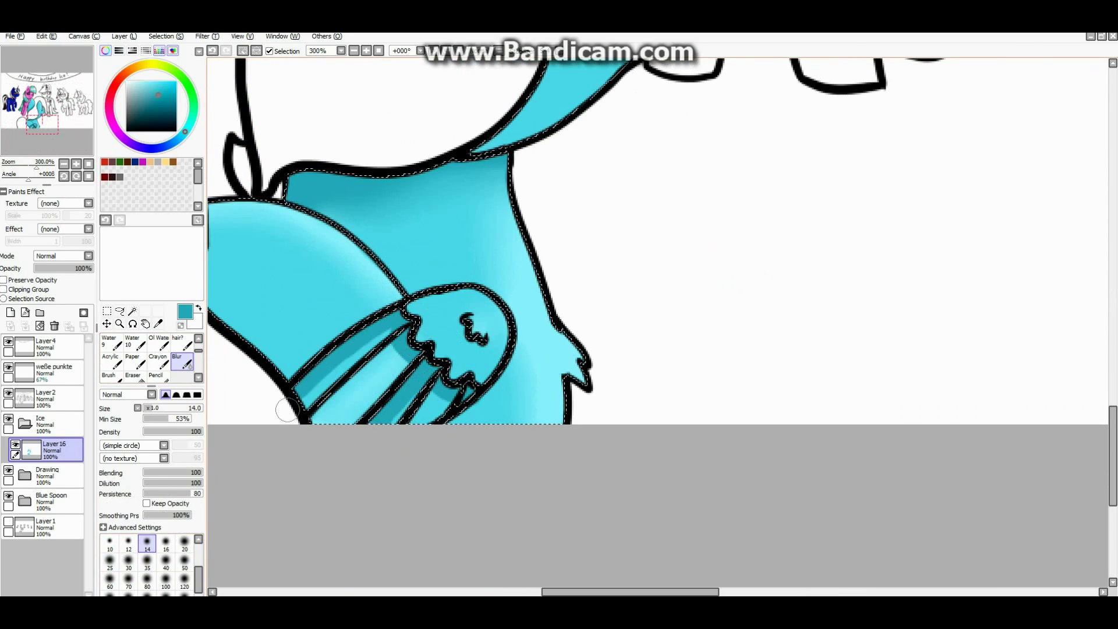
- Blend the teal shadows on the ears with Blur at size 35
scroll(407, 431, "down", 2)
key("bracketright")
key("bracketright")
key("bracketright")
key("bracketright")
key("bracketright")
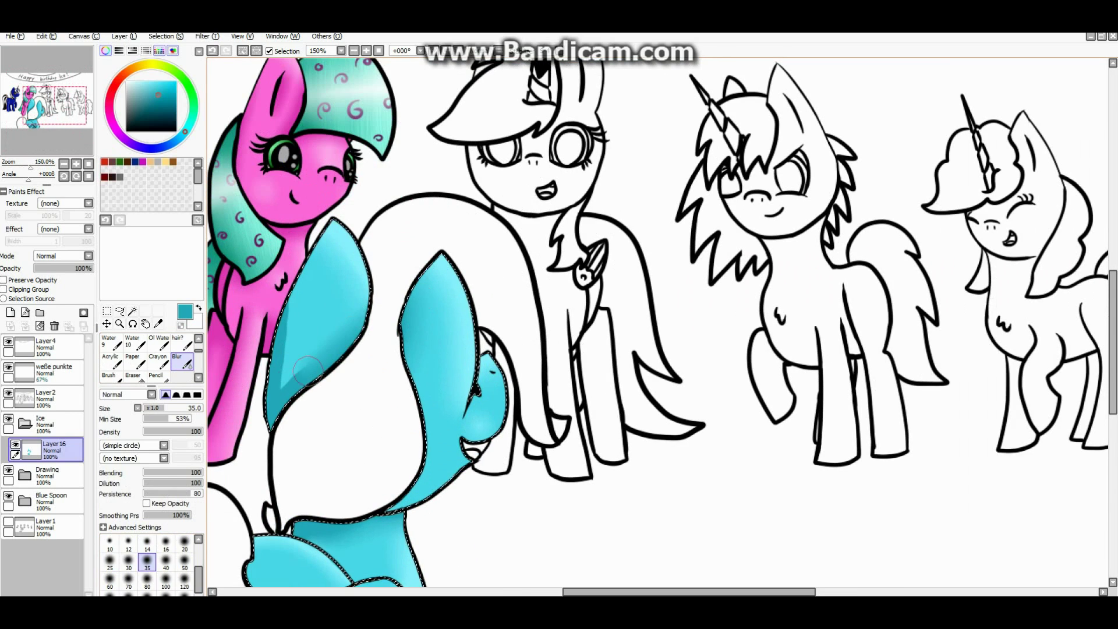
scroll(280, 387, "down", 3)
- Magic-wand select the mouth interior on Layer2 and fill it with pink shades on Layer16 using the Pen at size 16
key("w")
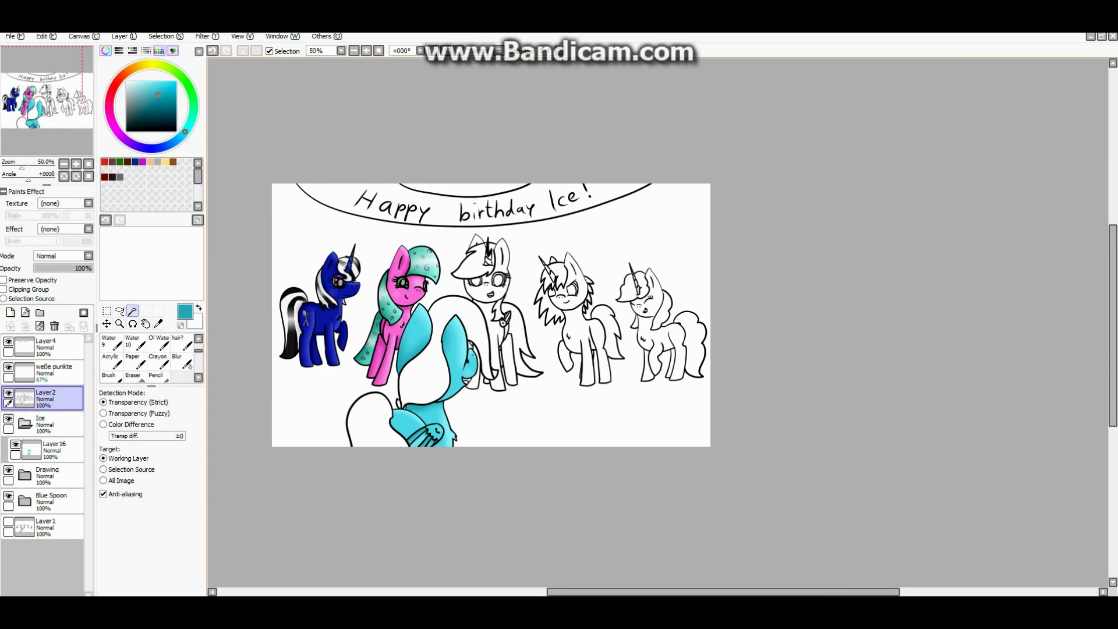
left_click(46, 396)
scroll(524, 291, "up", 5)
key("n")
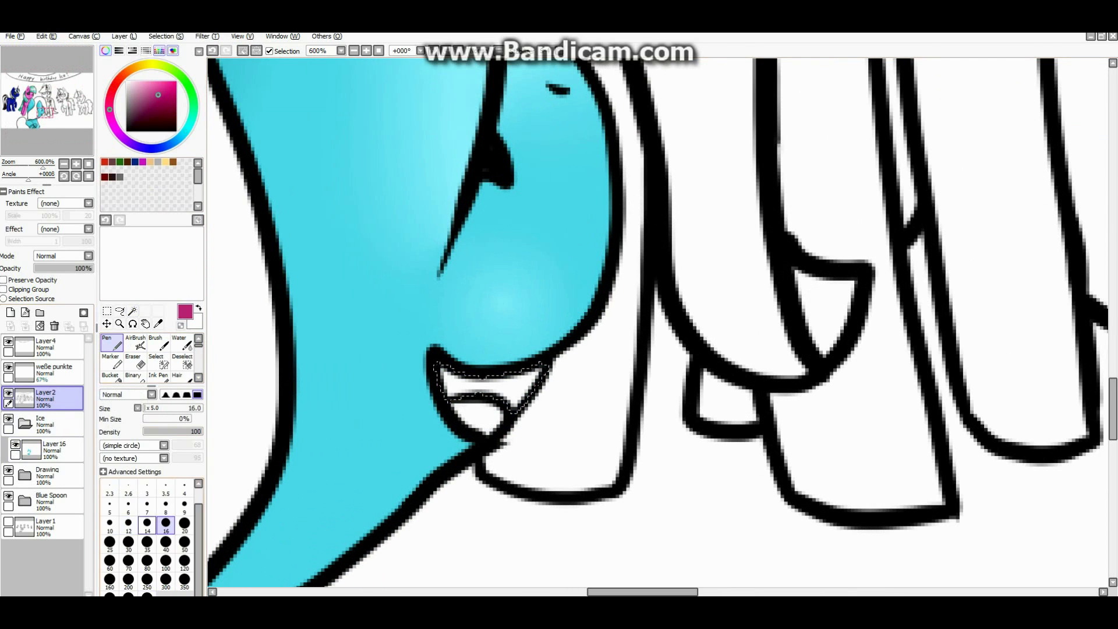
left_click(47, 449)
- Select the tongue area on Layer2 and color it yellow-orange on Layer16 with the Pen at size 16
key("w")
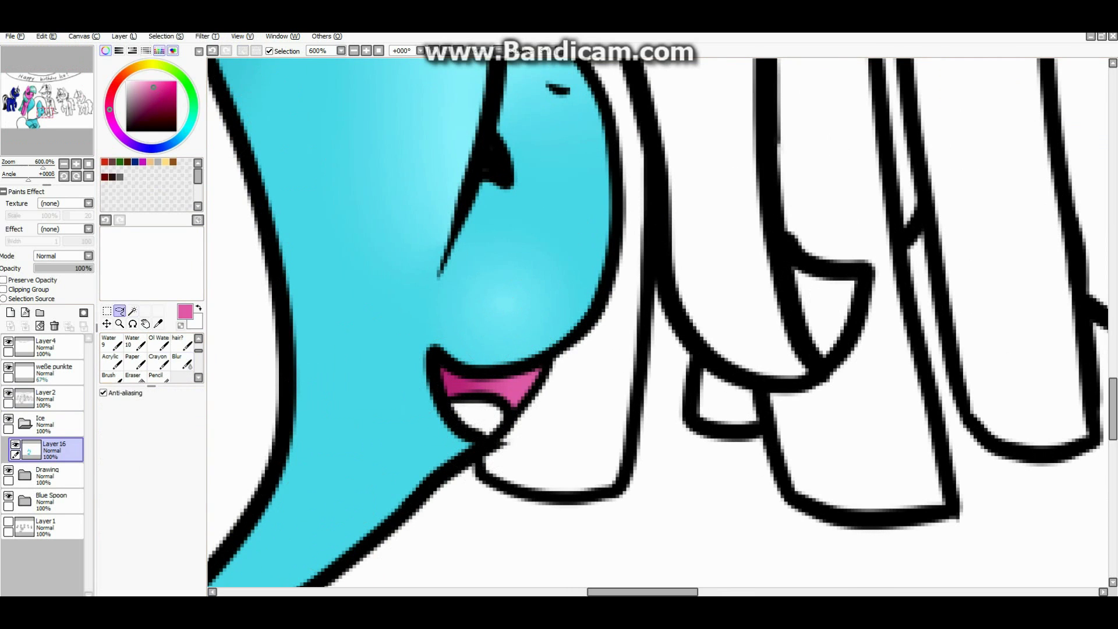
left_click(47, 396)
left_click(475, 417)
key("n")
left_click(46, 450)
left_click(138, 66)
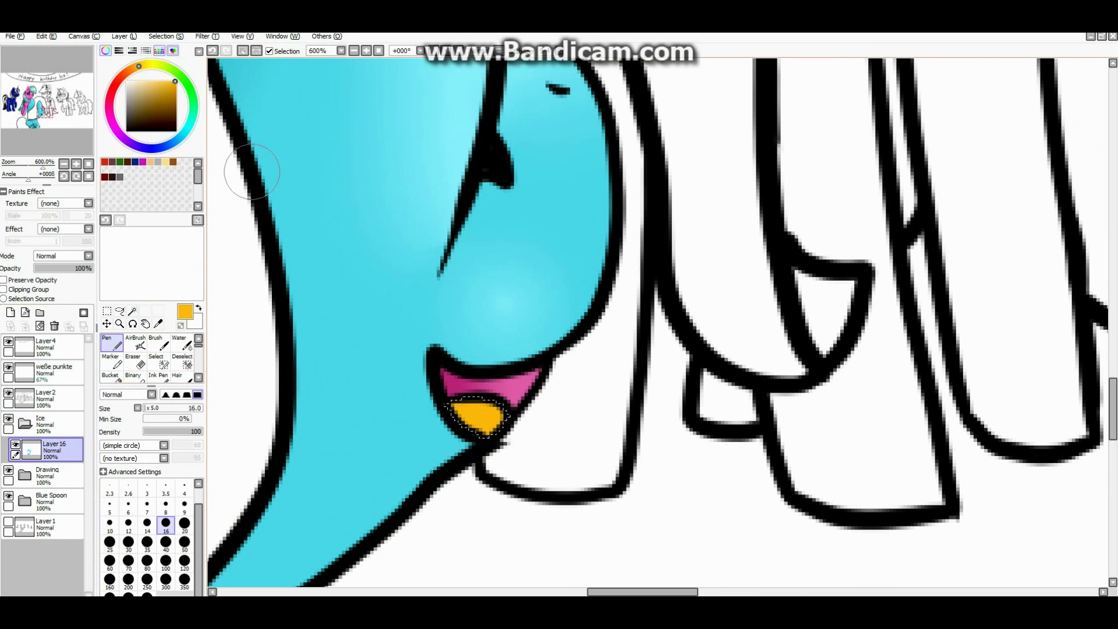
- Magic-wand select the foreground pony's mane, hair tie and tail on Layer2
key("w")
left_click(46, 396)
scroll(658, 320, "down", 5)
scroll(658, 320, "up", 1)
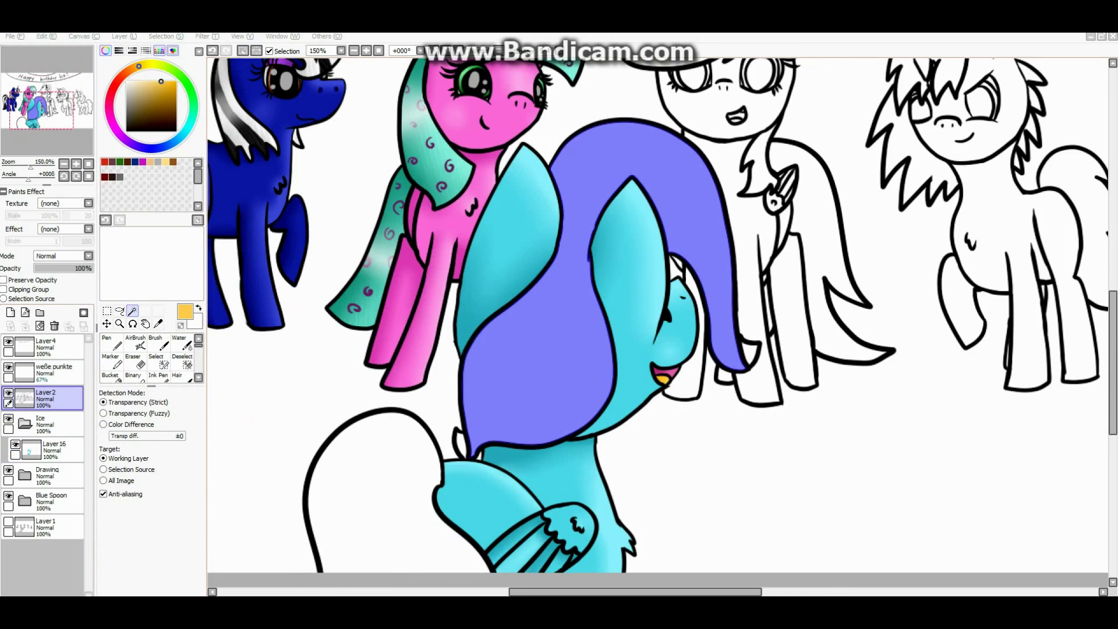
scroll(658, 320, "up", 2)
scroll(658, 320, "down", 3)
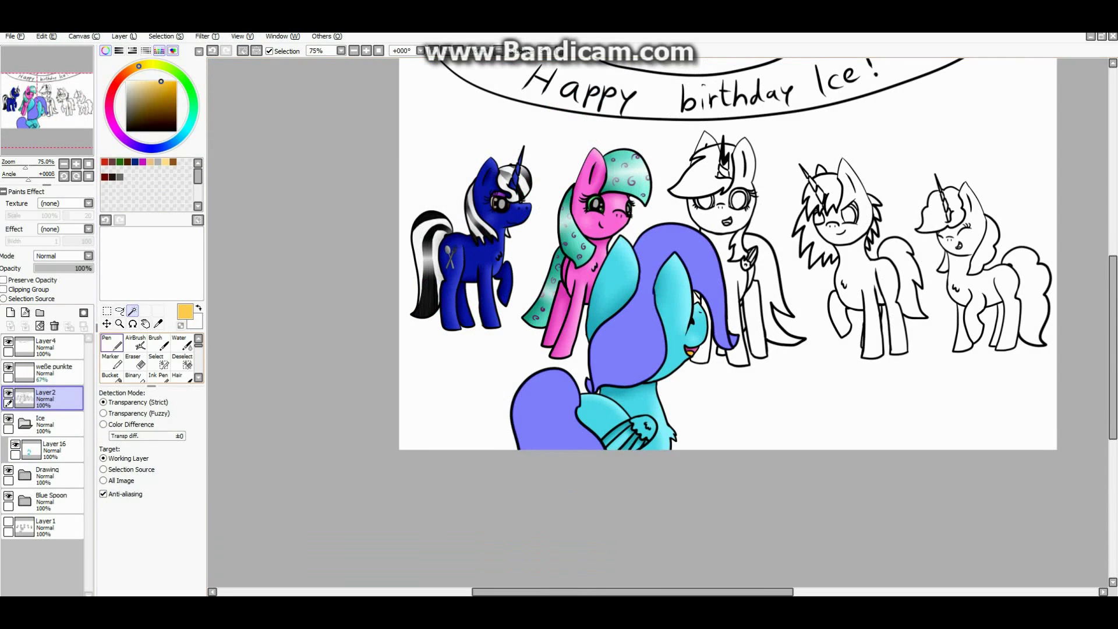
- Fill the selected mane and tail with dark blue on Layer16 using the Pen at size 100
key("n")
left_click(46, 449)
key("ctrl+Tab")
key("ctrl+Tab")
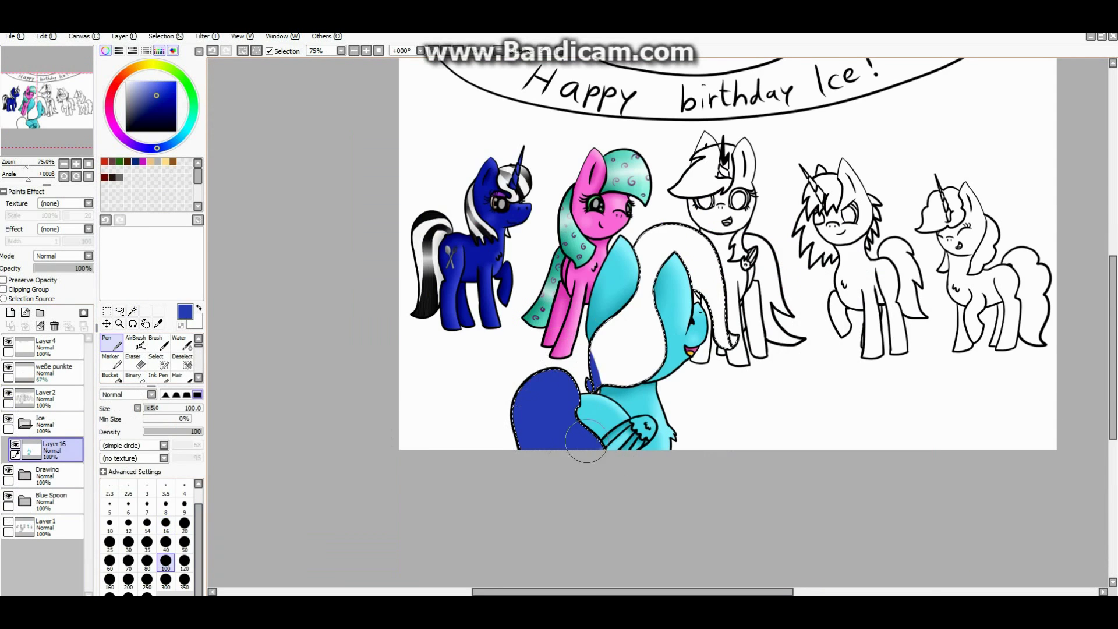
left_click_drag(618, 361, 699, 245)
- Paint lighter blue highlights on the mane and tail with the Pen and blend them with Blur at size 70
scroll(641, 291, "up", 2)
scroll(640, 291, "down", 1)
left_click(156, 86)
left_click(128, 541)
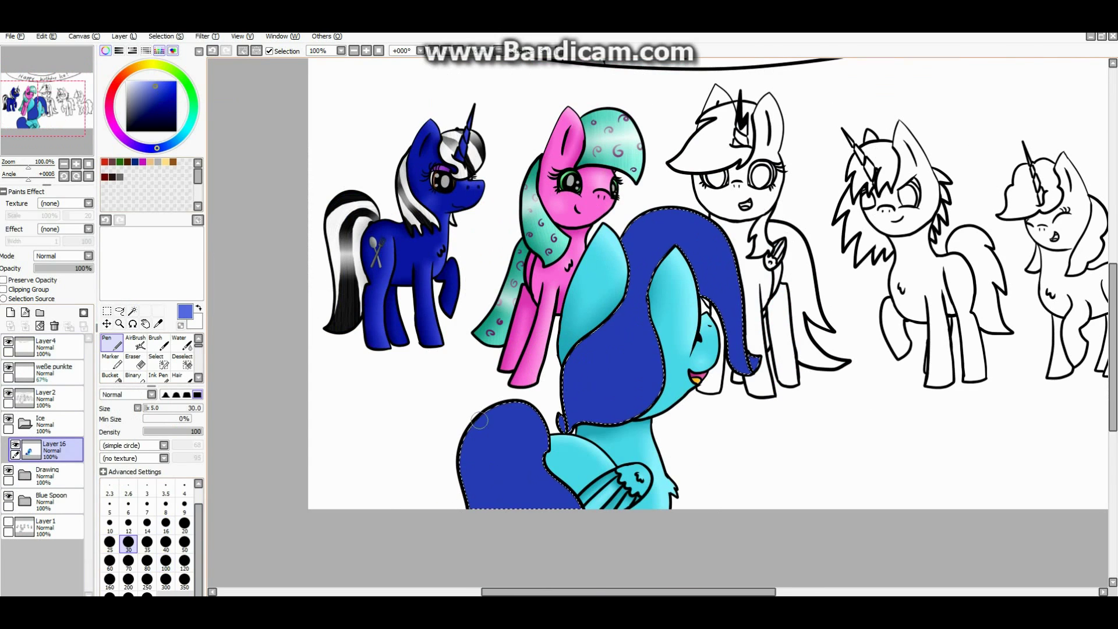
key("ctrl+z")
left_click_drag(527, 418, 503, 508)
key("b")
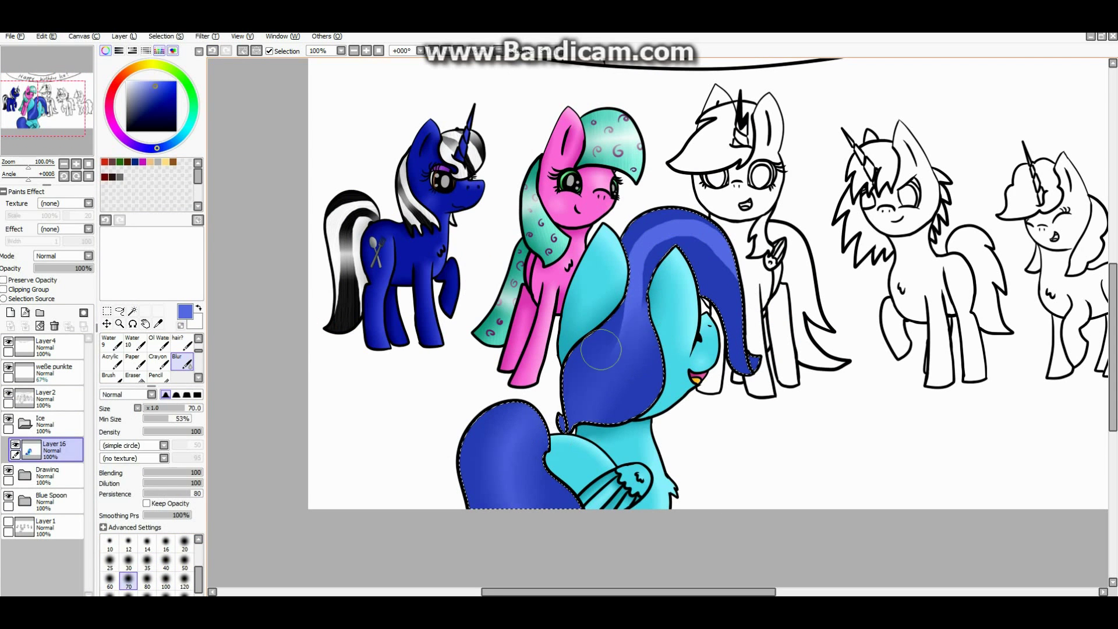
- Create Layer17 and paint a white section on the tail with the Pen
key("x")
key("ctrl+shift+n")
key("n")
scroll(477, 459, "up", 3)
mouse_move(454, 361)
left_mouse_down()
mouse_move(442, 524)
mouse_move(453, 408)
left_mouse_up()
scroll(453, 408, "down", 3)
- Paint a wide white streak through the mane at Pen size 30 and tidy its front tip with the Eraser at size 7
scroll(547, 326, "up", 2)
left_click_drag(553, 256, 538, 472)
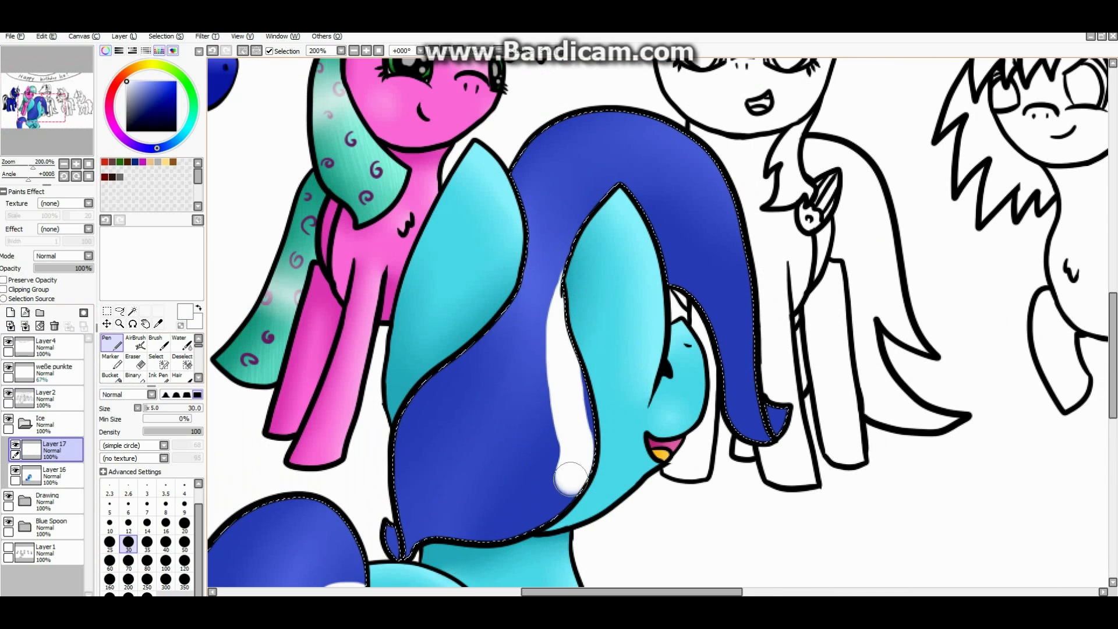
left_click_drag(551, 294, 546, 497)
left_click_drag(482, 533, 494, 483)
mouse_move(573, 227)
left_mouse_down()
mouse_move(558, 280)
mouse_move(594, 240)
mouse_move(751, 291)
mouse_move(757, 431)
mouse_move(726, 293)
left_mouse_up()
scroll(672, 251, "down", 1)
scroll(671, 251, "up", 3)
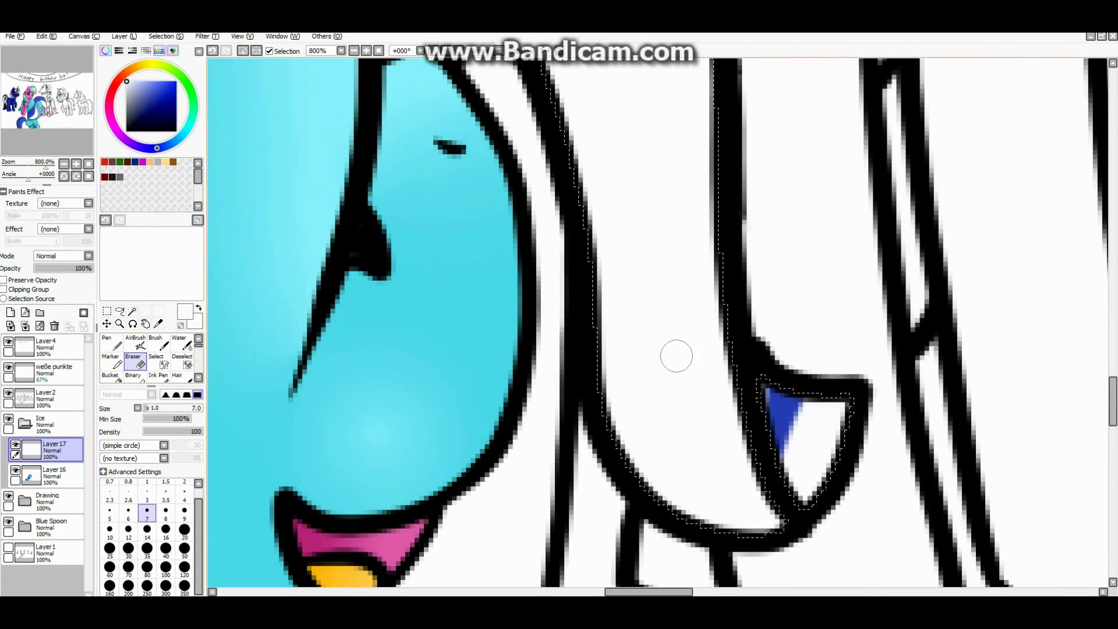
- Create Layer18 as a clipping group above Layer17 and shade the edge of the tail's white section light grey with the Pen
scroll(671, 251, "down", 3)
left_click(11, 312)
left_click(147, 523)
left_click(4, 290)
scroll(582, 483, "up", 2)
left_click_drag(512, 445, 571, 475)
scroll(570, 475, "down", 3)
left_click(128, 542)
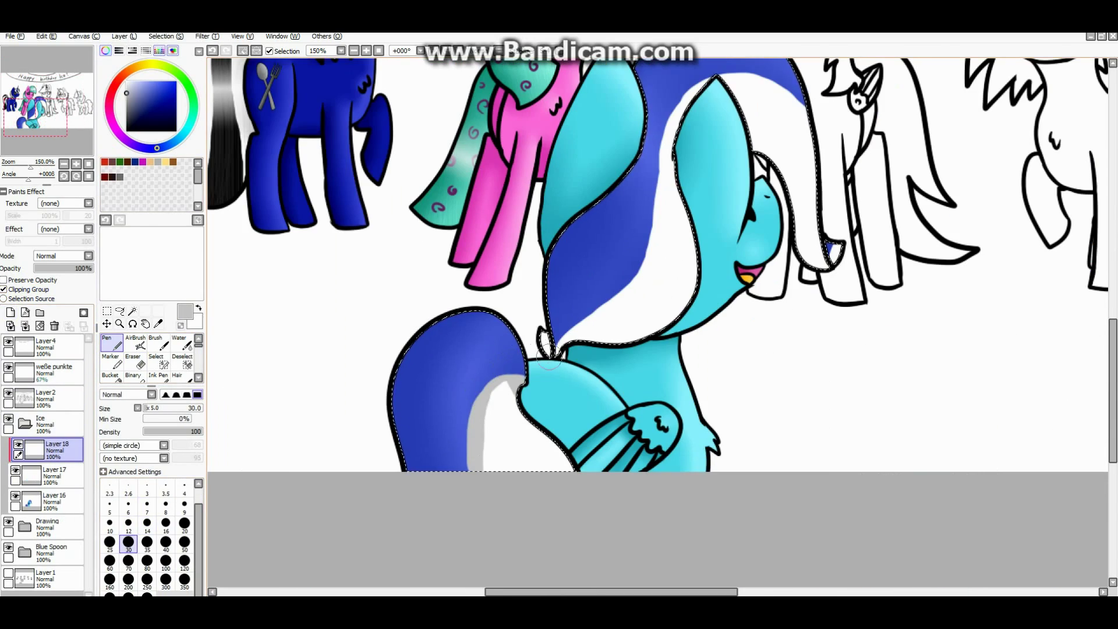
- Paint light grey shading along the mane's white streak and above the forehead with the Pen at size 30
scroll(669, 291, "up", 2)
left_click_drag(559, 535, 690, 282)
scroll(690, 282, "down", 3)
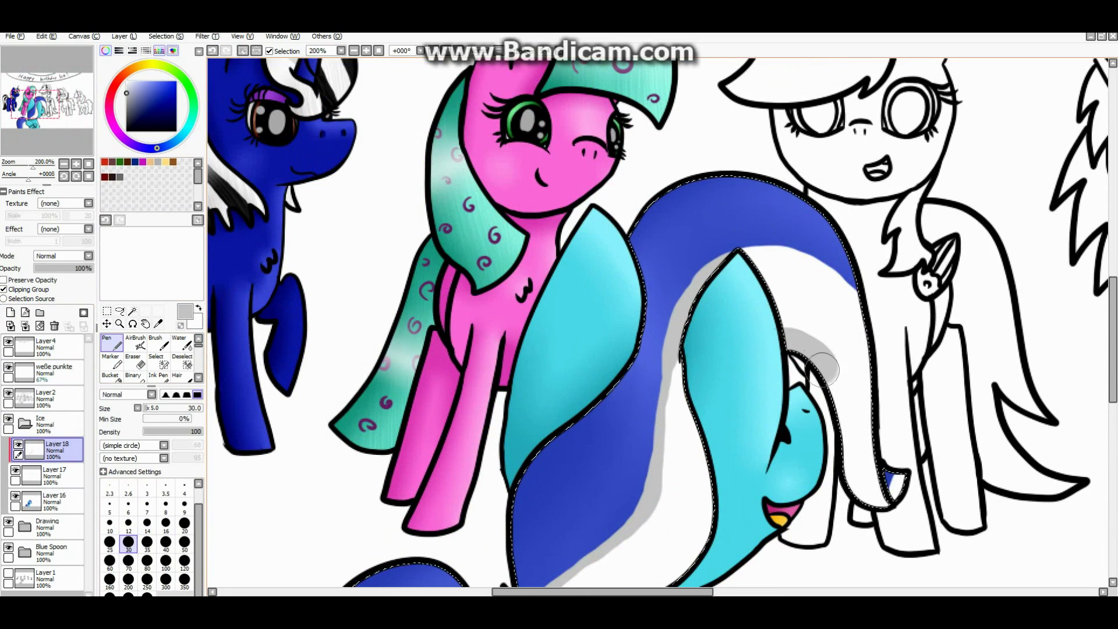
- Blend the grey shading into the white hair sections with Blur at size 35
scroll(151, 358, "down", 2)
left_click(183, 362)
scroll(437, 538, "down", 1)
scroll(620, 395, "up", 2)
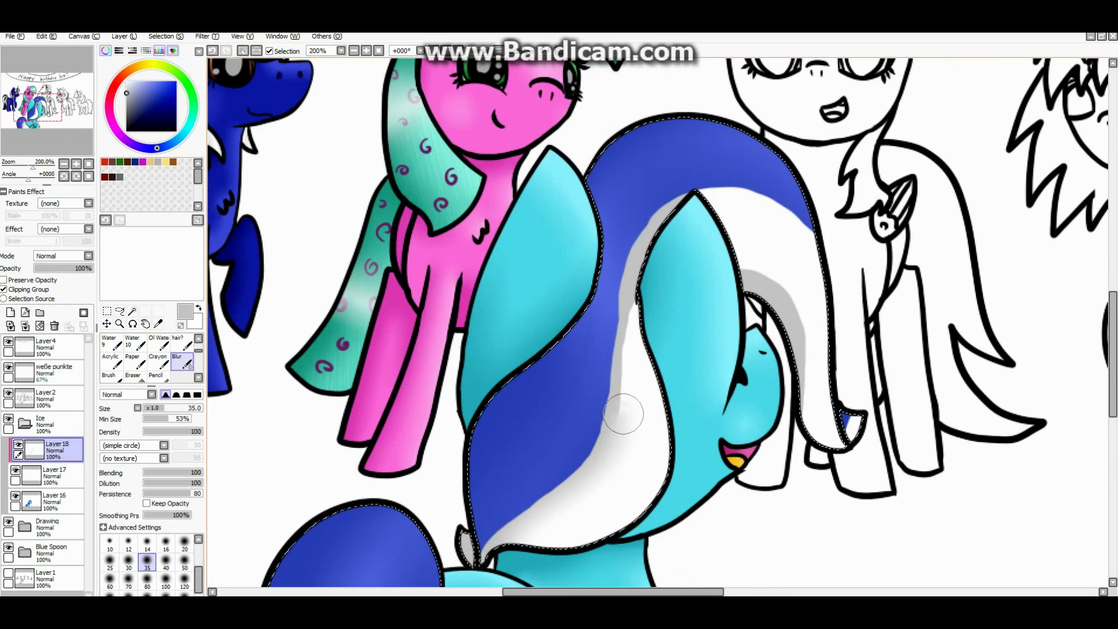
- Draw grey hair strands with the Pencil at size 70 on a new clipping-group Layer19 and set its opacity to 18%
left_click(10, 312)
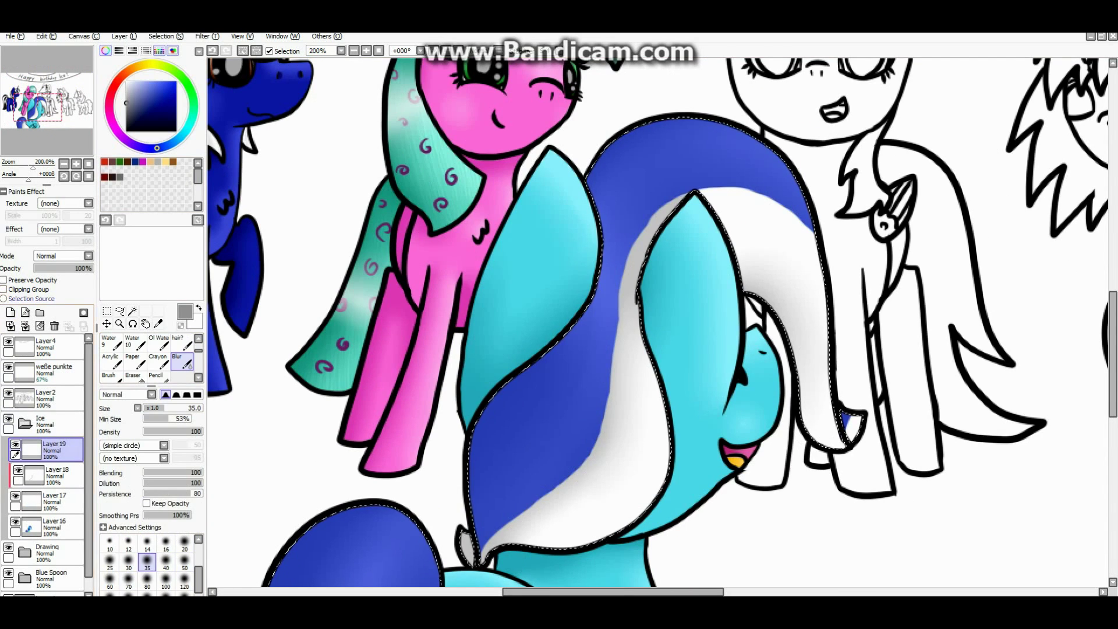
left_click(157, 363)
key("minus")
key("minus")
key("minus")
key("minus")
left_click(128, 560)
key("plus")
key("plus")
key("plus")
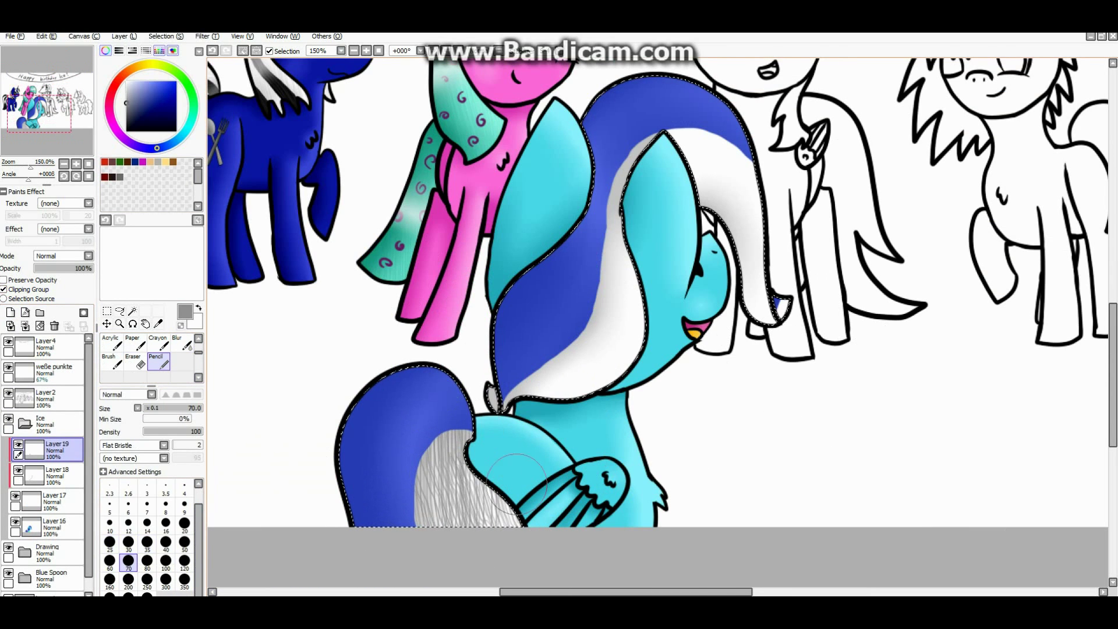
left_click_drag(53, 268, 44, 268)
- Draw dark blue hair strands over the blue mane and tail on a new layer above Layer16 and set its opacity to 17%
left_click(52, 527)
left_click(10, 313)
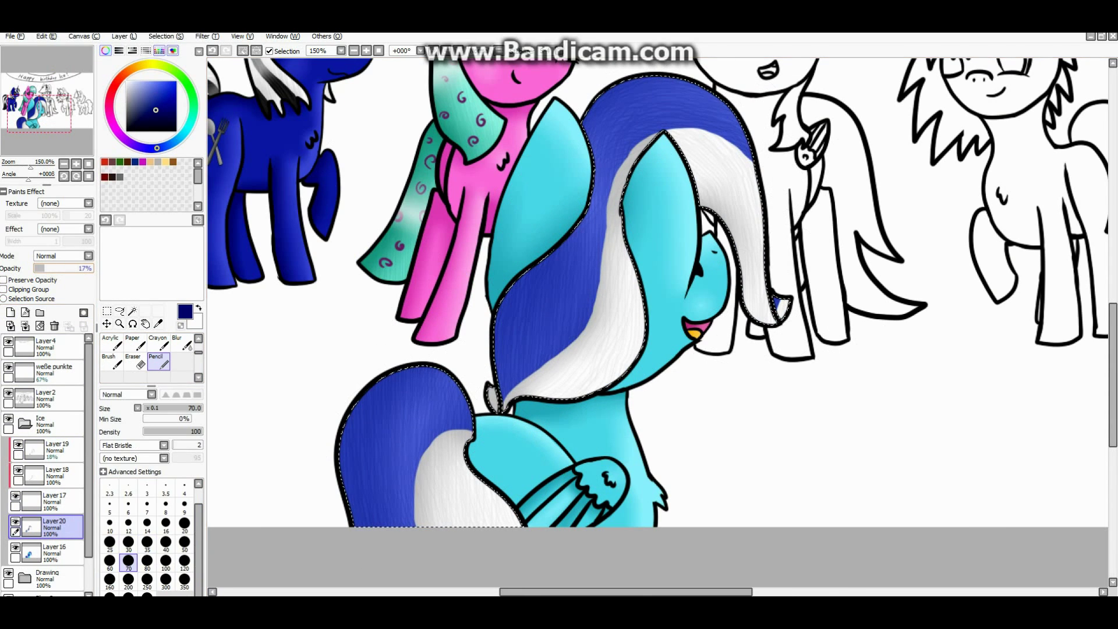
- Paint white shine bands across the cyan pony's mane and tail on a new top layer in the Ice folder and soften them with Blur at size 60
left_click(10, 312)
left_click(111, 343)
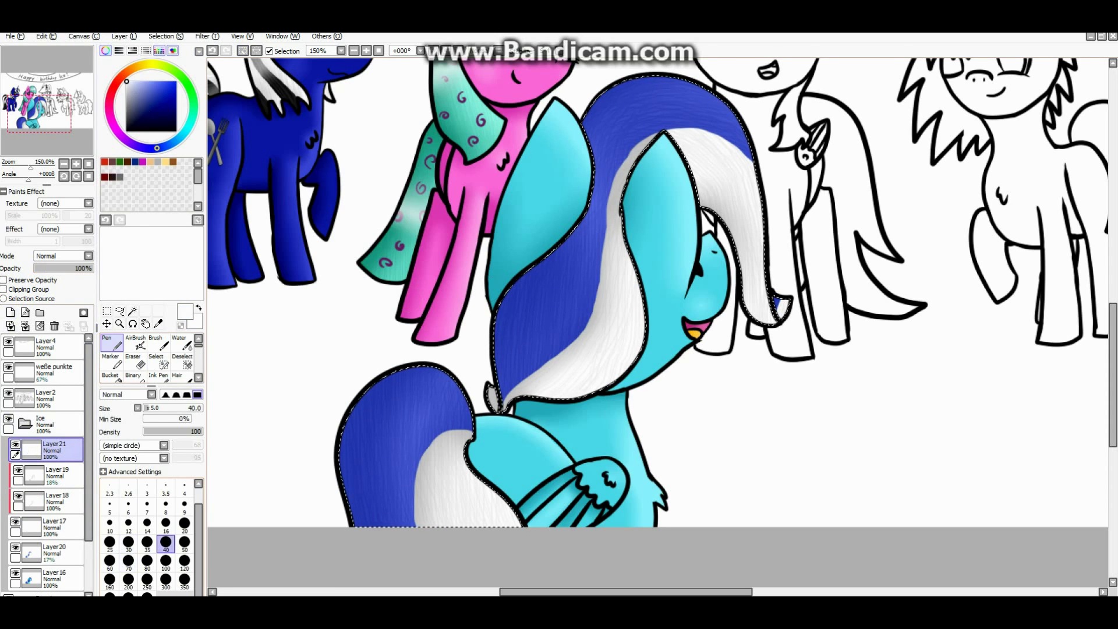
scroll(152, 358, "down", 2)
left_click(182, 361)
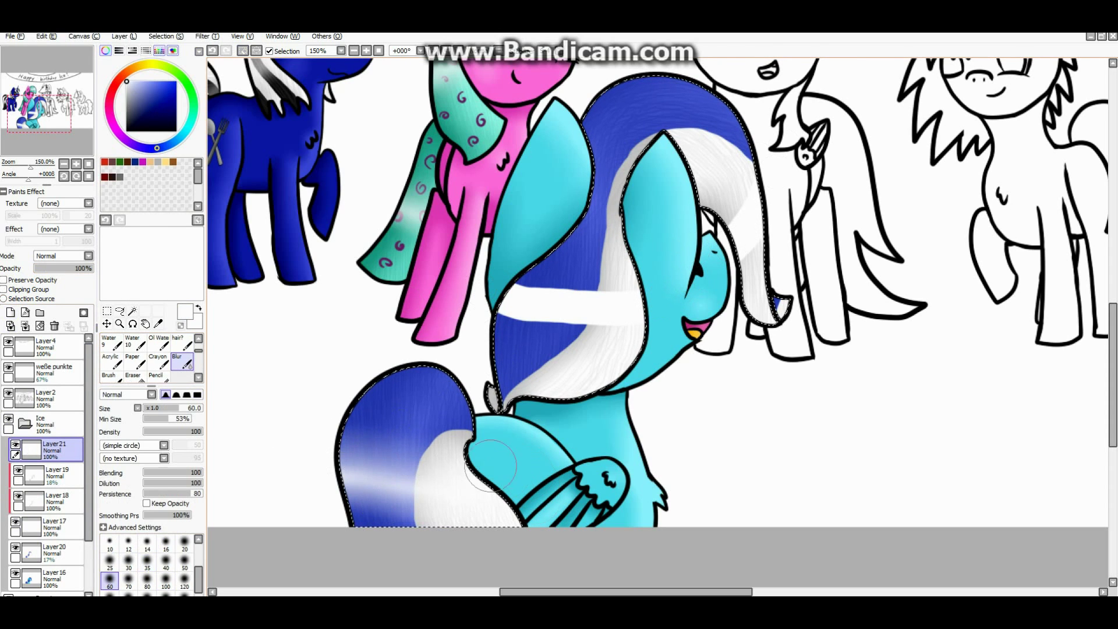
key("ctrl+minus")
key("ctrl+plus")
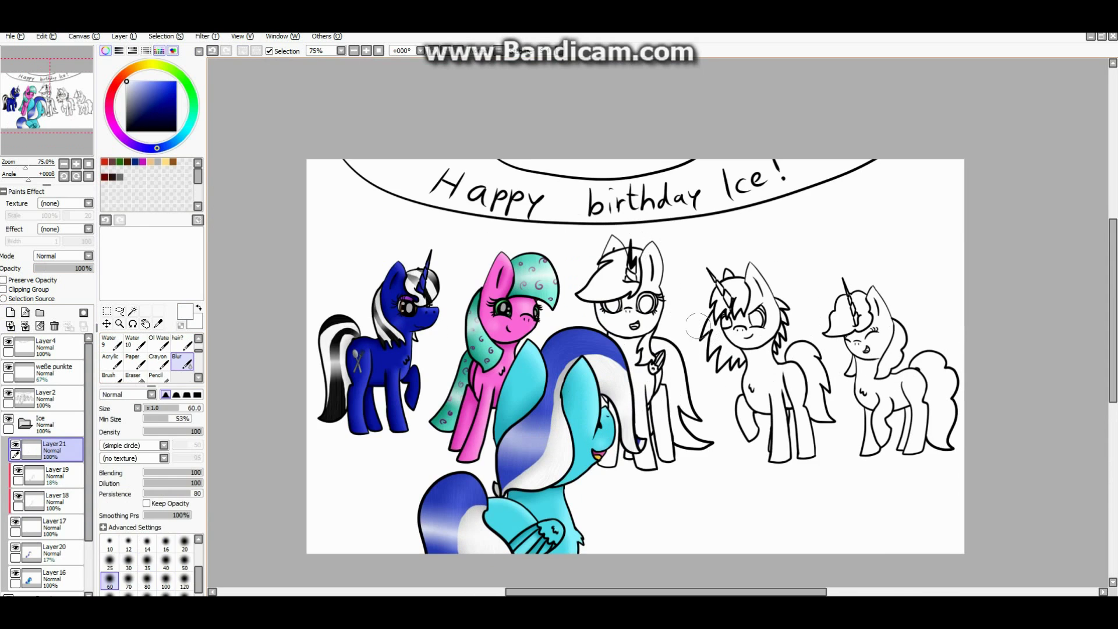
- Create a layer folder named "Fire" above the Ice folder and add a new layer inside it
left_click(133, 311)
left_click(24, 423)
left_click(40, 312)
double_click(58, 423)
type("Fire")
key("Return")
left_click(10, 312)
- Select the legs, chest and wing of the pony behind the cyan one from Layer2's line art using the Magic Wand and Select pen
left_click(46, 398)
key("ctrl+plus")
left_click(646, 373)
key("ctrl+minus")
key("ctrl+plus")
key("ctrl+plus")
key("ctrl+plus")
key("ctrl+plus")
key("ctrl+minus")
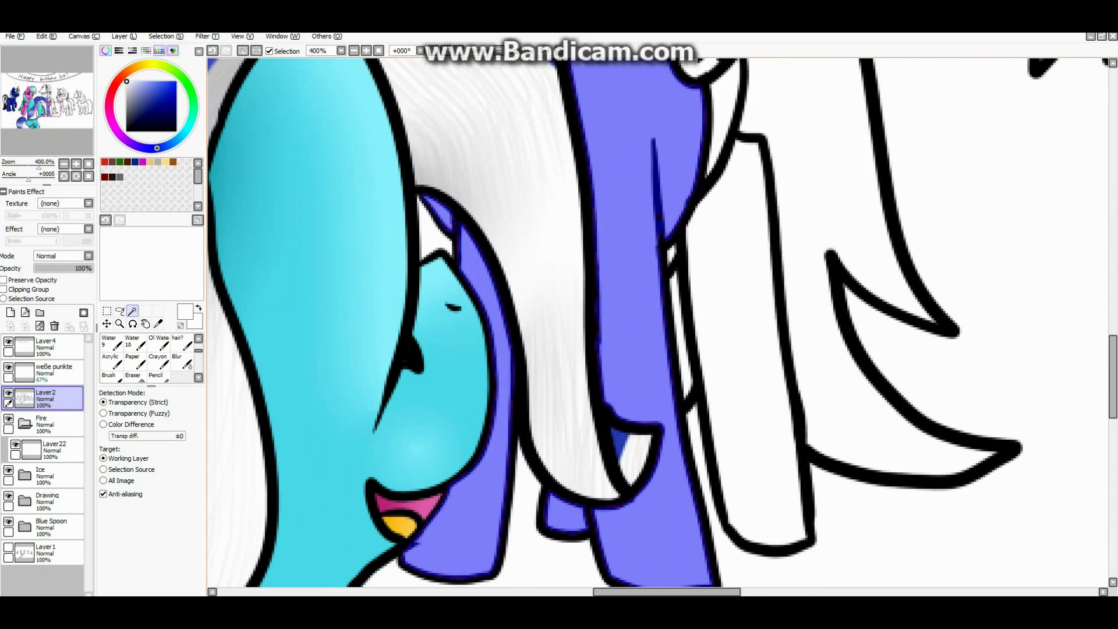
scroll(658, 327, "up", 5)
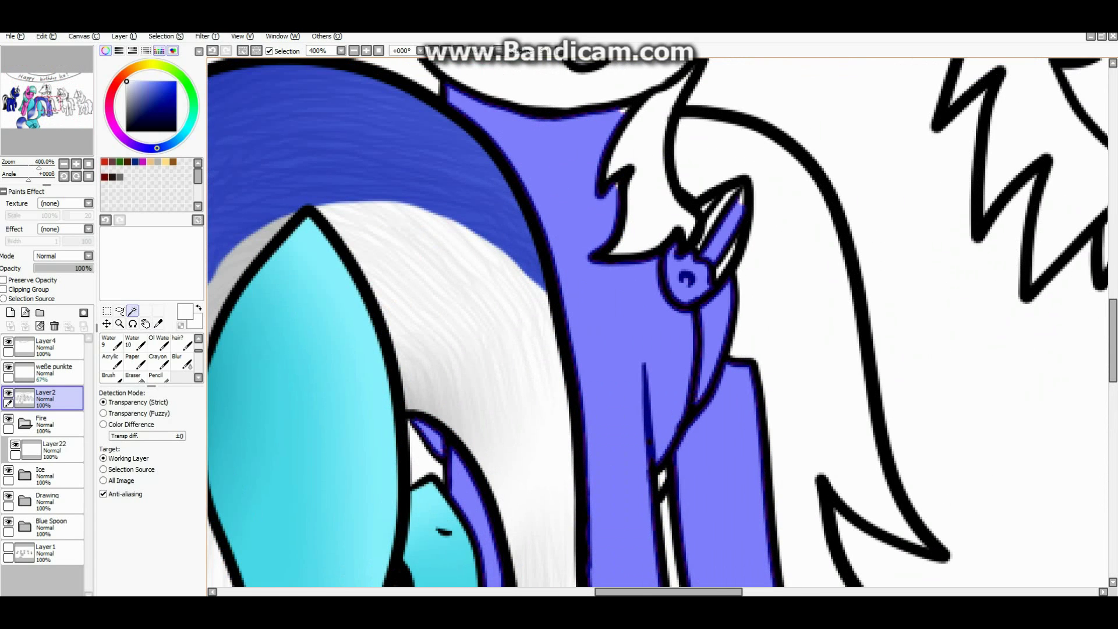
left_click(156, 362)
key("ctrl+plus")
mouse_move(698, 303)
left_mouse_down()
mouse_move(733, 245)
mouse_move(721, 379)
left_mouse_up()
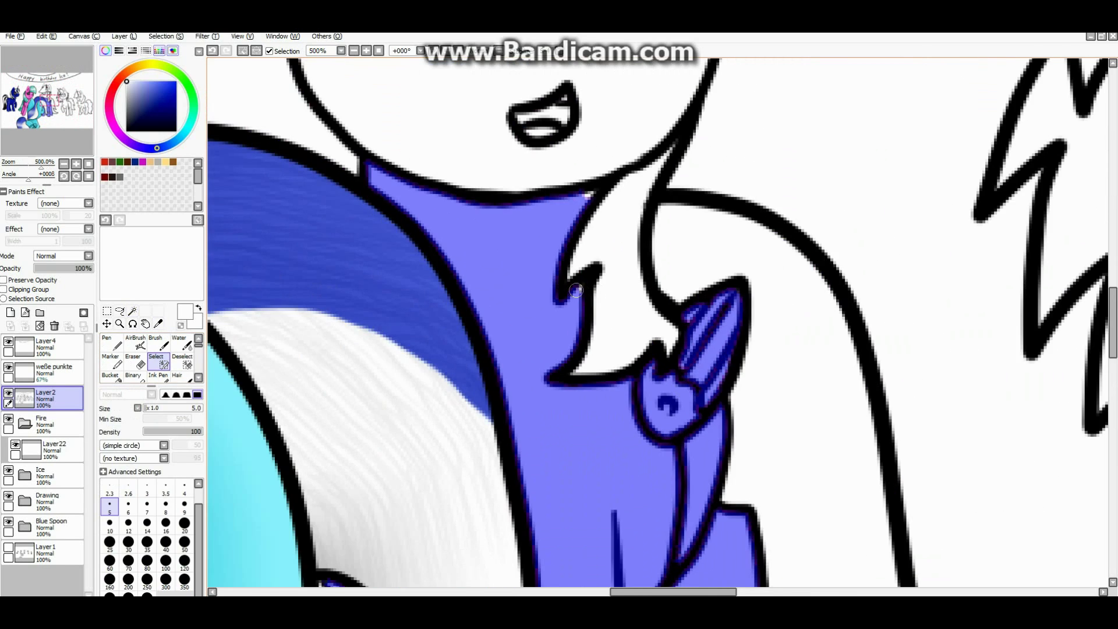
- Extend the selection to the same pony's face, ears and horn, touching up the edges with the Select pen
key("w")
key("ctrl+minus")
scroll(658, 326, "up", 5)
left_click(419, 111)
left_click(518, 270)
left_click(527, 233)
left_click(505, 285)
left_click(505, 219)
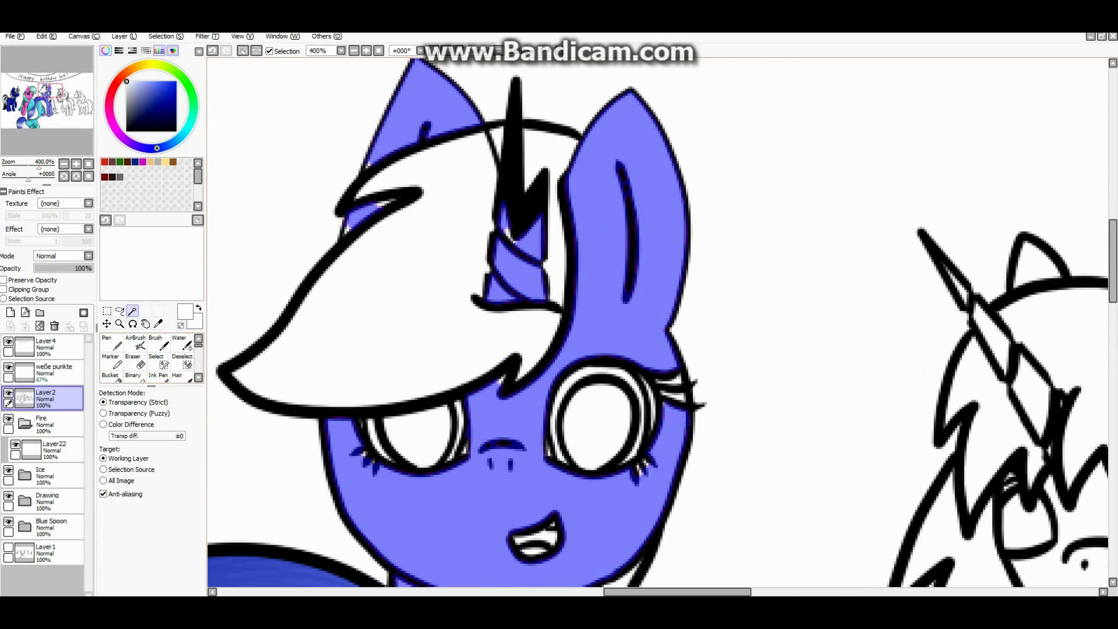
key("w")
key("ctrl+plus")
key("ctrl+minus")
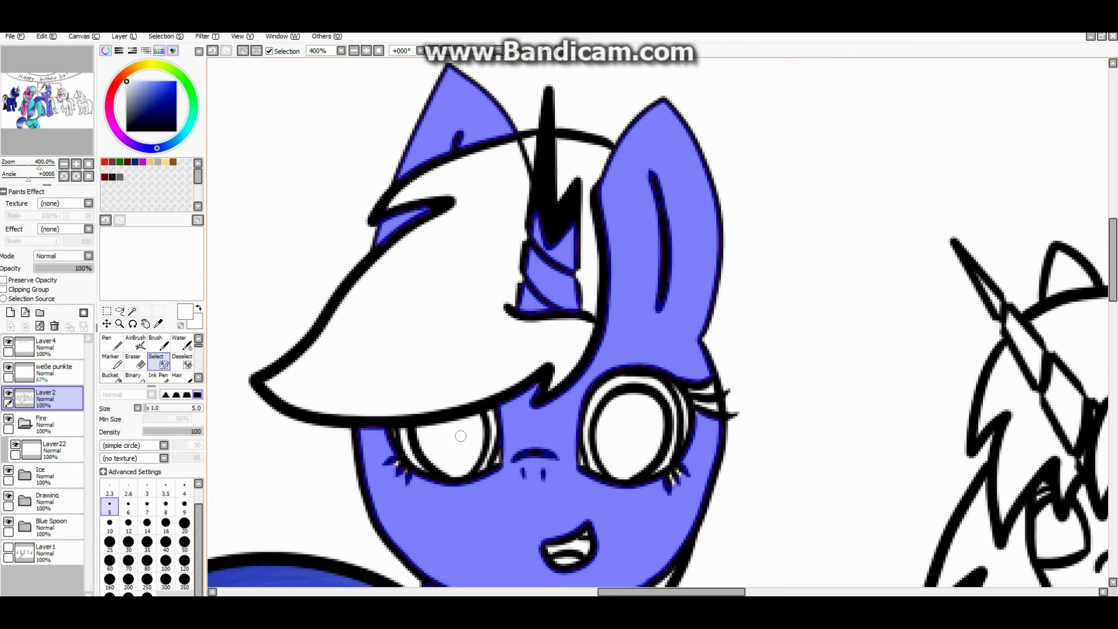
key("ctrl+minus")
key("ctrl+minus")
key("ctrl+minus")
key("ctrl+minus")
key("ctrl+minus")
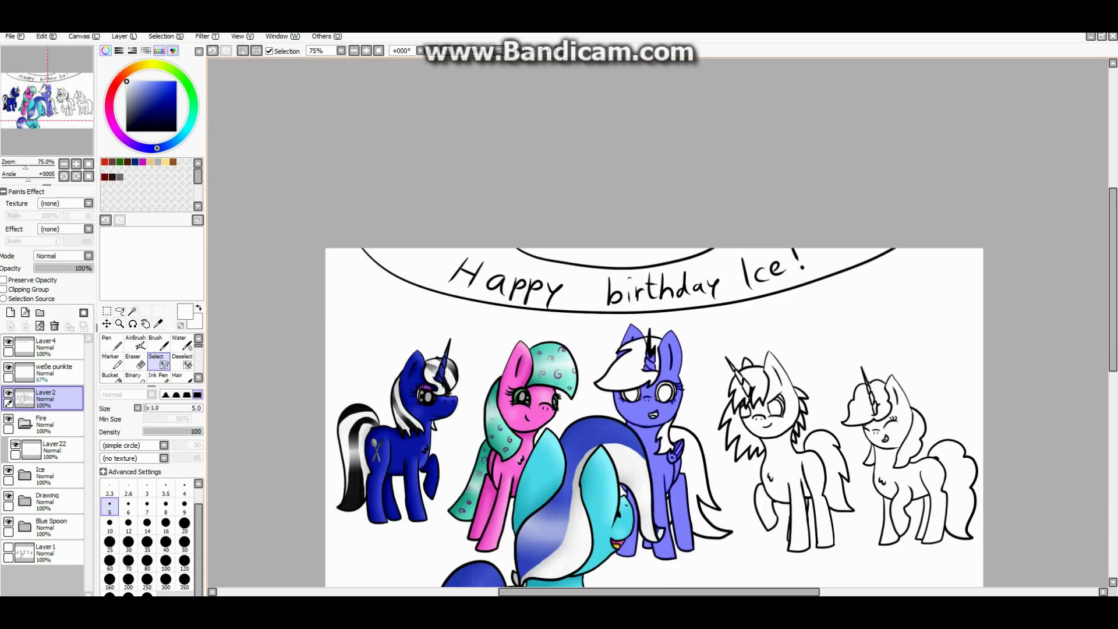
- Fill the selected pony with sampled mid grey on Layer22 using the Pen at size 100
key("ctrl+plus")
key("ctrl+plus")
key("ctrl+plus")
key("ctrl+plus")
key("ctrl+plus")
key("ctrl+plus")
key("e")
key("n")
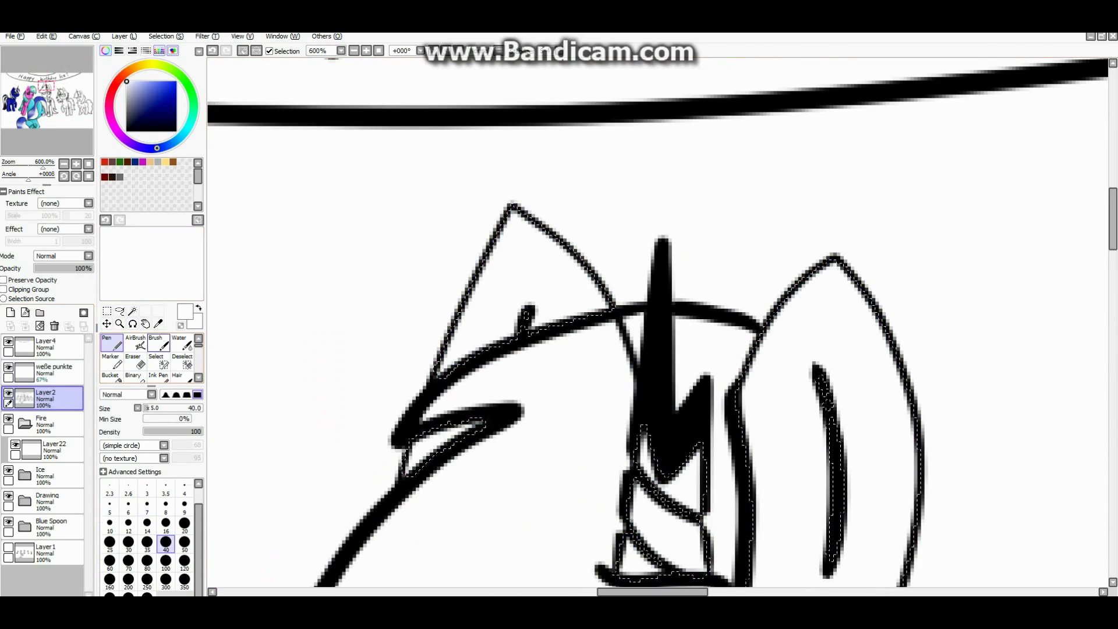
left_click(56, 450)
key("ctrl+minus")
key("ctrl+minus")
key("ctrl+minus")
key("ctrl+minus")
key("ctrl+minus")
key("ctrl+Tab")
left_click(673, 375, "alt")
key("ctrl+Tab")
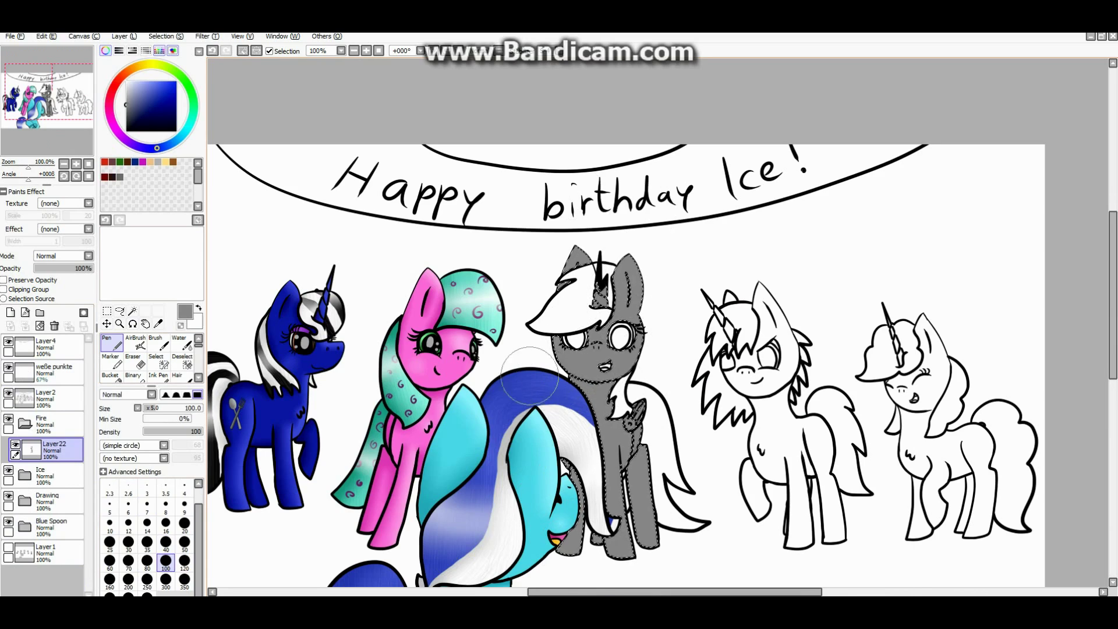
- Paint light grey highlights on the grey pony's legs, chest, ears and face with the Pen at size 16
key("bracketleft")
key("bracketleft")
key("bracketleft")
key("bracketleft")
key("bracketleft")
key("bracketleft")
key("bracketleft")
key("bracketleft")
key("bracketleft")
key("bracketleft")
key("ctrl+plus")
key("ctrl+plus")
key("ctrl+minus")
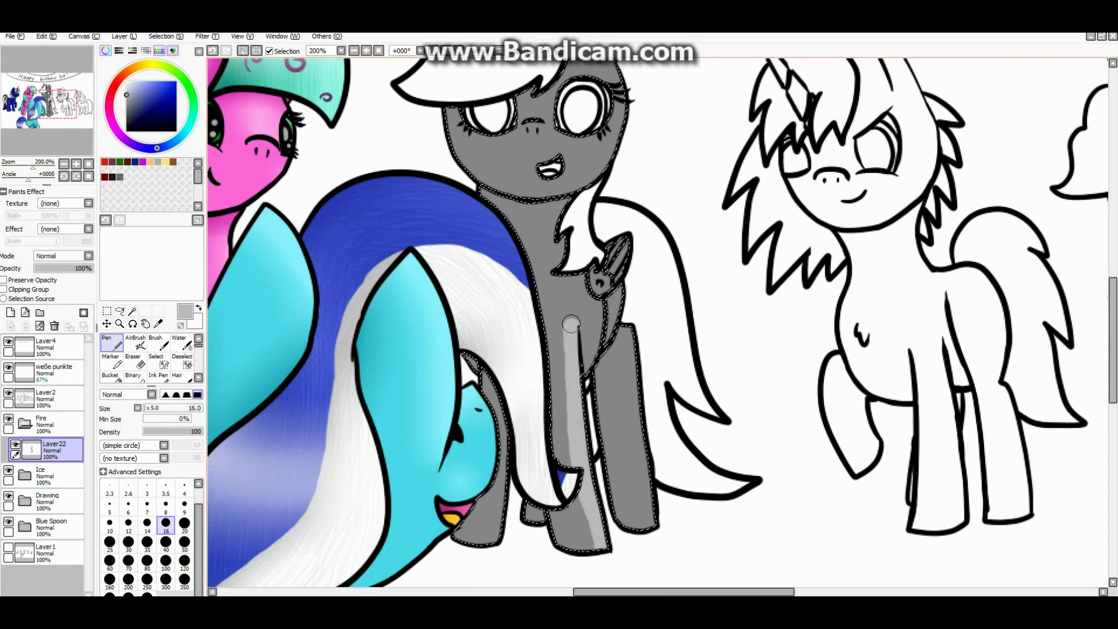
key("ctrl+minus")
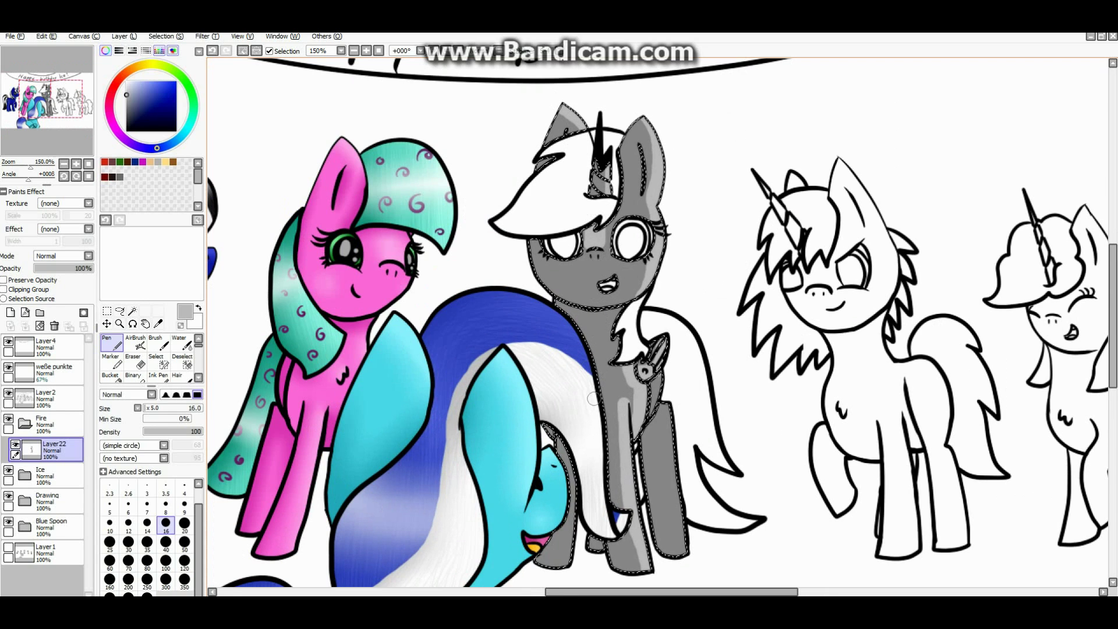
- Blend the light grey highlights into the grey coat with Blur at size 30
key("b")
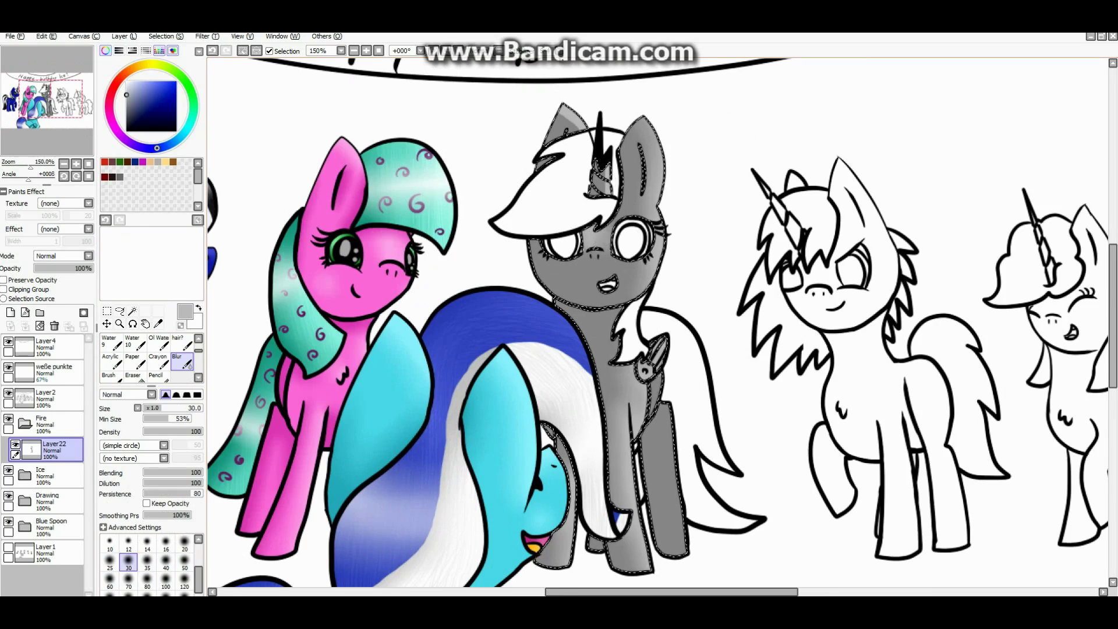
key("ctrl+plus")
key("ctrl+minus")
key("ctrl+minus")
- Paint dark grey shadows along the face's edge, under the chin and beside the mane, reducing the Pen to size 12
key("n")
key("ctrl+plus")
key("ctrl+plus")
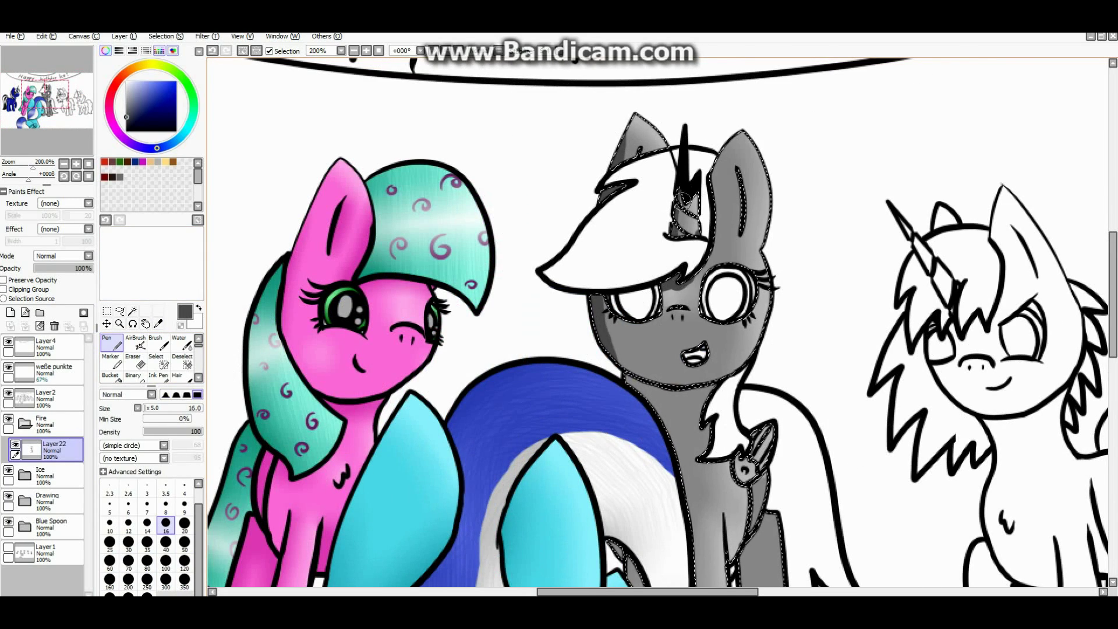
key("bracketleft")
key("bracketleft")
key("ctrl+plus")
key("ctrl+plus")
key("ctrl+plus")
scroll(675, 448, "down", 3)
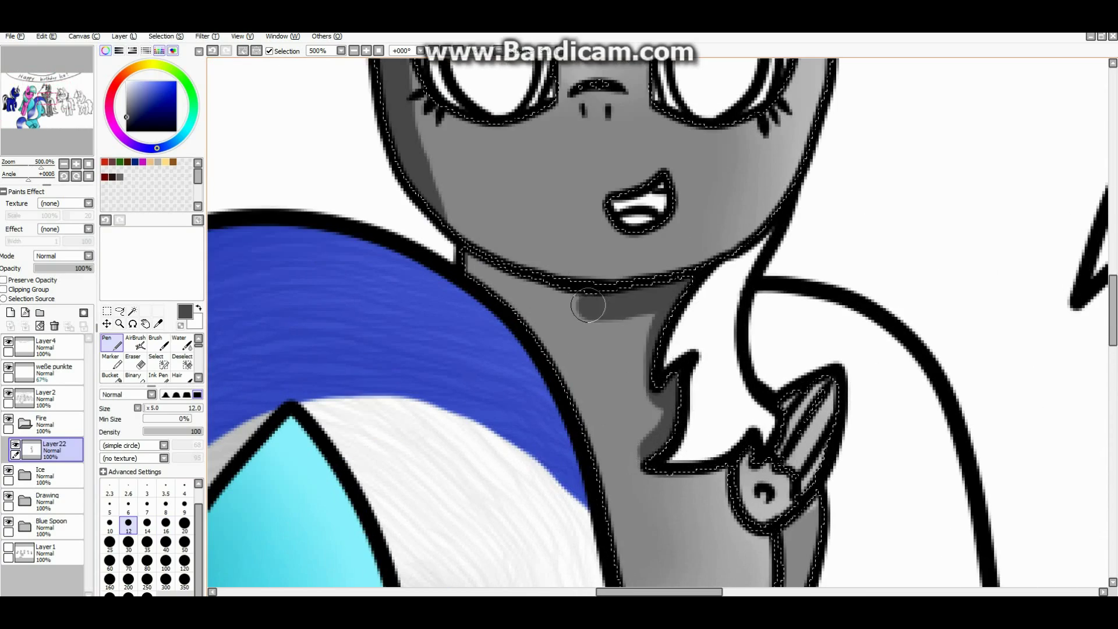
- Paint dark grey shadows along the edges of the grey pony's legs with the Pen at size 12
key("ctrl+minus")
key("ctrl+minus")
key("ctrl+minus")
key("ctrl+minus")
key("ctrl+minus")
key("ctrl+plus")
key("ctrl+plus")
key("ctrl+plus")
key("ctrl+plus")
key("ctrl+minus")
key("ctrl+minus")
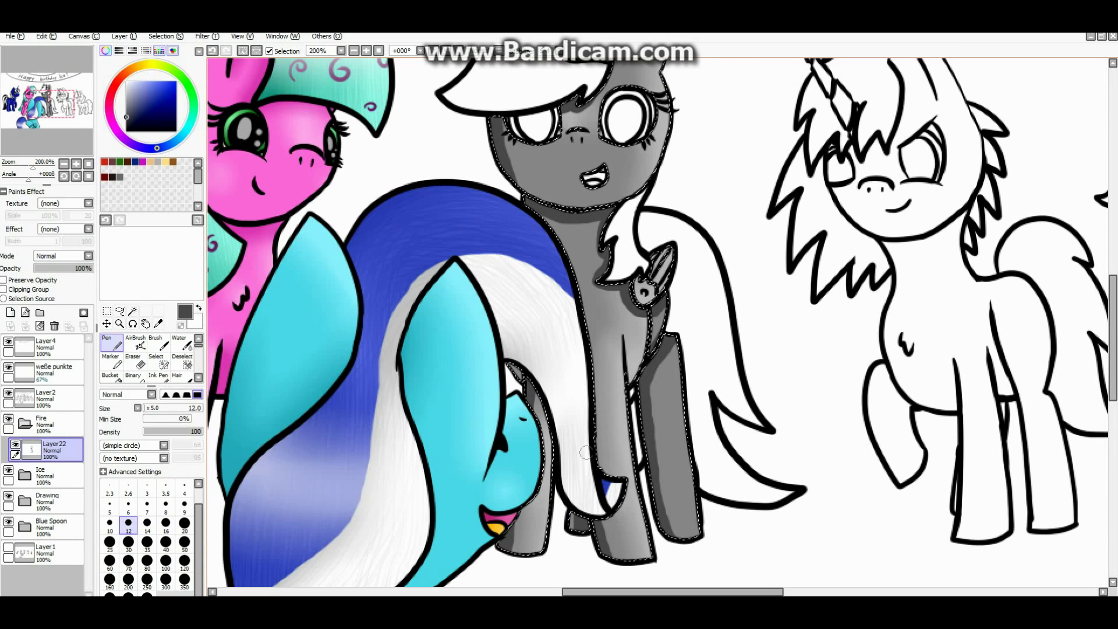
- Blend the dark grey shadows on the grey pony's head, neck and legs with Blur at size 20
key("b")
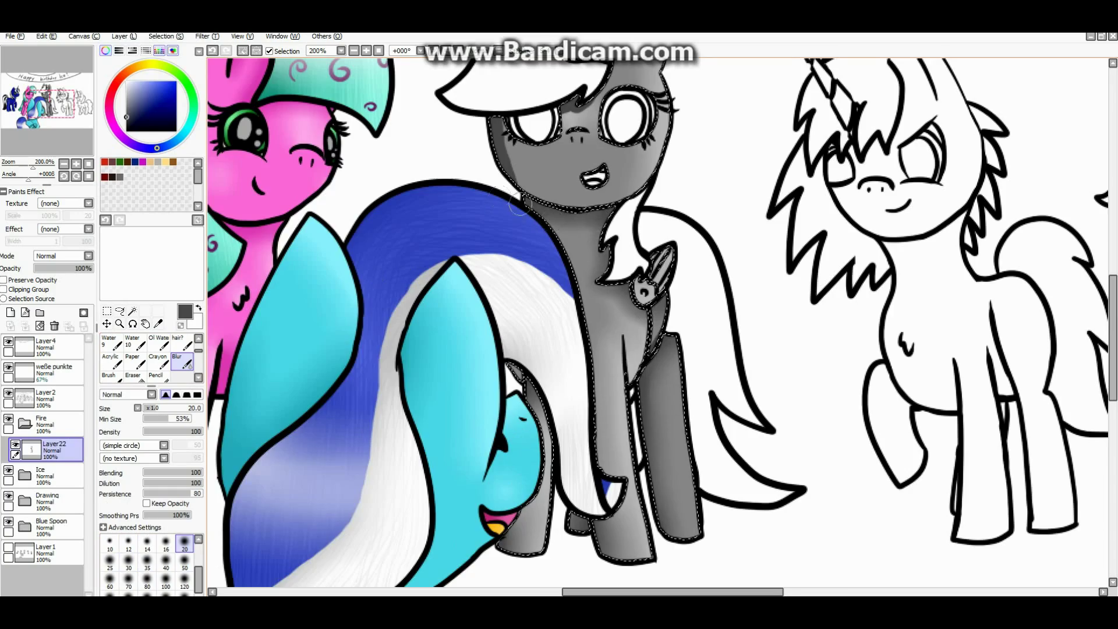
key("ctrl+plus")
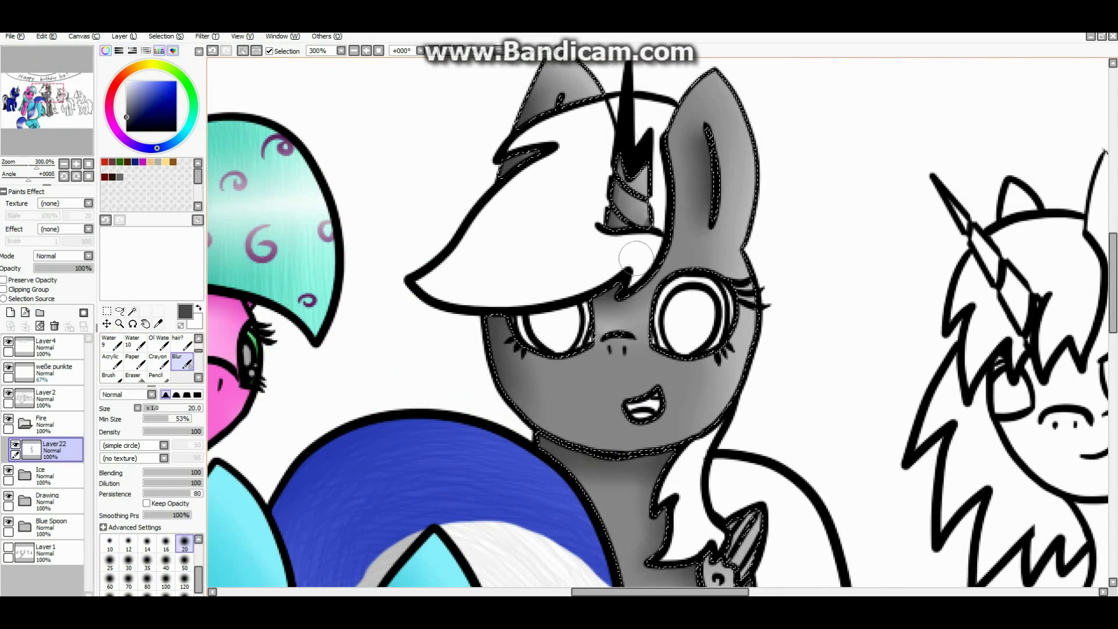
key("ctrl+minus")
key("ctrl+minus")
key("ctrl+plus")
key("ctrl+minus")
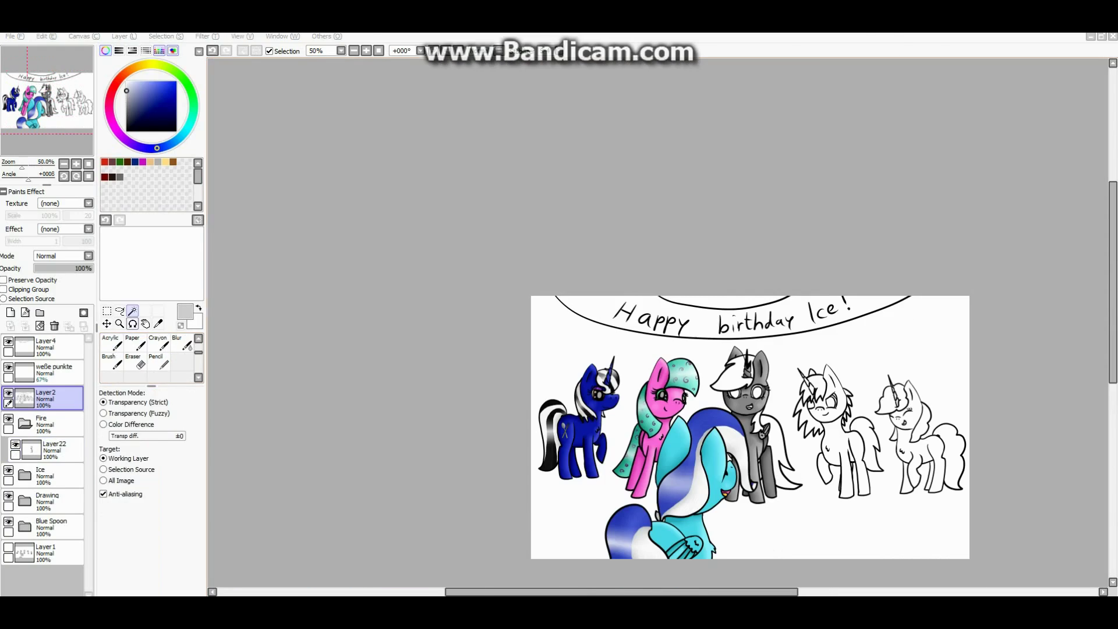
- Erase the inner line of the grey pony's mouth on Layer2 with a smaller Eraser
key("e")
key("ctrl+plus")
key("ctrl+plus")
key("bracketleft")
key("bracketleft")
key("bracketleft")
left_click_drag(754, 411, 754, 399)
key("ctrl+minus")
key("ctrl+minus")
key("ctrl+minus")
key("ctrl+plus")
key("ctrl+plus")
- Draw a thin black teeth line inside the grey pony's mouth on Layer2 with the Pen
key("n")
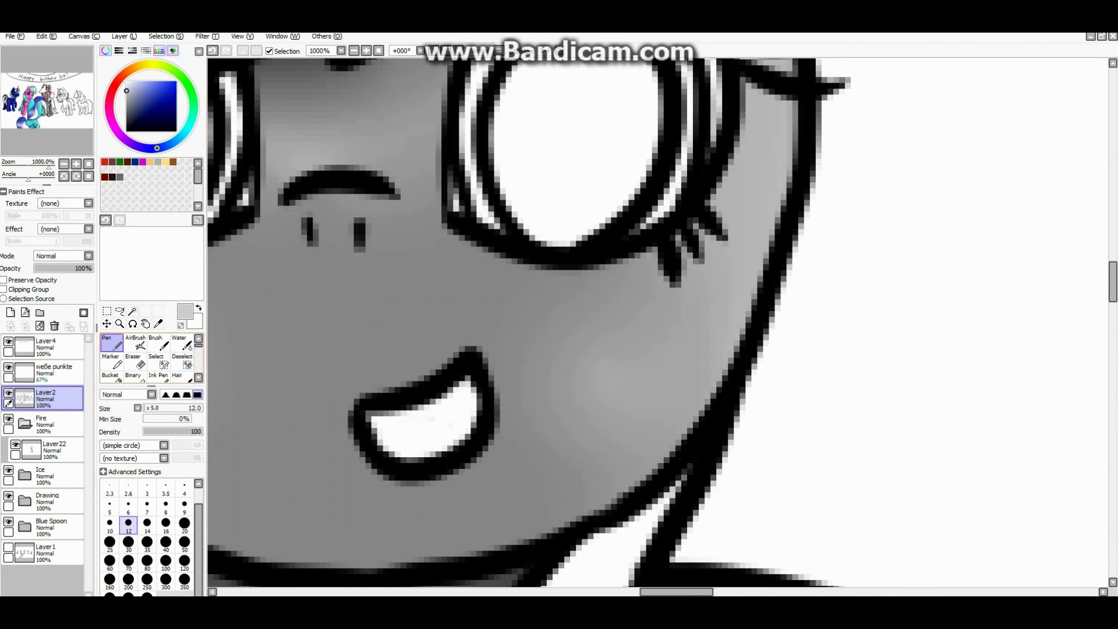
left_click_drag(378, 439, 466, 431)
key("ctrl+minus")
key("ctrl+minus")
key("ctrl+minus")
key("ctrl+plus")
key("ctrl+minus")
key("ctrl+minus")
key("ctrl+minus")
key("ctrl+minus")
- Select the inside of the grey pony's mouth and fill it with white on Layer22 using the Pen
key("w")
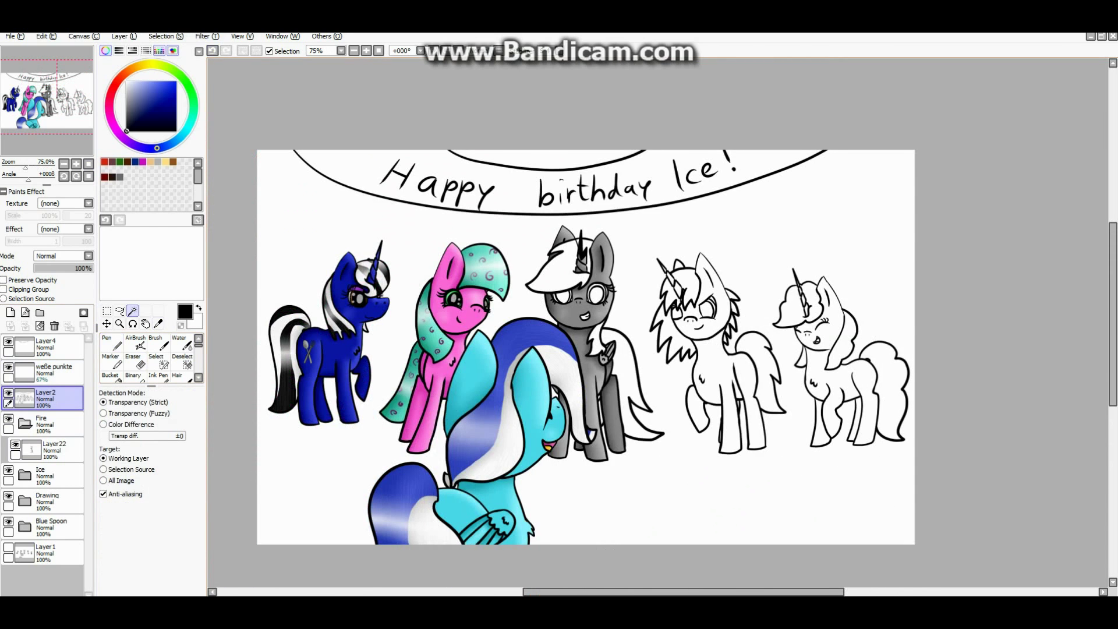
key("ctrl+plus")
key("ctrl+plus")
key("ctrl+plus")
key("ctrl+plus")
key("n")
key("x")
left_click(54, 449)
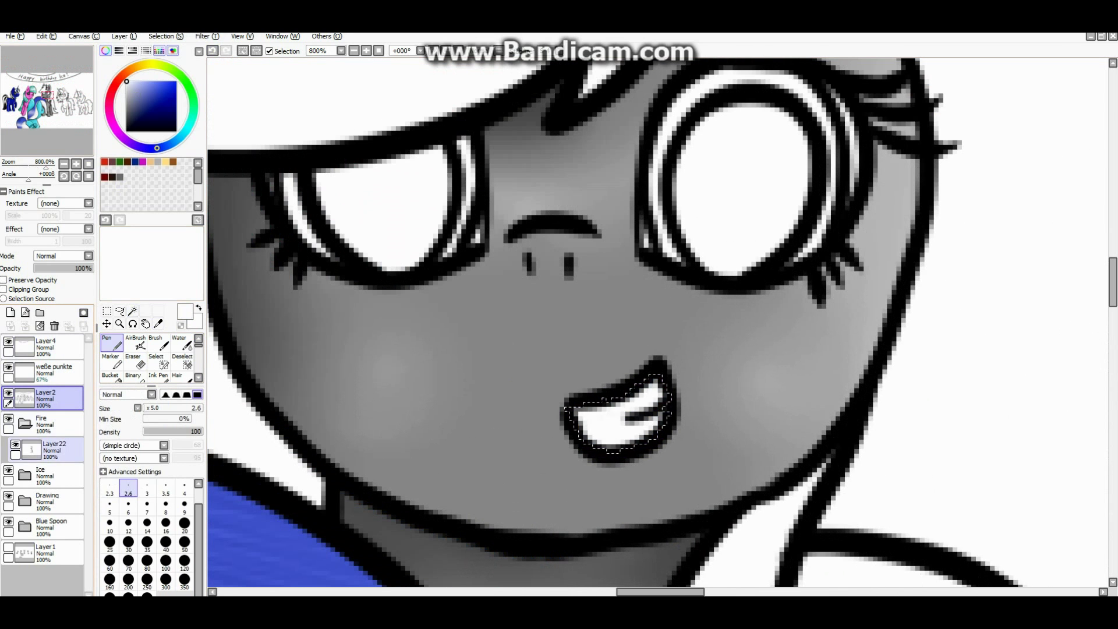
left_click(128, 543)
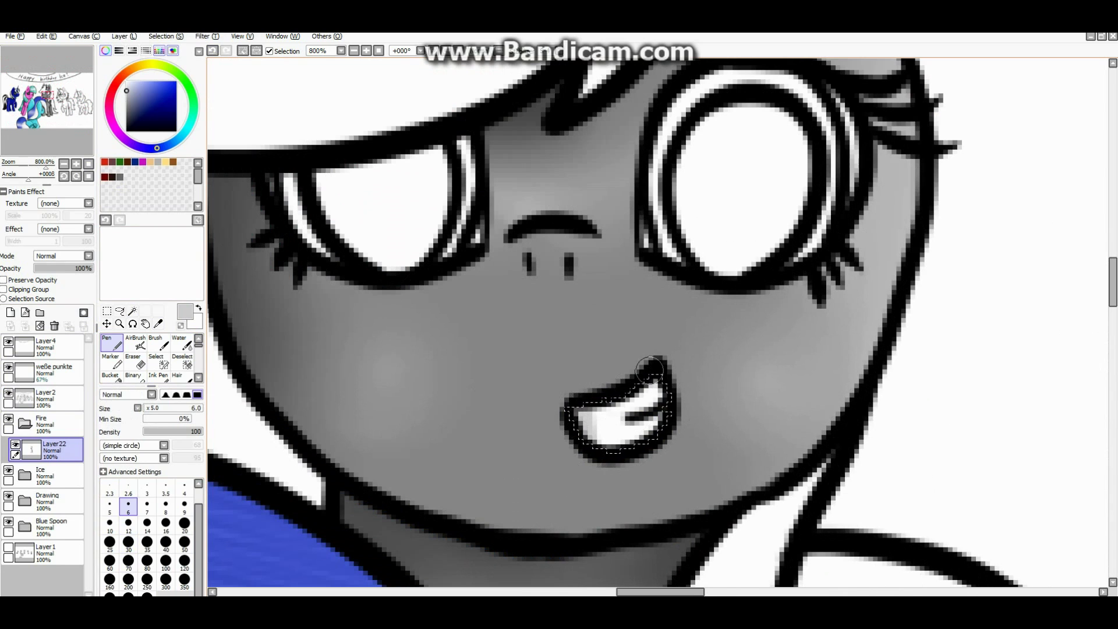
- Shade the edges of the teeth in grey with the Pen at size 6 and blend them with Blur at size 7
key("b")
left_click_drag(524, 437, 629, 419)
key("bracketleft")
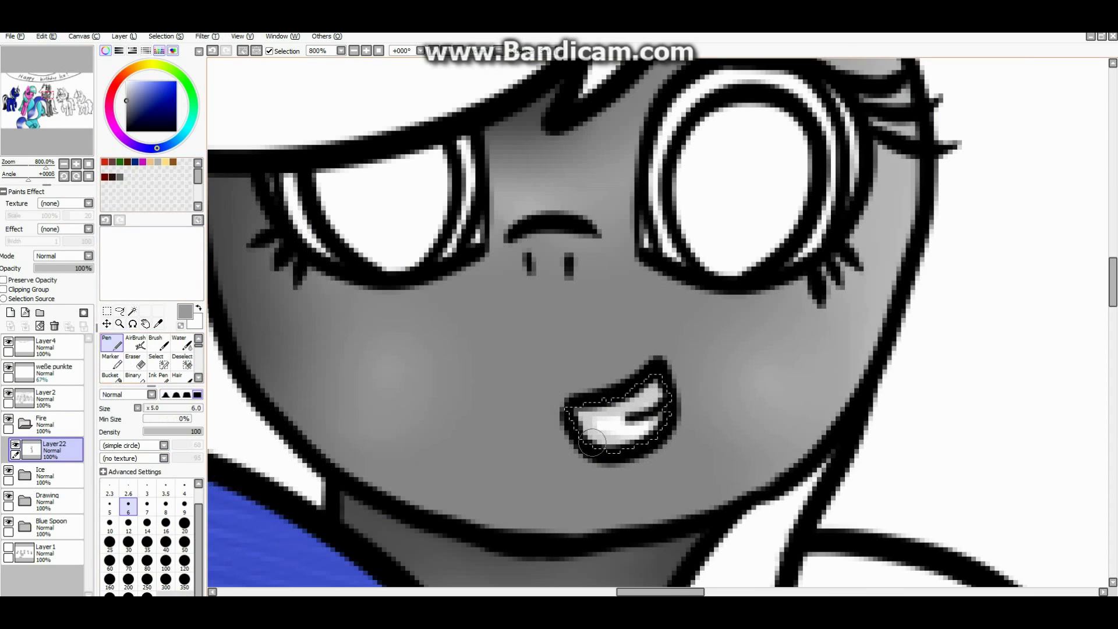
key("ctrl+plus")
key("bracketleft")
key("bracketleft")
key("ctrl+minus")
key("ctrl+minus")
key("ctrl+minus")
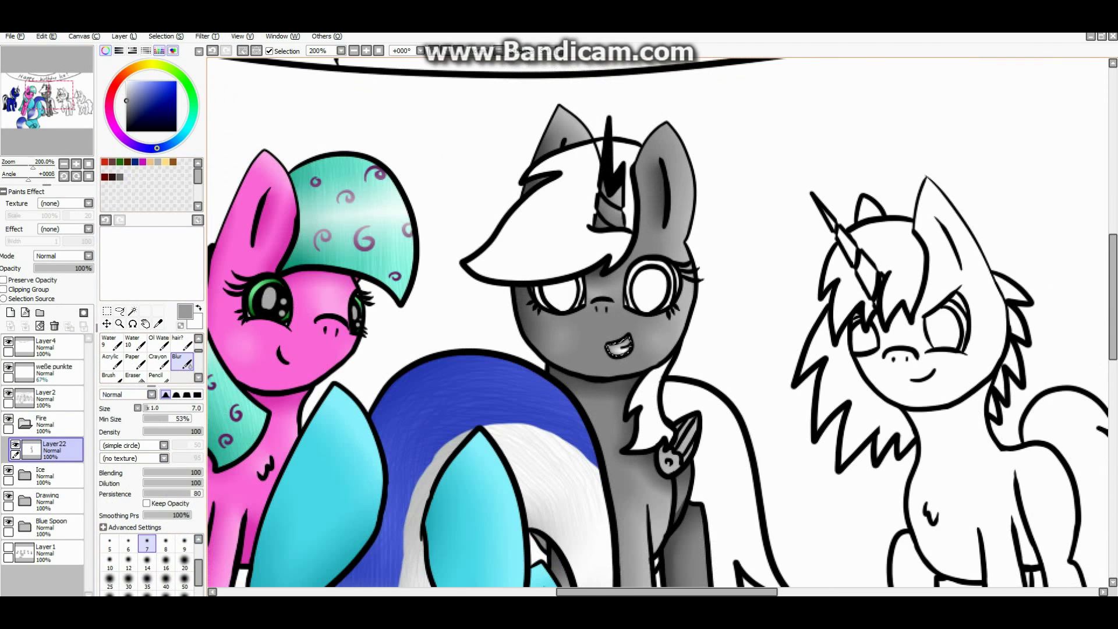
- Select the inner areas of both eyes from Layer2 and fill them black on Layer22 with the Pen at size 35
key("w")
left_click(46, 396)
key("ctrl+plus")
left_click(524, 314)
left_click(748, 303)
key("n")
left_click(126, 131)
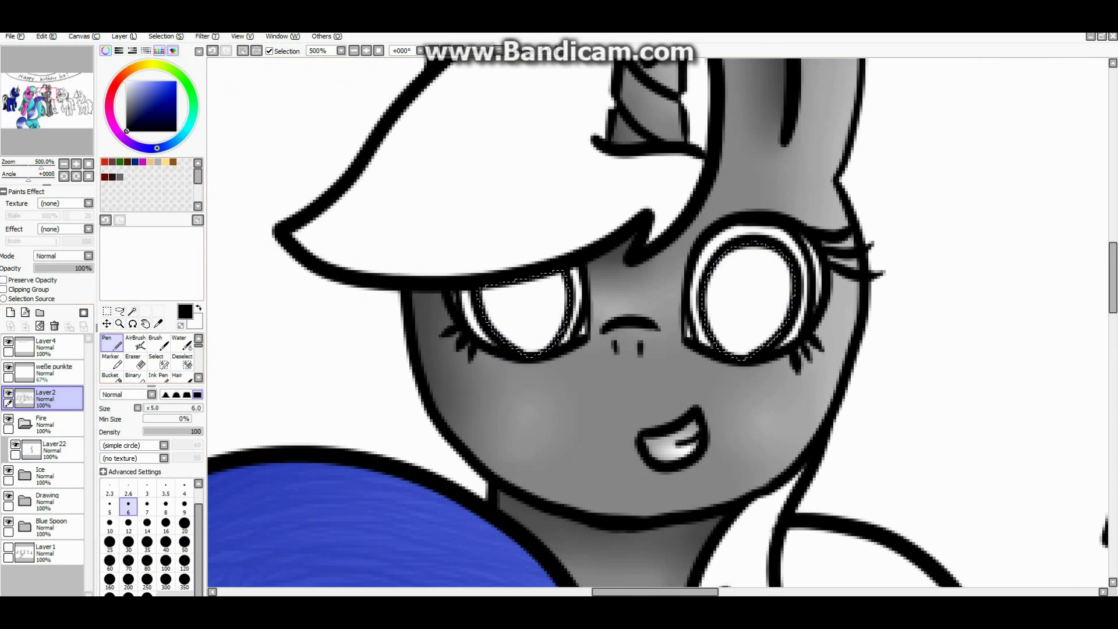
left_click(53, 450)
left_click_drag(489, 297, 542, 326)
left_click_drag(734, 274, 751, 326)
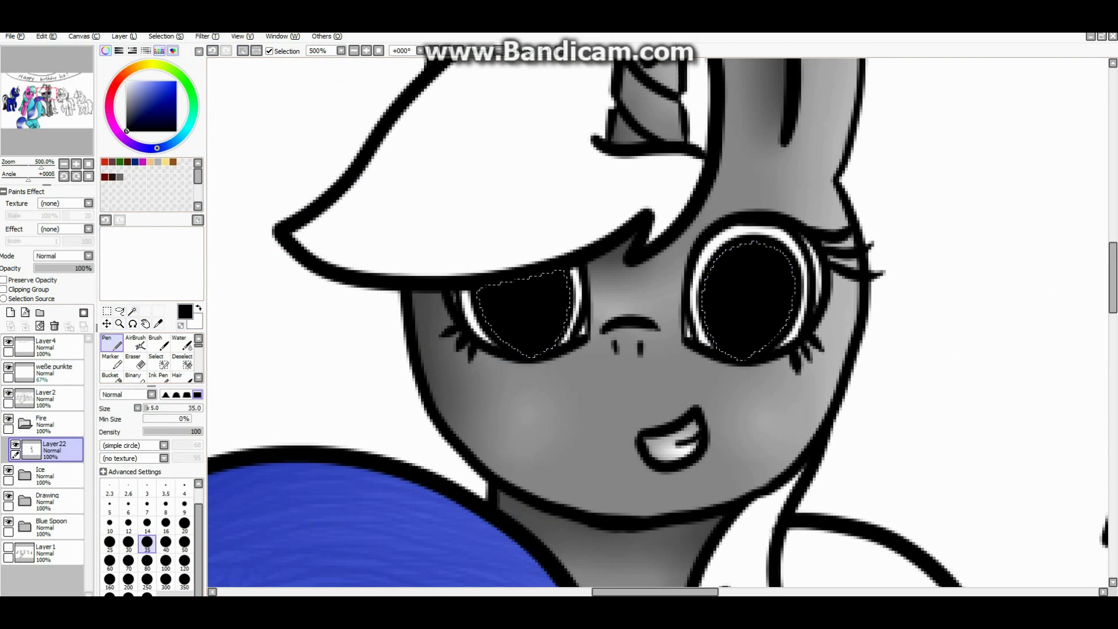
- Select the iris rings of the grey pony's two eyes from Layer2 with the Magic Wand
key("w")
left_click(45, 396)
key("ctrl+plus")
left_click(466, 309)
left_click(678, 279)
key("ctrl+minus")
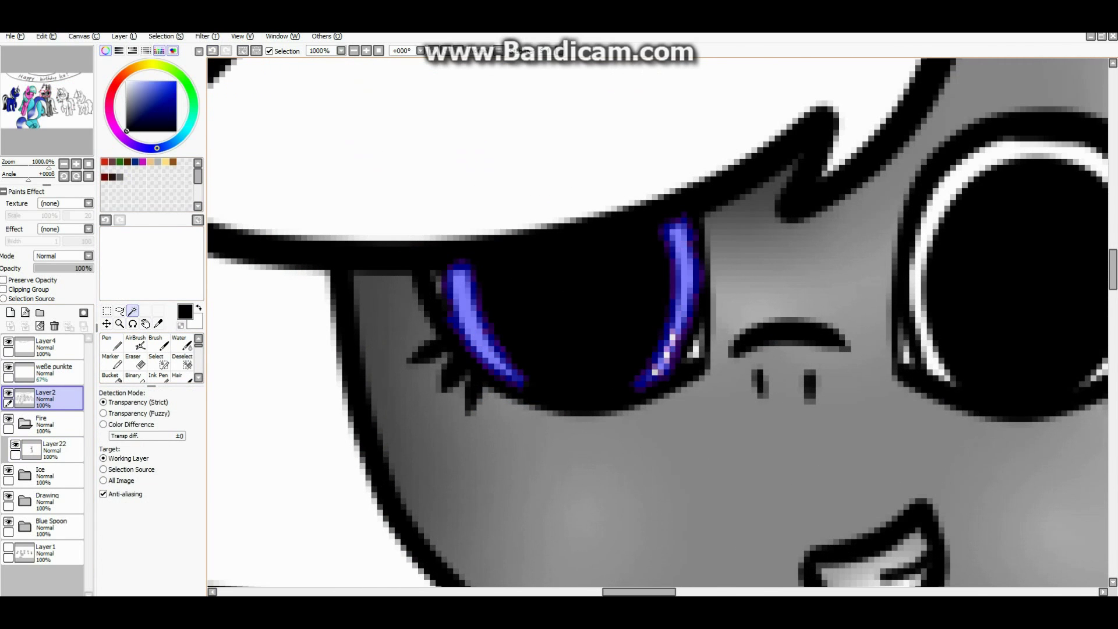
key("ctrl+minus")
left_click(917, 268)
key("ctrl+plus")
key("ctrl+plus")
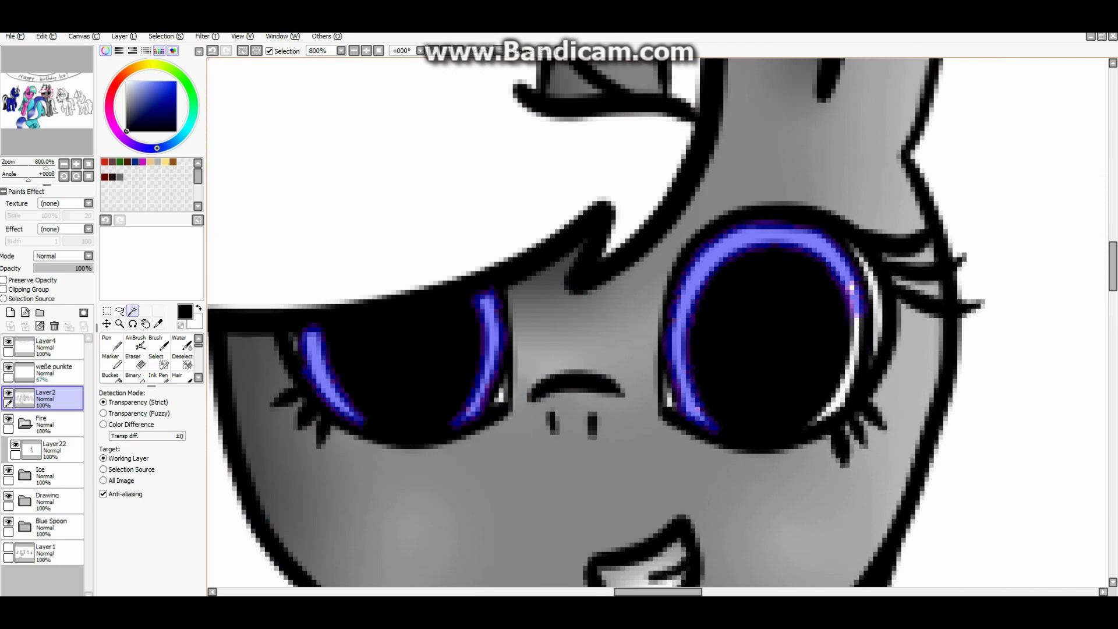
- Fill the selected iris rings with red on Layer22 using the Pen at size 35
key("n")
left_click(52, 450)
key("ctrl+minus")
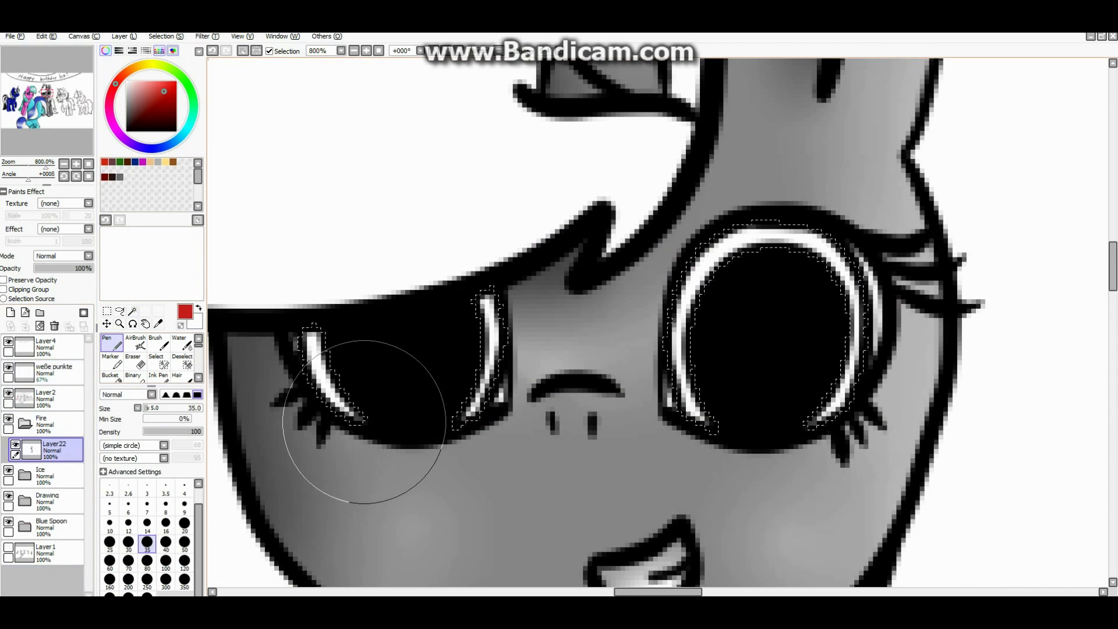
key("ctrl+plus")
left_click_drag(756, 233, 699, 408)
- Paint lighter and darker red shading on both irises with the Pen at size 10 and blend it with Blur
left_click(142, 81)
left_click(109, 523)
mouse_move(315, 335)
left_mouse_down()
mouse_move(361, 344)
mouse_move(559, 305)
mouse_move(619, 307)
mouse_move(677, 332)
left_mouse_up()
left_click(677, 331, "alt")
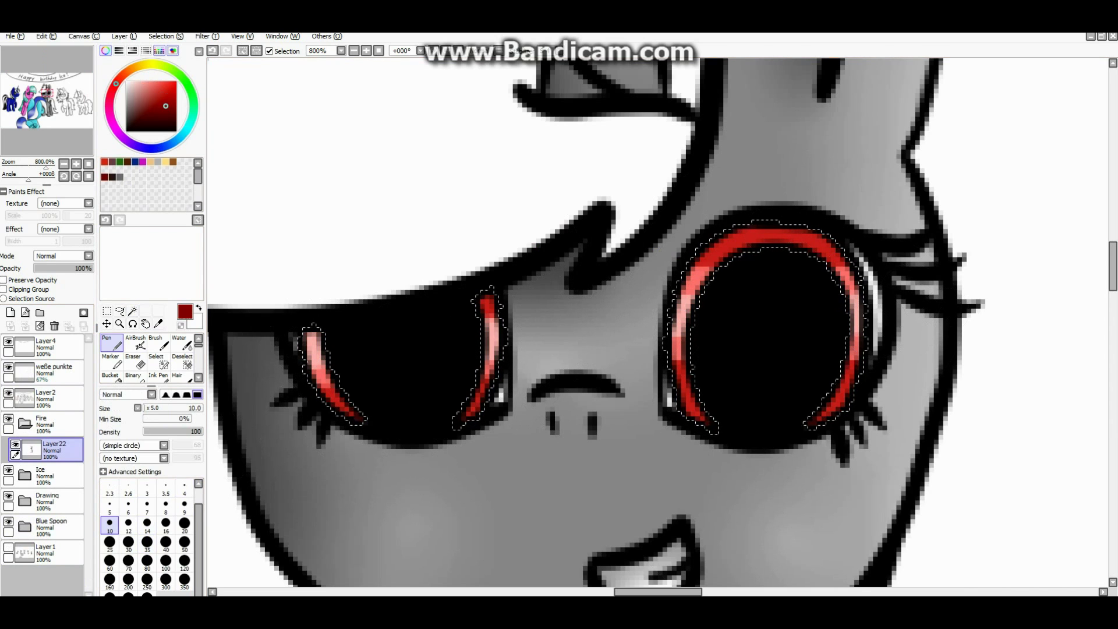
key("b")
left_click_drag(309, 334, 402, 367)
mouse_move(489, 303)
left_mouse_down()
mouse_move(681, 350)
mouse_move(850, 303)
left_mouse_up()
- Select the outer eye areas beside the irises from Layer2 and fill them with white on Layer22 using the Pen
key("ctrl+d")
key("w")
left_click(46, 396)
left_click(290, 345)
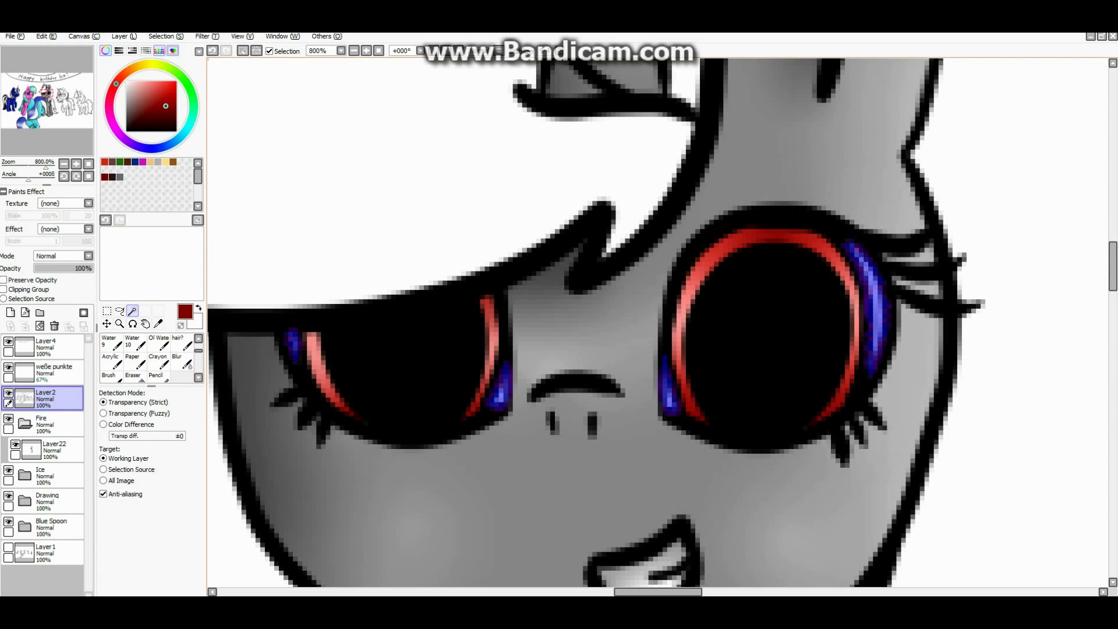
left_click(53, 449)
key("n")
key("x")
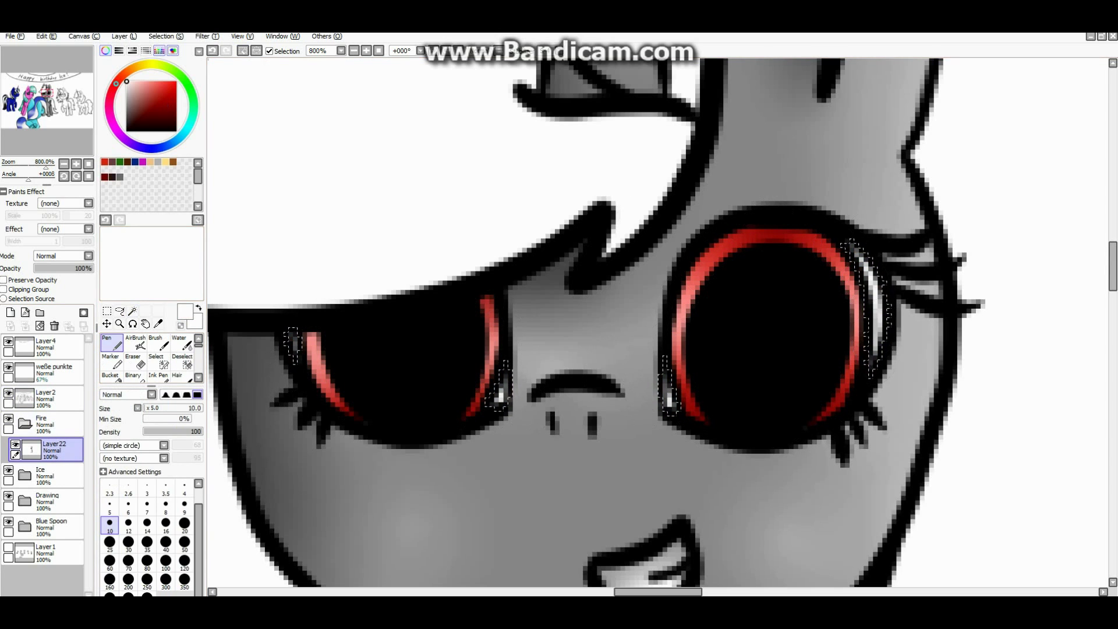
- Paint white reflections in both eyes on the weiße punkte layer with the Pen at size 10 and set its opacity to 71%
left_click(52, 372)
key("ctrl+d")
mouse_move(415, 332)
left_mouse_down()
mouse_move(403, 395)
mouse_move(393, 337)
left_mouse_up()
left_click_drag(748, 274, 731, 378)
left_click_drag(724, 326, 768, 317)
left_click(815, 310)
left_click(825, 386)
left_click(479, 322)
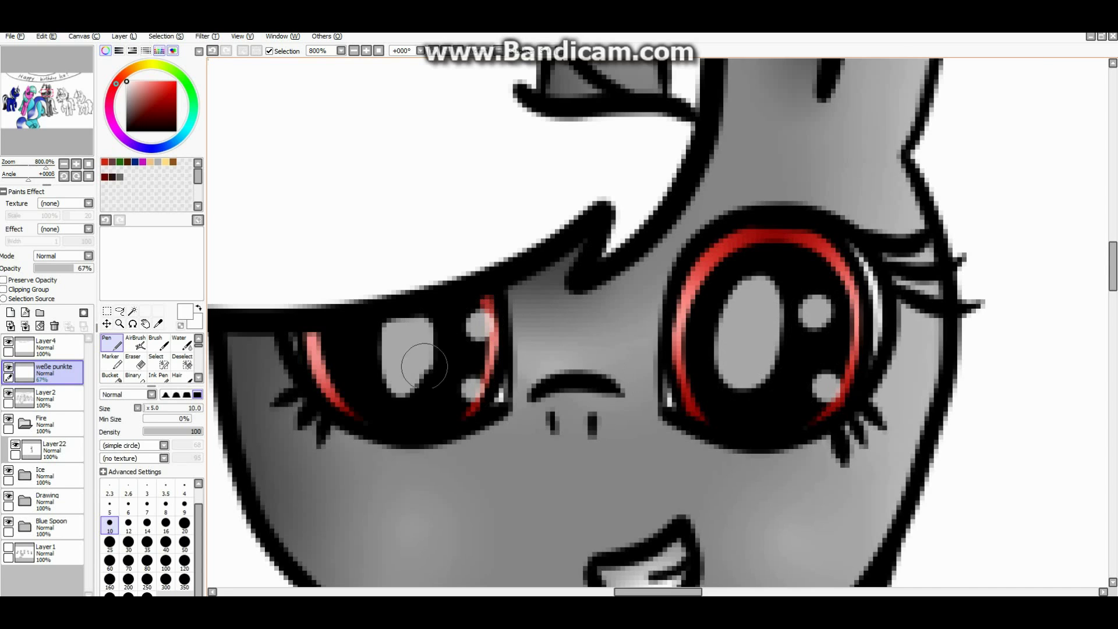
scroll(426, 350, "down", 6)
scroll(588, 293, "up", 1)
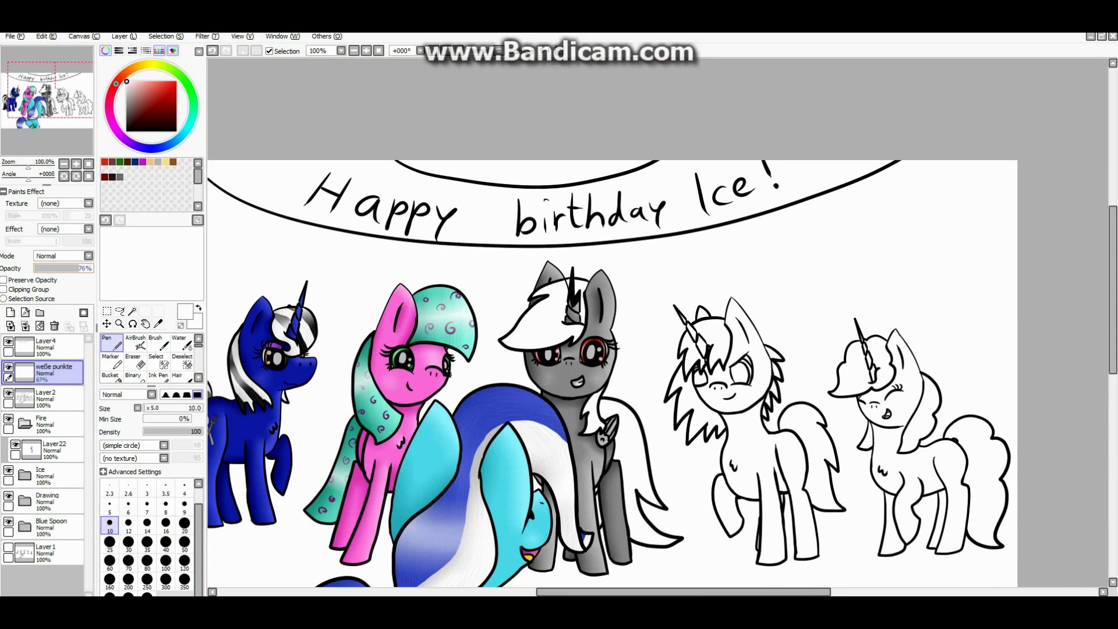
scroll(582, 349, "down", 2)
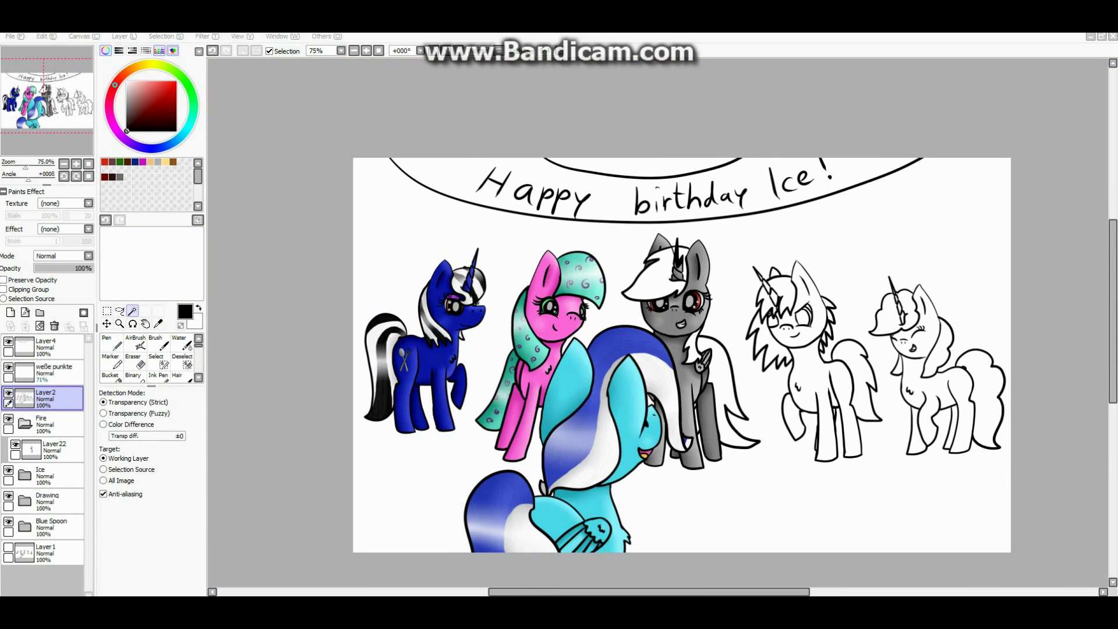
left_click(52, 398)
left_click(10, 312)
scroll(734, 266, "up", 2)
left_click(147, 522)
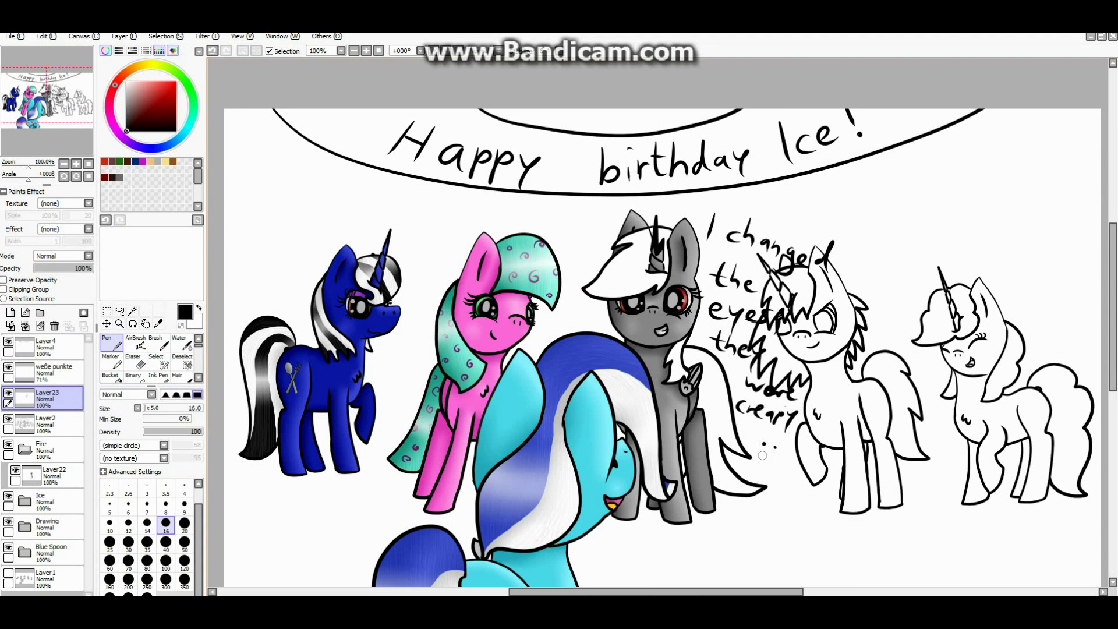
left_click(54, 325)
- Select all mane and tail areas of the grey pony from Layer2 with the Magic Wand
left_click(133, 311)
left_click(617, 274)
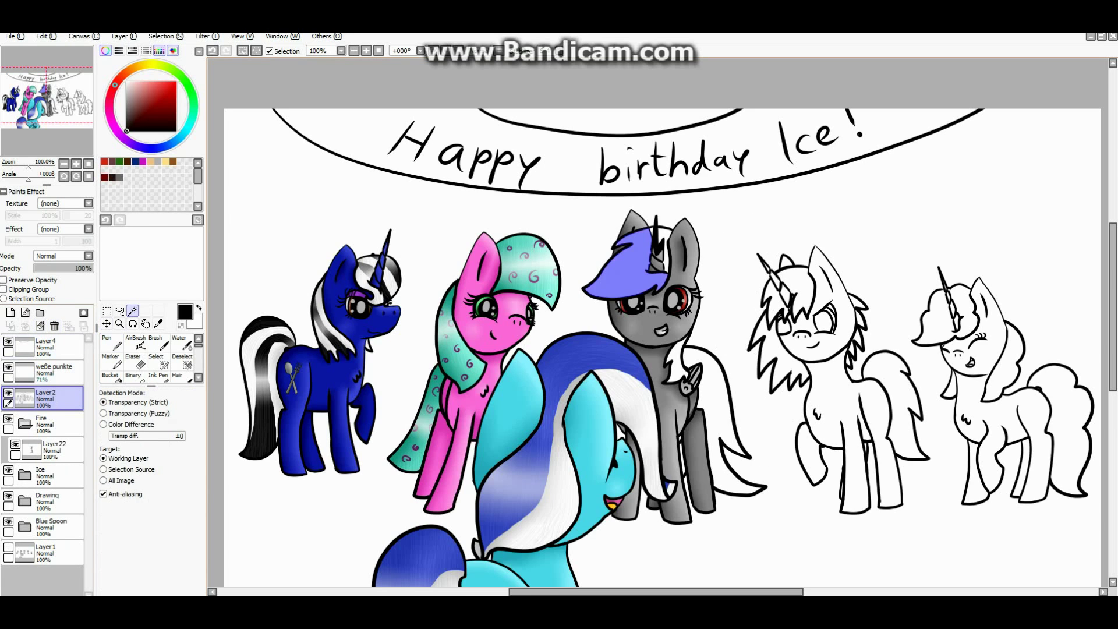
left_click(727, 454)
scroll(690, 449, "up", 4)
scroll(704, 308, "down", 4)
scroll(705, 308, "up", 5)
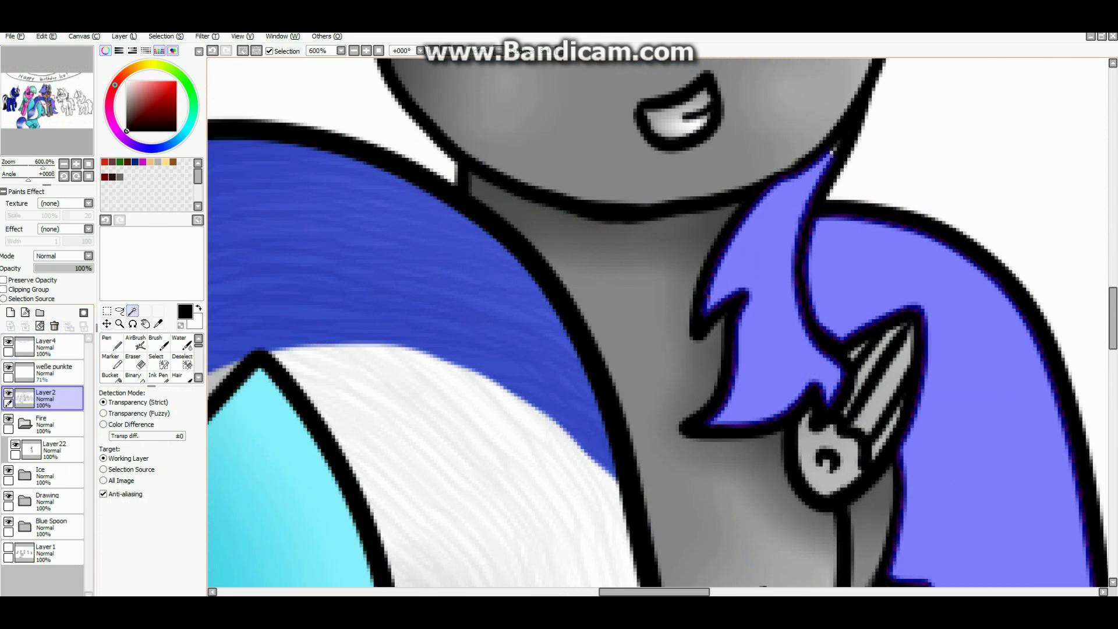
scroll(662, 326, "down", 2)
scroll(623, 225, "up", 2)
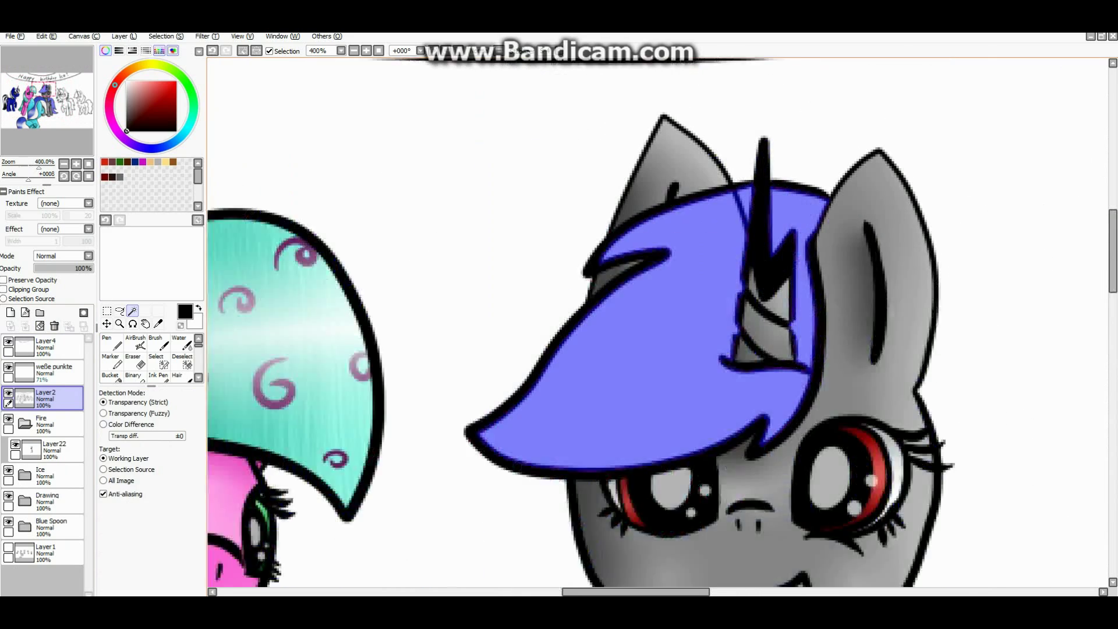
- Fill the selected mane and tail with dark red on Layer22 using the Pen at size 100
key("e")
key("Delete")
scroll(740, 223, "down", 7)
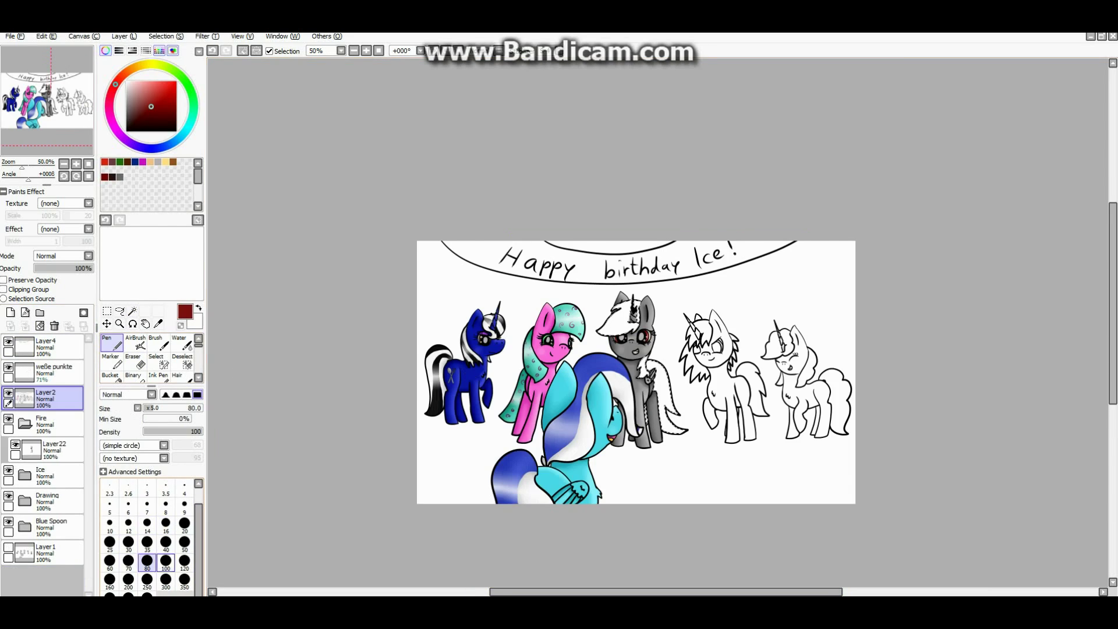
scroll(627, 383, "up", 1)
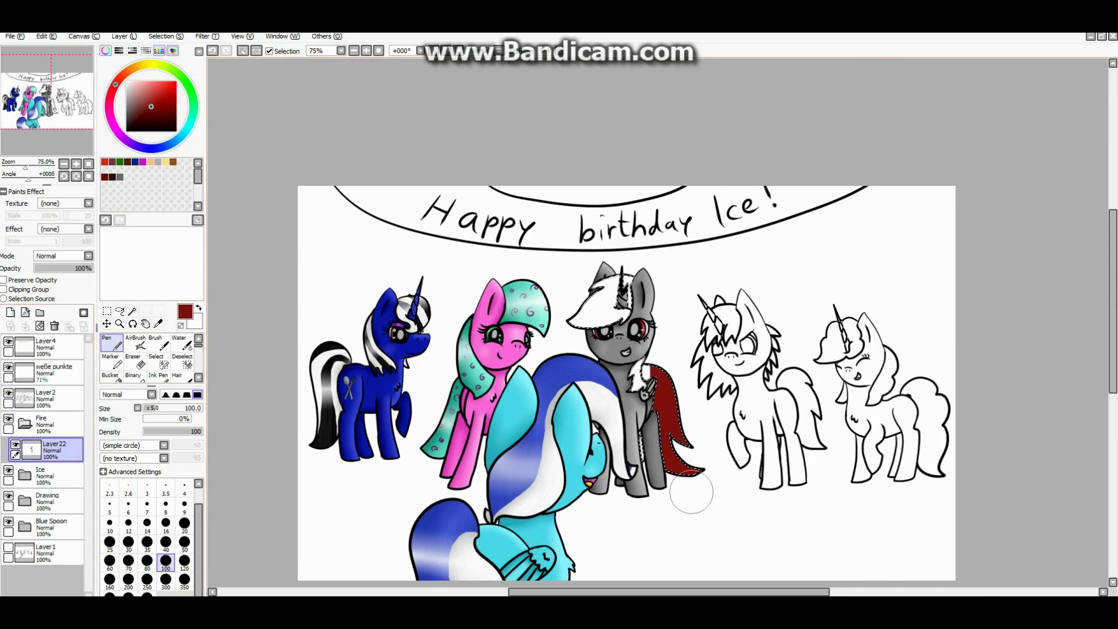
- Add a layer above Layer22 and paint the black sections of the grey pony's mane with the Pen
left_click(126, 131)
left_click(11, 312)
left_click(128, 542)
scroll(577, 305, "up", 4)
mouse_move(582, 368)
left_mouse_down()
mouse_move(780, 245)
mouse_move(640, 384)
mouse_move(745, 279)
left_mouse_up()
scroll(745, 280, "up", 2)
key("bracketright")
scroll(748, 289, "down", 3)
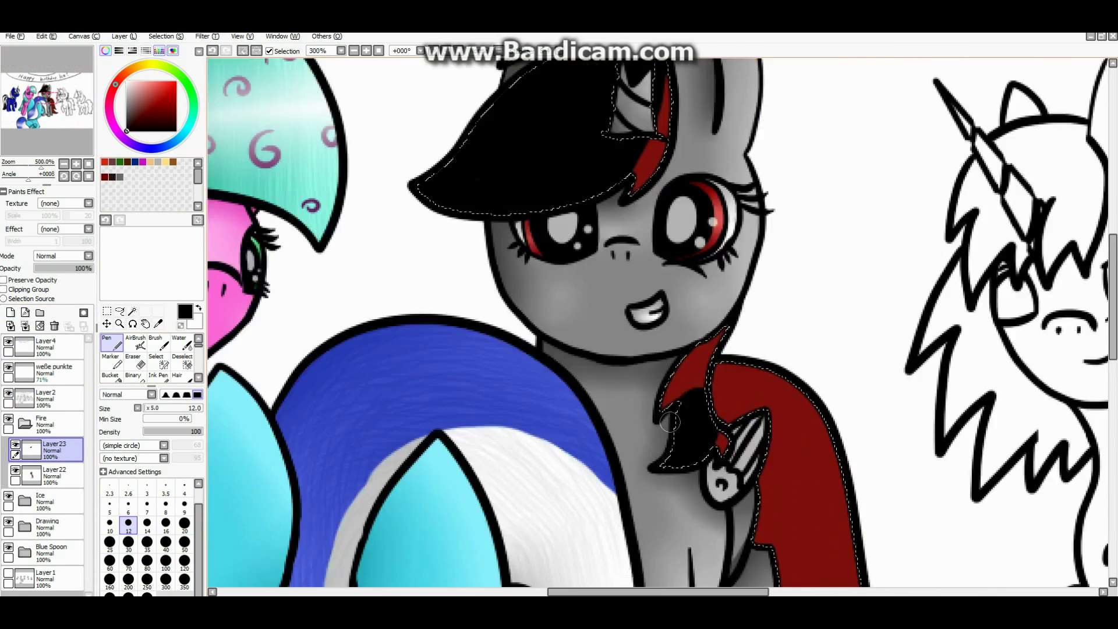
- Paint the lower section of the grey pony's tail black on Layer23 with the Pen at size 35
scroll(655, 272, "up", 1)
left_click(654, 272, "alt")
left_click_drag(542, 372, 544, 474)
left_click(622, 337, "alt")
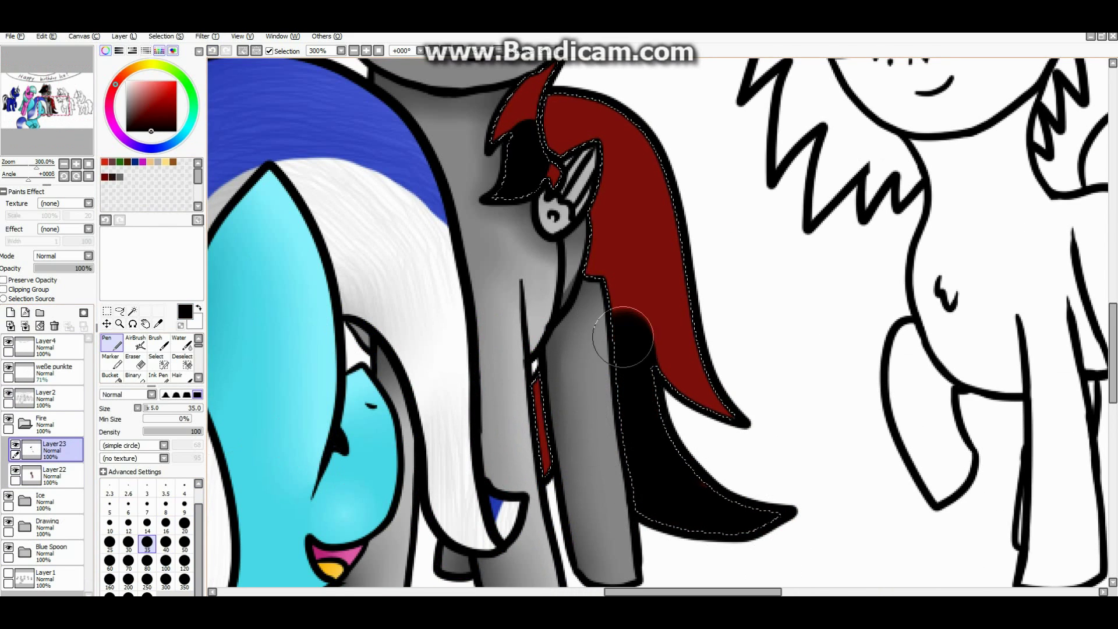
- Shade the black hair with dark grey on a new layer clipped to Layer23 and blend it with Blur at size 40
scroll(618, 349, "down", 2)
key("ctrl+shift+n")
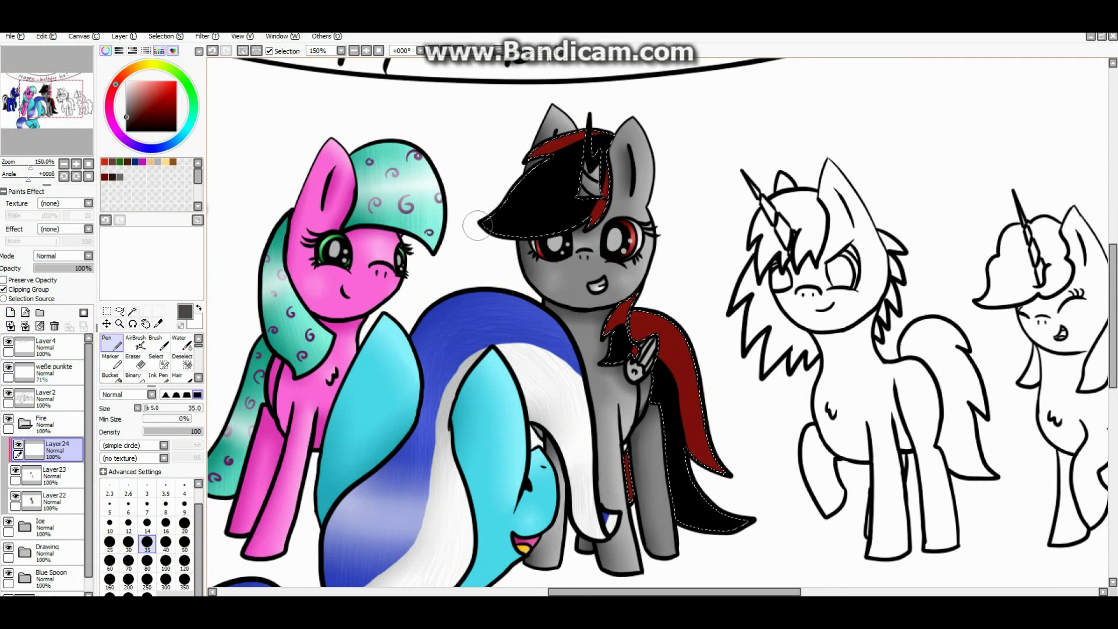
key("b")
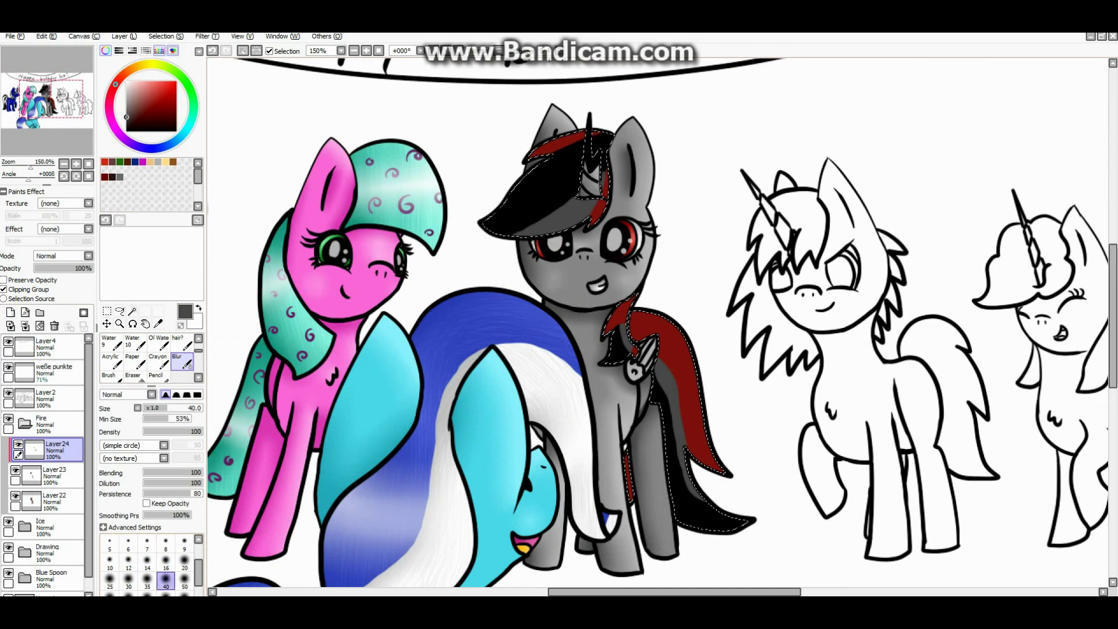
scroll(542, 222, "down", 1)
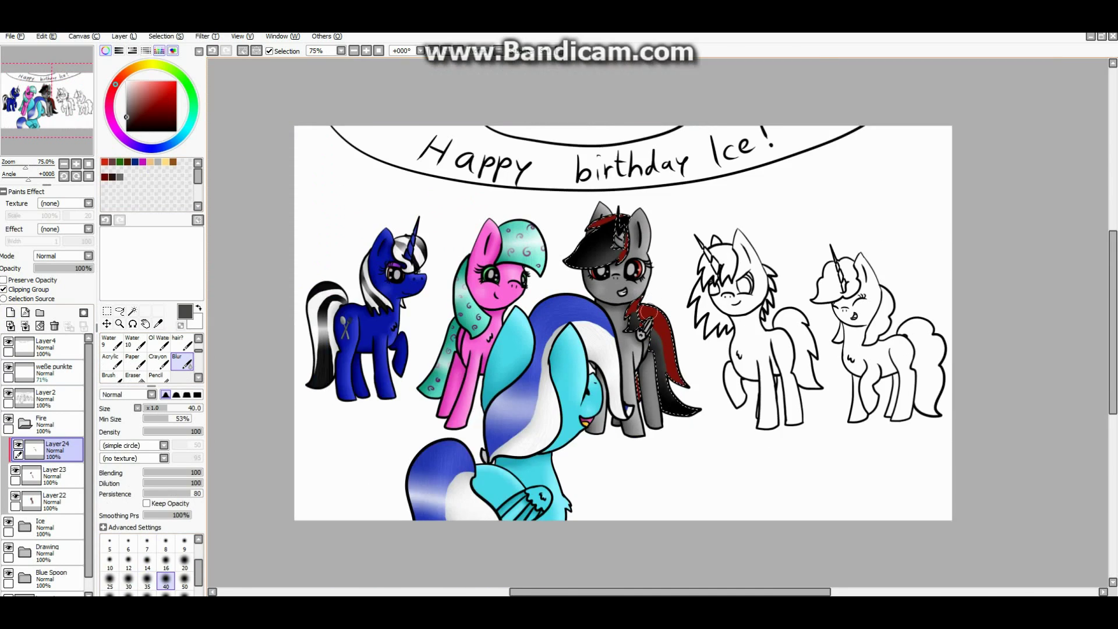
- Draw grey strands over the black hair on another clipped layer with the Pencil at size 70 and 19% layer opacity
scroll(478, 242, "up", 1)
key("n")
key("ctrl+shift+n")
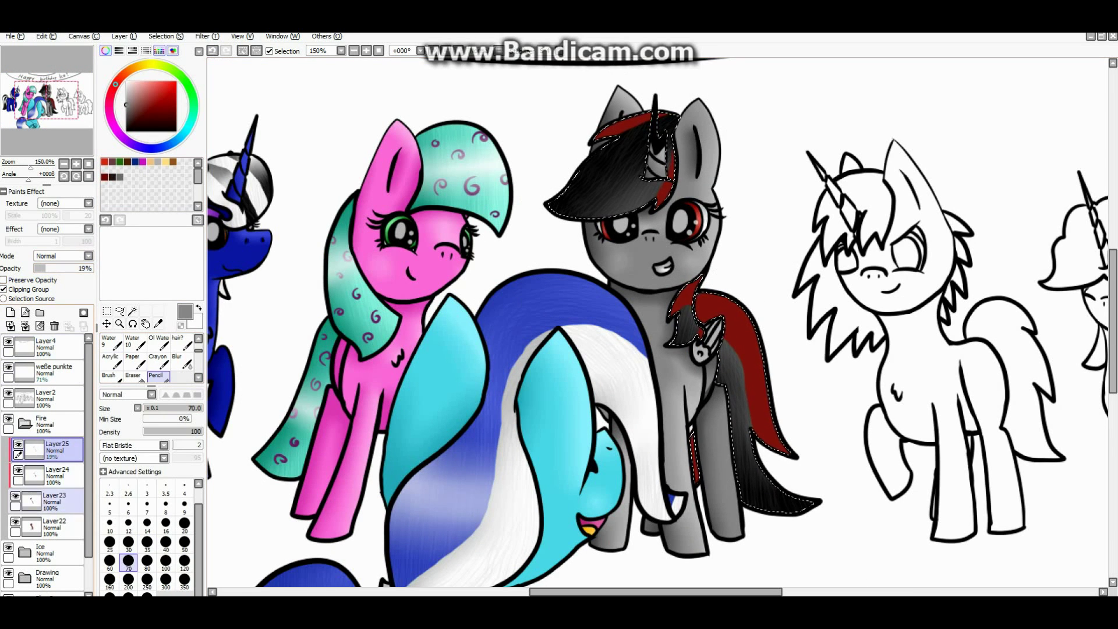
- Shade the red hair sections on Layer22 in darker red with the Pen at size 35 and blend them with Blur at size 25
left_click(53, 527)
left_click(10, 312)
key("ctrl+z")
key("n")
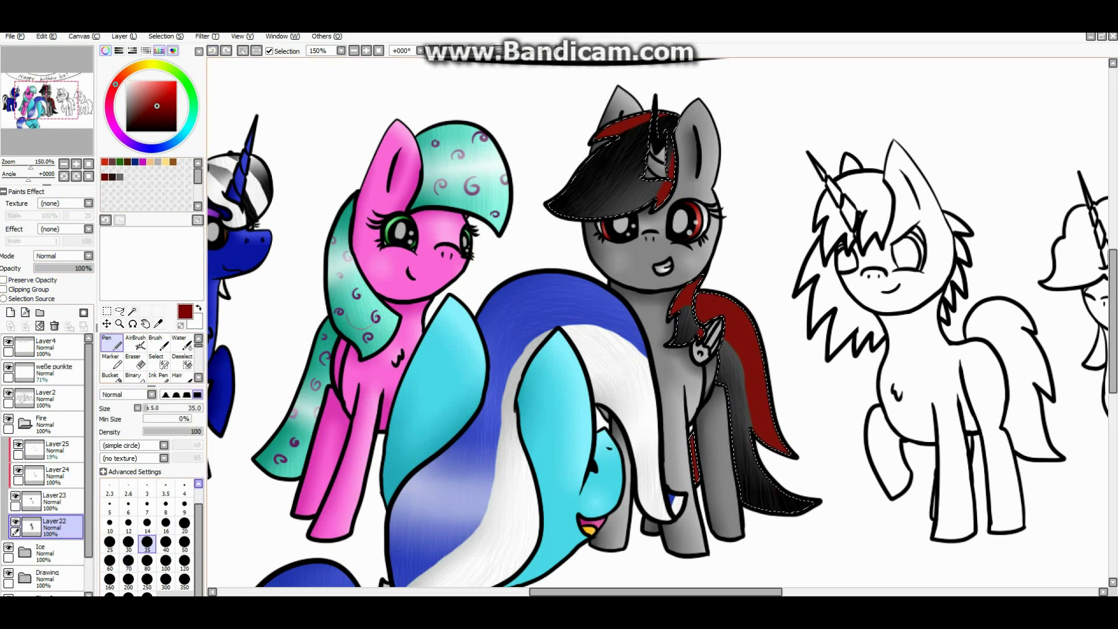
scroll(221, 402, "up", 1)
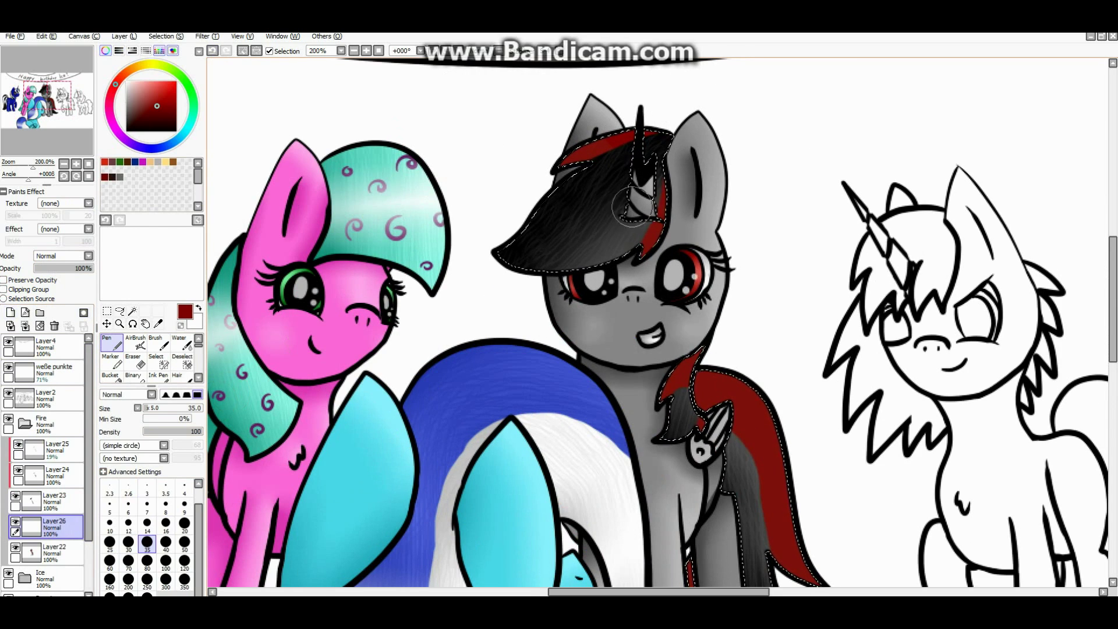
left_click(9, 312)
key("ctrl+z")
left_click(699, 348, "alt")
scroll(705, 401, "down", 4)
scroll(705, 402, "up", 4)
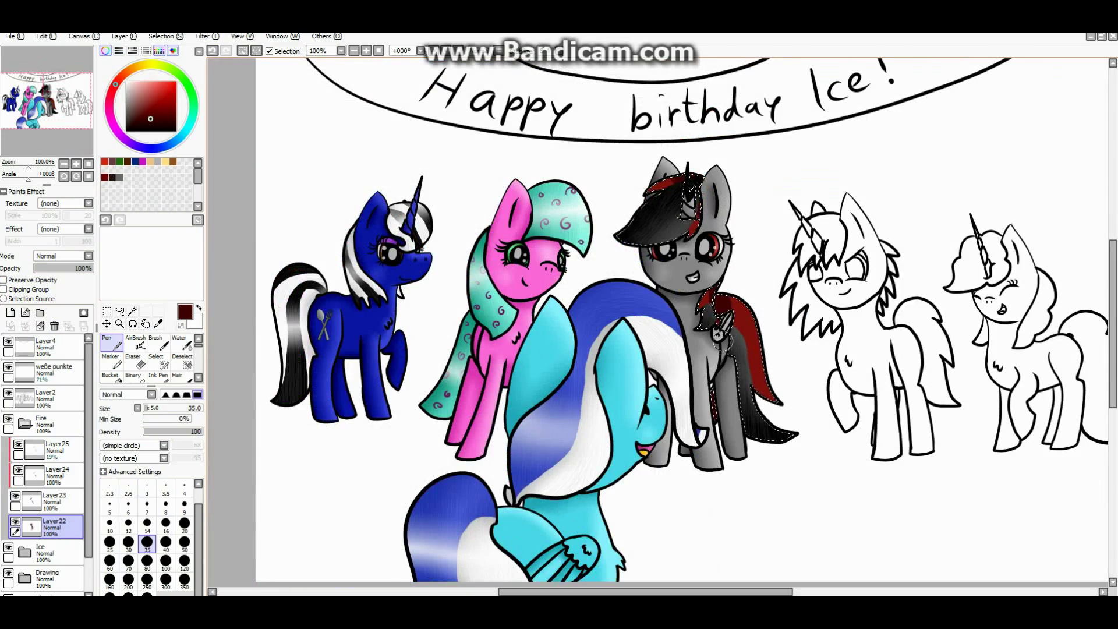
left_click(183, 360)
- Draw dark red strands over the red hair on a new layer above Layer22 with the Pencil at size 35, at 46% layer opacity
scroll(690, 235, "down", 1)
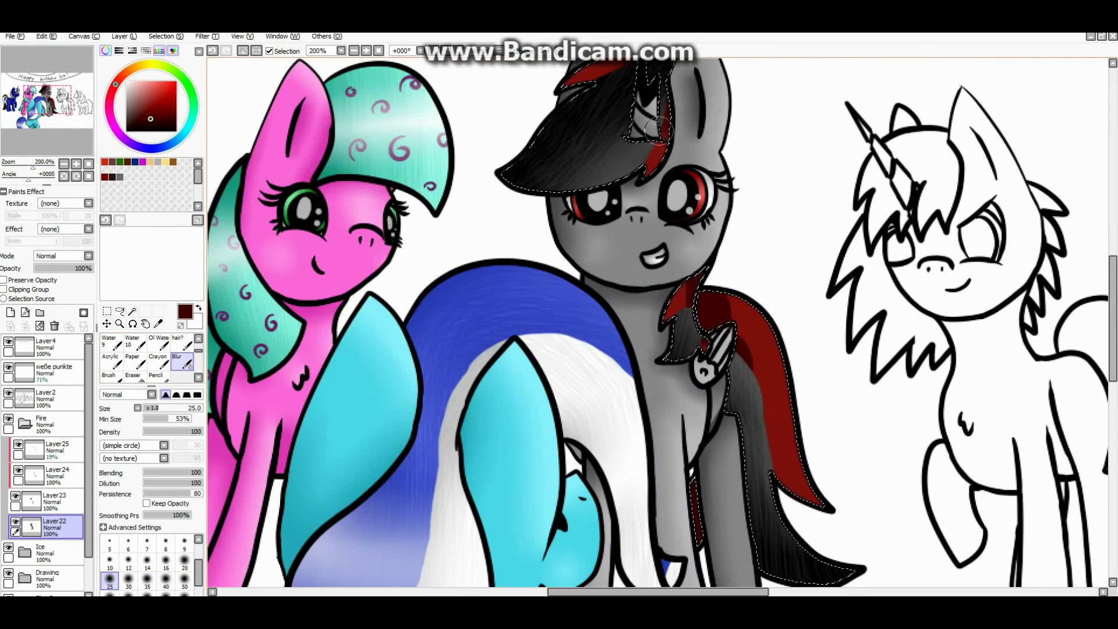
left_click(11, 312)
left_click(156, 376)
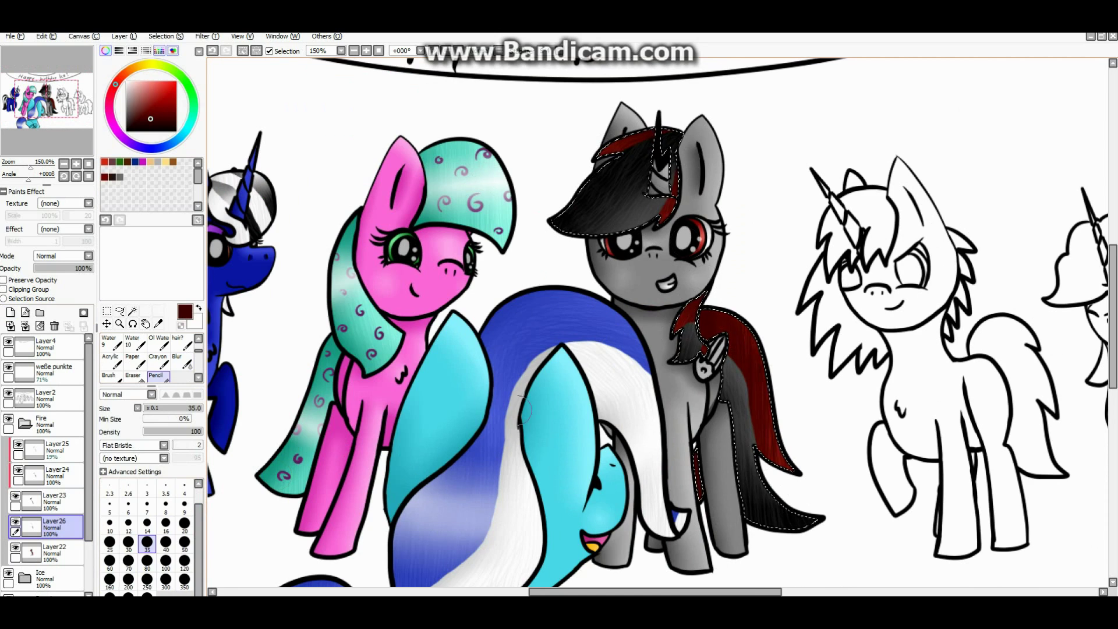
- Paint white shine on the grey pony's mane and tail on a new top layer, blend it with Blur at size 40 and set 66% opacity
left_click(11, 312)
left_click(182, 361)
scroll(606, 365, "up", 1)
mouse_move(629, 408)
left_mouse_down()
mouse_move(617, 326)
mouse_move(606, 365)
left_mouse_up()
scroll(606, 365, "down", 3)
scroll(537, 324, "up", 2)
left_click_drag(87, 268, 73, 268)
scroll(502, 246, "down", 3)
scroll(502, 246, "up", 2)
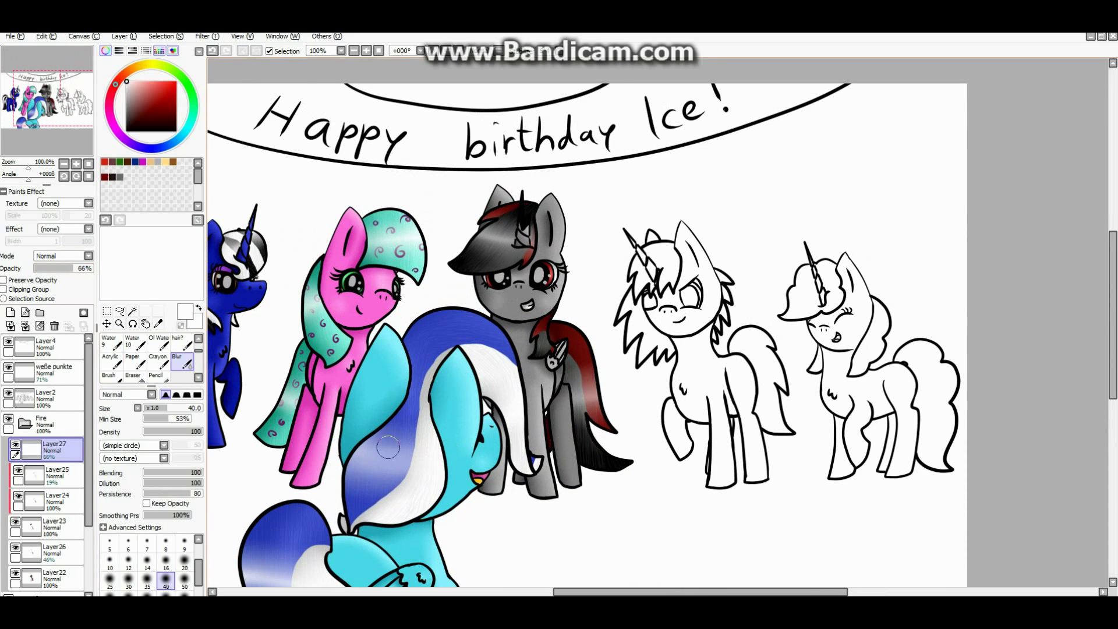
- Create a layer set named Lightning above the Fire set and add a new layer inside it
left_click(39, 312)
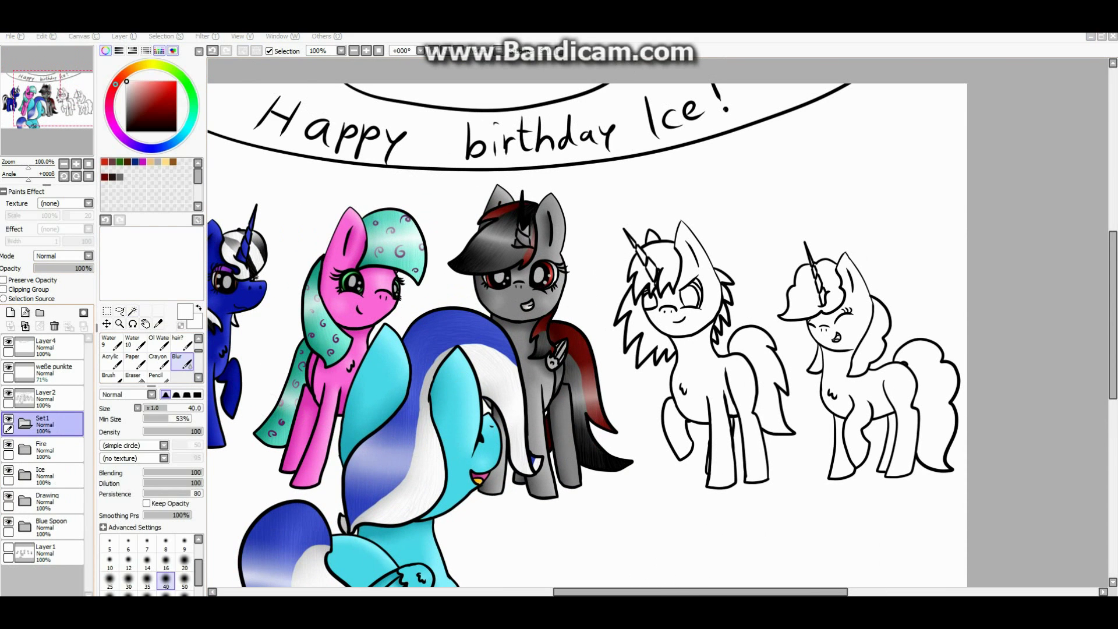
double_click(42, 421)
type("Lightning")
key("Return")
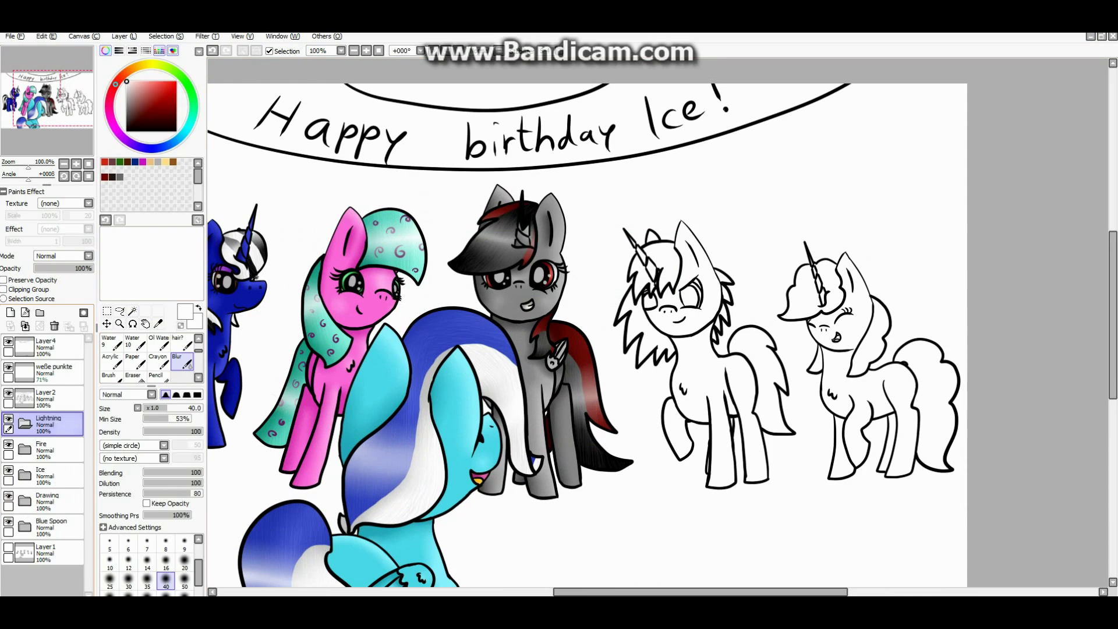
left_click(10, 312)
- Select the face, ear and horn areas of the uncolored pony beside the grey one from Layer2 with the Magic Wand
left_click(133, 310)
left_click(47, 396)
left_click(638, 273)
scroll(669, 262, "up", 3)
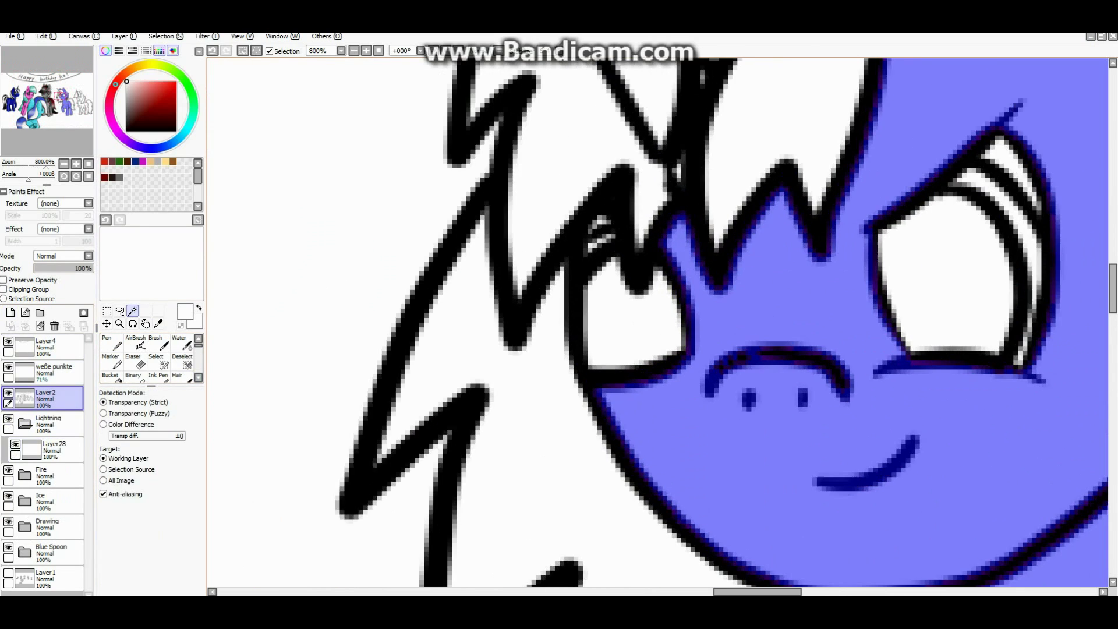
scroll(658, 320, "up", 2)
left_click(612, 181)
scroll(658, 320, "up", 2)
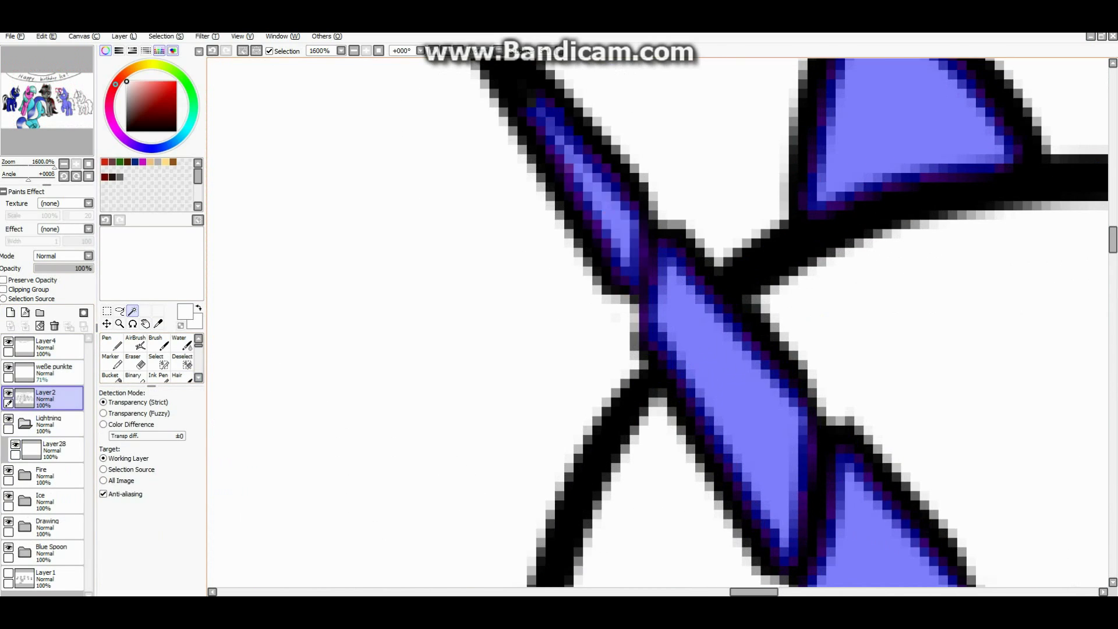
- Add the remaining horn, body and leg areas of the same pony to the selection
scroll(658, 321, "down", 4)
scroll(658, 321, "up", 2)
scroll(658, 320, "down", 1)
scroll(658, 320, "up", 3)
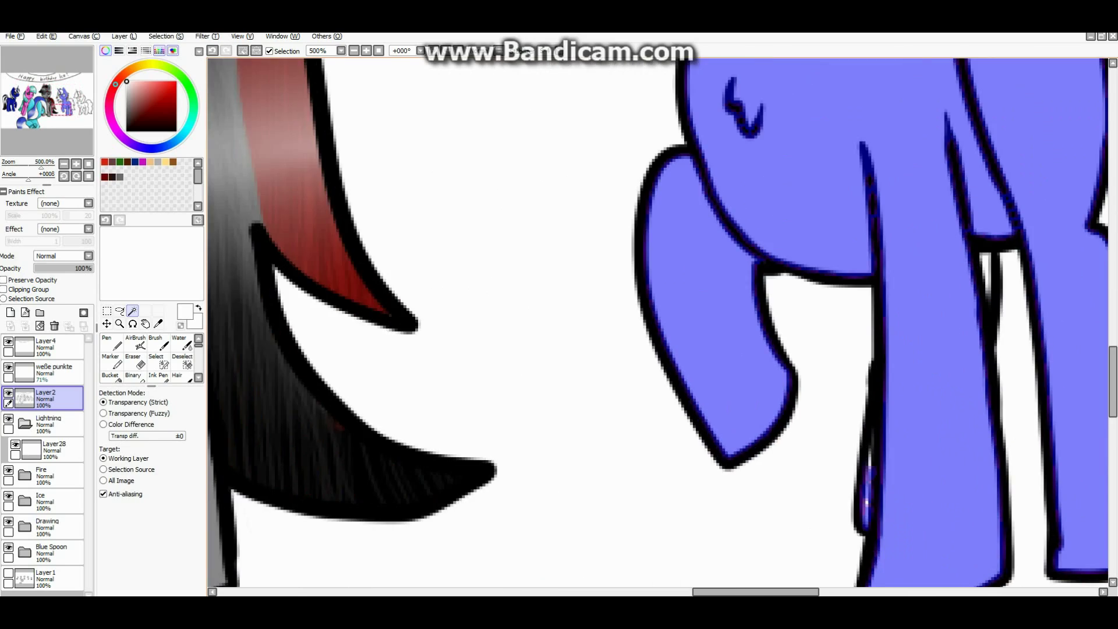
scroll(658, 320, "down", 2)
scroll(658, 321, "up", 3)
scroll(657, 320, "down", 5)
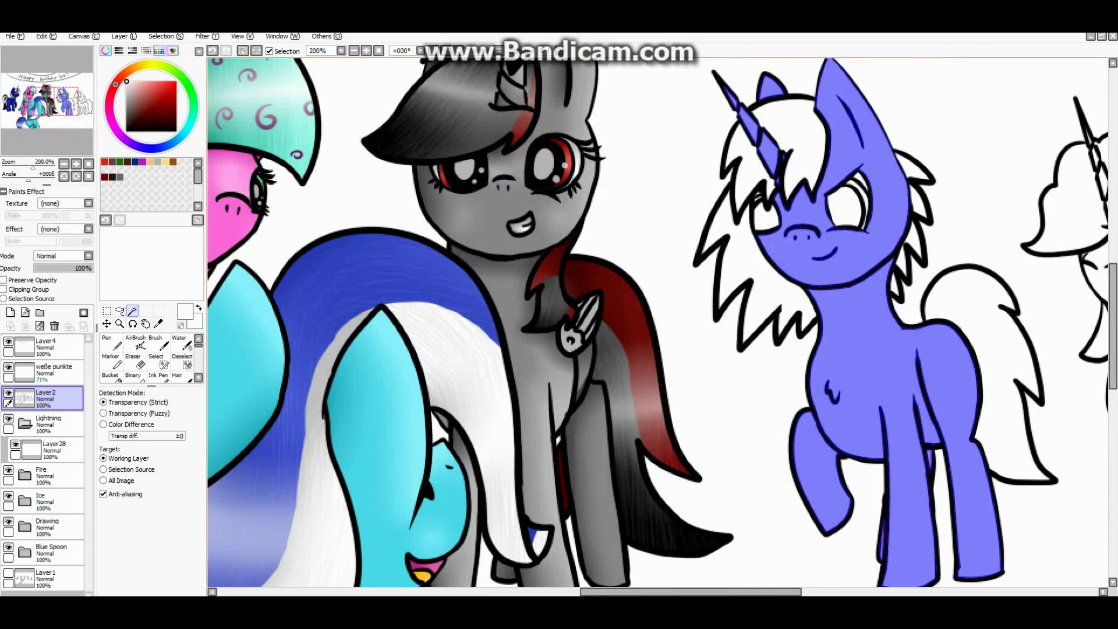
- Fill the selected coat with orange on Layer28 using the Pen at size 80
key("ctrl+z")
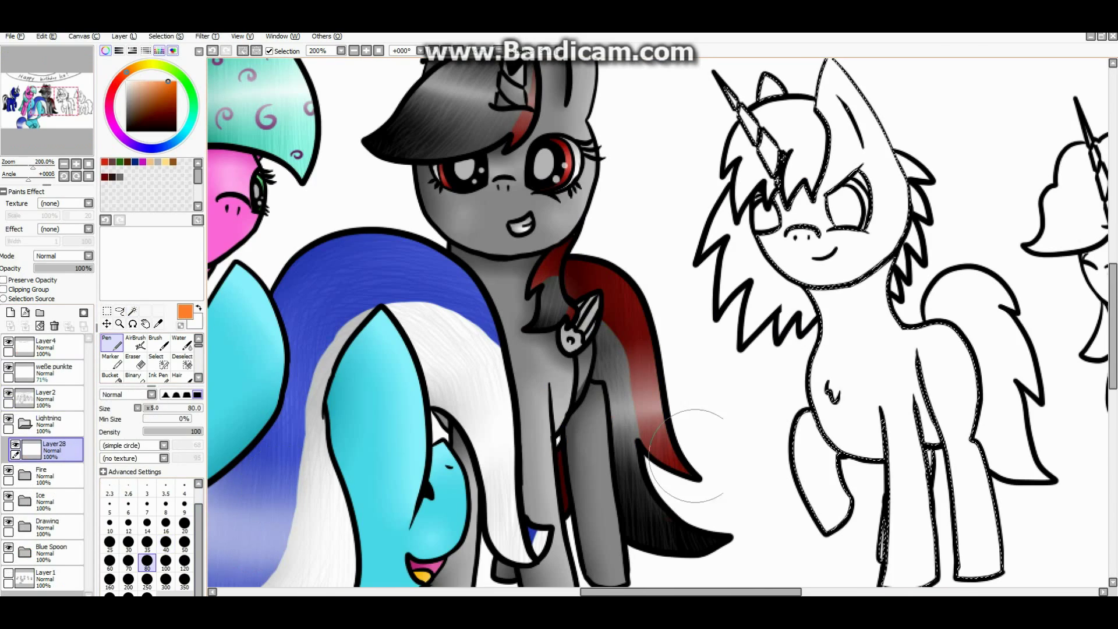
mouse_move(909, 466)
left_mouse_down()
mouse_move(897, 326)
mouse_move(850, 145)
left_mouse_up()
- Paint peach highlights on the orange pony's ears, face, neck, back and legs on Layer28 with the Pen at size 14
left_click(147, 522)
scroll(802, 200, "up", 1)
scroll(803, 199, "up", 4)
left_click(786, 234, "alt")
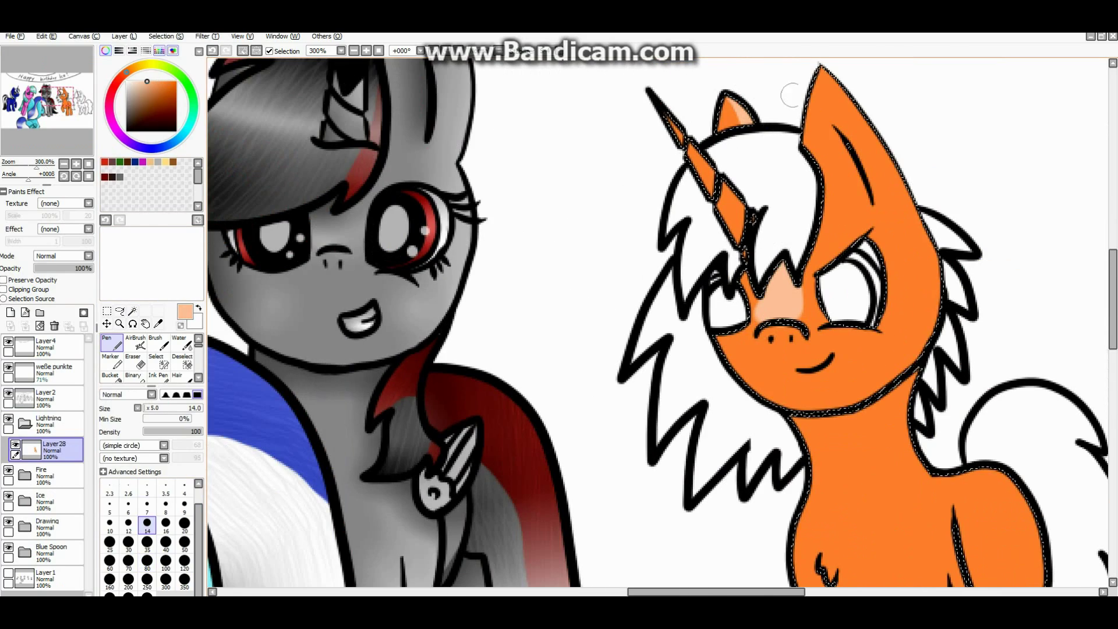
mouse_move(815, 76)
left_mouse_down()
mouse_move(836, 86)
mouse_move(920, 244)
mouse_move(935, 365)
mouse_move(906, 385)
mouse_move(1022, 462)
mouse_move(1013, 484)
left_mouse_up()
scroll(953, 477, "down", 3)
scroll(953, 478, "up", 2)
scroll(953, 477, "down", 1)
scroll(720, 303, "up", 3)
scroll(720, 304, "up", 3)
scroll(620, 230, "down", 2)
scroll(620, 230, "up", 2)
- Blend the peach highlights on the face, body and legs into the orange coat with the Blur brush at size 20
key("b")
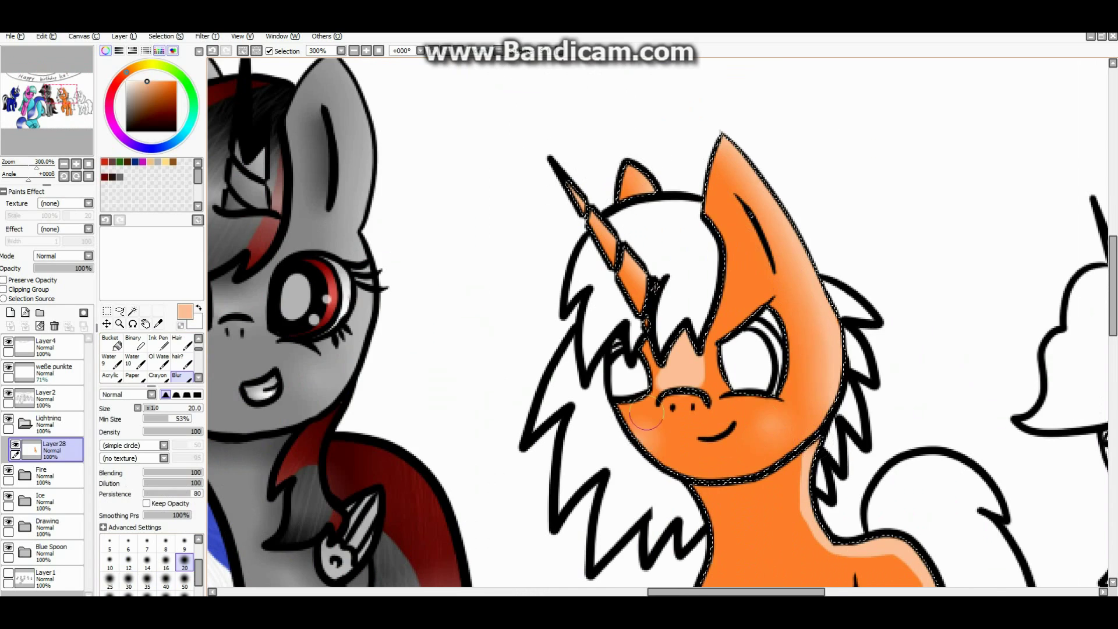
scroll(697, 304, "down", 5)
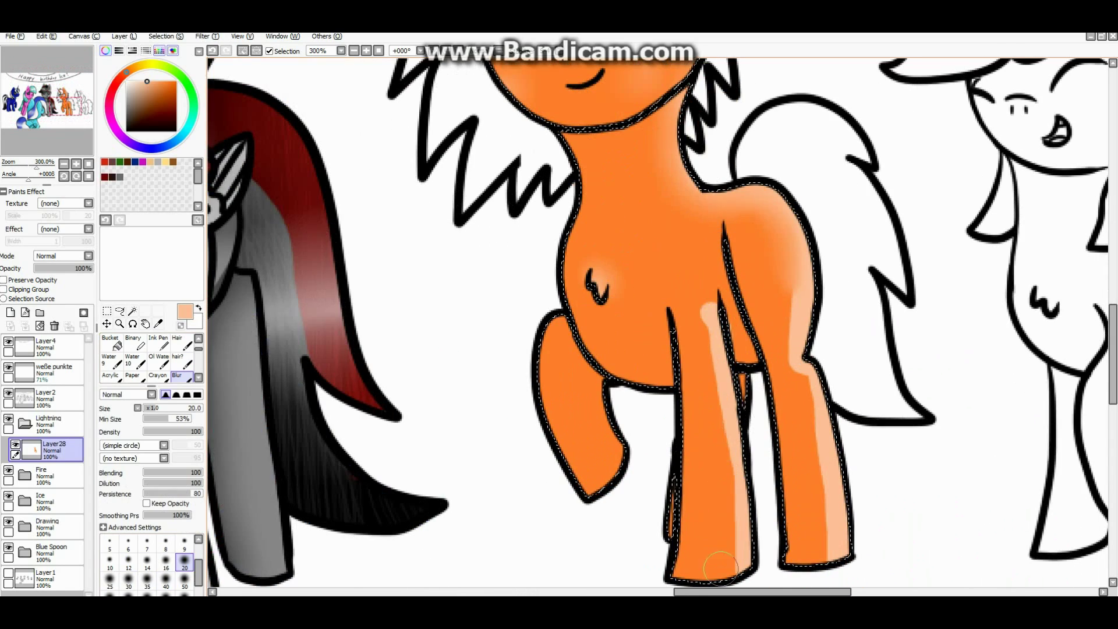
mouse_move(720, 567)
left_mouse_down()
mouse_move(725, 337)
mouse_move(810, 416)
left_mouse_up()
- Paint dark orange shadows on the raised leg, front and hind legs and belly with the Pen at size 14
left_click(172, 89)
key("n")
scroll(568, 402, "up", 1)
left_click_drag(647, 501, 547, 239)
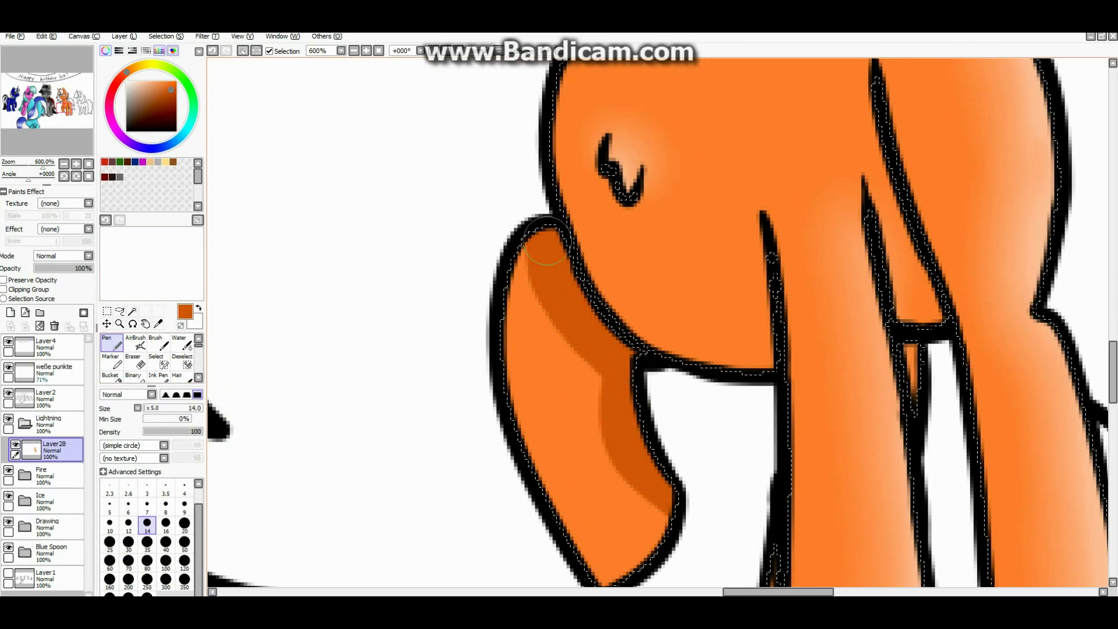
scroll(698, 350, "down", 3)
scroll(699, 350, "up", 2)
left_click_drag(731, 198, 751, 541)
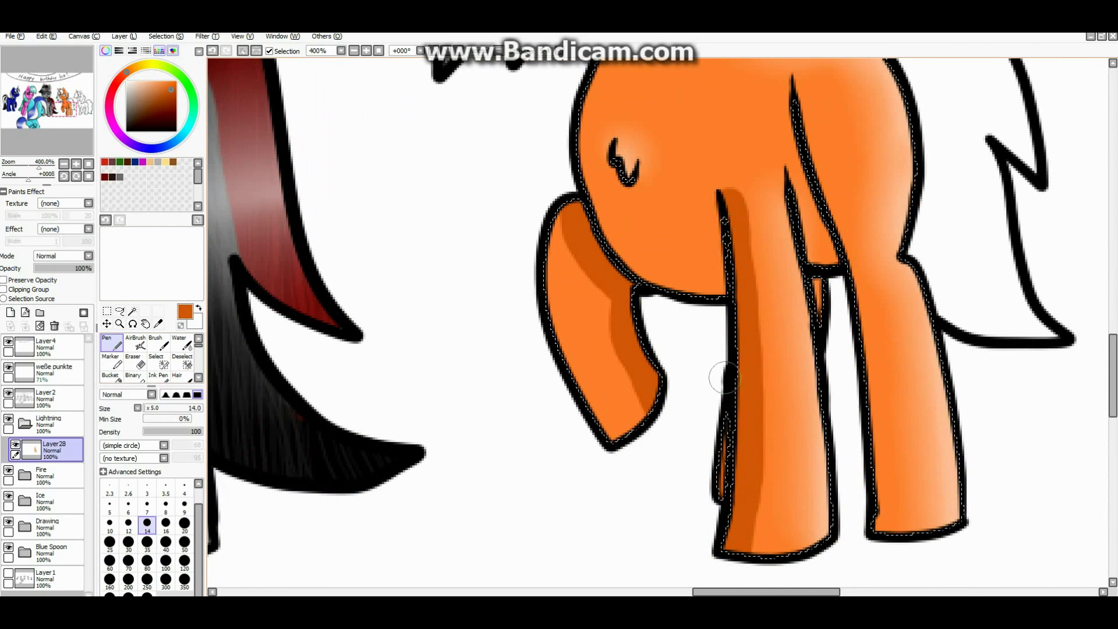
left_click_drag(809, 195, 768, 87)
left_click_drag(876, 274, 885, 521)
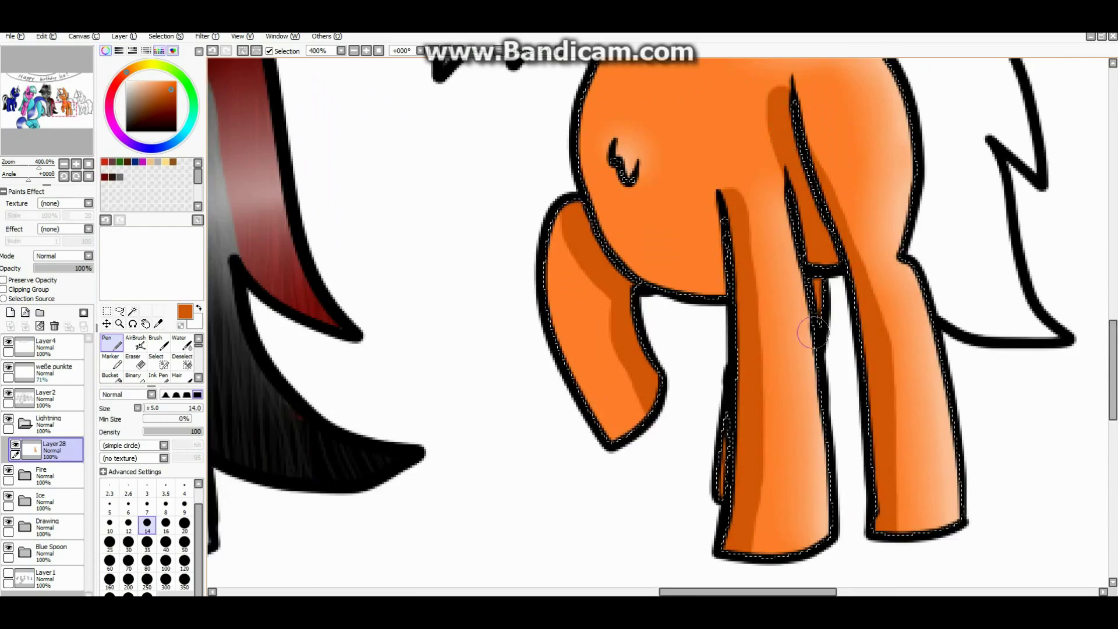
left_click_drag(812, 332, 715, 437)
left_click_drag(726, 233, 816, 181)
- Add dark orange shadows to the orange pony's cheek, neck, horn and small ear with the Pen at size 10
scroll(757, 262, "down", 3)
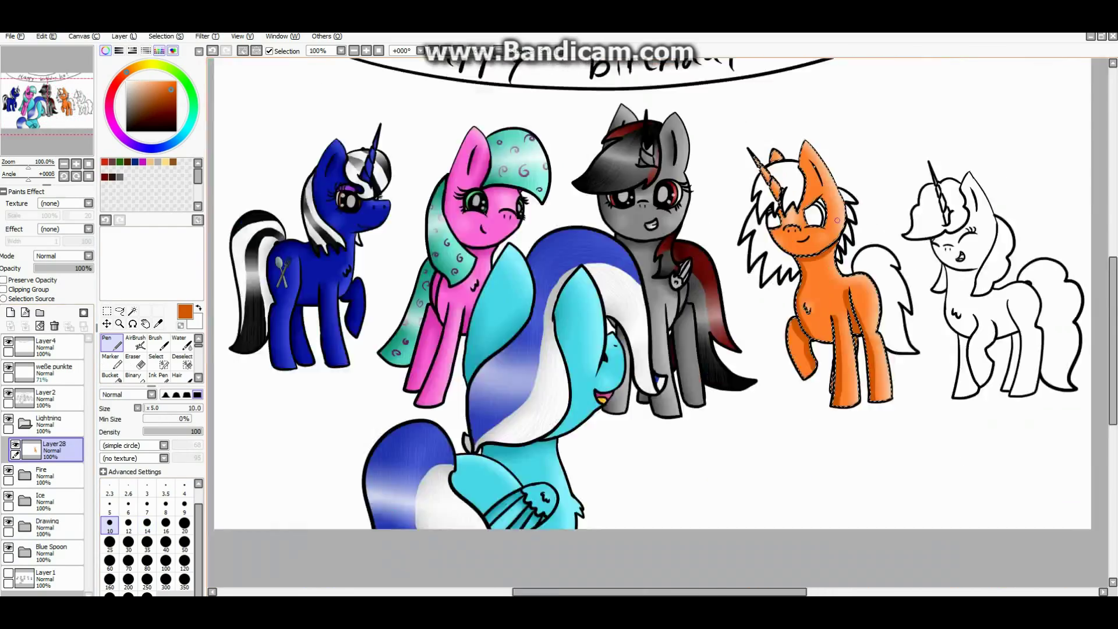
scroll(757, 262, "up", 4)
scroll(834, 361, "down", 3)
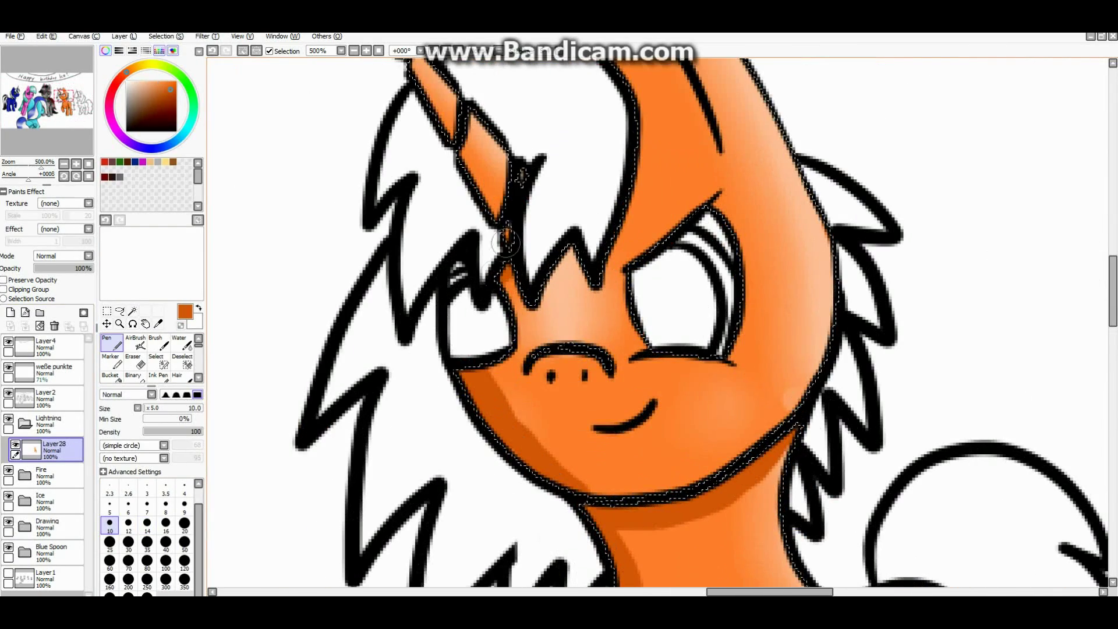
scroll(834, 361, "down", 1)
scroll(608, 293, "up", 3)
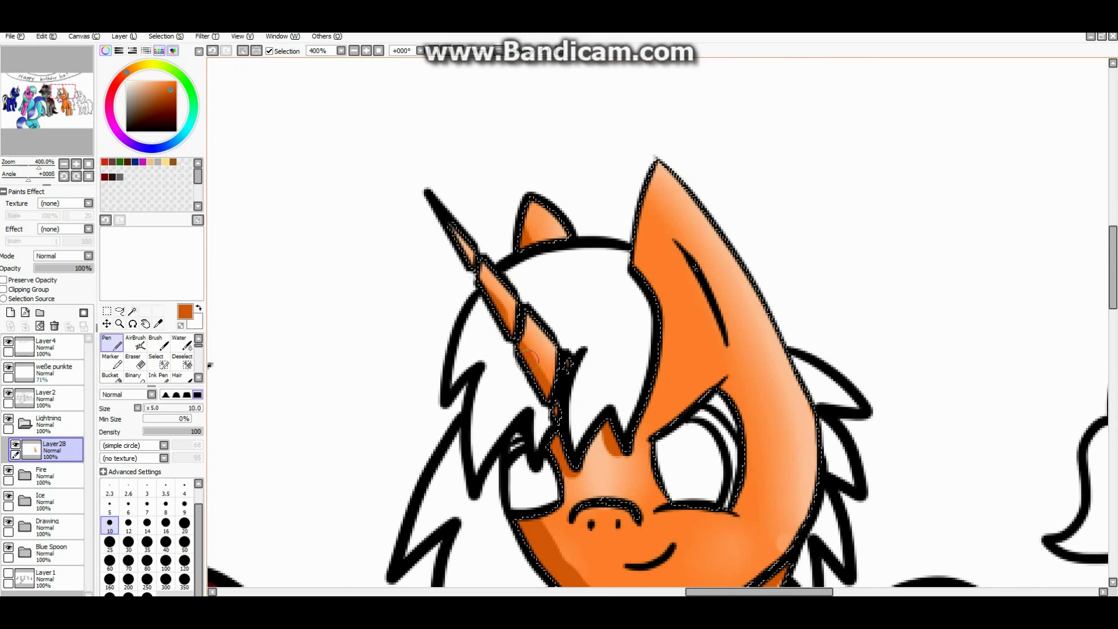
- Blend the dark orange shadows on the body, face, horn and ears with the Blur brush at sizes 20, 12 and 16
scroll(511, 359, "down", 3)
key("b")
scroll(698, 524, "up", 3)
scroll(537, 301, "down", 1)
scroll(537, 301, "up", 1)
scroll(462, 187, "down", 1)
scroll(629, 239, "down", 2)
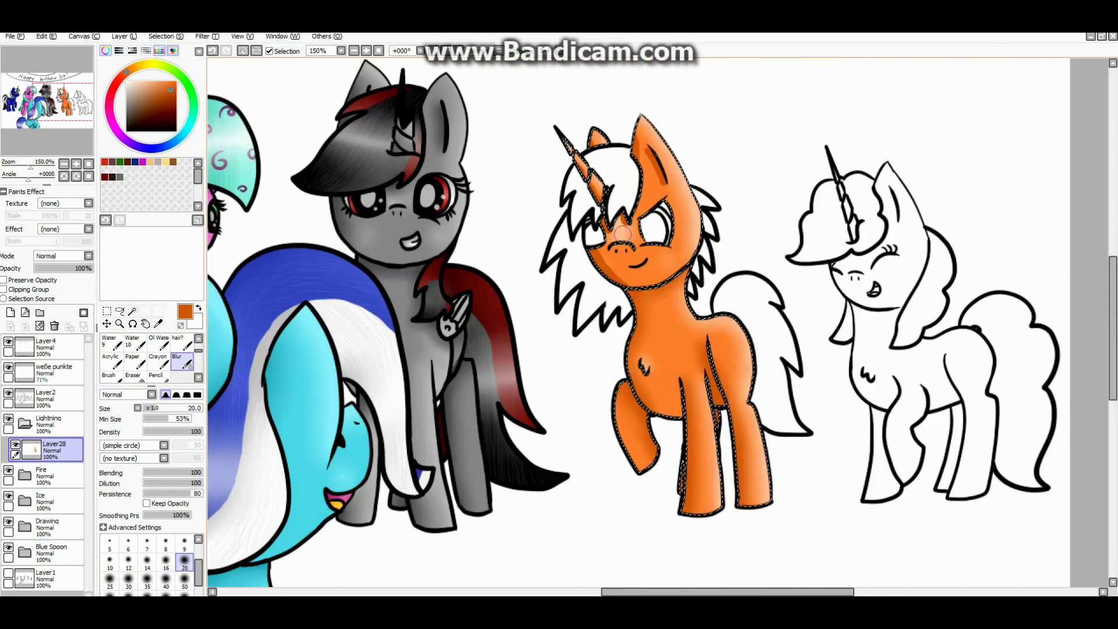
scroll(632, 241, "up", 2)
scroll(632, 241, "down", 1)
left_click(128, 559)
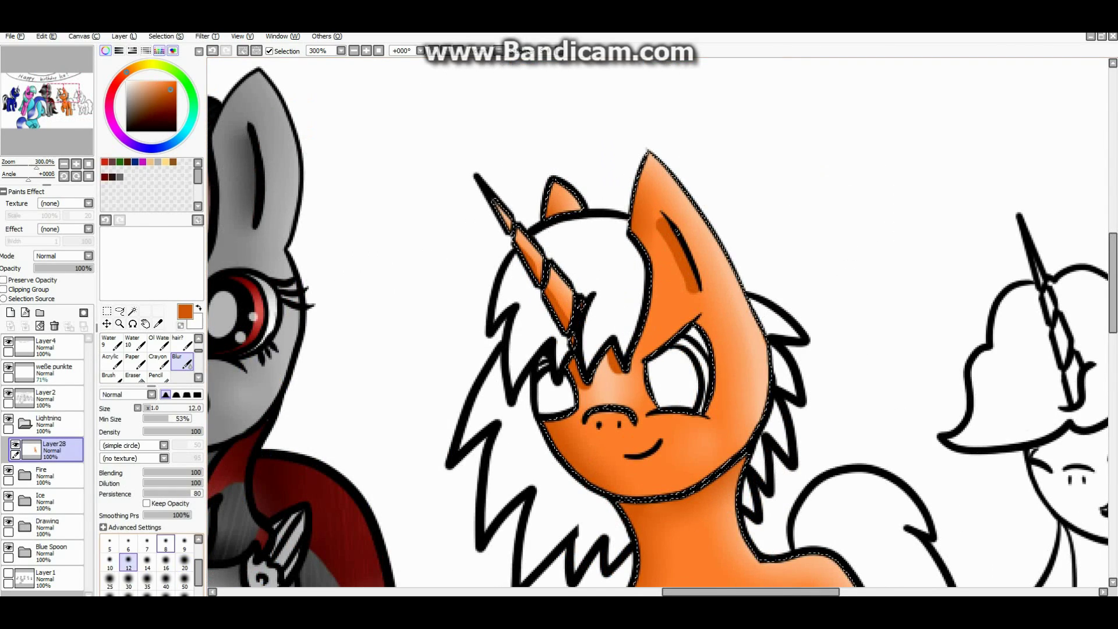
left_click(165, 559)
scroll(673, 228, "down", 1)
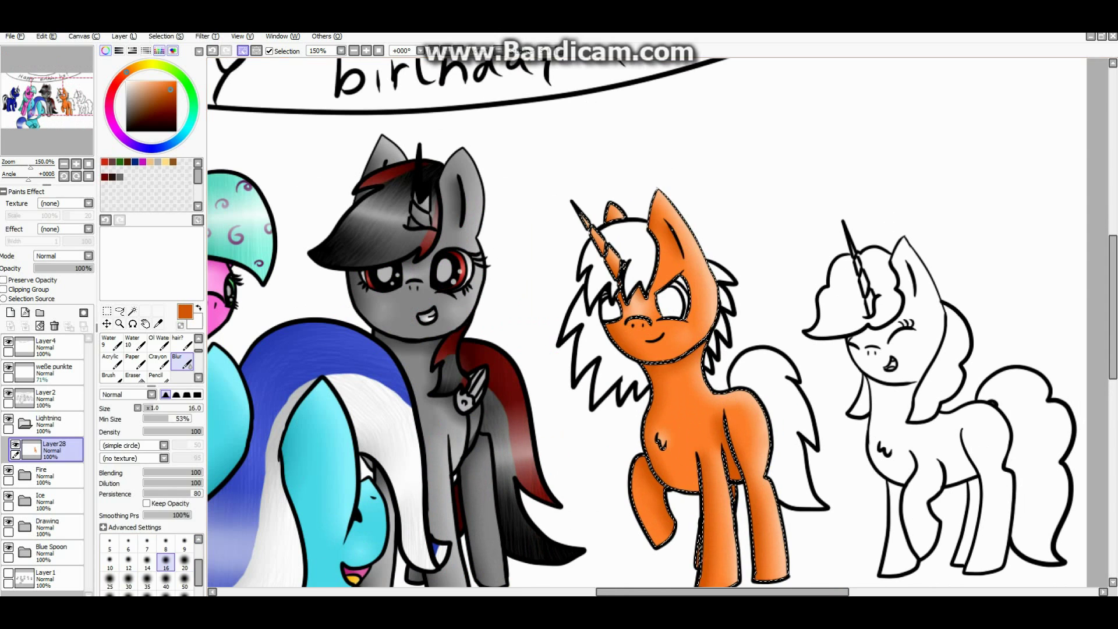
- Select the orange pony's mane and tail from Layer2 with the Magic Wand and fill in missed tips with the Select brush
left_click(133, 310)
left_click(47, 396)
scroll(707, 265, "up", 3)
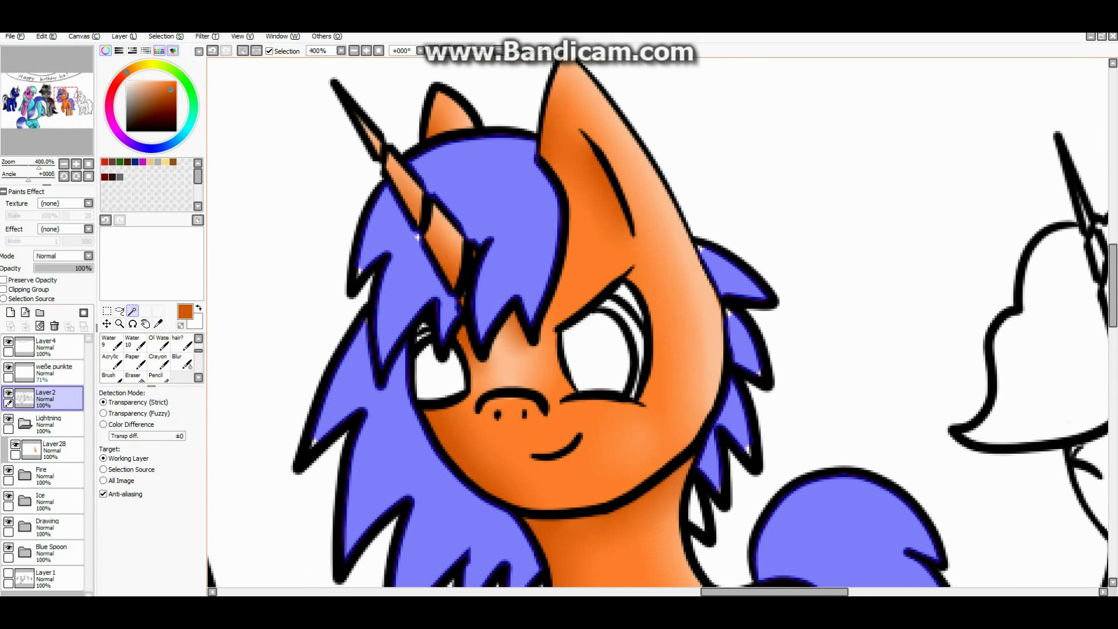
key("s")
scroll(416, 410, "down", 1)
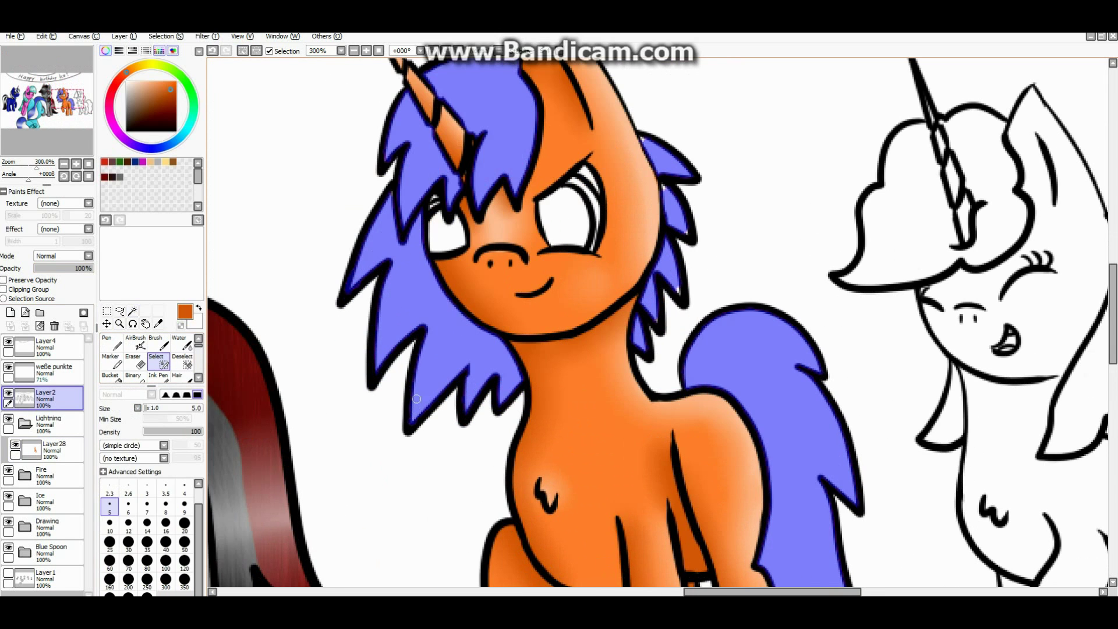
scroll(662, 186, "down", 3)
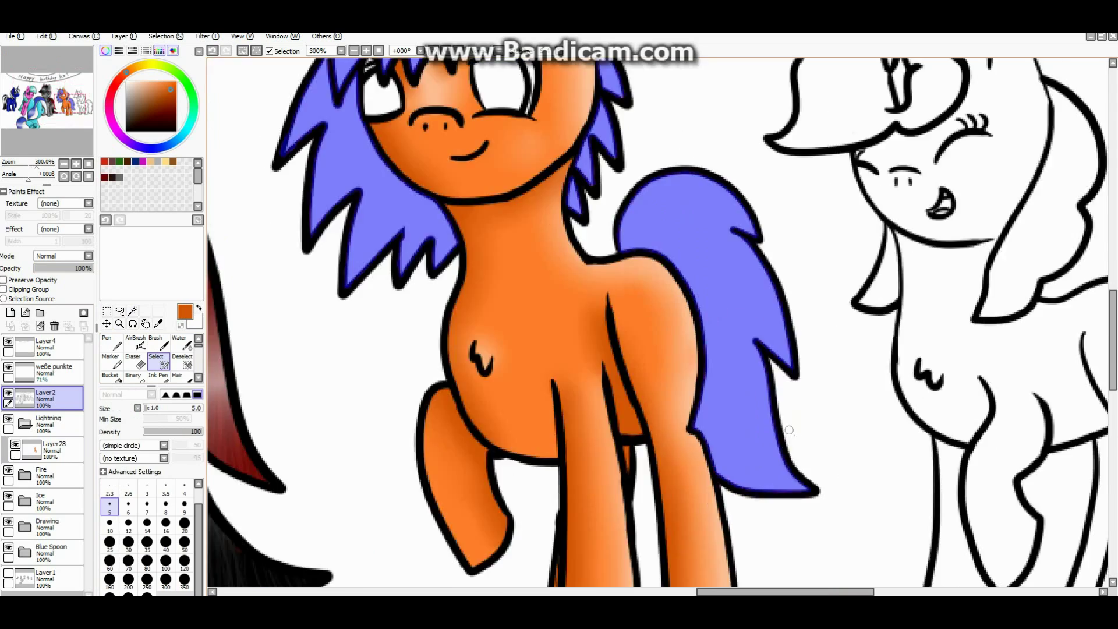
key("ctrl+z")
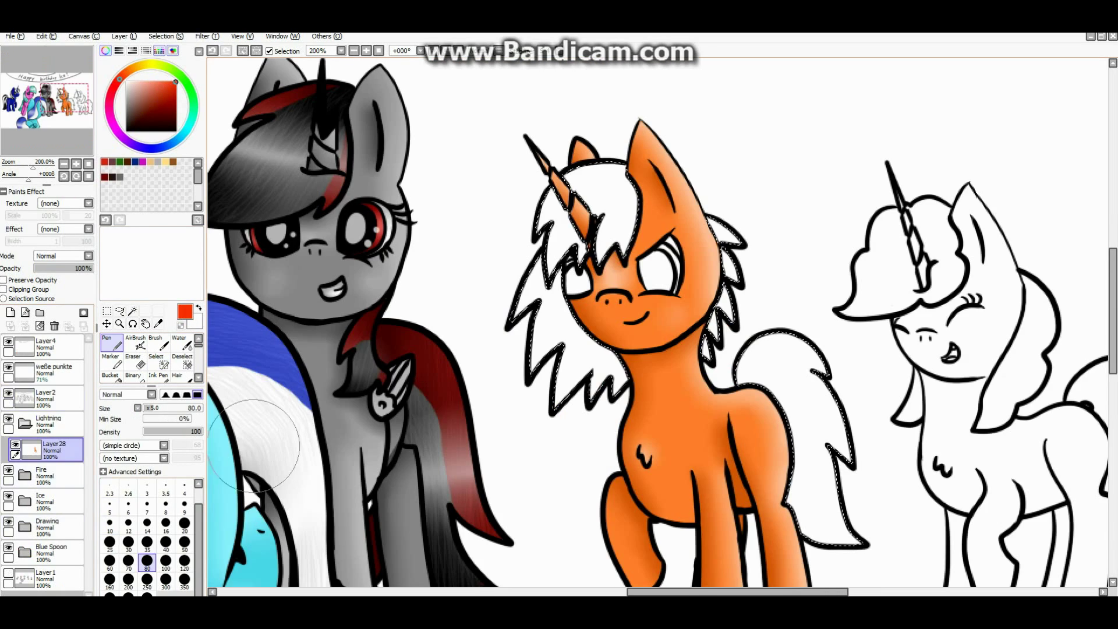
- Fill the mane and tail with bright red on Layer28 at Pen size 80, then shade them with blurred dark red
left_click_drag(769, 361, 827, 501)
scroll(815, 437, "down", 1)
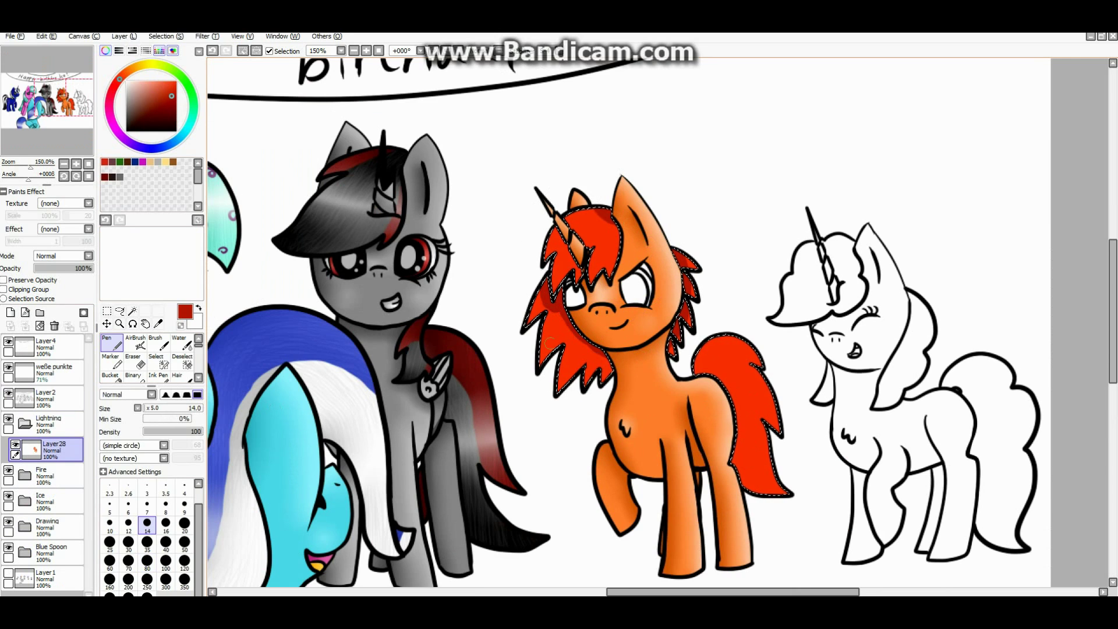
key("b")
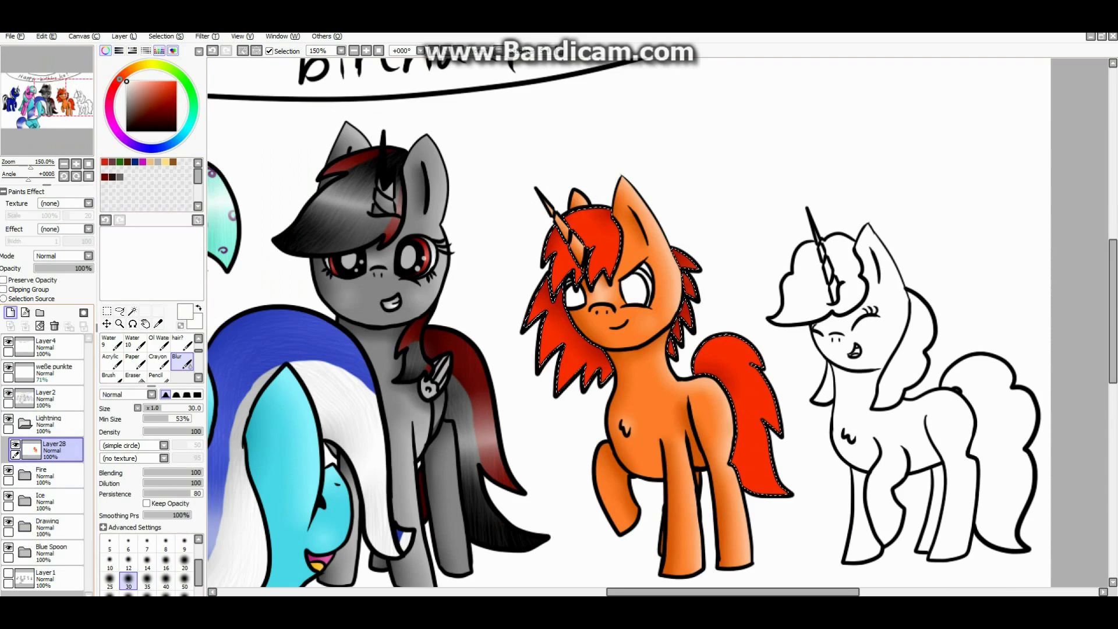
- Add a new layer above Layer28 and paint white stripes on the forelock, trimming their edges with the Eraser
left_click(10, 312)
key("n")
scroll(507, 236, "up", 3)
mouse_move(780, 163)
left_mouse_down()
mouse_move(648, 277)
mouse_move(731, 276)
left_mouse_up()
left_click_drag(786, 198, 756, 280)
key("e")
left_click_drag(748, 157, 722, 201)
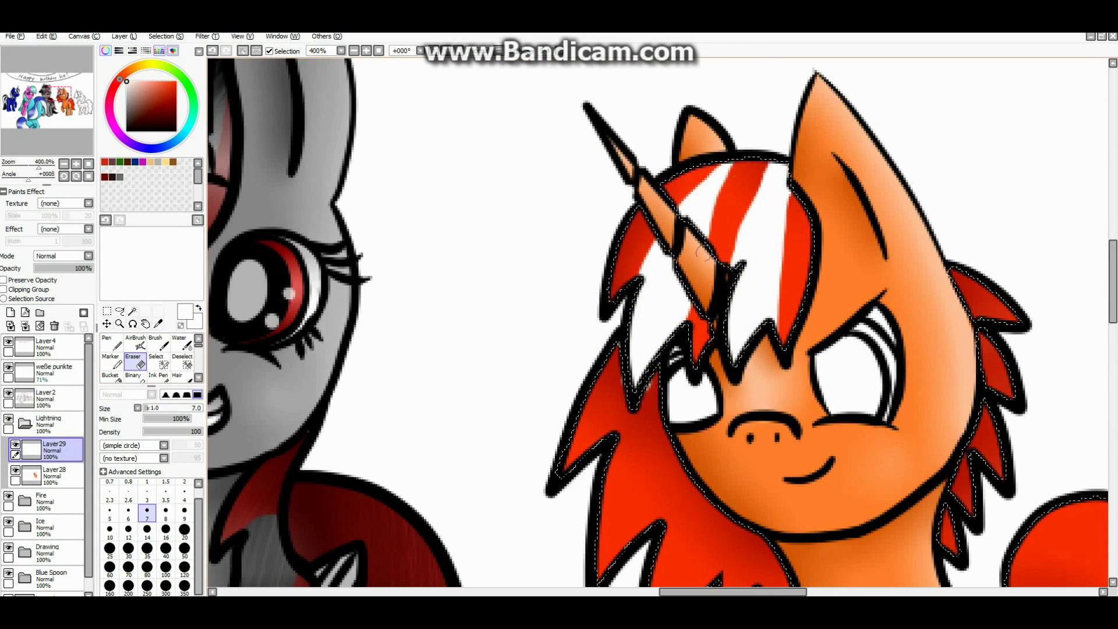
- Paint white stripes on the hanging mane at Pen size 14 and on the tail at size 30
key("n")
scroll(701, 253, "down", 2)
mouse_move(687, 419)
left_mouse_down()
mouse_move(618, 559)
mouse_move(647, 512)
left_mouse_up()
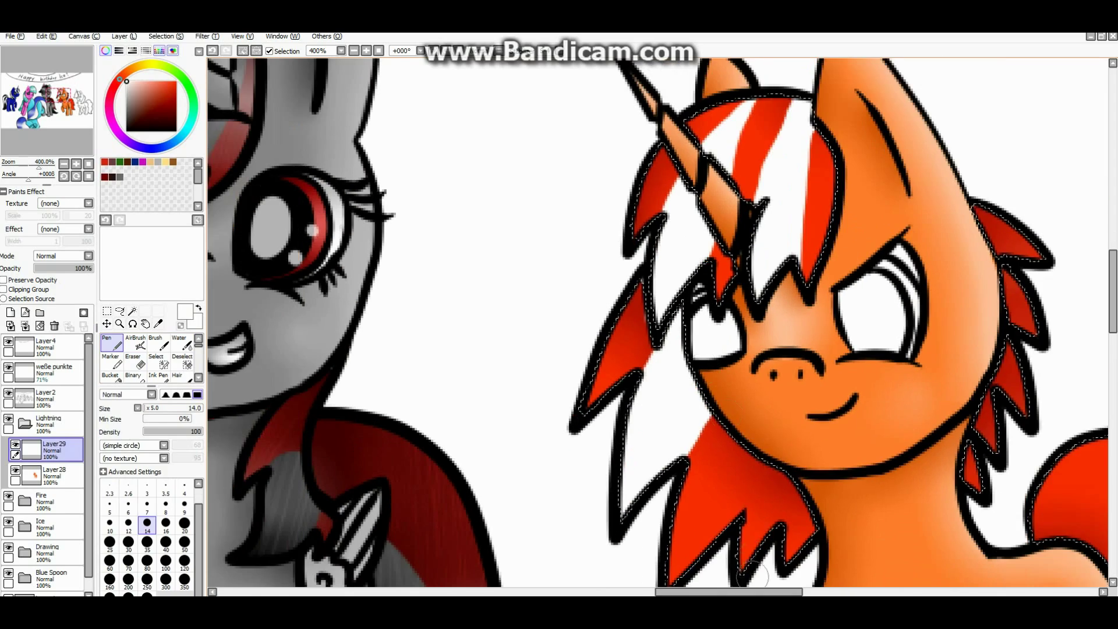
scroll(332, 186, "down", 2)
left_click(128, 542)
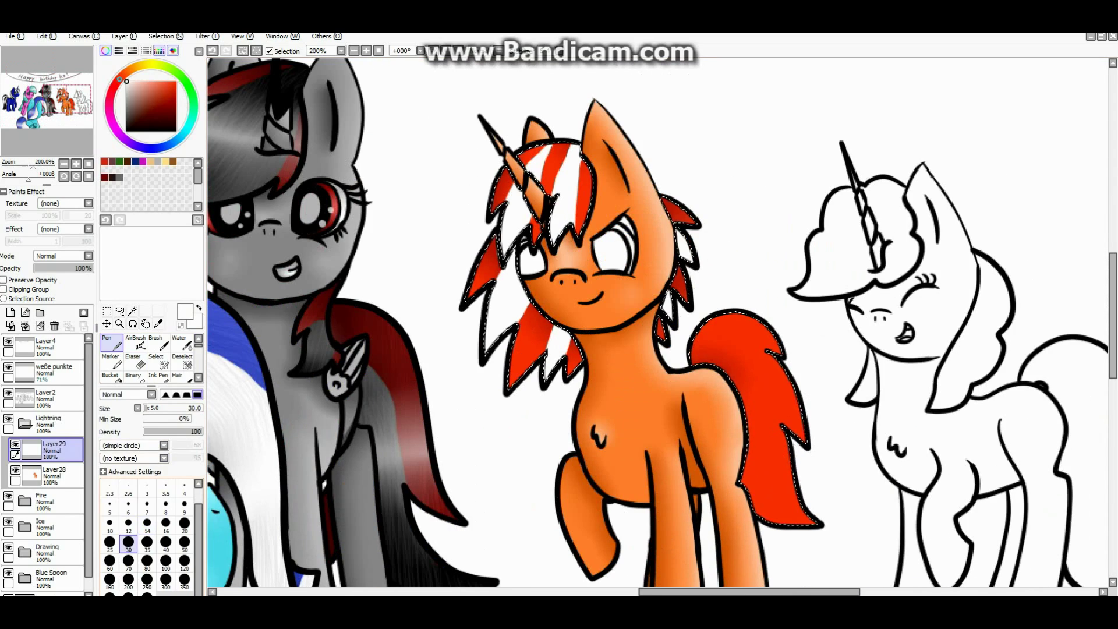
- Shade the white stripes with light grey on a new clipping layer at Pen size 14, then blur the shading at size 16
left_click(126, 89)
left_click(11, 312)
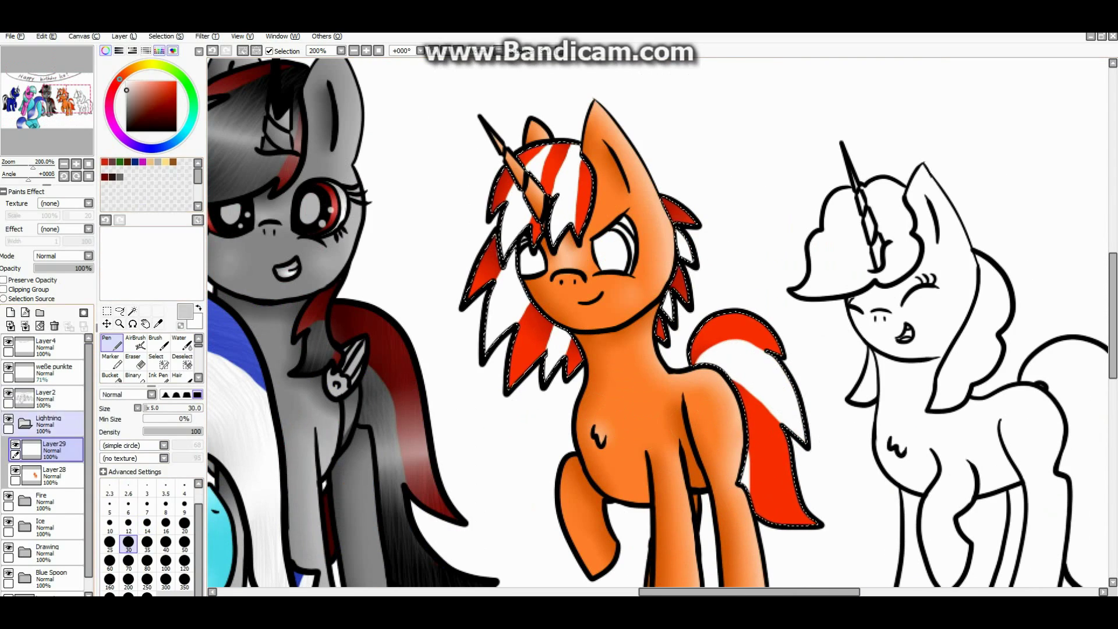
left_click(3, 288)
left_click(146, 522)
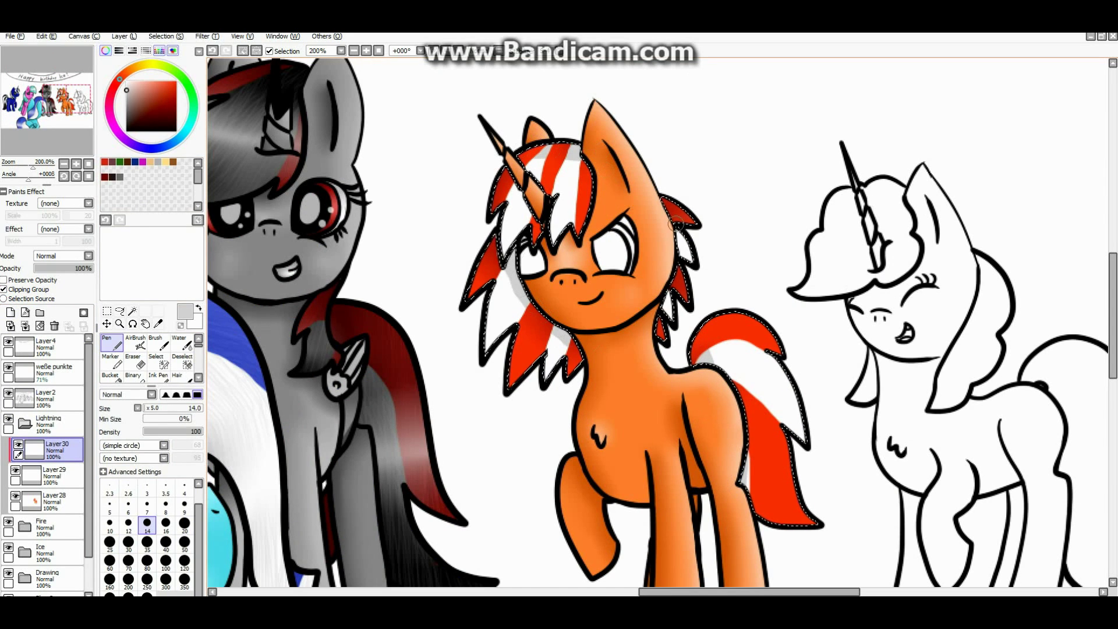
scroll(152, 358, "down", 3)
left_click(182, 361)
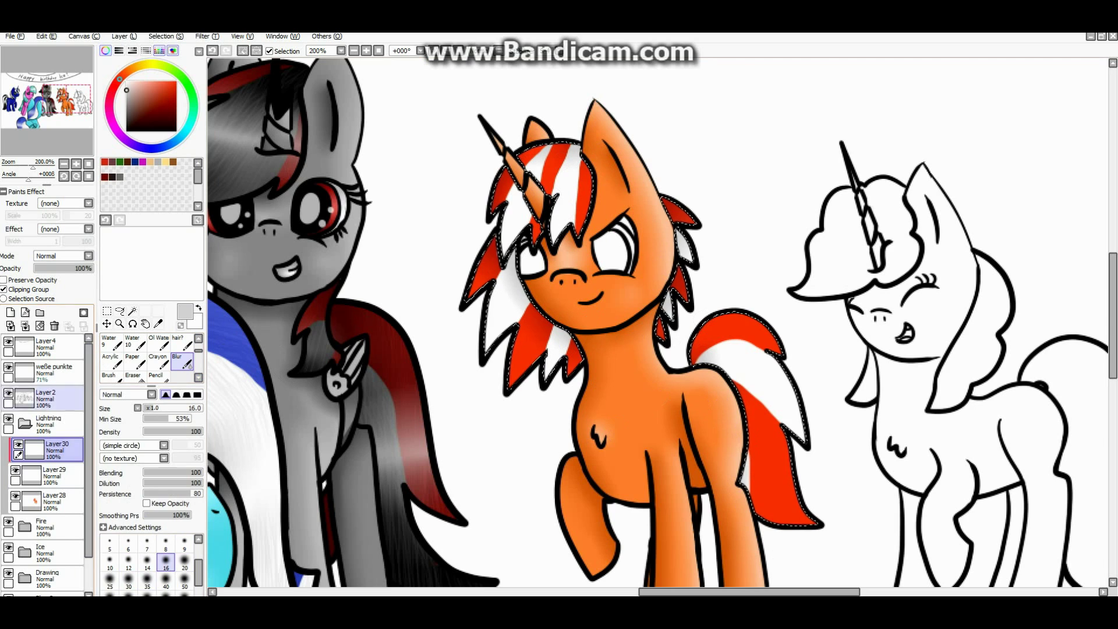
- Draw Pencil hair strands at size 35: grey on a new clipping layer at 12% opacity, dark red on a layer above Layer28 at 40%
left_click(11, 312)
left_click(125, 104)
left_click(158, 375)
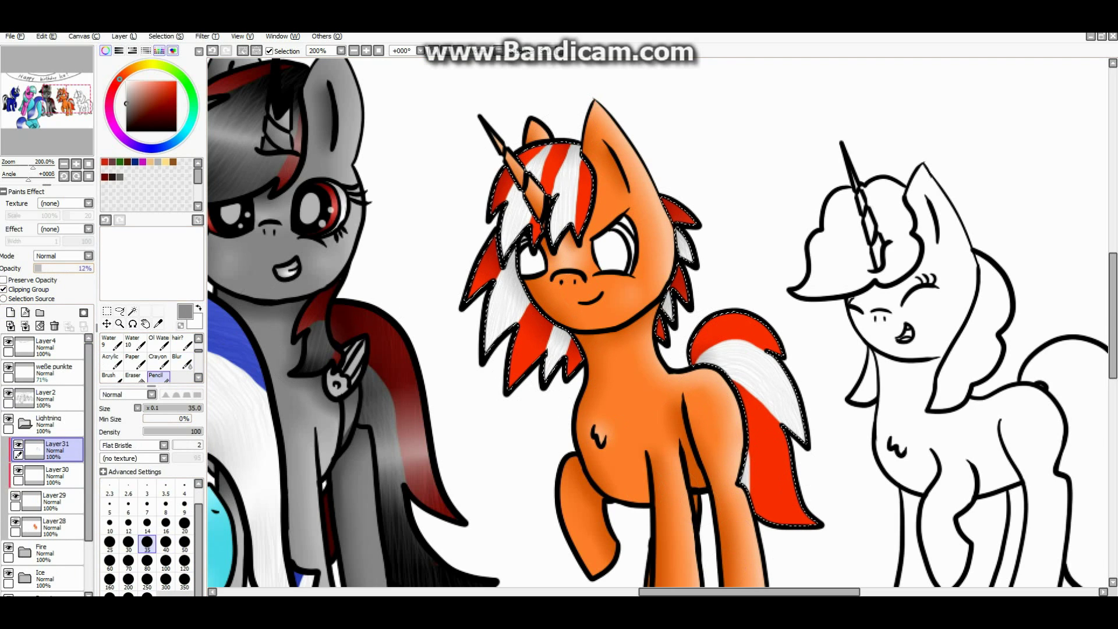
left_click(52, 527)
left_click(11, 312)
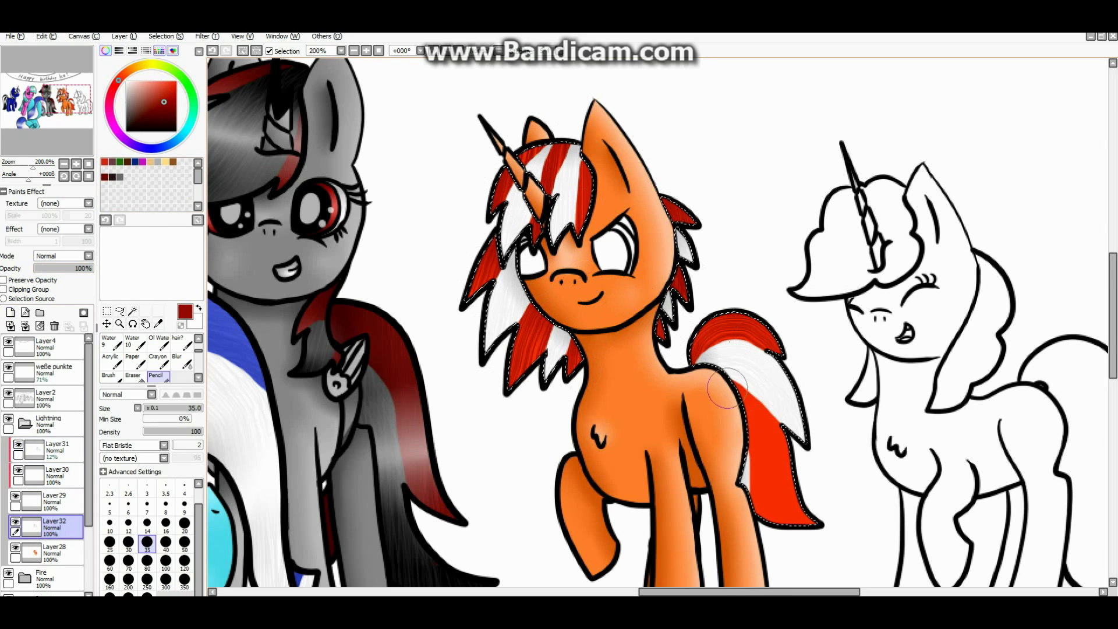
- Paint white shine bands across the mane and tail on a new top layer, blur them at size 35 and set 71% opacity
key("n")
key("ctrl+shift+n")
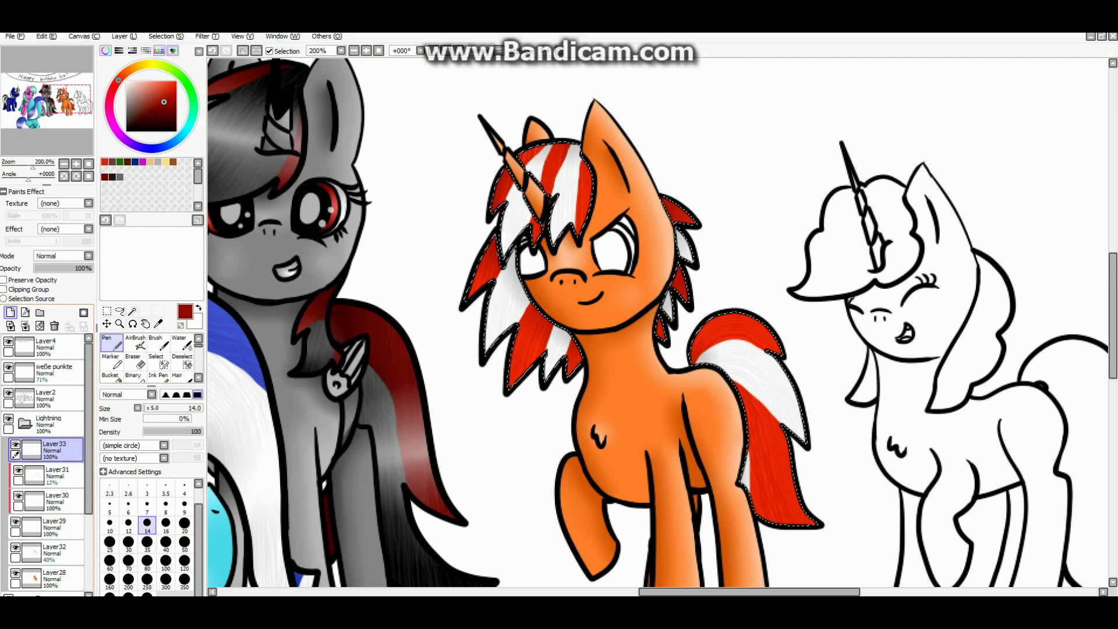
left_click_drag(720, 329, 657, 300)
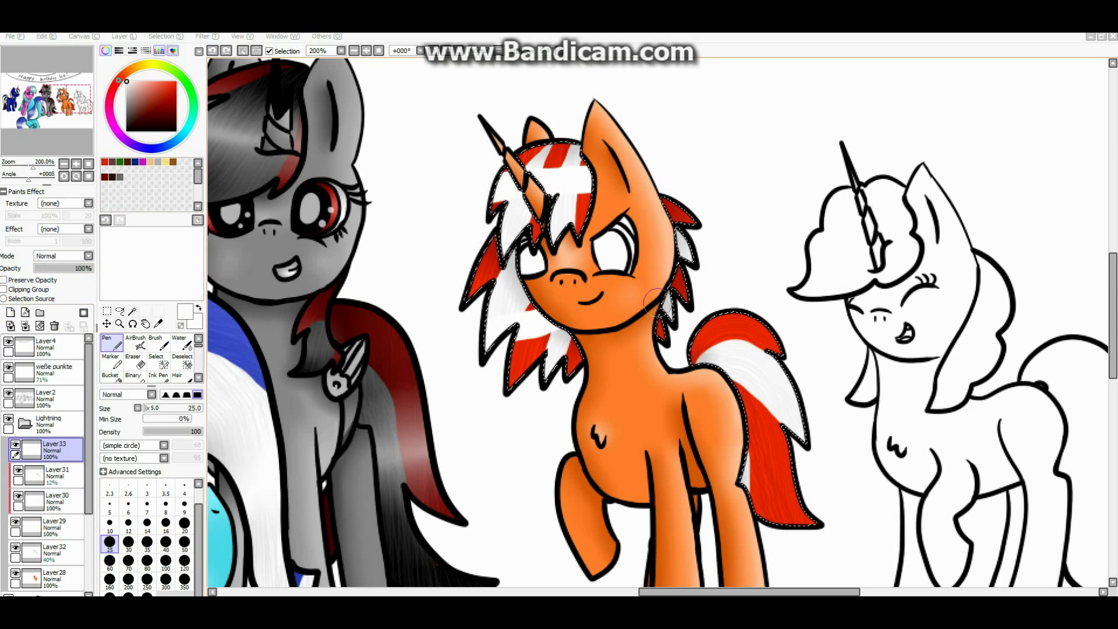
key("b")
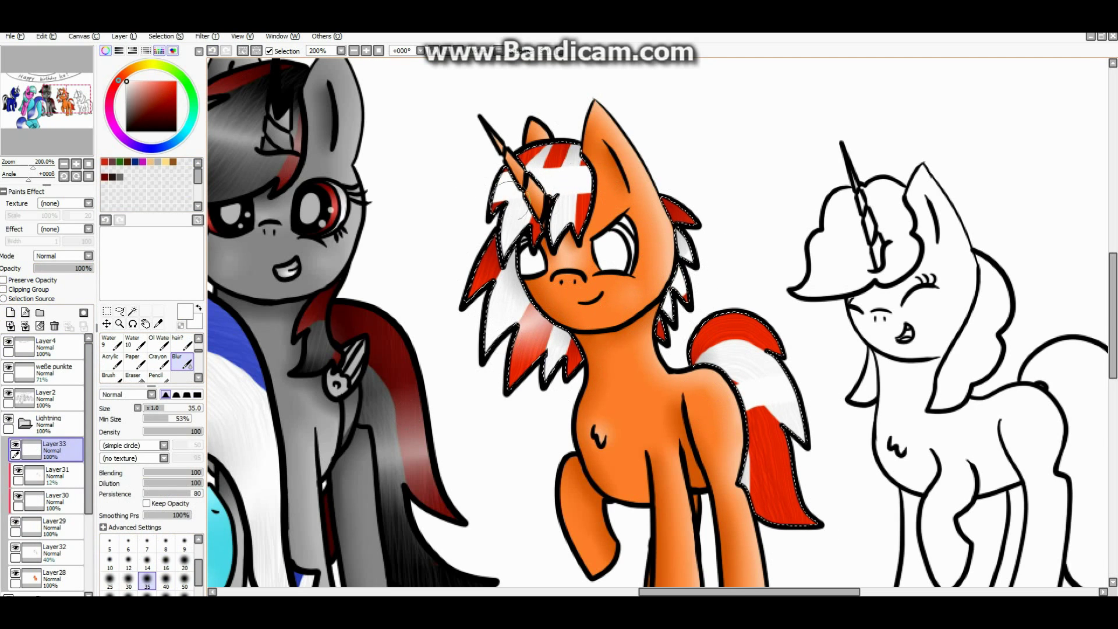
left_click_drag(92, 267, 76, 268)
- Select both inner eye areas of the orange pony from Layer2 and fill them with black on Layer28
scroll(582, 262, "down", 4)
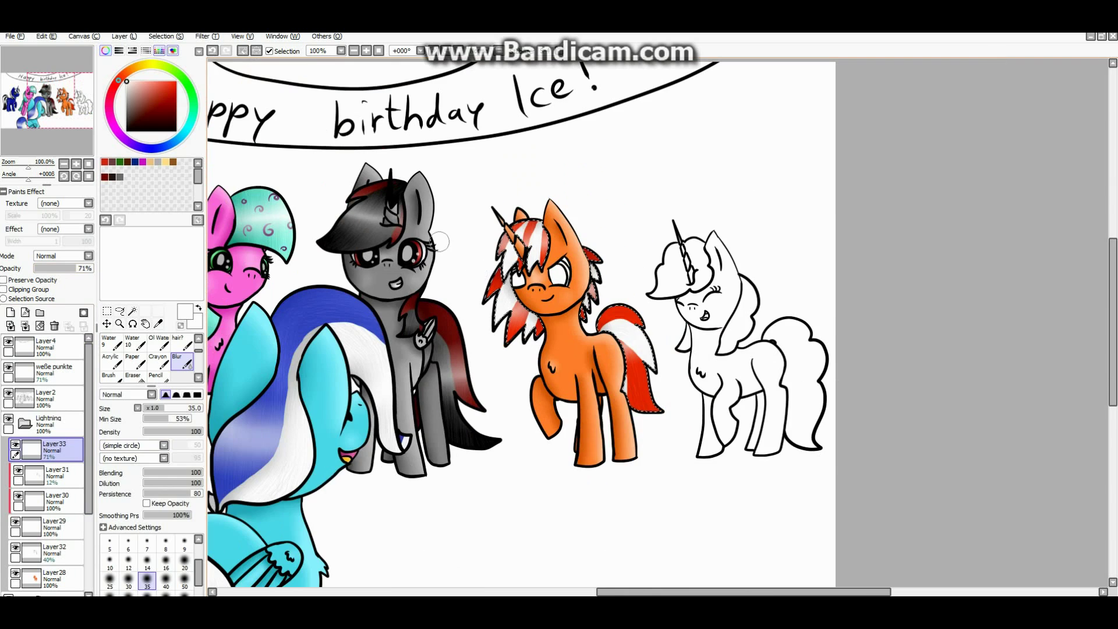
key("w")
left_click(58, 397)
scroll(582, 262, "up", 5)
left_click(588, 256)
key("n")
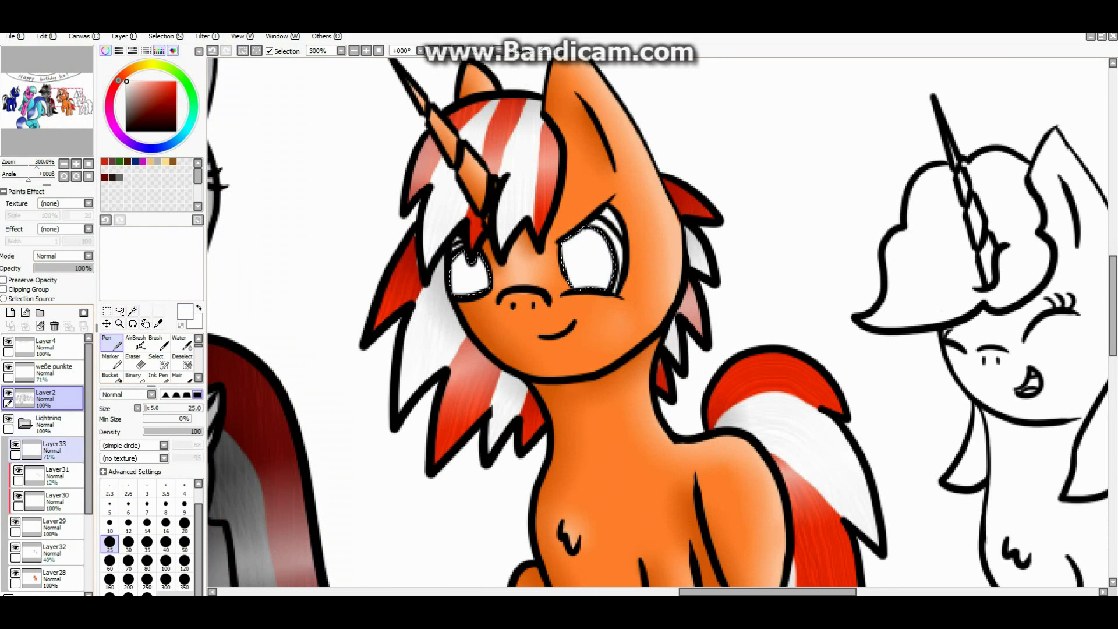
left_click(58, 576)
left_click_drag(466, 277, 602, 302)
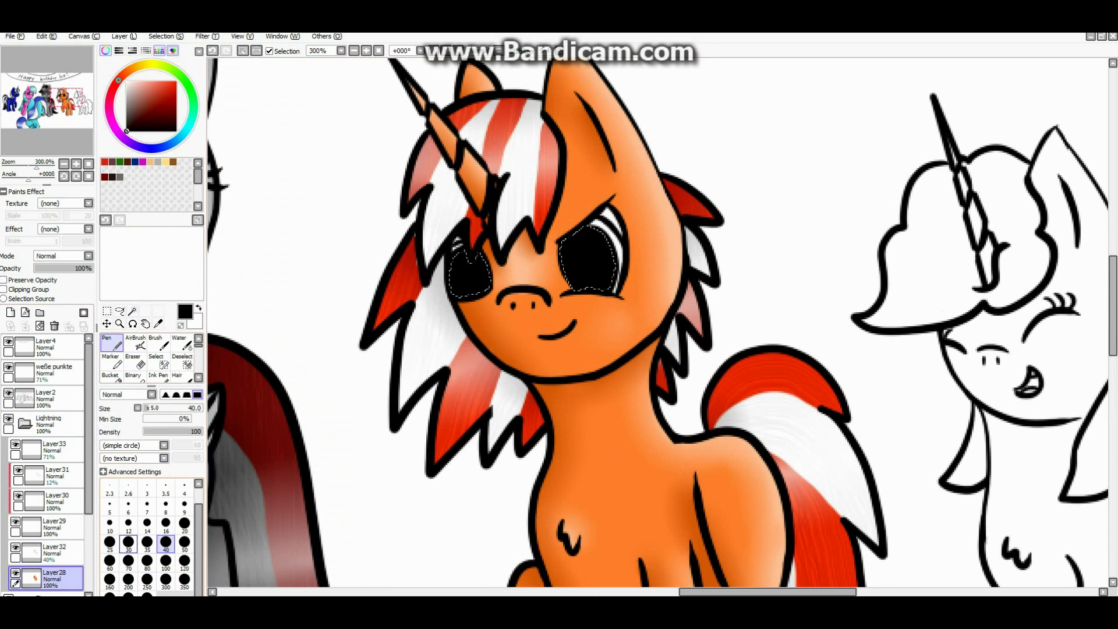
- Select the thin iris rims of both eyes from Layer2 with the Magic Wand
key("w")
left_click(59, 398)
scroll(466, 245, "up", 3)
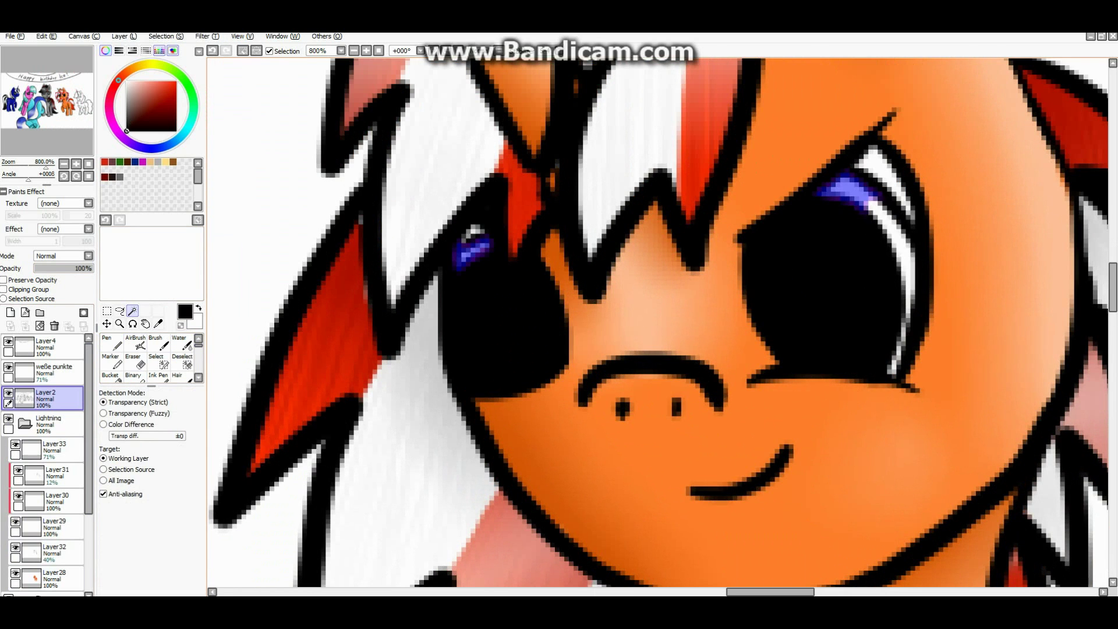
left_click_drag(867, 201, 891, 376)
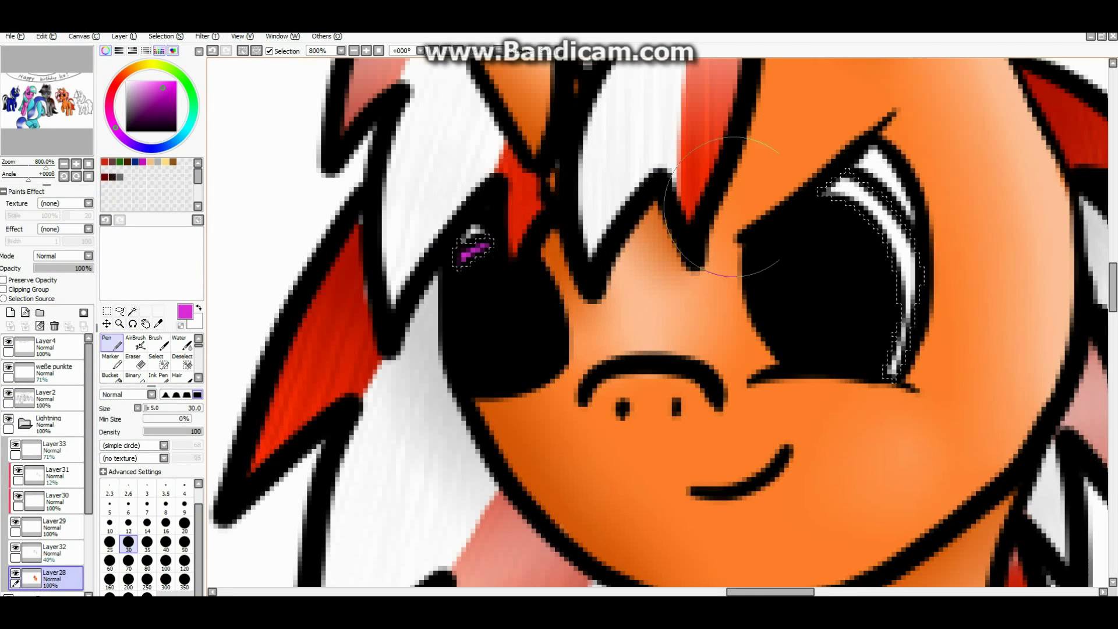
- Fill the iris rims with magenta on Layer28 at Pen size 30 and add lighter pink highlights at size 14
left_click_drag(722, 207, 824, 262)
key("bracketleft")
key("bracketleft")
key("bracketleft")
key("bracketleft")
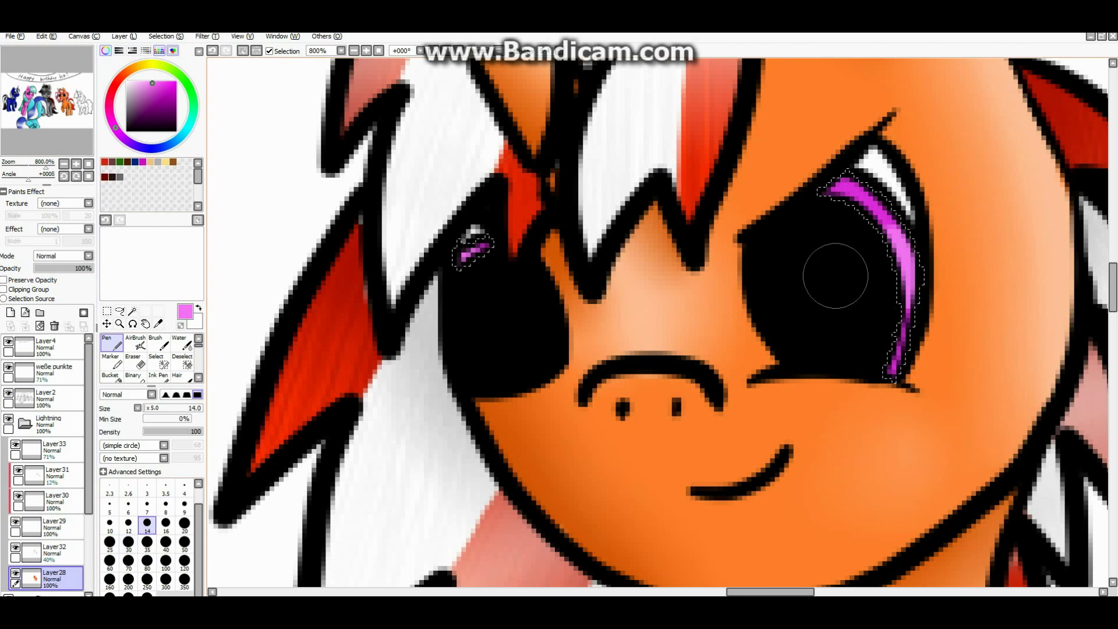
- Blur the magenta shading of the irises, then select the eye whites from Layer2 and paint them white with grey shading on Layer28
key("b")
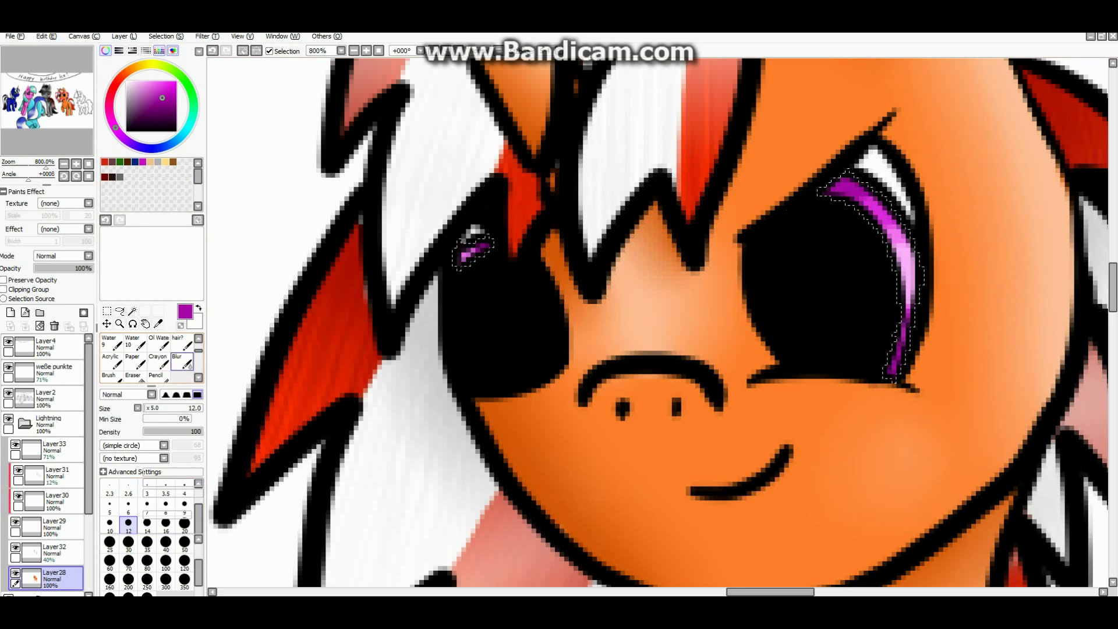
left_click(45, 396)
left_click(133, 311)
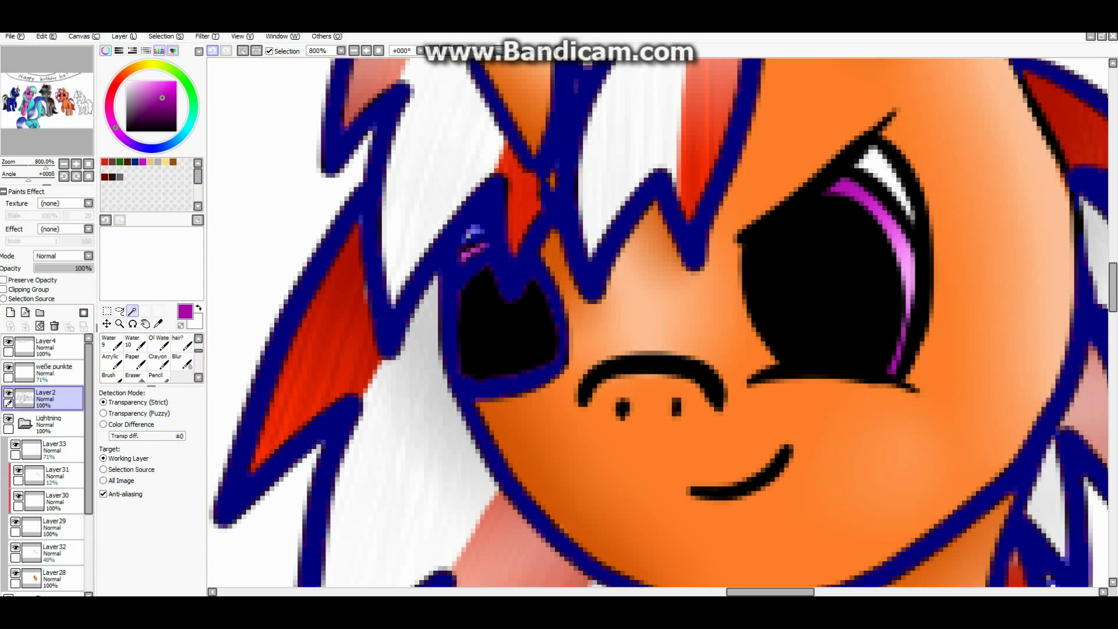
left_click(885, 175)
key("n")
left_click(46, 578)
key("x")
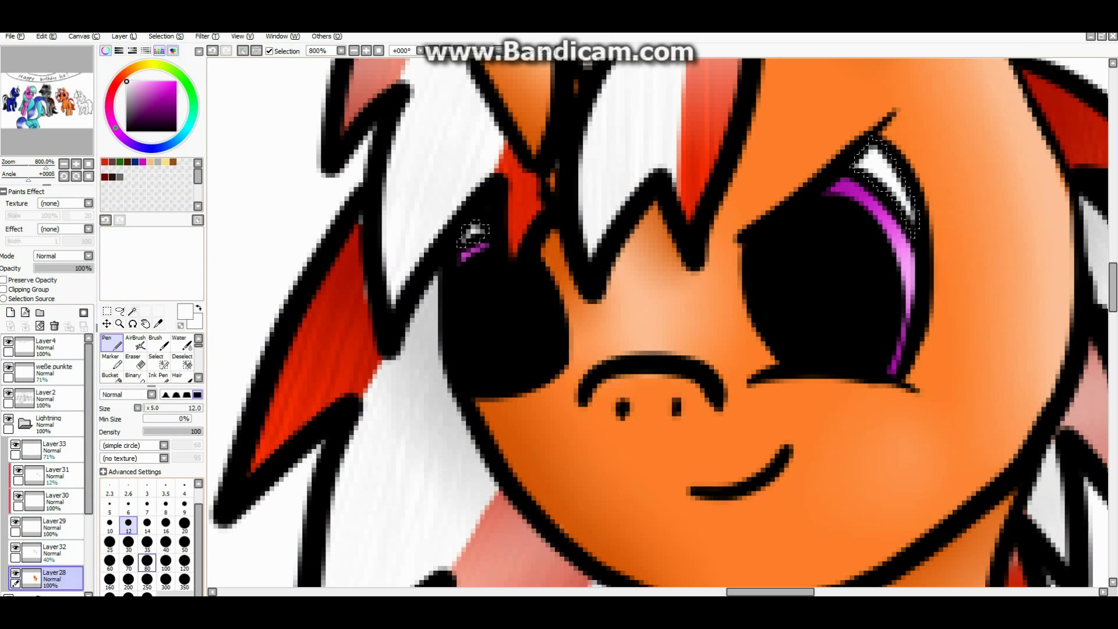
- Paint one oval and two small round white light spots in each eye on the "weiße punkte" layer at Pen size 12
left_click(55, 372)
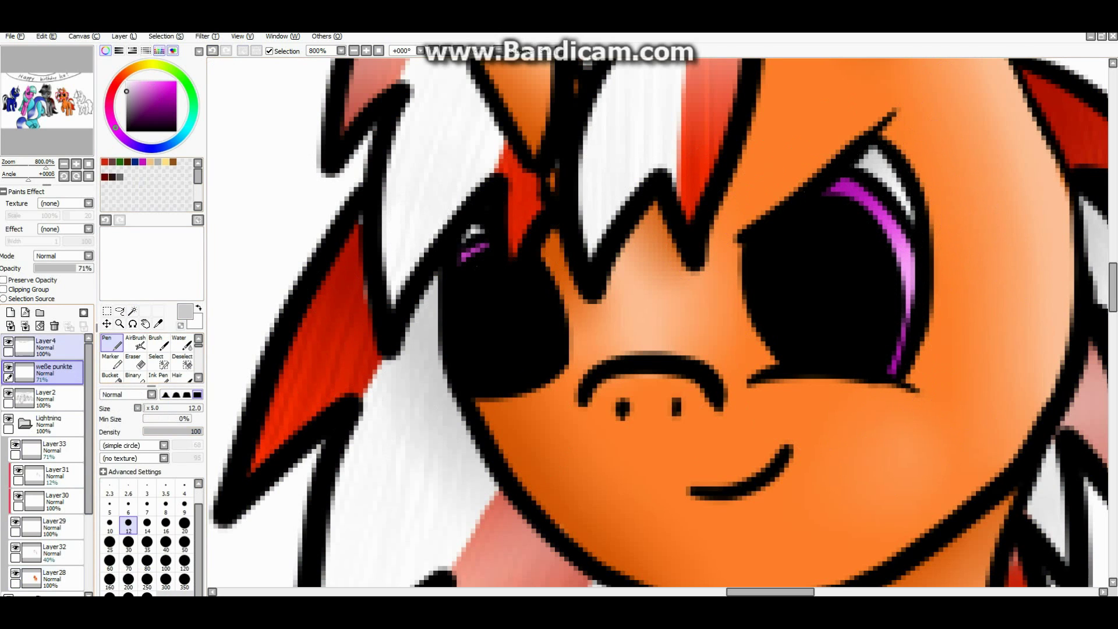
key("Home")
scroll(628, 386, "up", 10)
mouse_move(655, 309)
left_mouse_down()
mouse_move(658, 355)
mouse_move(682, 315)
left_mouse_up()
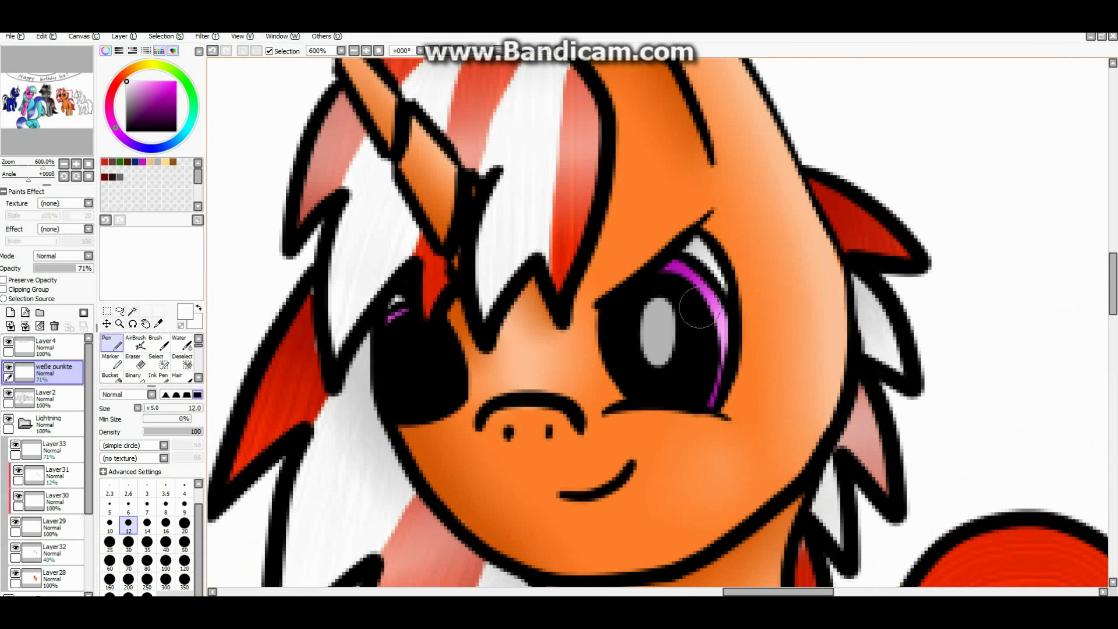
left_click_drag(412, 343, 421, 359)
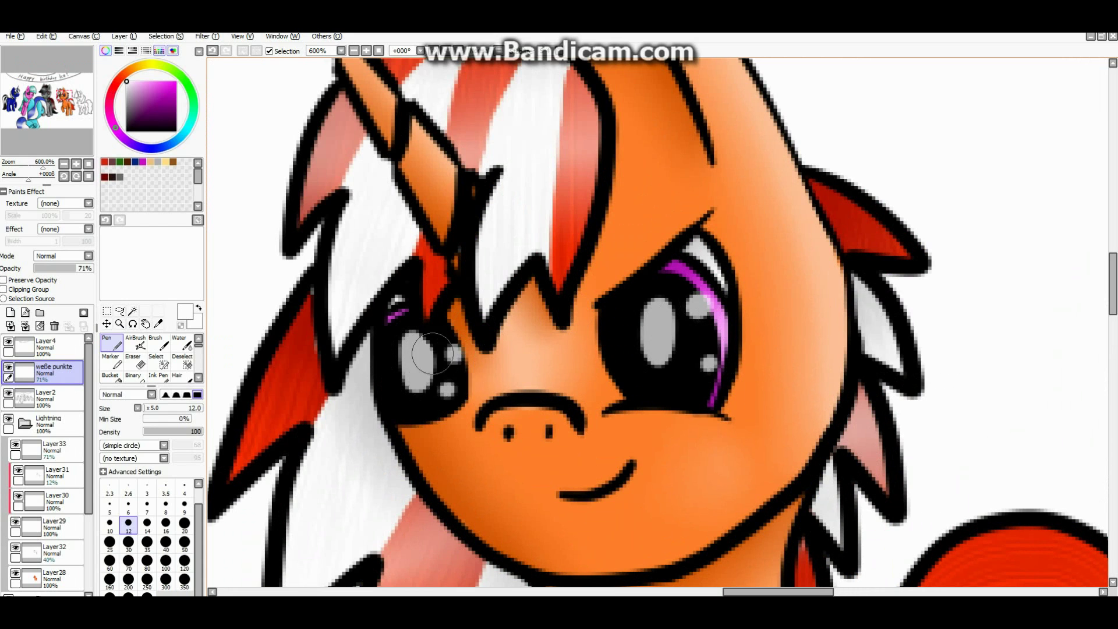
key("Home")
scroll(223, 64, "up", 10)
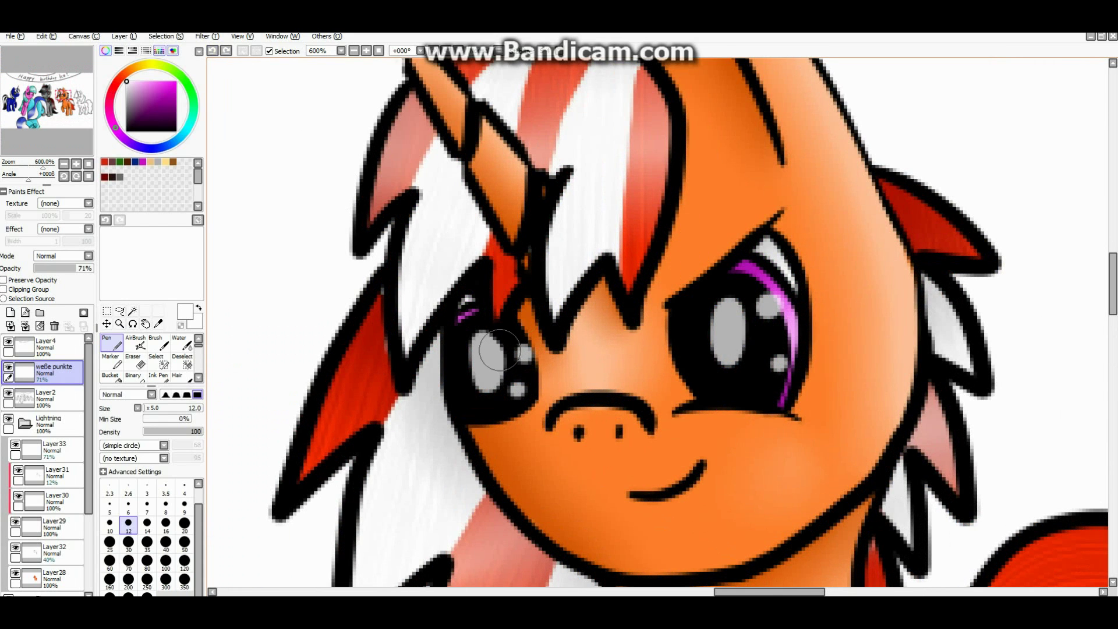
- Copy the star-and-lightning mark from the reference drawing into a new layer, then transform it to fit on the orange pony's flank
scroll(499, 350, "down", 10)
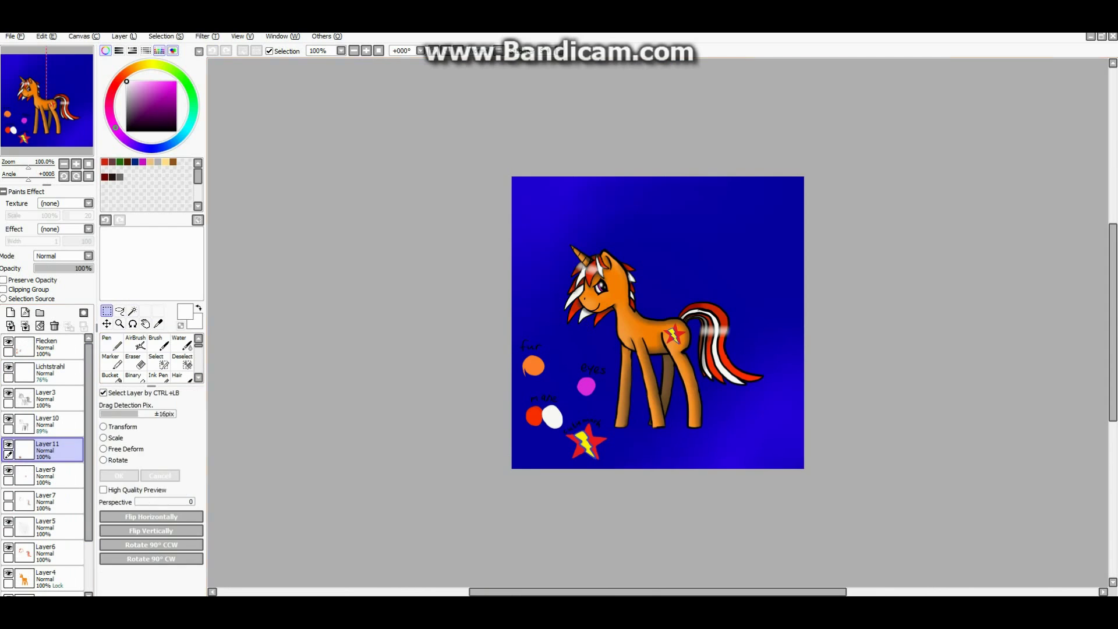
scroll(640, 350, "up", 5)
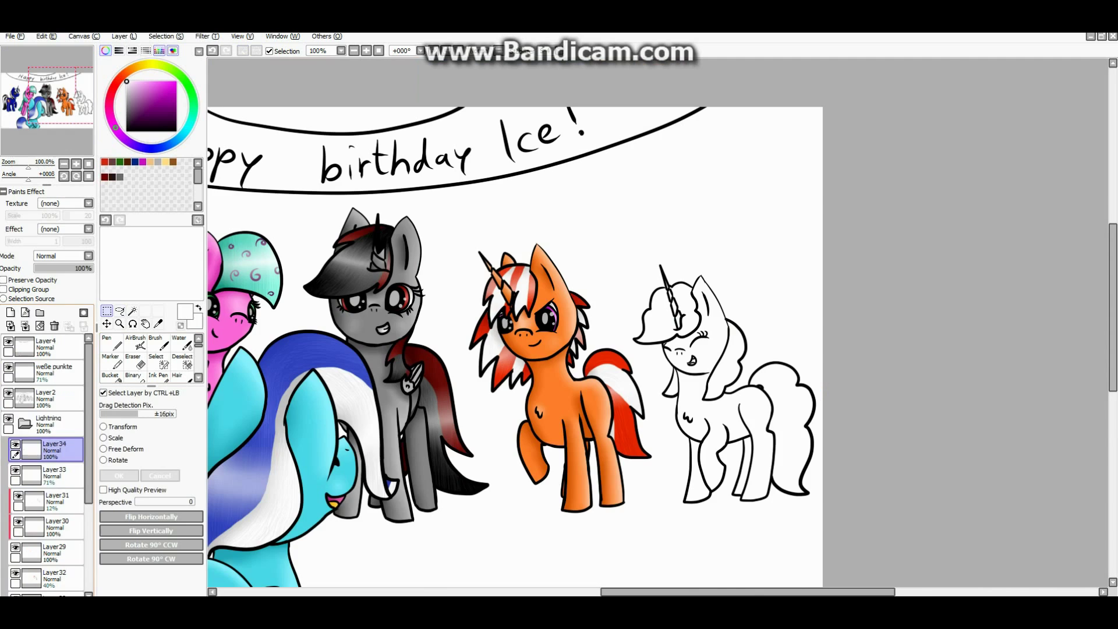
key("ctrl+t")
scroll(515, 349, "down", 5)
scroll(514, 350, "up", 3)
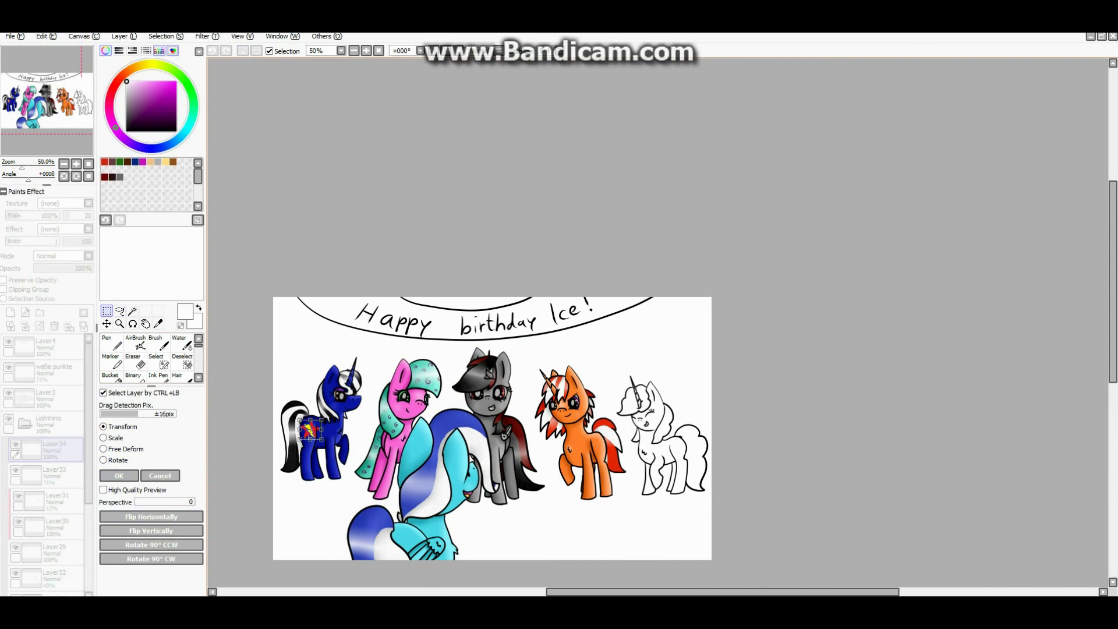
scroll(457, 432, "up", 4)
mouse_move(591, 466)
left_mouse_down()
mouse_move(582, 463)
mouse_move(612, 457)
left_mouse_up()
left_click(119, 475)
scroll(515, 349, "down", 4)
scroll(515, 350, "up", 1)
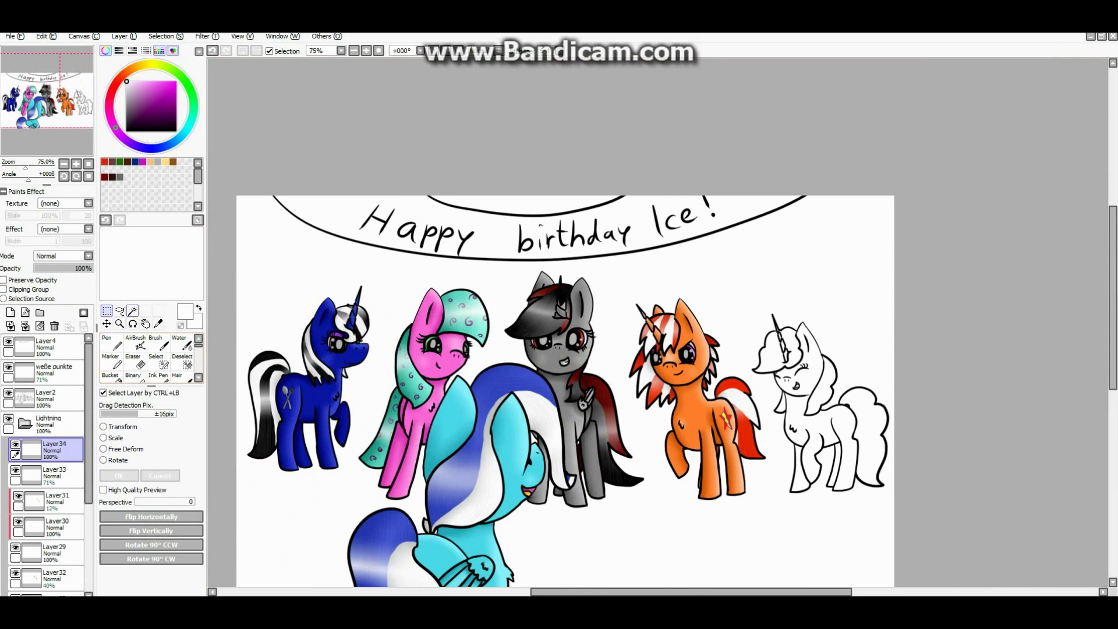
- Create a layer folder named "Silent" and add a new layer inside it
left_click(39, 312)
double_click(53, 422)
type("Silent")
key("Return")
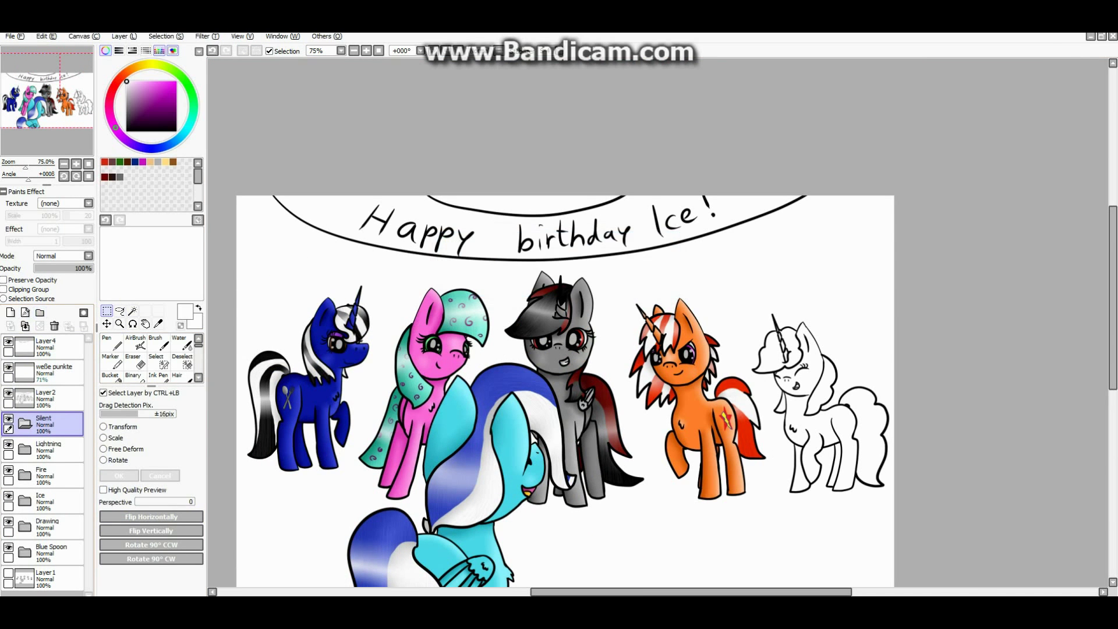
left_click(132, 310)
left_click(10, 312)
- Select the head, body, leg and horn areas of the uncolored pony from Layer2 with the Magic Wand
left_click(46, 396)
left_click(815, 437)
scroll(815, 437, "up", 3)
scroll(757, 349, "down", 1)
left_click(798, 373)
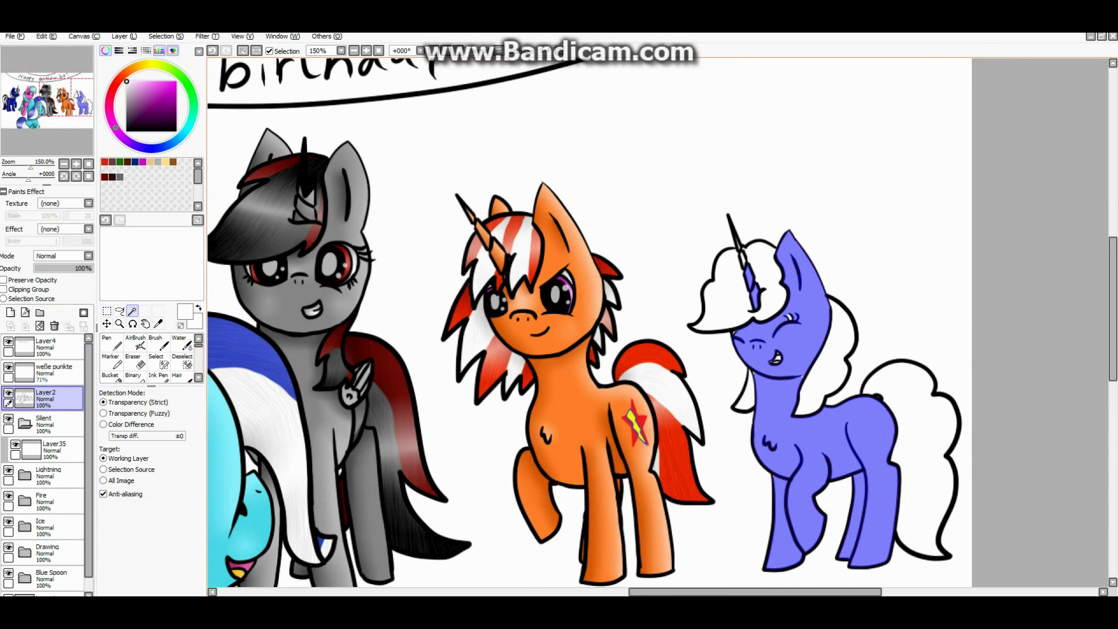
scroll(798, 372, "up", 3)
scroll(737, 274, "up", 3)
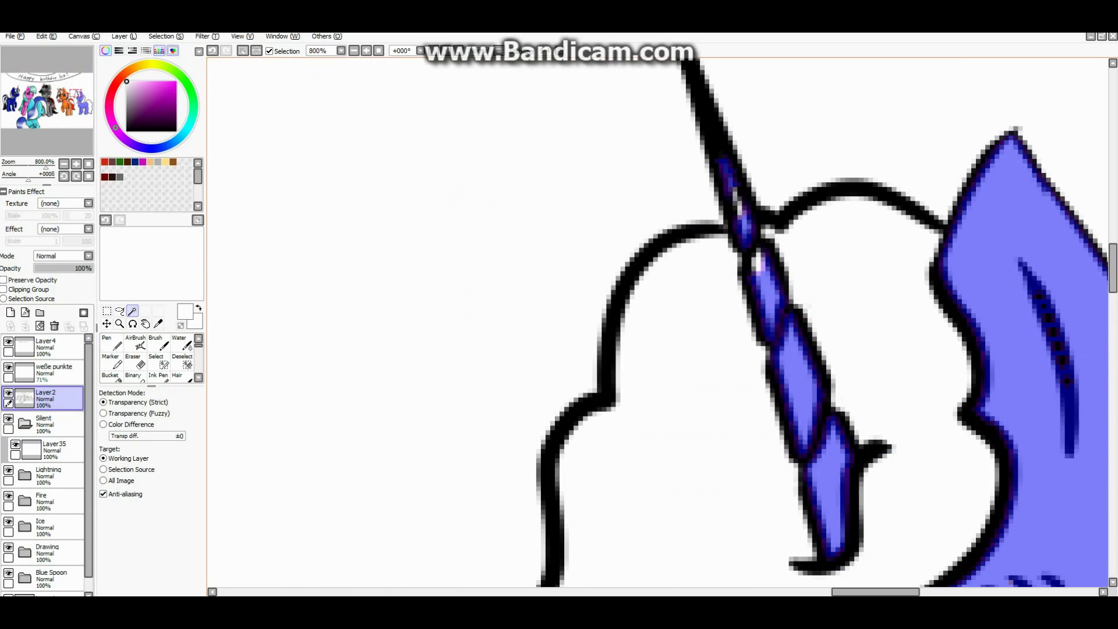
scroll(657, 323, "down", 1)
scroll(658, 323, "down", 3)
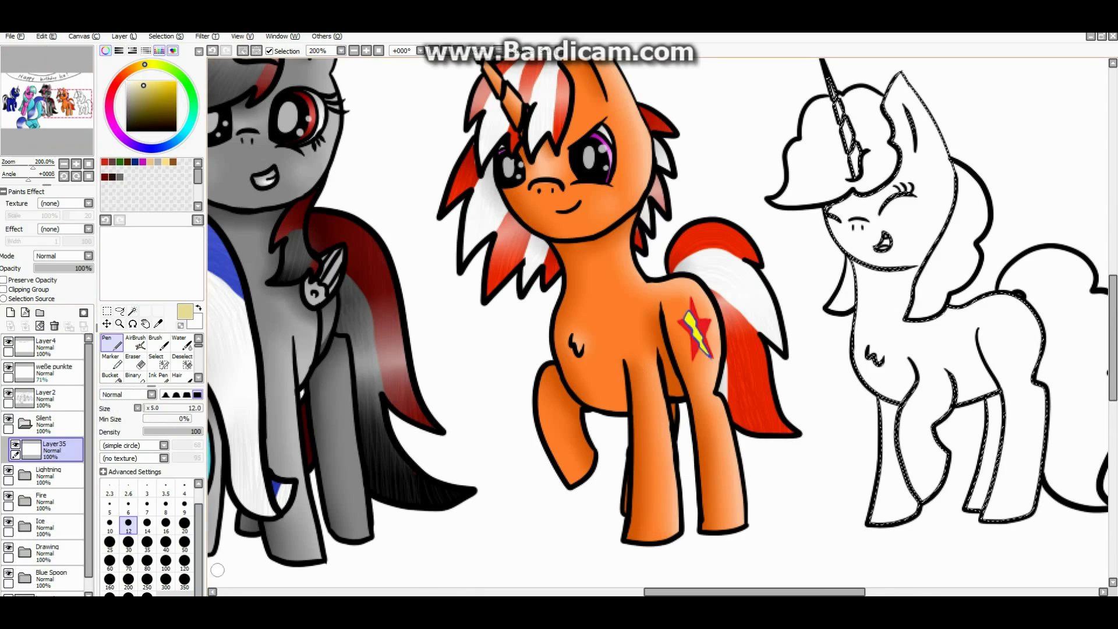
- Fill the selected coat with beige on Layer35 at Pen size 80 and add lighter cream highlights, using size 14 for the small spots
left_click_drag(874, 174, 943, 437)
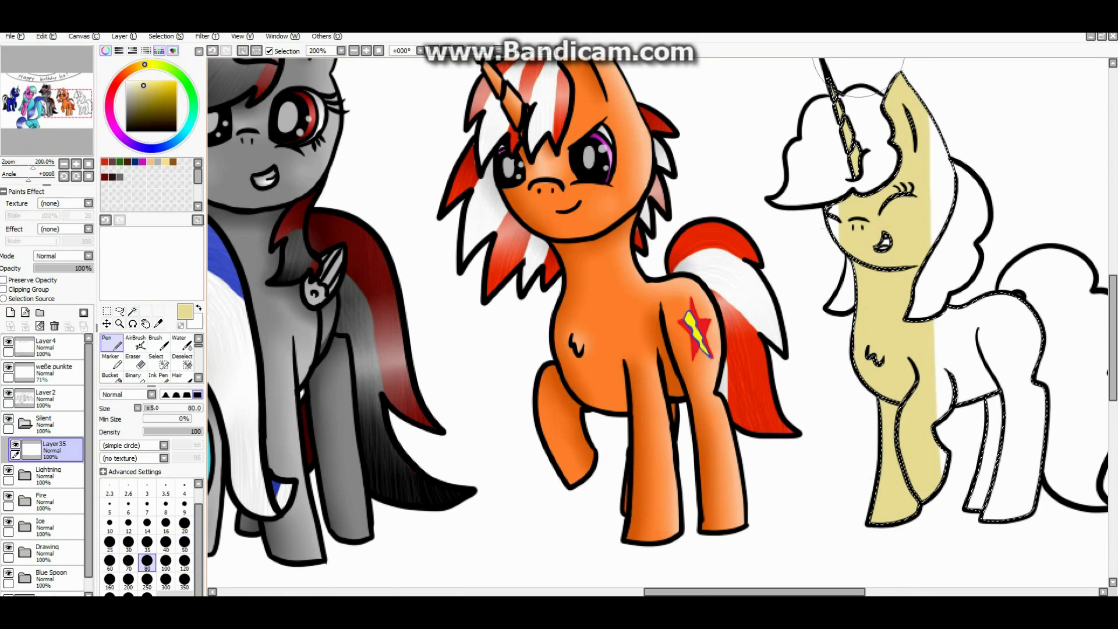
left_click(129, 541)
mouse_move(888, 489)
left_mouse_down()
mouse_move(989, 349)
mouse_move(990, 326)
mouse_move(971, 314)
left_mouse_up()
scroll(1042, 373, "up", 1)
left_click(146, 523)
scroll(935, 284, "up", 3)
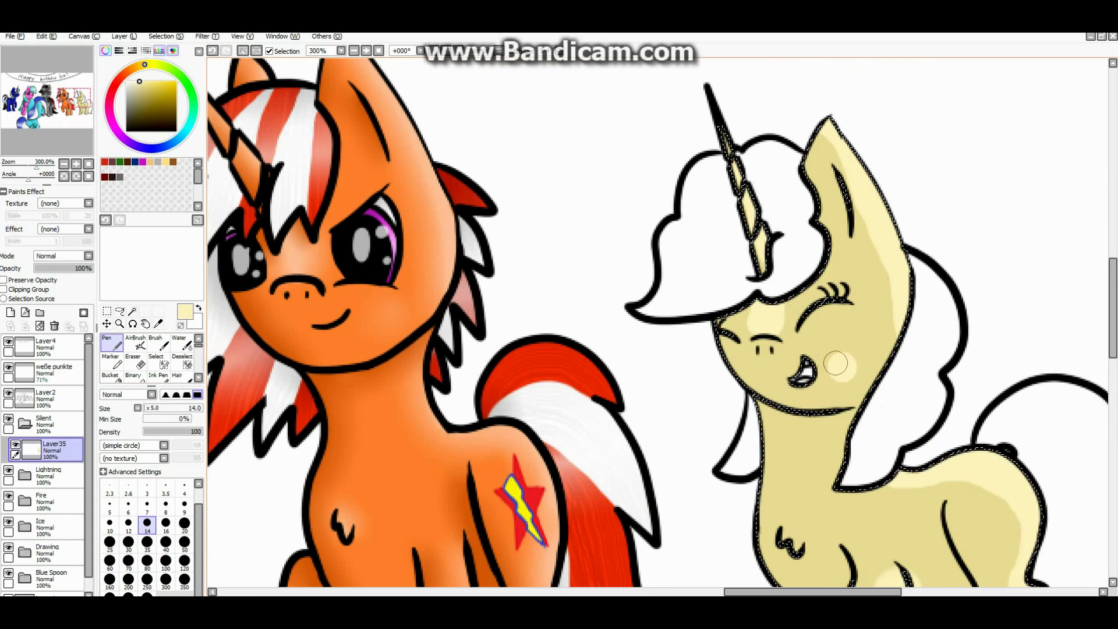
scroll(839, 369, "down", 4)
scroll(783, 382, "up", 3)
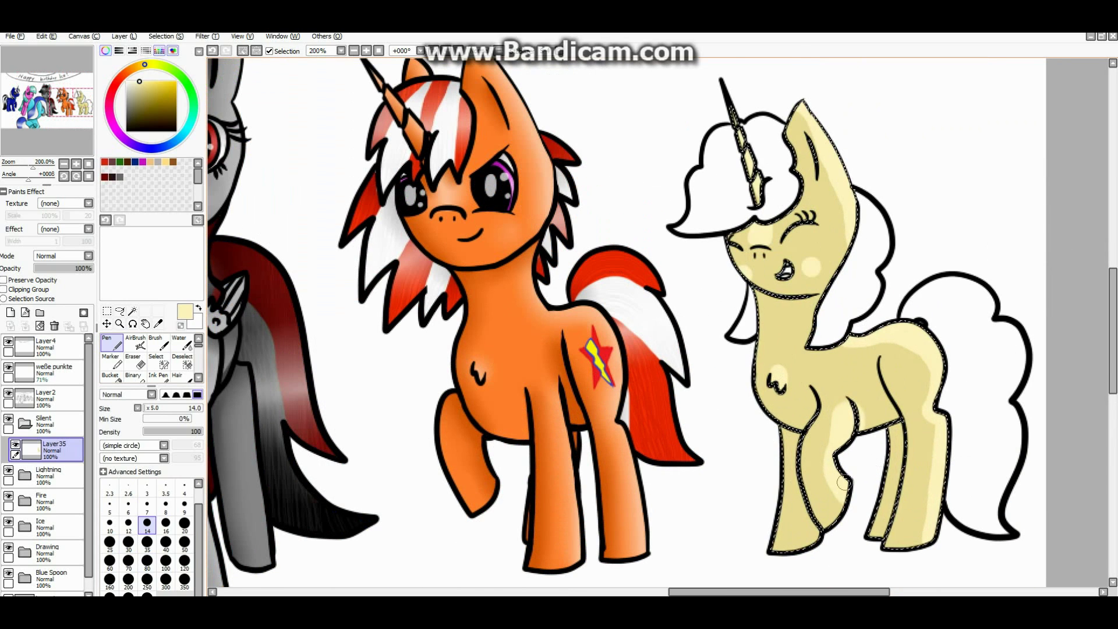
- Blur the cream highlights on the face, neck and body with the Blur brush at size 16
key("b")
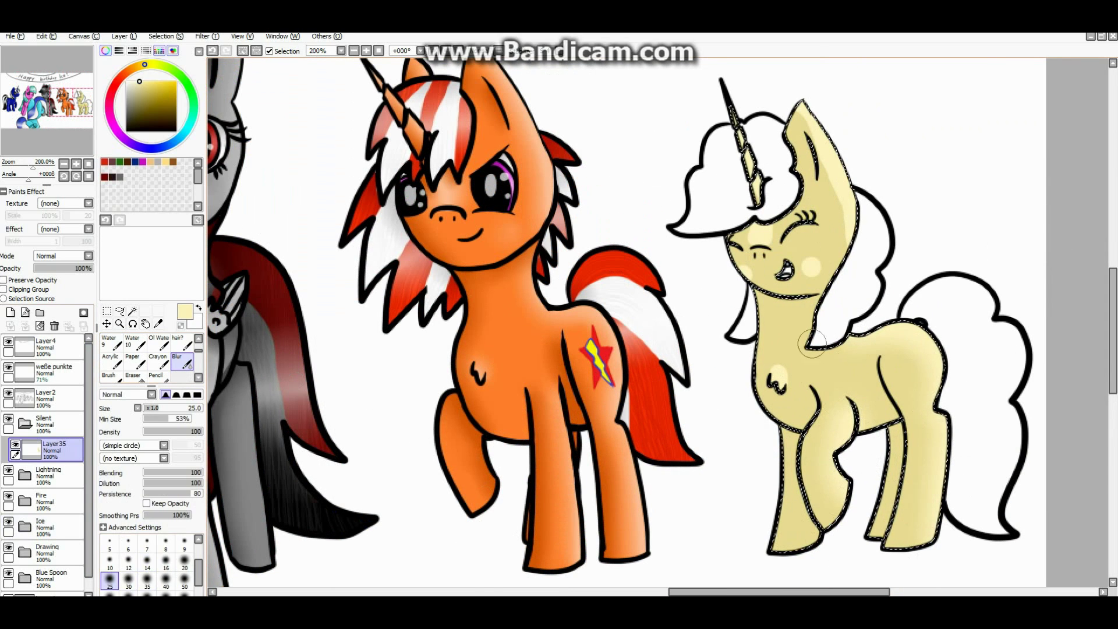
left_click(166, 559)
scroll(882, 346, "up", 1)
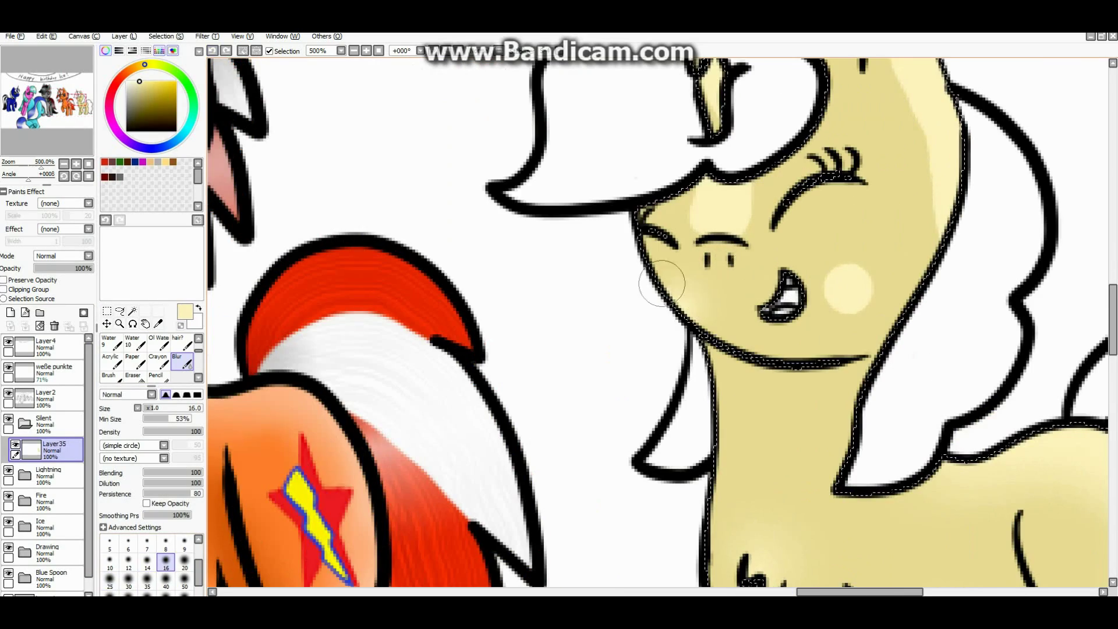
scroll(882, 345, "up", 2)
scroll(882, 345, "down", 2)
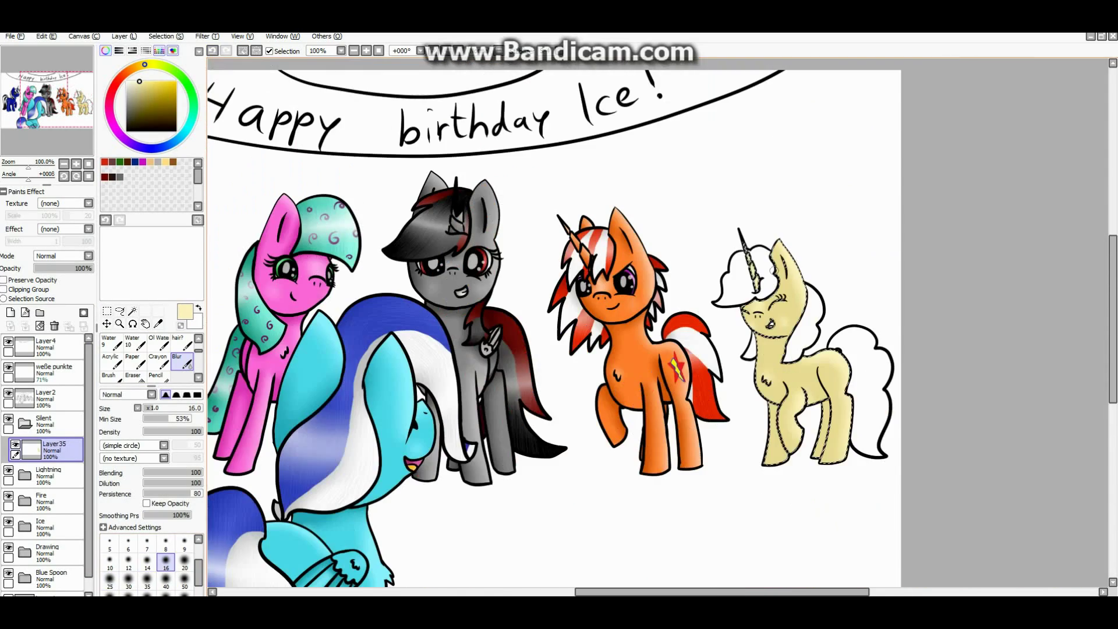
- Paint darker olive-beige shadows along the neck, chest and front legs, starting at Pen size 14 and reducing it to 8
key("n")
scroll(738, 181, "up", 3)
scroll(738, 182, "down", 2)
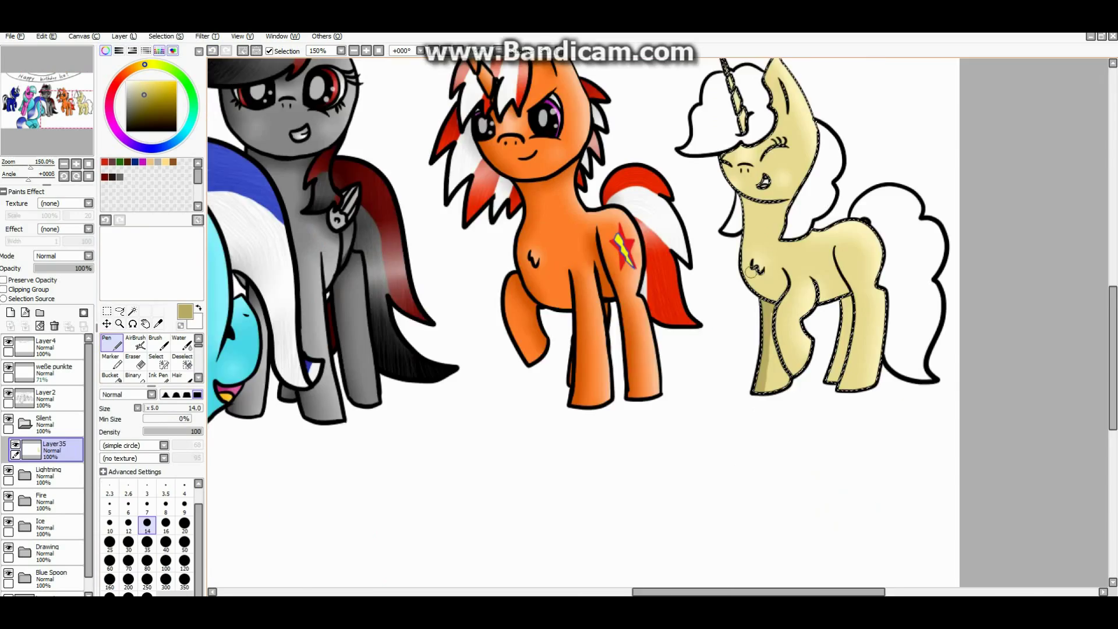
scroll(738, 181, "up", 2)
key("bracketleft")
key("bracketleft")
key("bracketleft")
key("bracketleft")
scroll(738, 182, "up", 3)
scroll(739, 181, "down", 3)
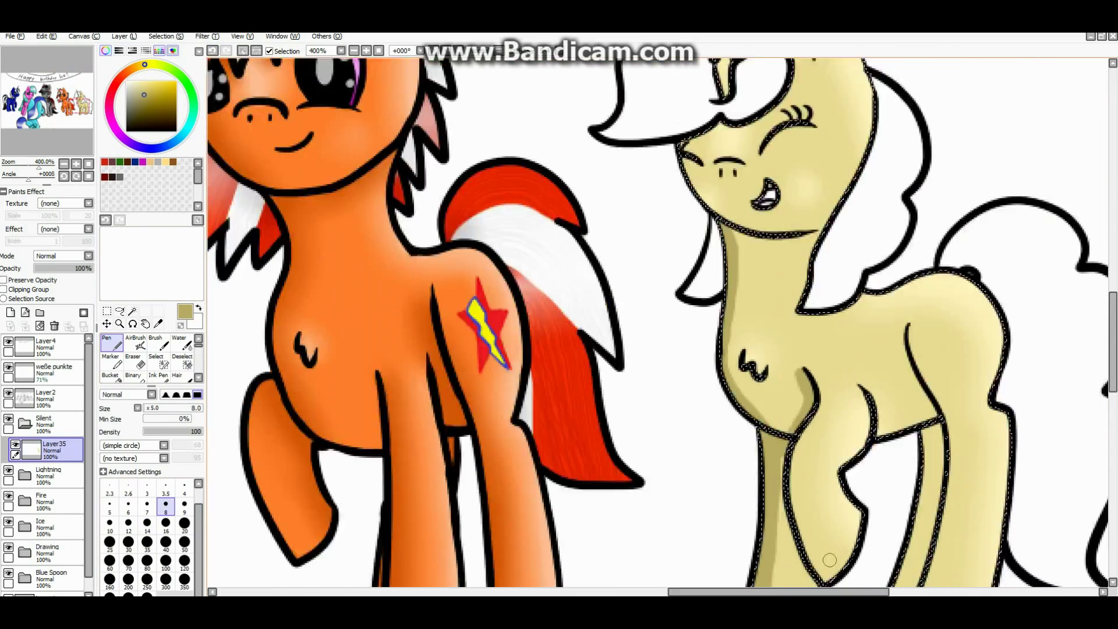
- Add olive-beige shadows to the horn, the inner ear, the edge of the face and under the jaw at Pen size 8
scroll(839, 573, "up", 2)
scroll(807, 349, "up", 5)
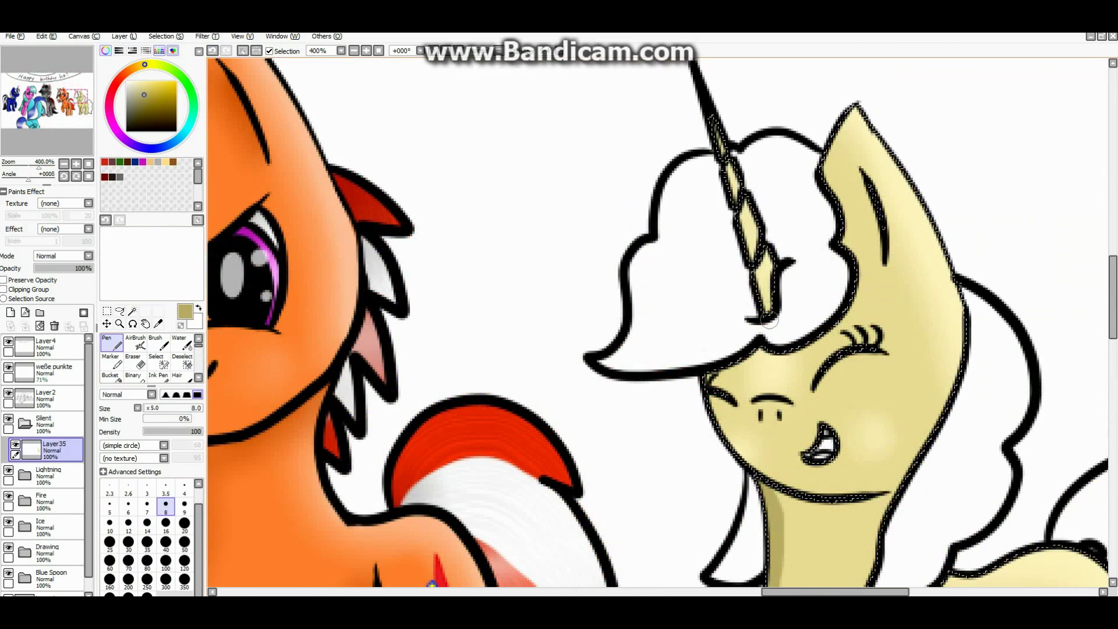
scroll(834, 285, "down", 3)
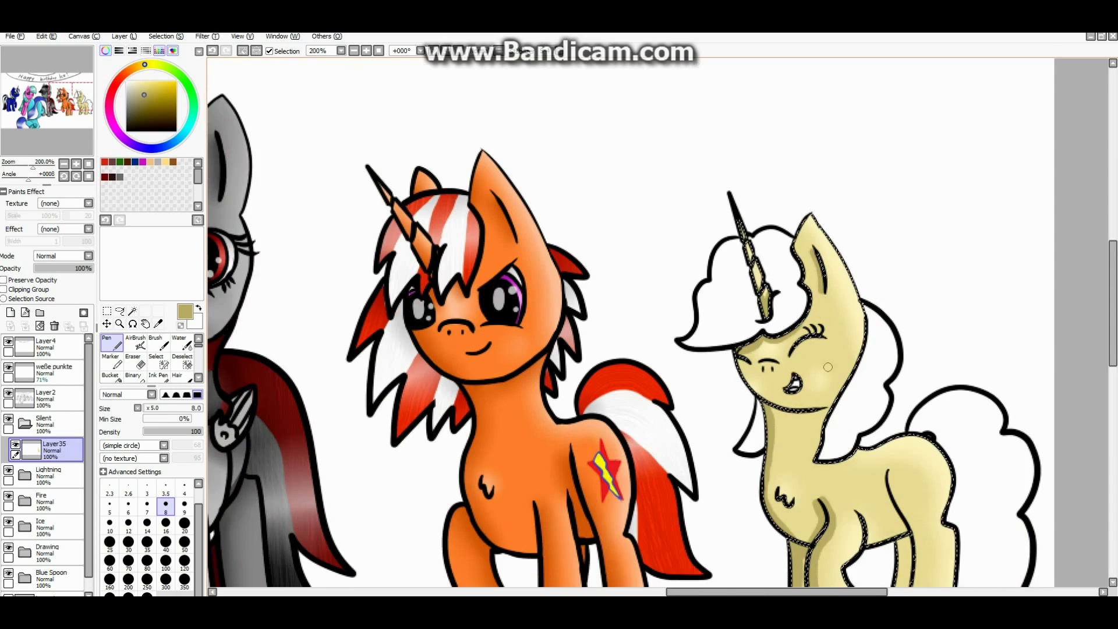
scroll(746, 414, "up", 2)
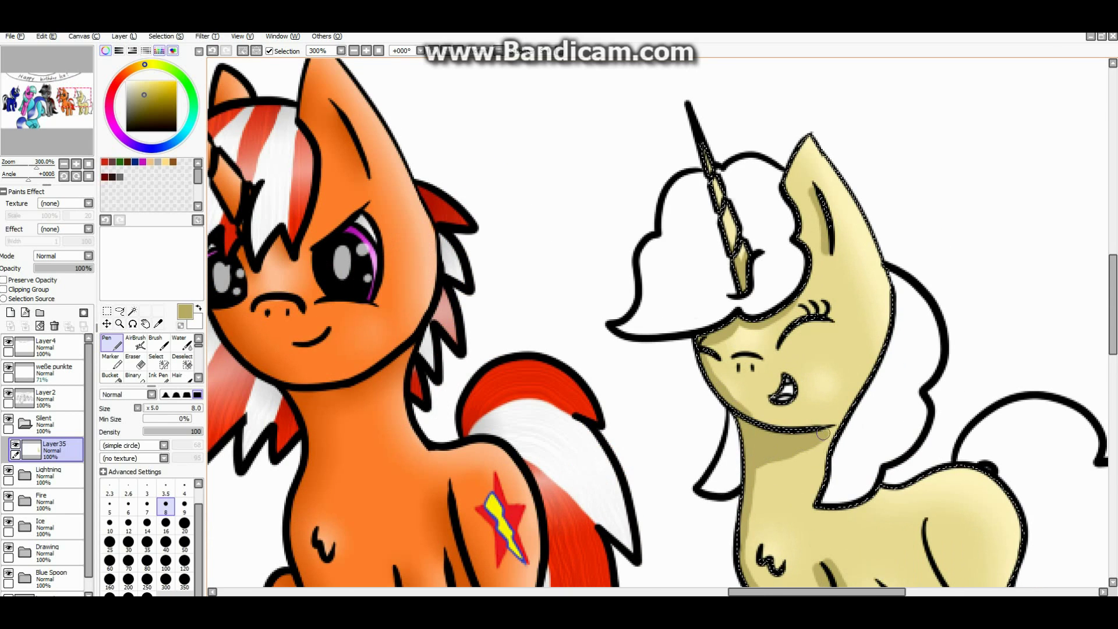
- Paint olive-beige shadows on the belly and hind legs at Pen size 14
scroll(764, 233, "down", 3)
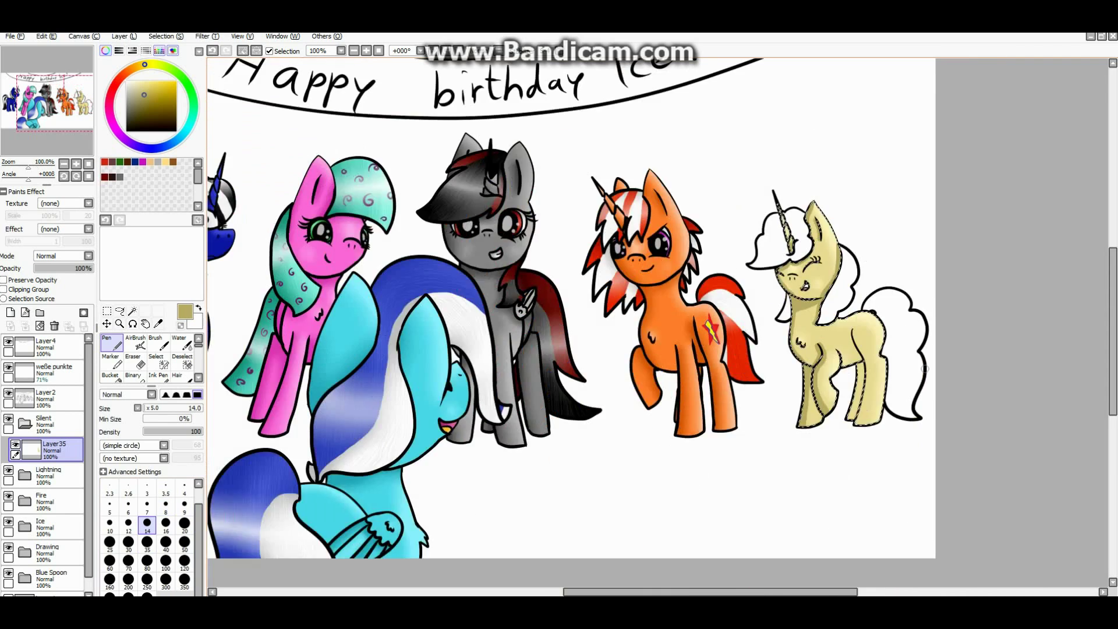
scroll(690, 411, "up", 4)
scroll(793, 389, "down", 3)
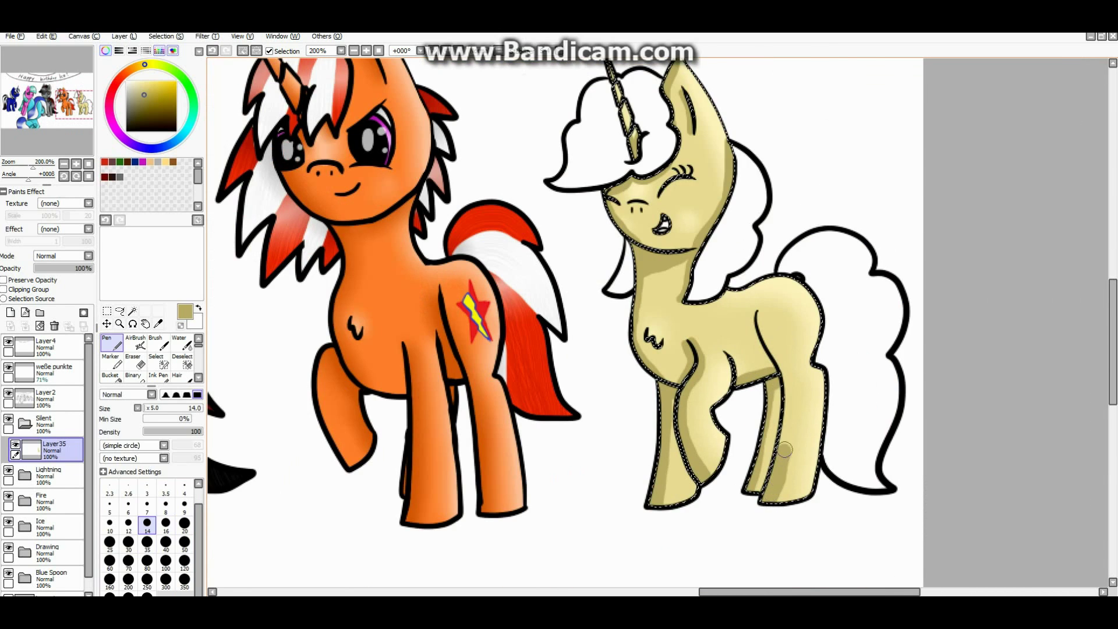
scroll(771, 238, "up", 2)
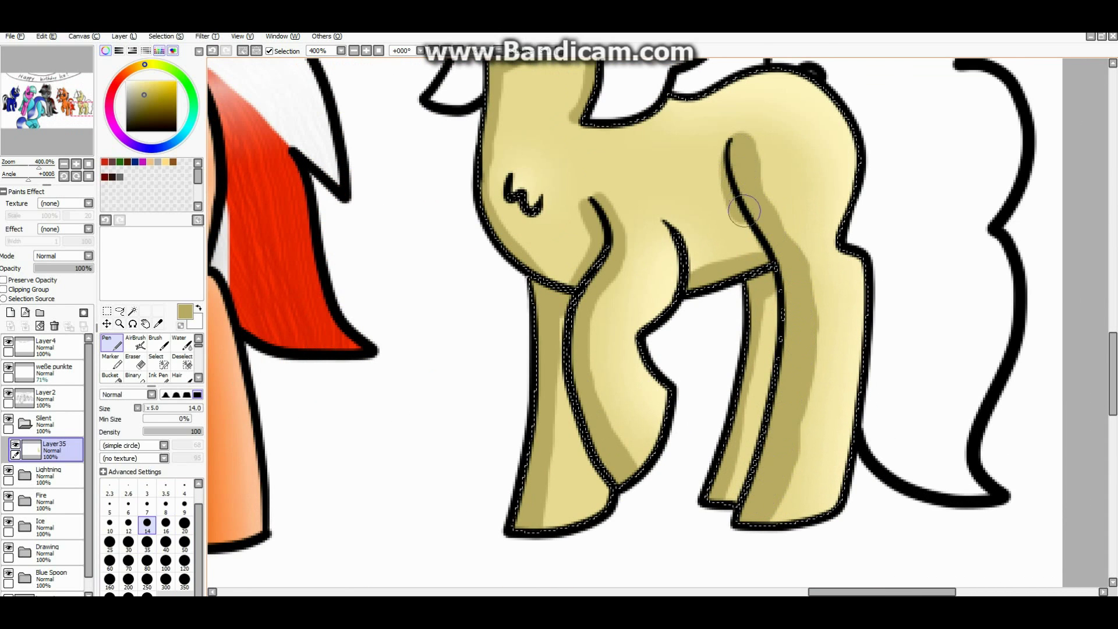
- Blend the coat shadows on the legs, chest, neck, hindquarters and head with the Blur brush at size 16
key("b")
mouse_move(545, 443)
left_mouse_down()
mouse_move(594, 319)
mouse_move(641, 486)
mouse_move(559, 175)
left_mouse_up()
scroll(559, 174, "down", 3)
scroll(593, 337, "up", 4)
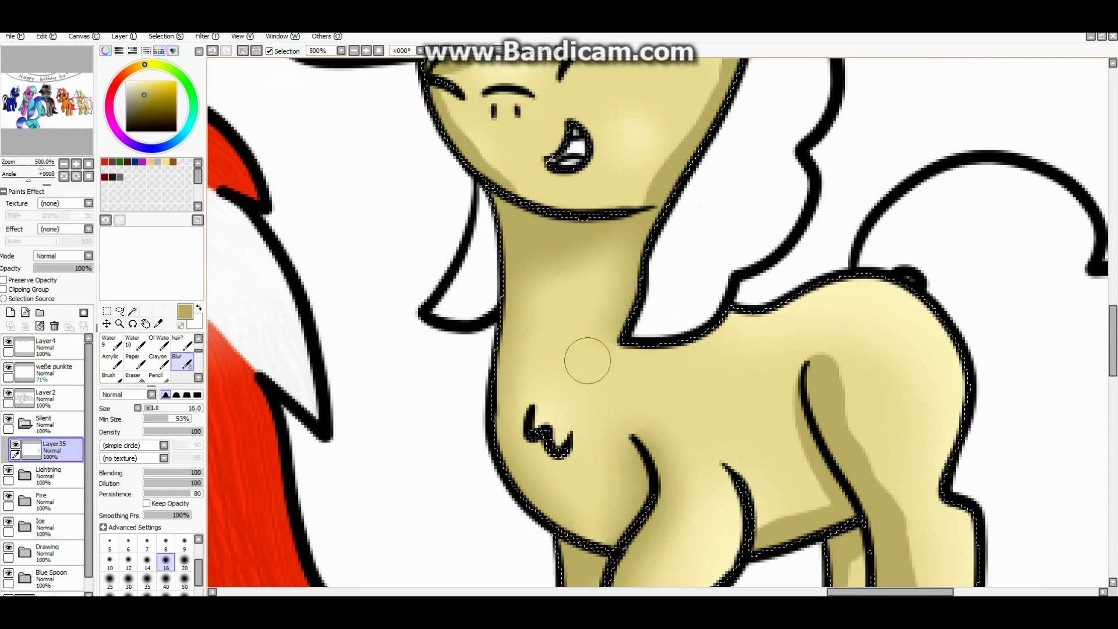
scroll(594, 337, "down", 2)
scroll(818, 437, "up", 2)
scroll(786, 187, "down", 3)
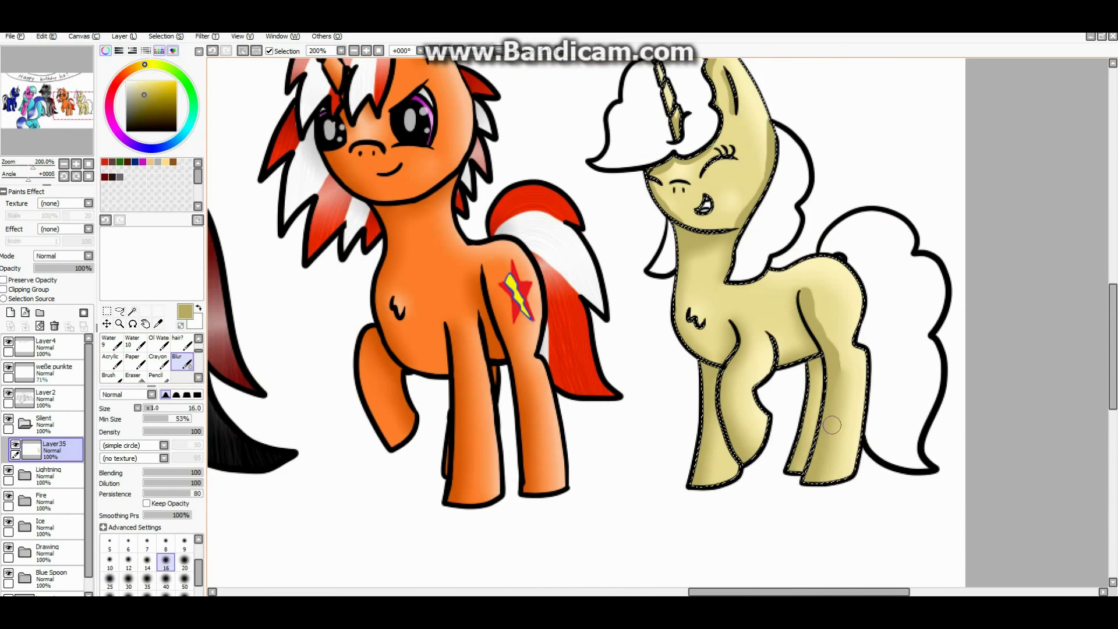
scroll(699, 192, "up", 3)
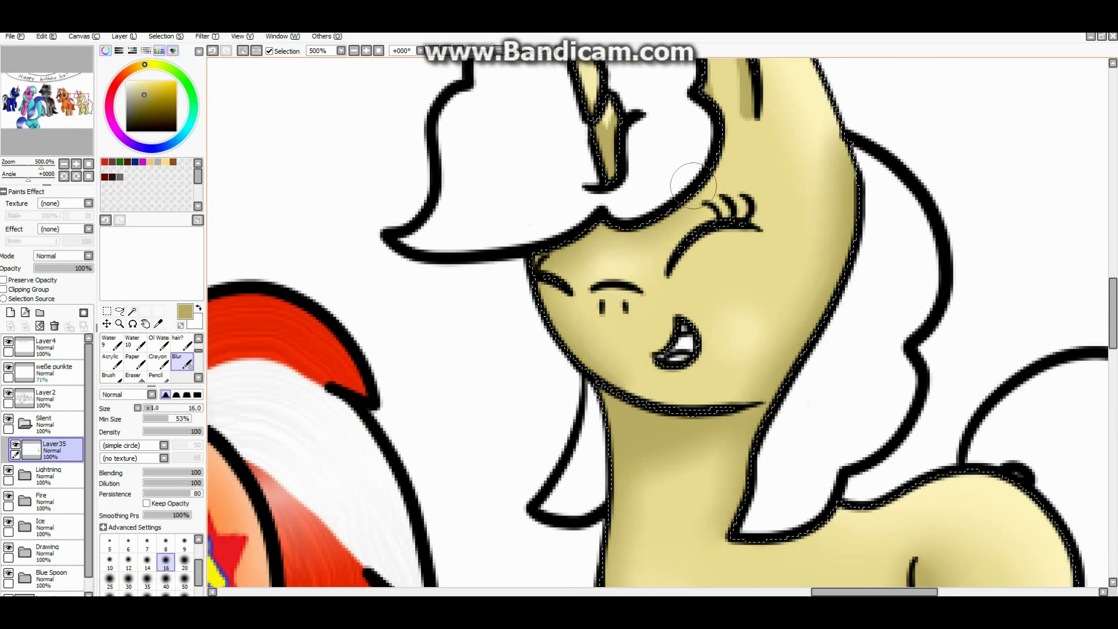
scroll(702, 181, "down", 2)
scroll(664, 305, "down", 3)
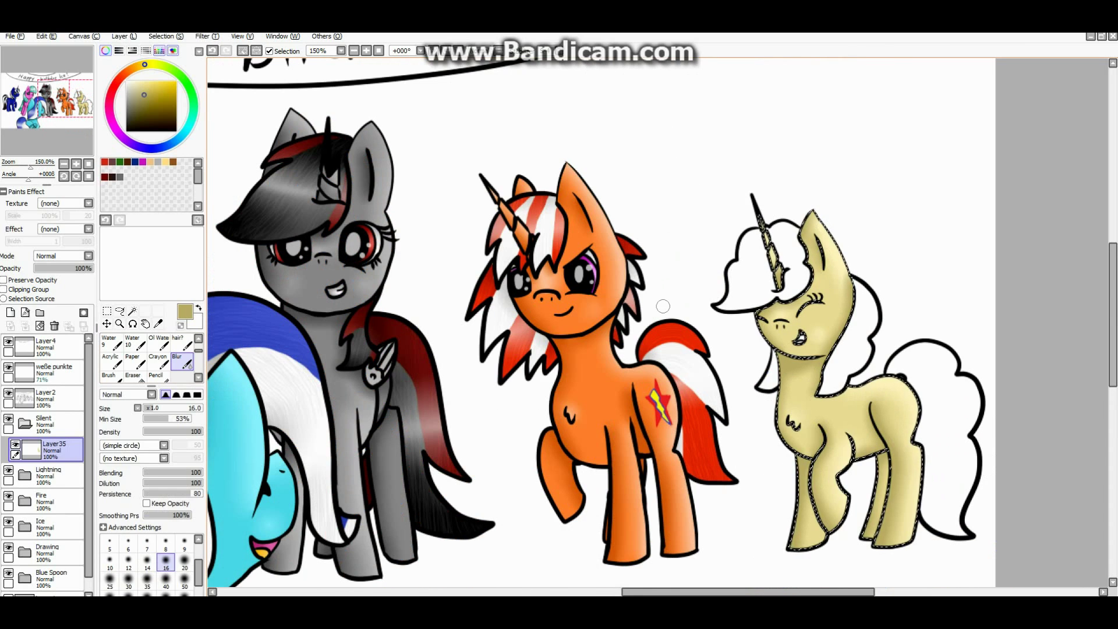
- Select the mane and tail areas of the beige pony from Layer2 with the Magic Wand
scroll(664, 305, "down", 2)
left_click(133, 311)
left_click(46, 396)
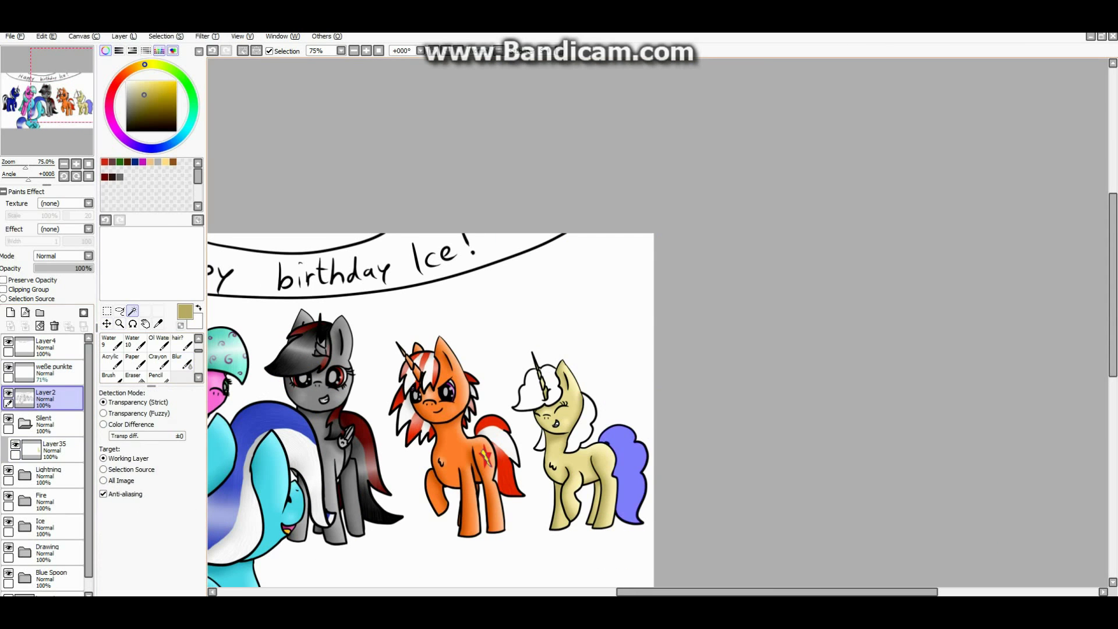
scroll(553, 402, "up", 5)
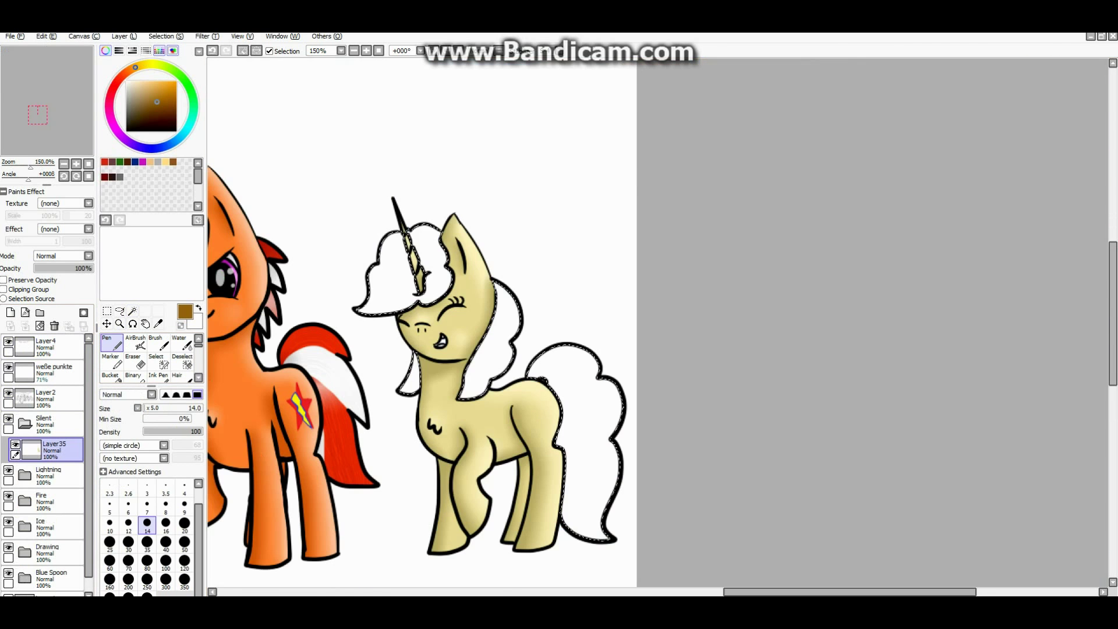
- Fill the beige pony's mane and tail with brown, add dark brown shadows and light brown highlights, and blend them with the Blur brush
left_click(147, 561)
left_click_drag(373, 291, 387, 254)
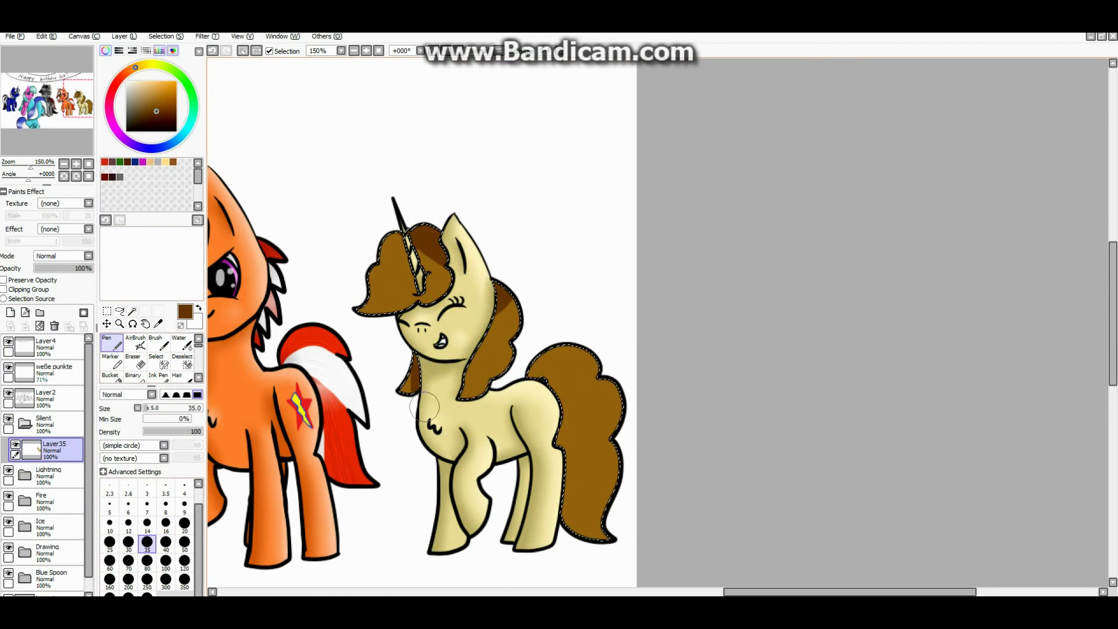
key("b")
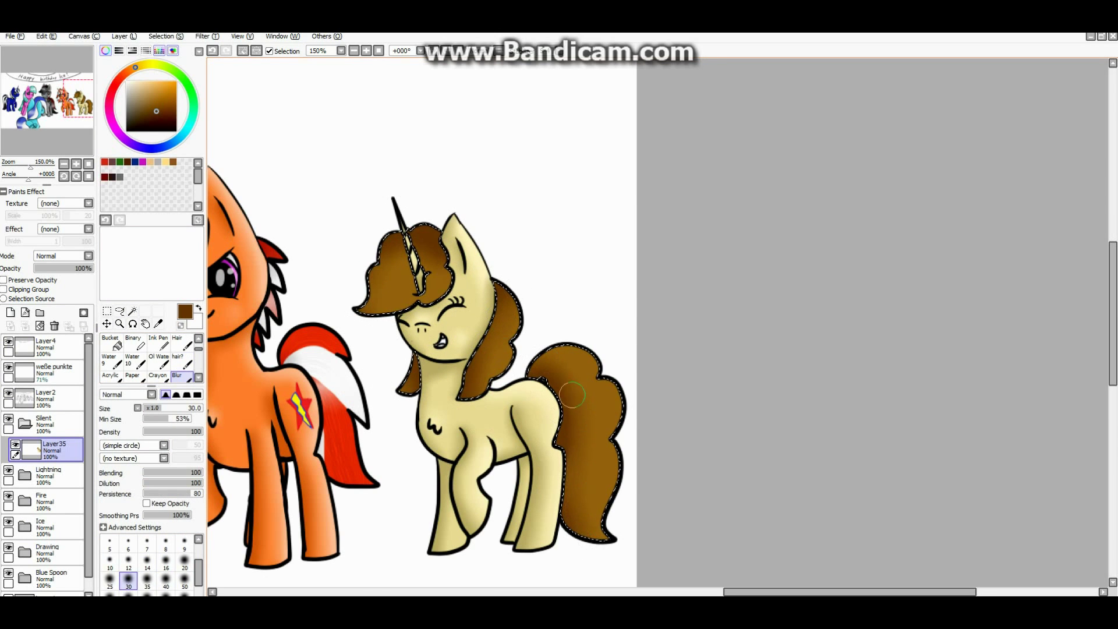
key("n")
key("b")
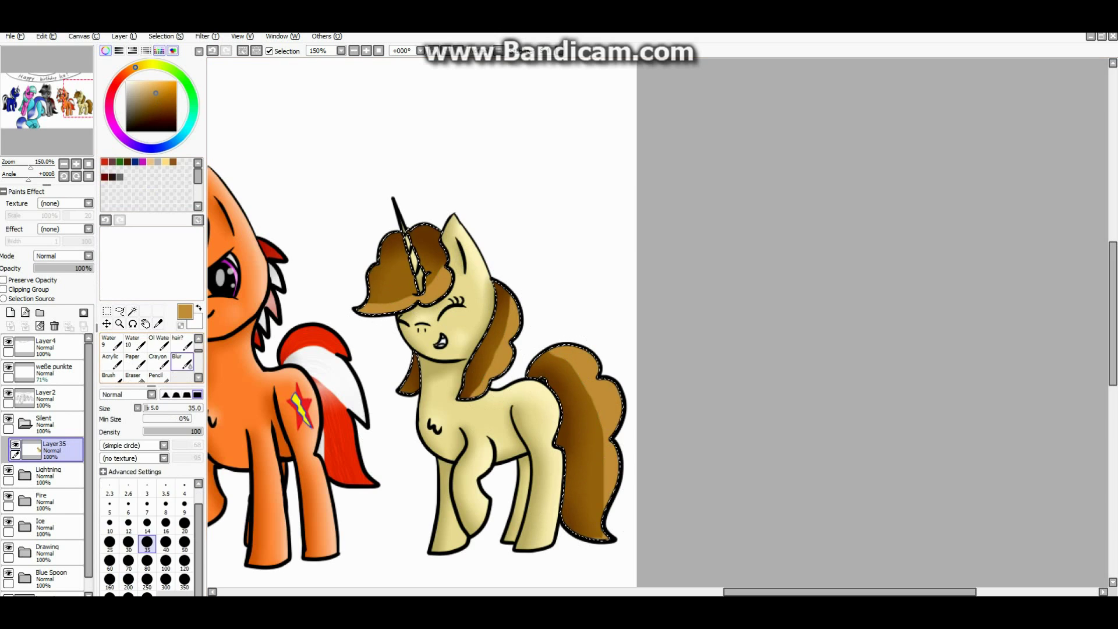
- Add dark hair strands on a new layer at 28% opacity and blurred white shine bands on another at 66% across the mane and tail
key("n")
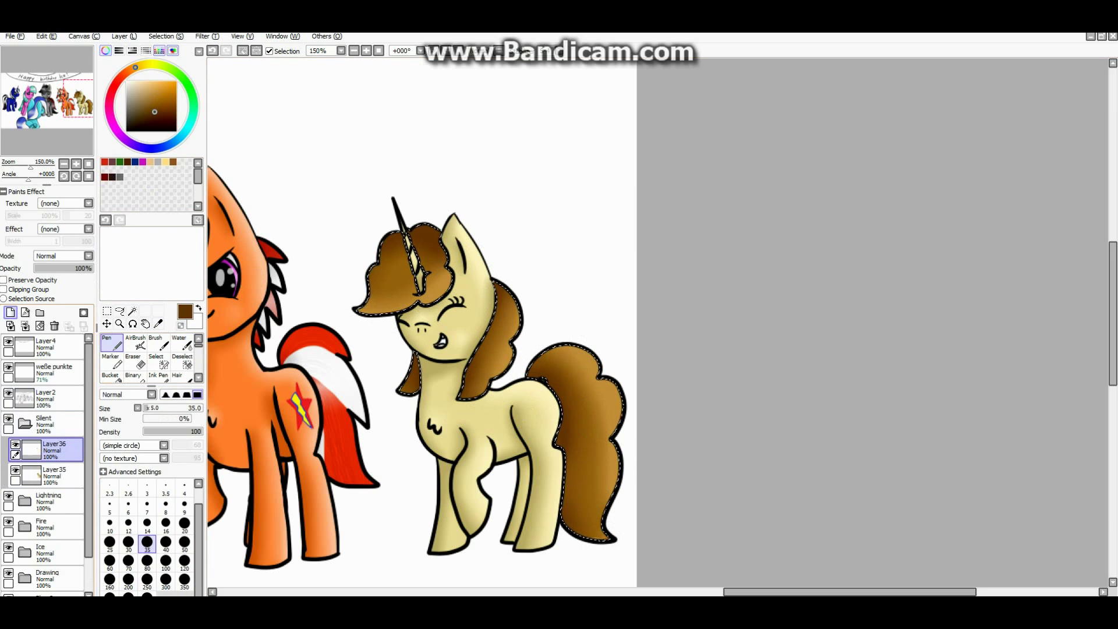
left_click_drag(502, 335, 559, 413)
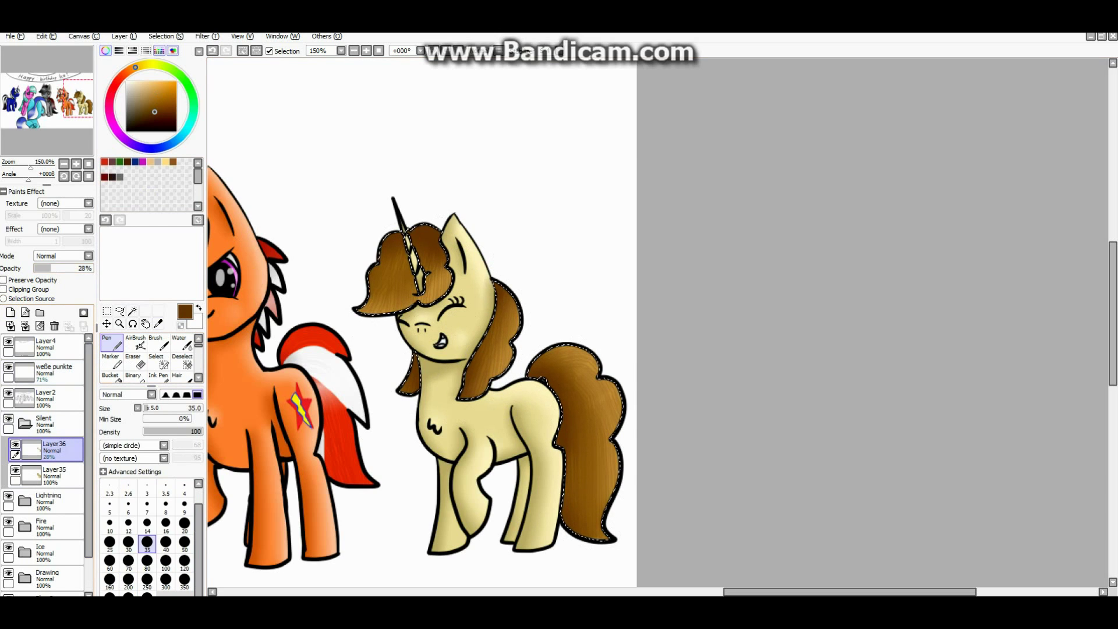
left_click_drag(501, 291, 512, 349)
left_click_drag(583, 407, 620, 431)
key("b")
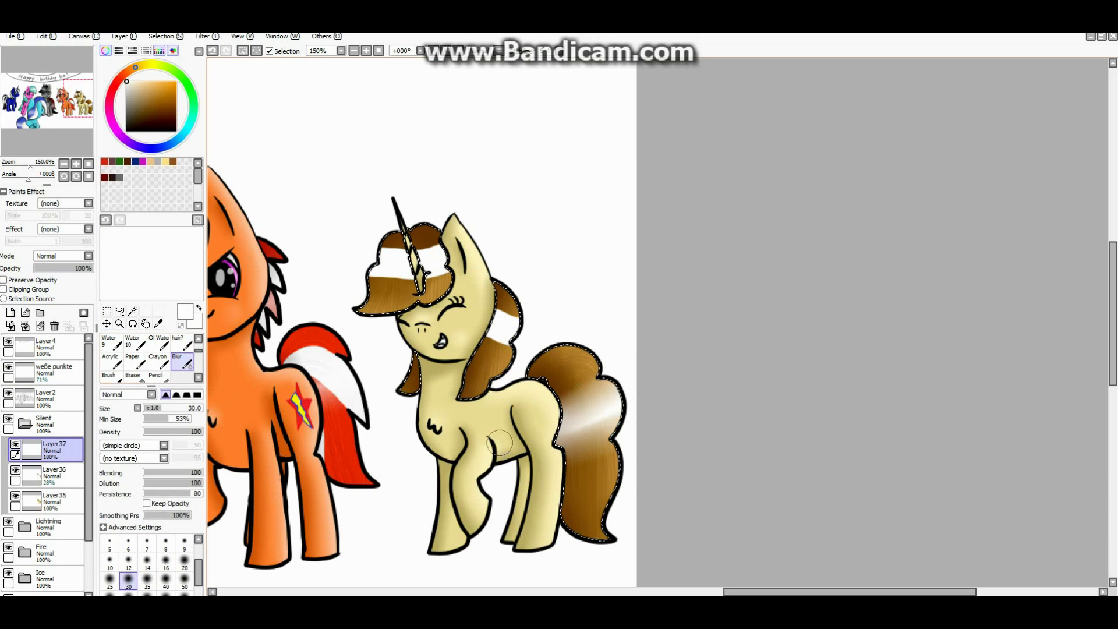
mouse_move(501, 291)
left_mouse_down()
mouse_move(385, 273)
mouse_move(430, 245)
mouse_move(495, 326)
left_mouse_up()
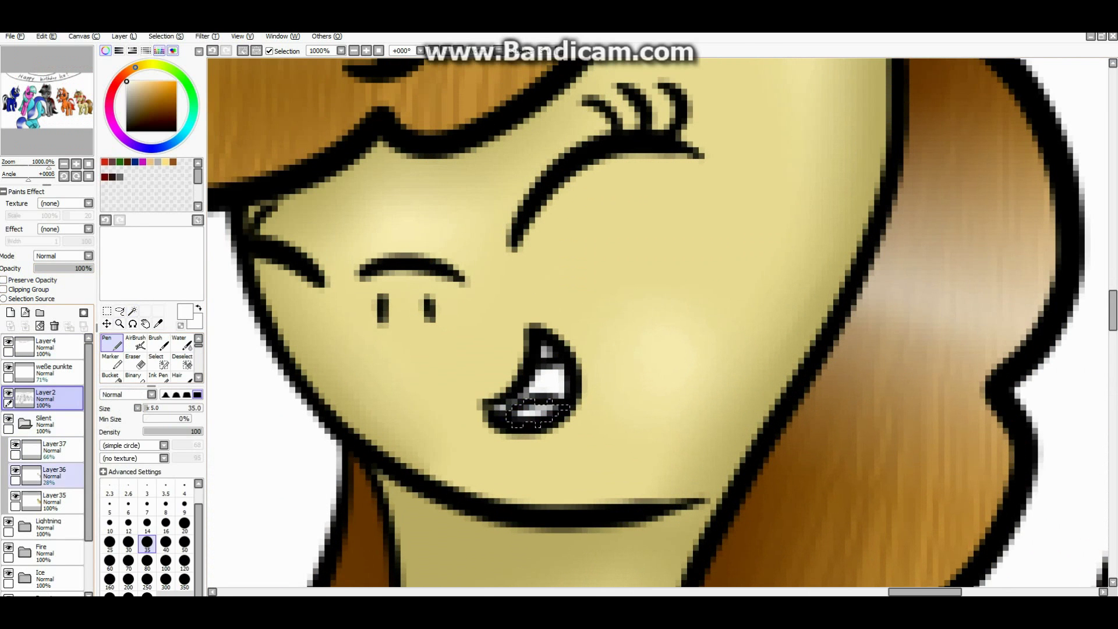
- Color the beige pony's tongue orange and the inside of the mouth red on Layer35
left_click(52, 498)
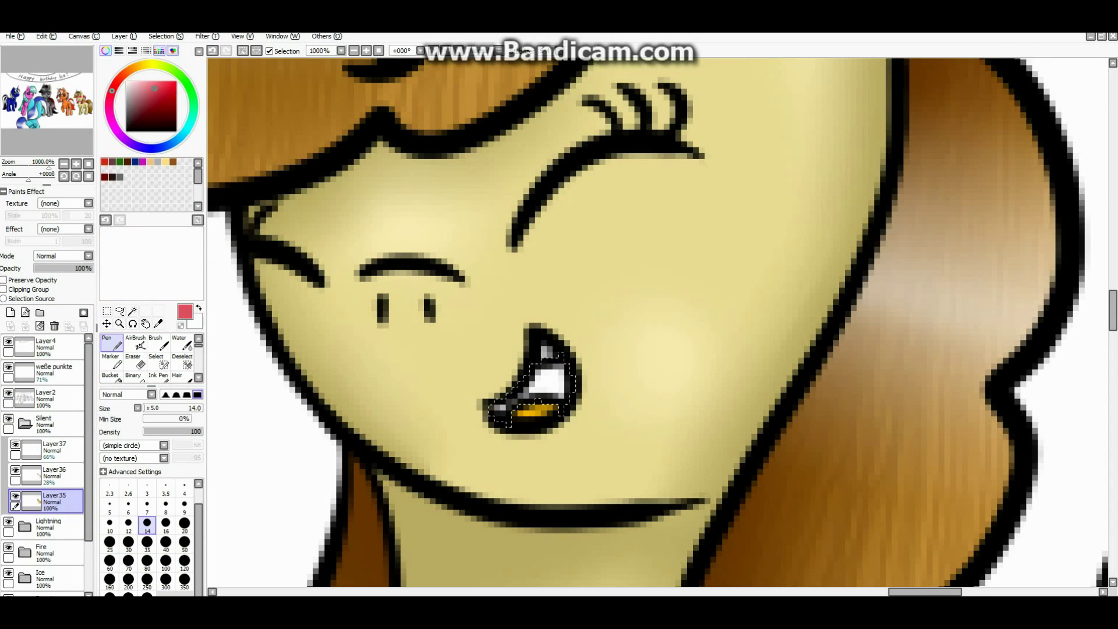
left_click_drag(538, 376, 451, 403)
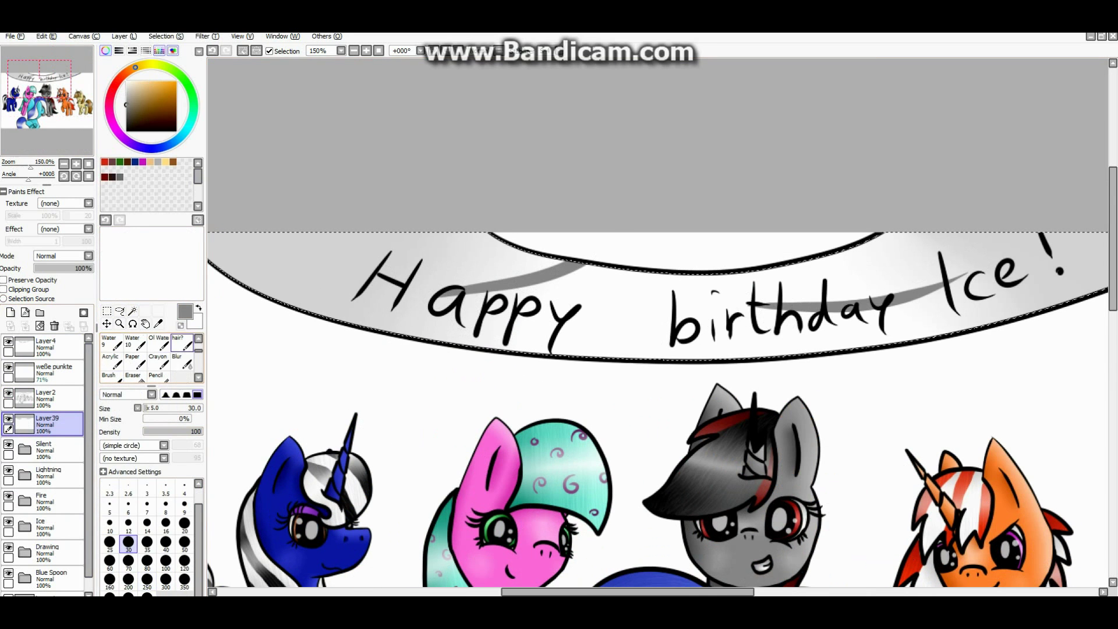
- Blend the banner's grey folds with the Blur brush at size 35 and recolor the lettering on Layer4 blue with its opacity preserved
left_click(182, 361)
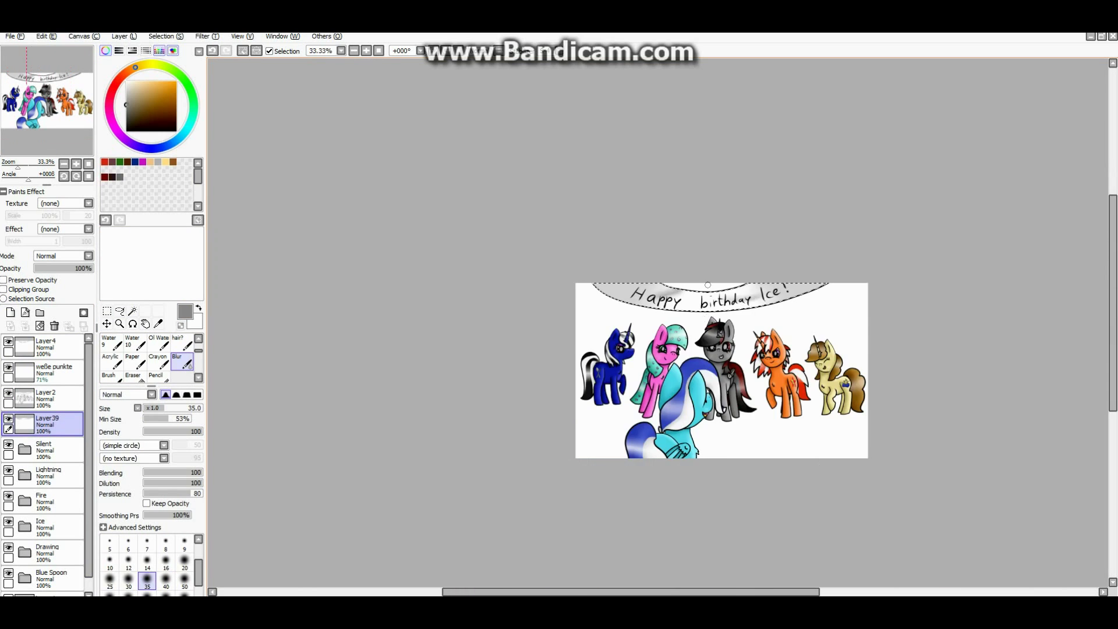
left_click(4, 280)
left_click(110, 344)
left_click(155, 148)
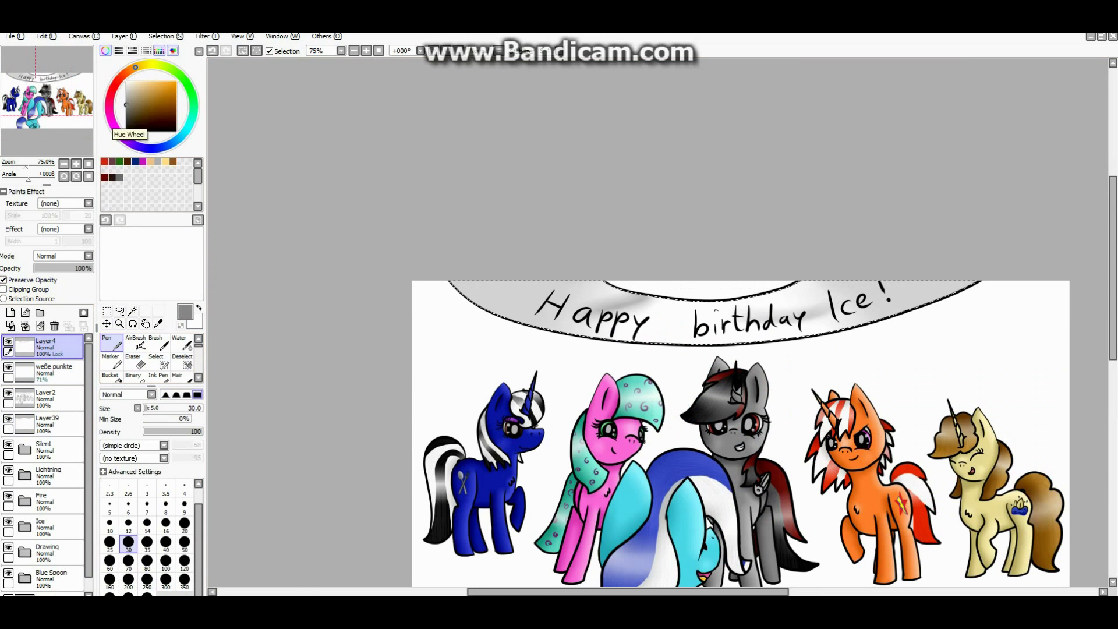
left_click(167, 81)
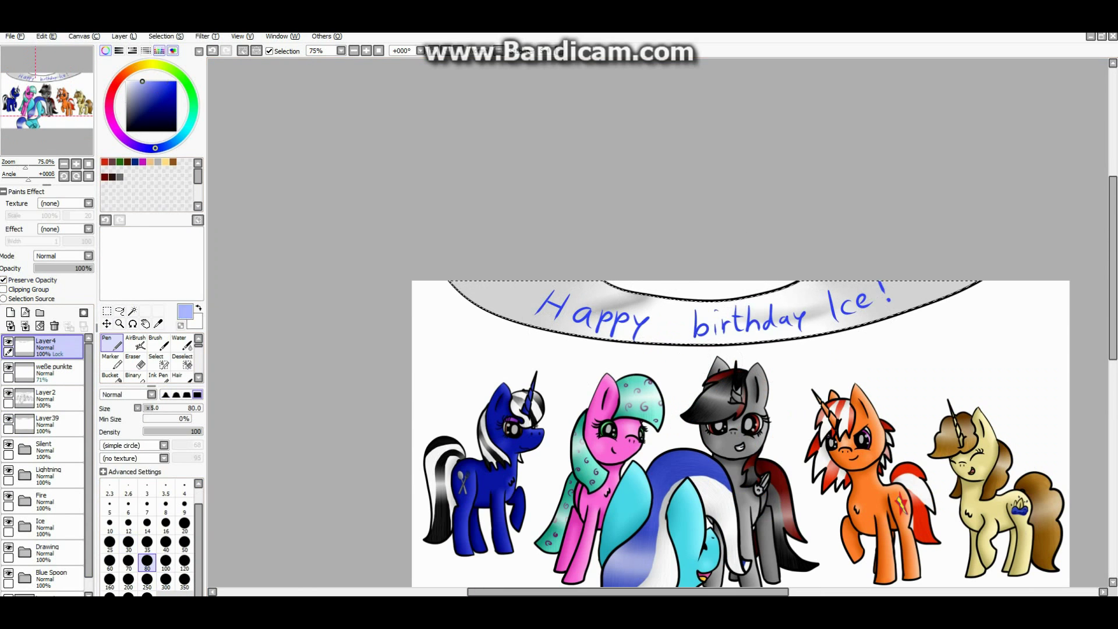
- Shade the banner lettering with light blue, darker blue and white patches, blending them with the Blur brush
key("b")
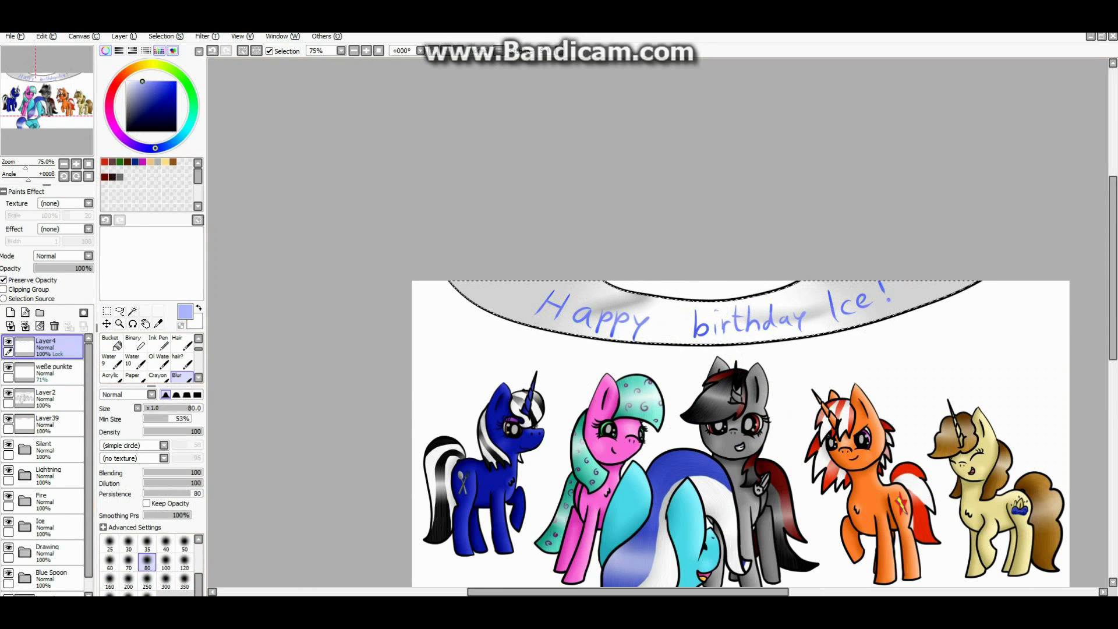
key("n")
key("b")
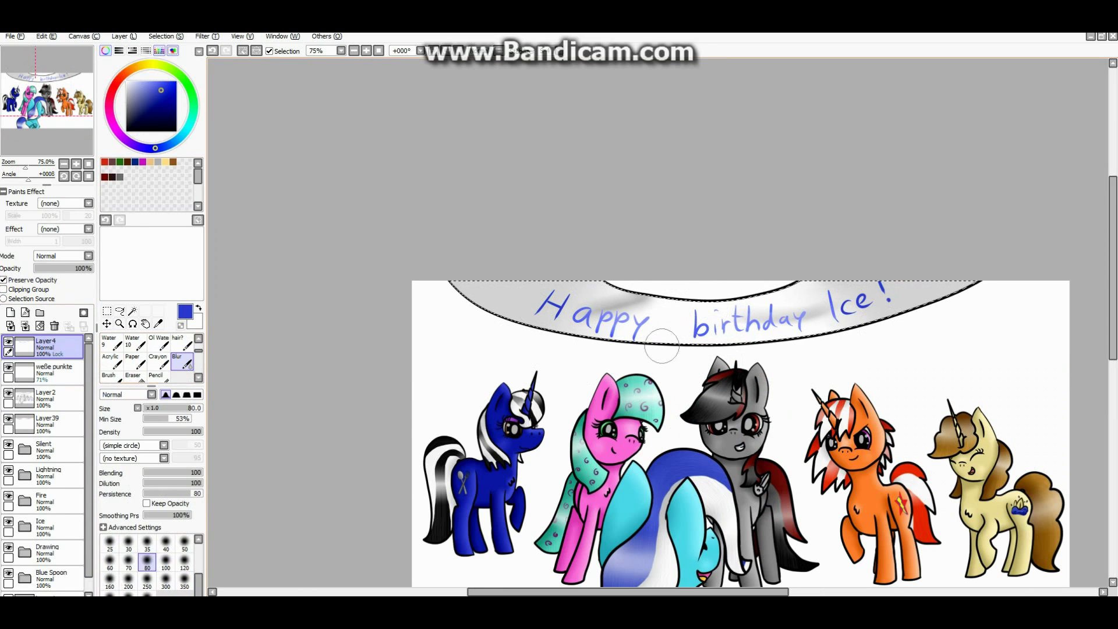
key("e")
left_click_drag(545, 303, 491, 344)
key("b")
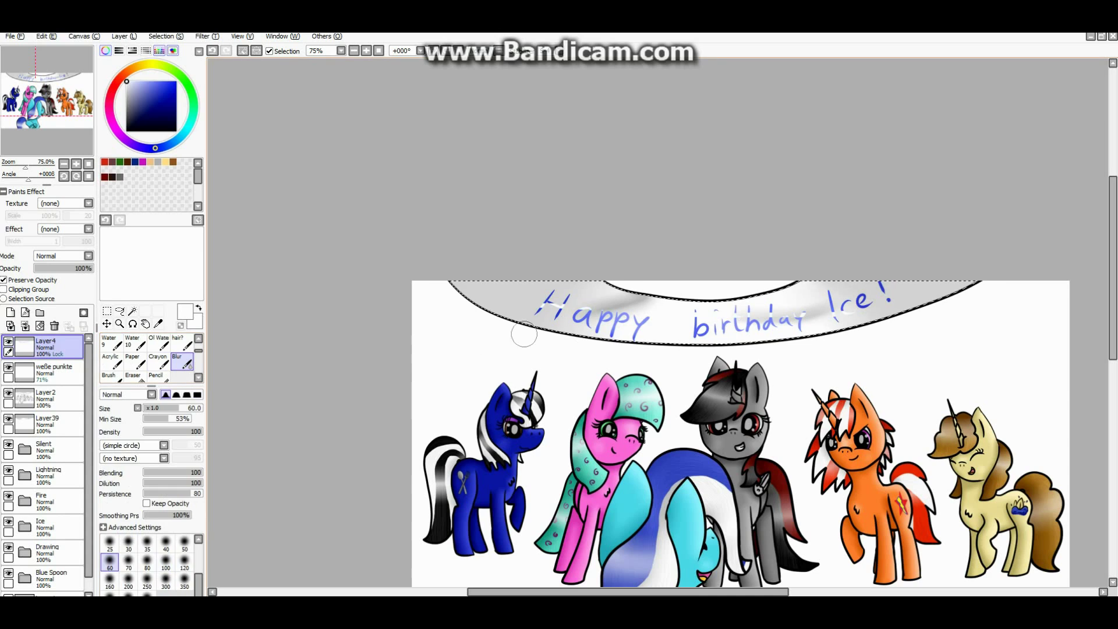
- Paint a grey floor behind the ponies on a new layer at Pen size 500 and add another empty layer beneath it
scroll(743, 432, "down", 1)
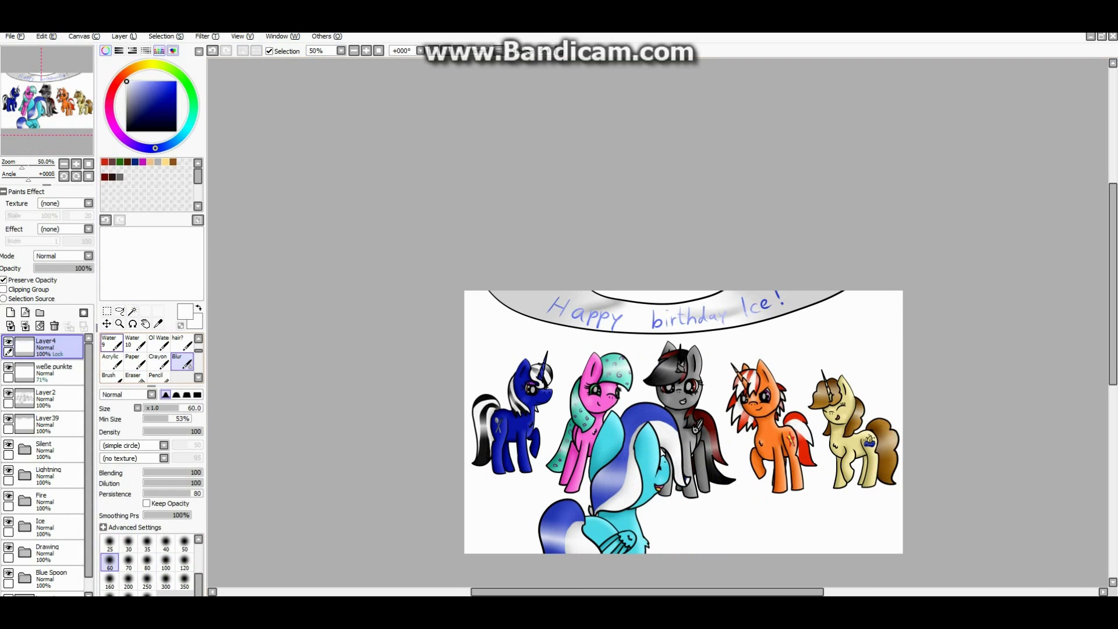
key("n")
left_click(47, 594)
left_click(147, 595)
mouse_move(372, 523)
left_mouse_down()
mouse_move(411, 499)
mouse_move(886, 474)
mouse_move(553, 420)
left_mouse_up()
left_click(158, 361)
left_click(10, 312)
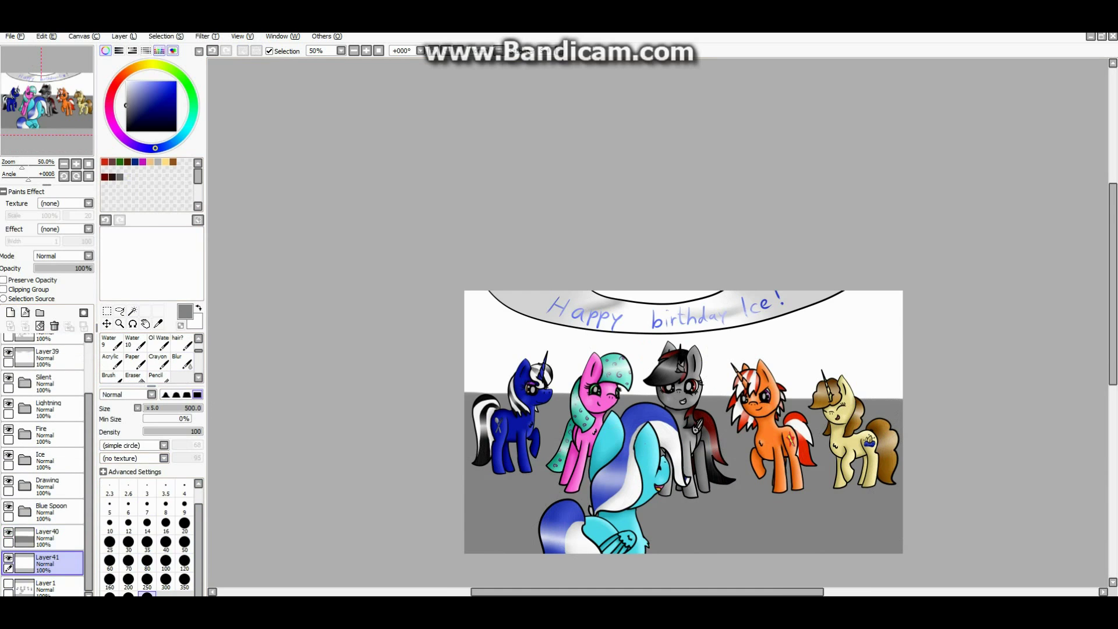
- Try a solid blue wall behind the ponies on Layer41
left_click(113, 124)
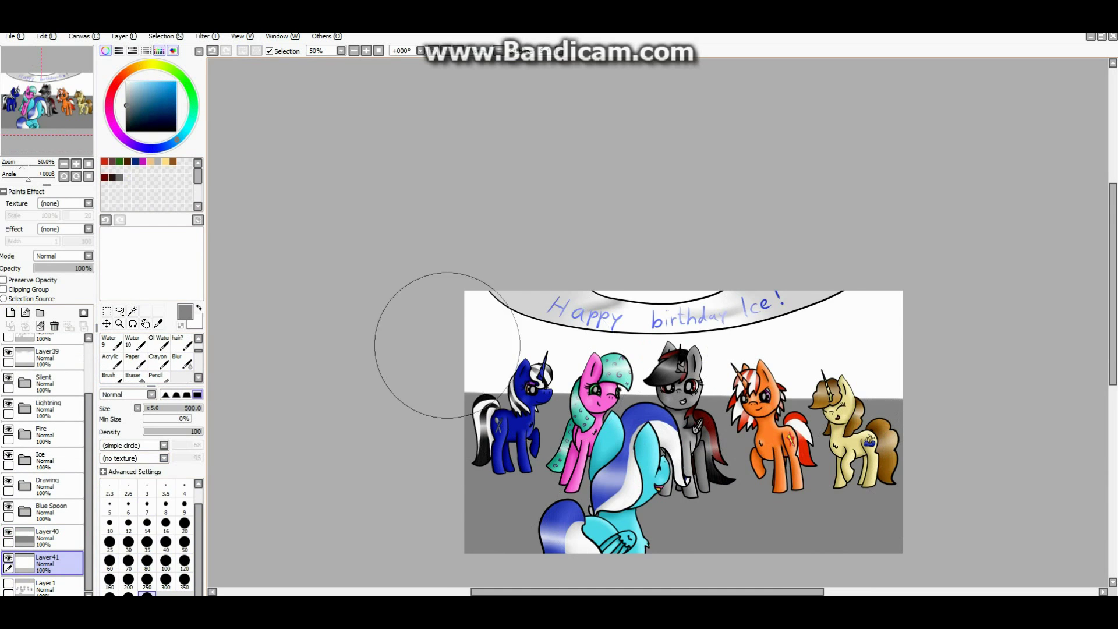
left_click_drag(466, 337, 961, 342)
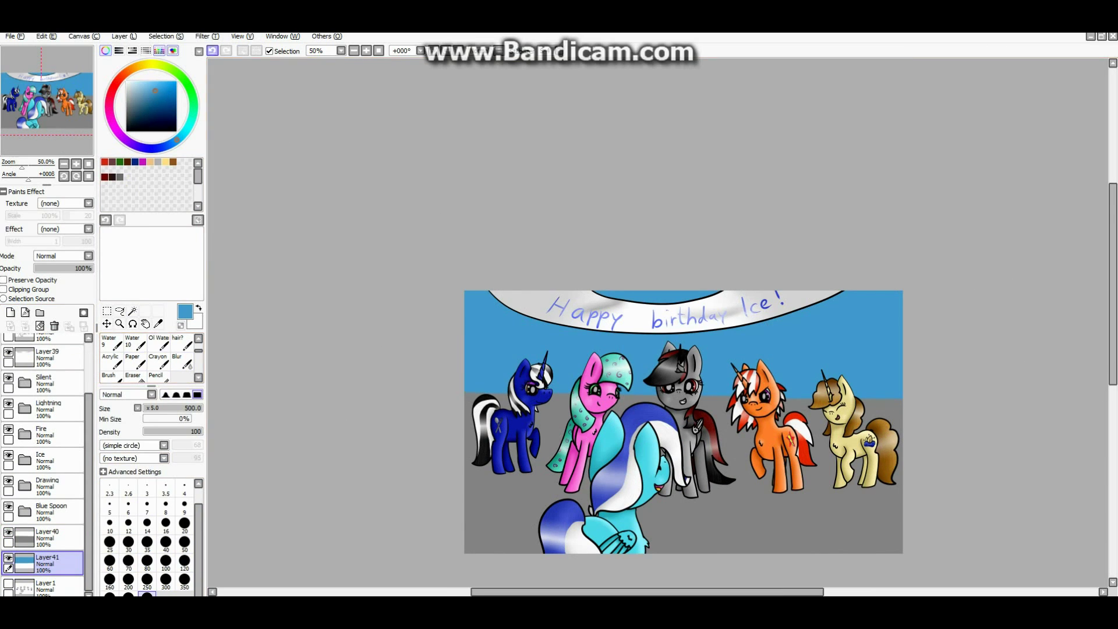
key("ctrl+z")
- Paint the wall ochre with a dark brown shadow on the left and a light area on the right, blended with the Blur brush
left_click(135, 67)
left_click_drag(465, 343, 961, 343)
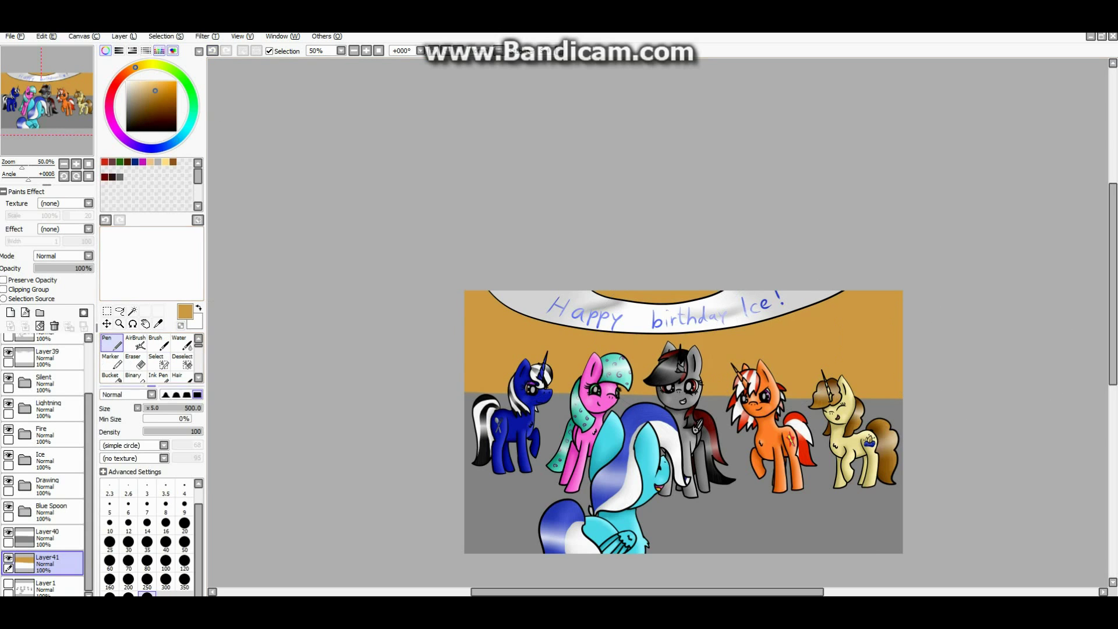
key("ctrl+z")
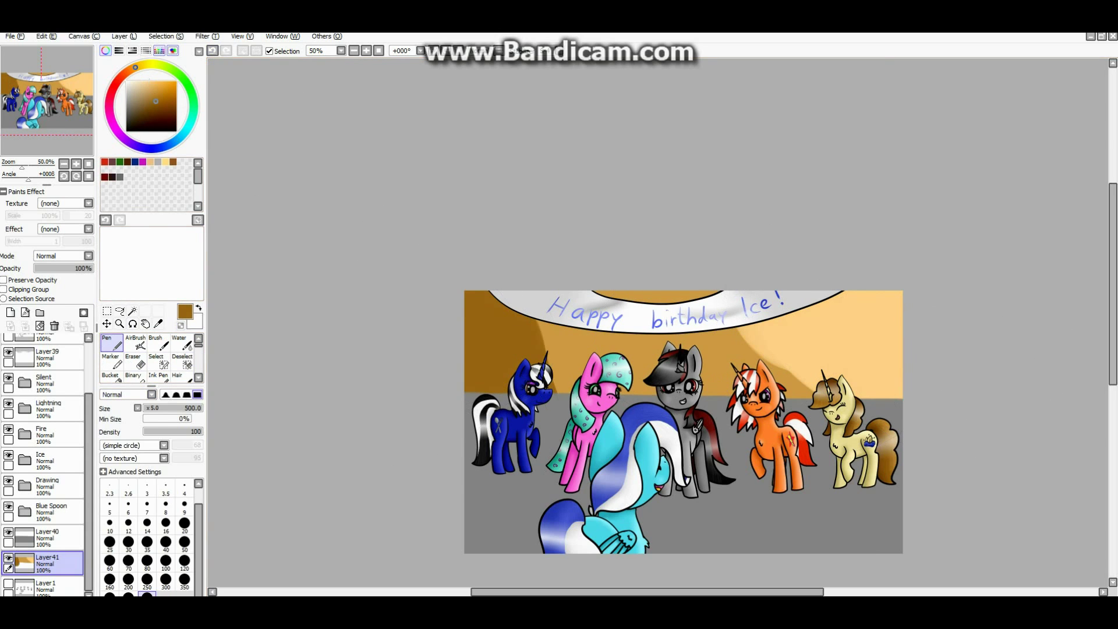
left_click(182, 361)
- Repaint the floor on Layer40 dark brown with the Pen at size 500
left_click(46, 535)
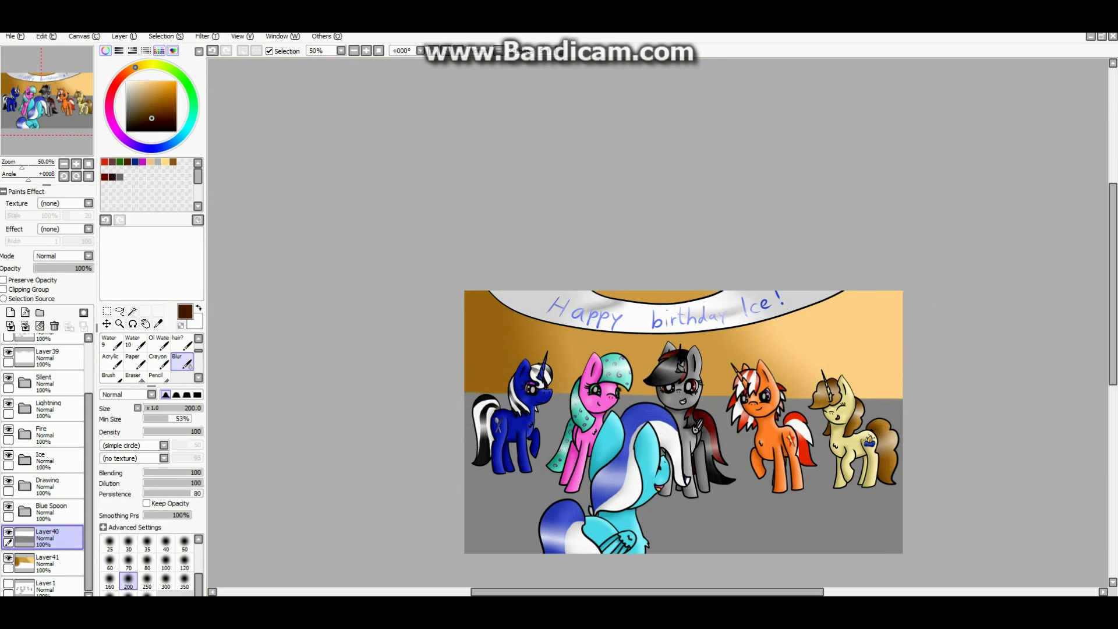
left_click(111, 344)
left_click_drag(524, 483, 862, 471)
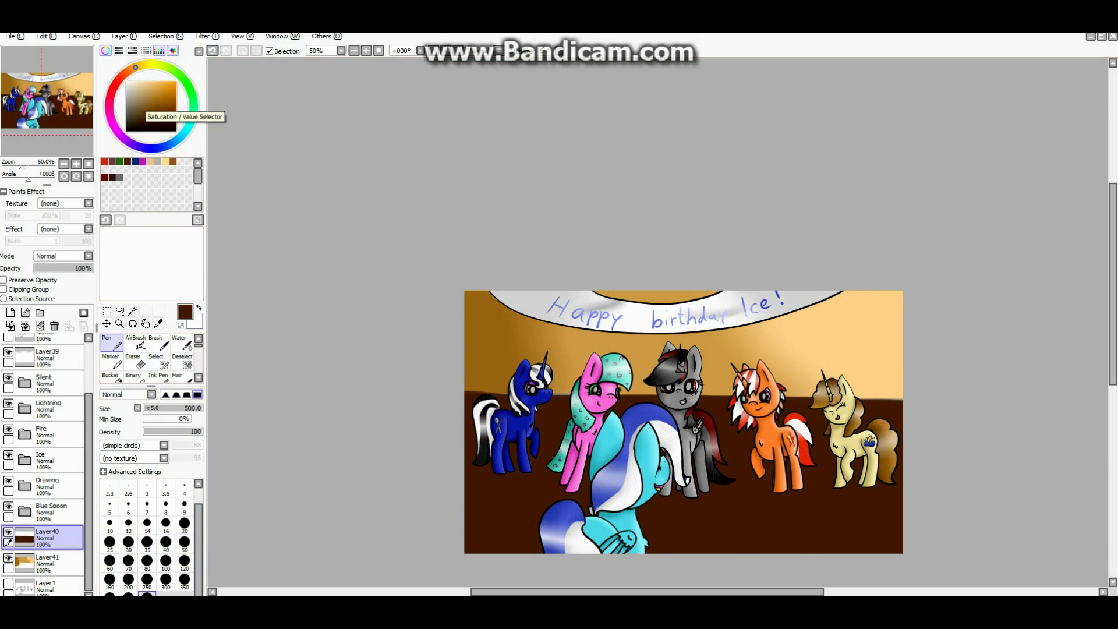
- Merge the floor layer into the wall layer and soften the boundary between them with the Blur brush at size 350
scroll(524, 536, "up", 2)
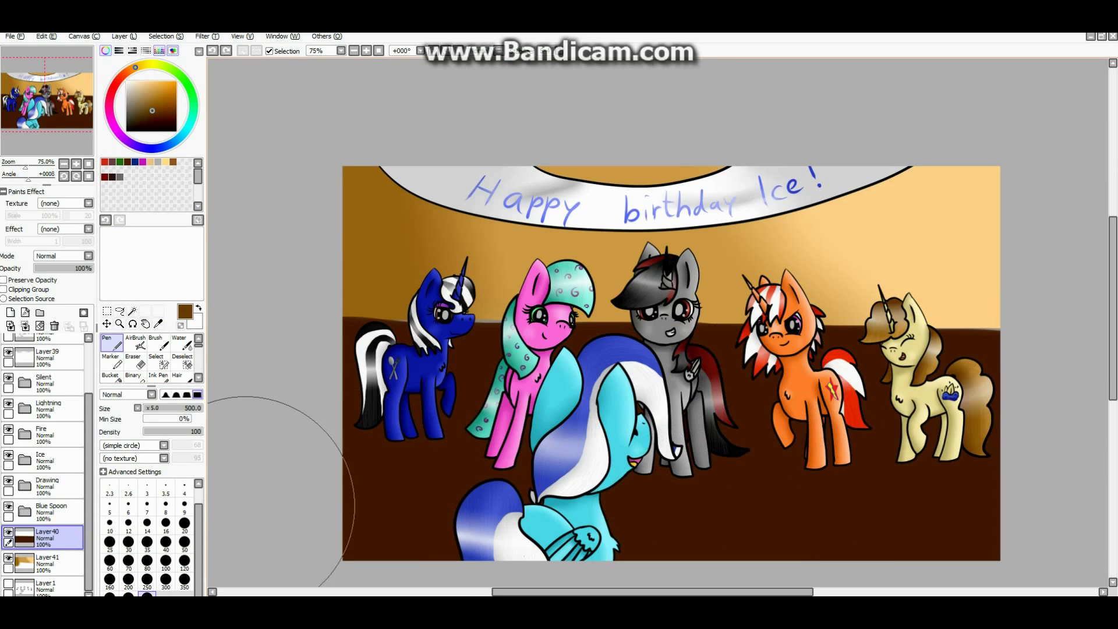
key("ctrl+e")
scroll(152, 358, "down", 2)
left_click(181, 361)
left_click(184, 579)
left_click_drag(361, 318, 1036, 329)
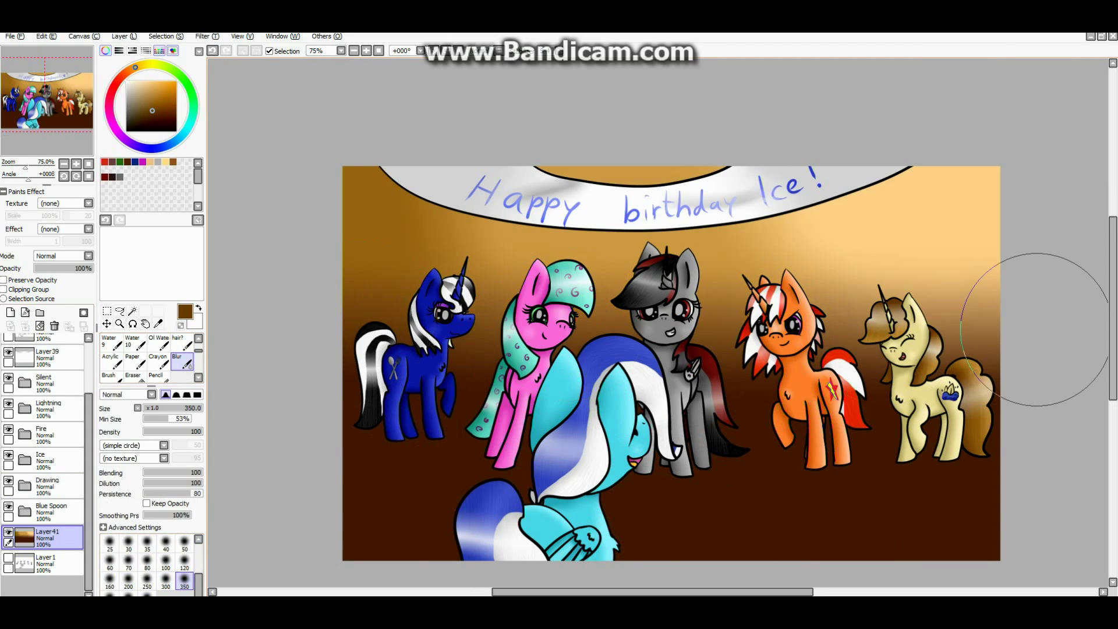
- Paint very dark brown shadows on the floor around the ponies' feet and soften them with the Blur brush at size 70
left_click(146, 123)
scroll(151, 358, "up", 2)
left_click(111, 343)
mouse_move(349, 428)
left_mouse_down()
mouse_move(422, 431)
mouse_move(264, 470)
left_mouse_up()
scroll(152, 358, "down", 2)
left_click(181, 375)
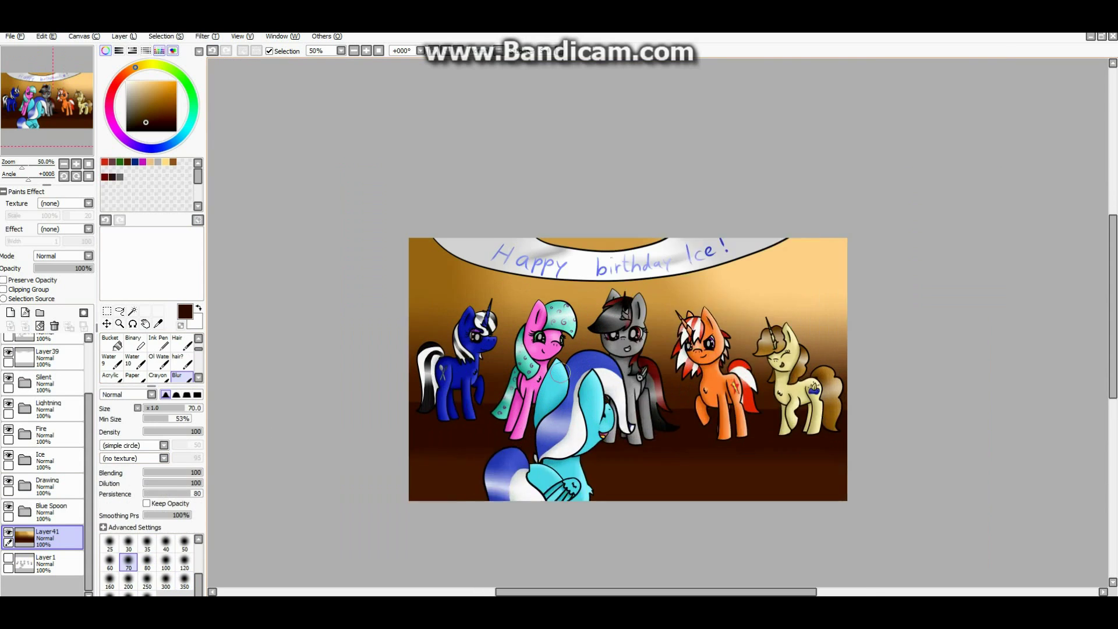
- Write the artist's underlined signature and the date 22.7 2017 in bright cyan at Pen size 25 on a new layer in the lower-right corner
scroll(152, 358, "up", 2)
left_click(111, 344)
left_click(10, 312)
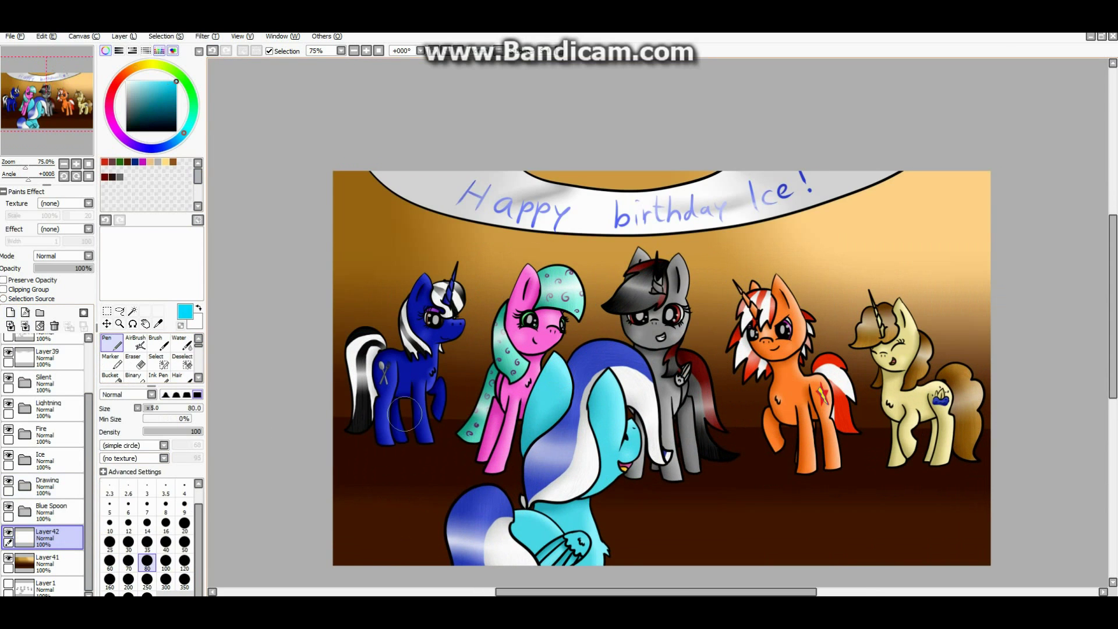
left_click(147, 522)
scroll(1005, 580, "up", 4)
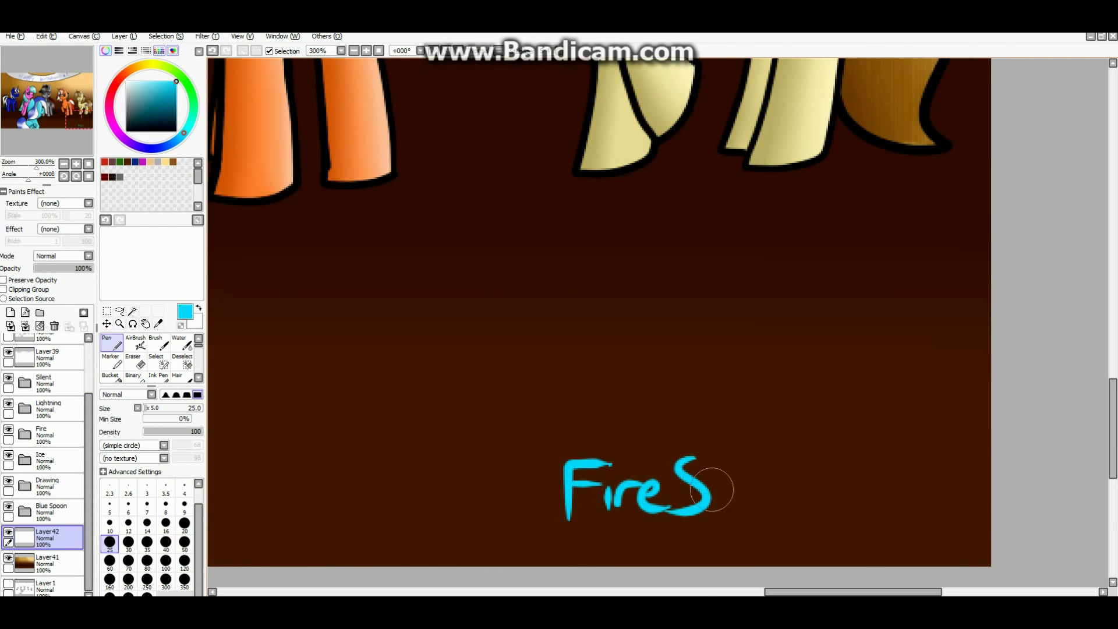
left_click_drag(782, 486, 838, 526)
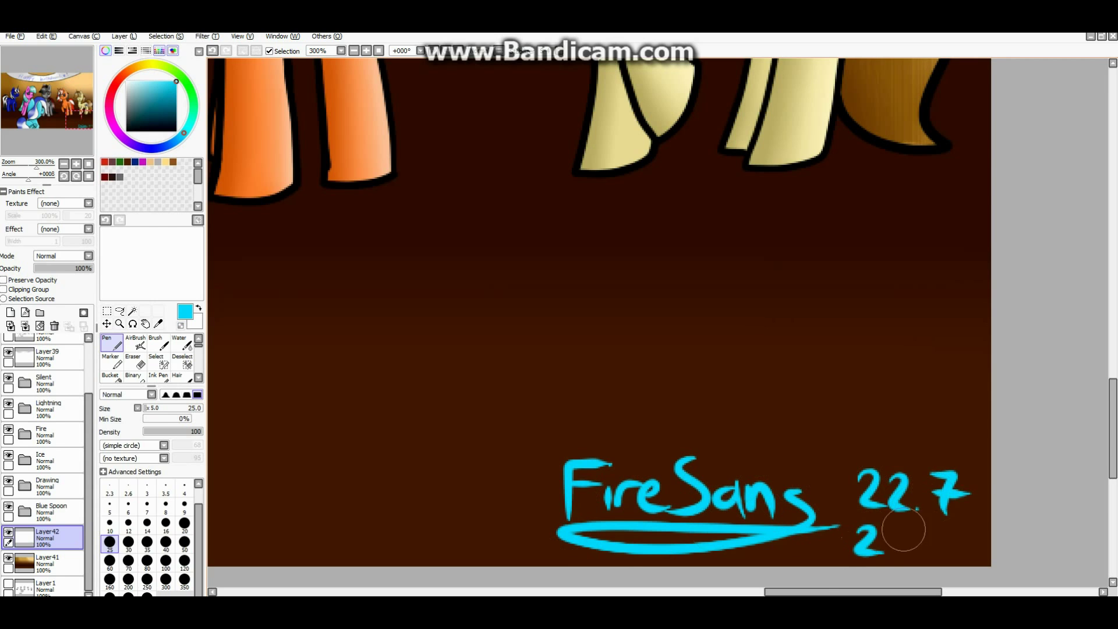
- Save the finished canvas as Ice birthday.sai in the Ice birthday folder, replacing the existing file
scroll(951, 543, "down", 6)
left_click(15, 36)
left_click(35, 115)
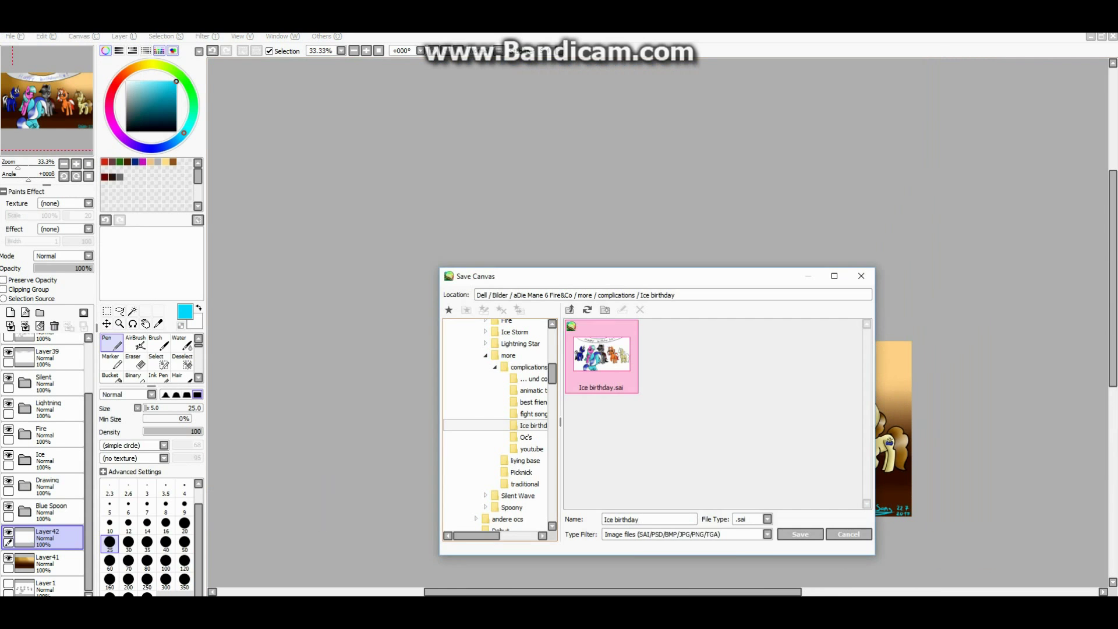
key("Return")
key("Return")
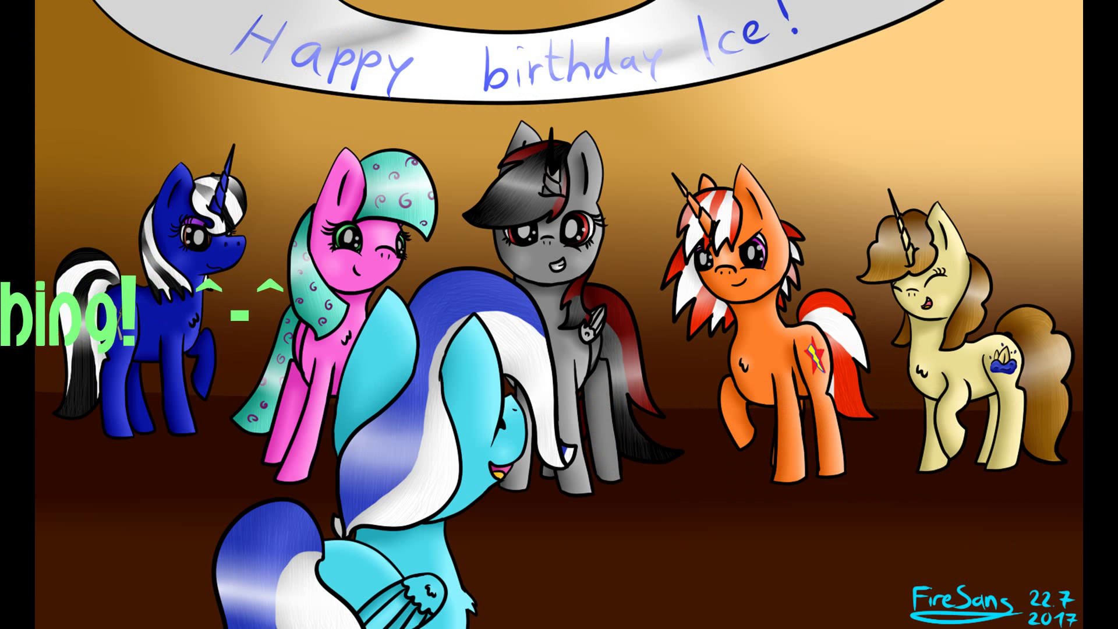